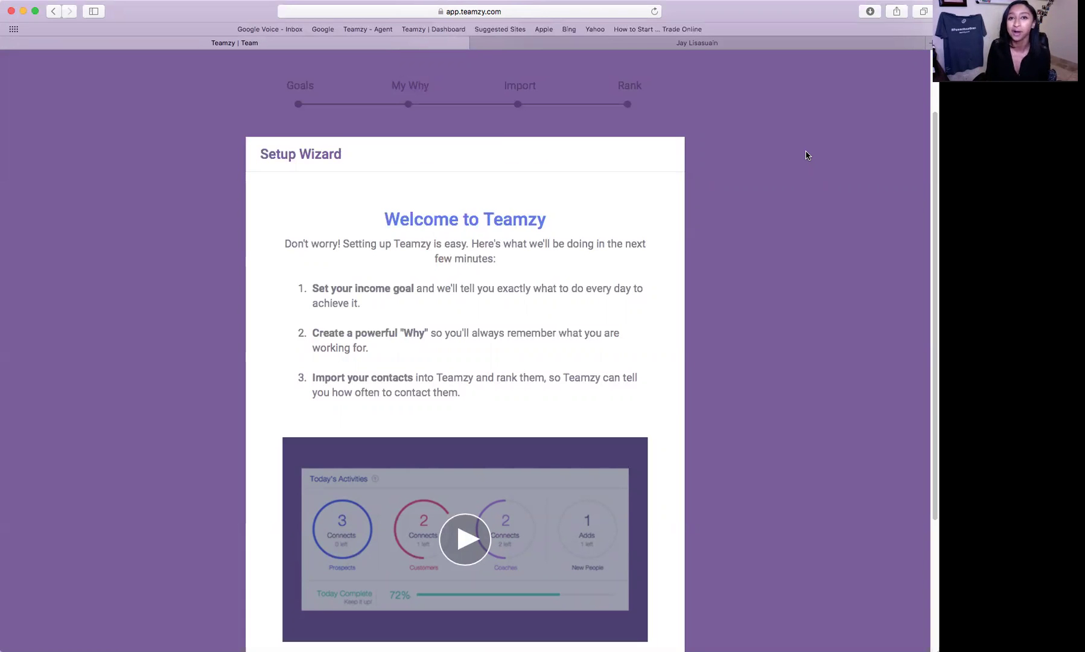
- Start the Teamzy Setup Wizard from the bottom of its welcome page
{"action": "scroll", "coordinate": [818, 160], "scroll_direction": "down", "scroll_amount": 3}
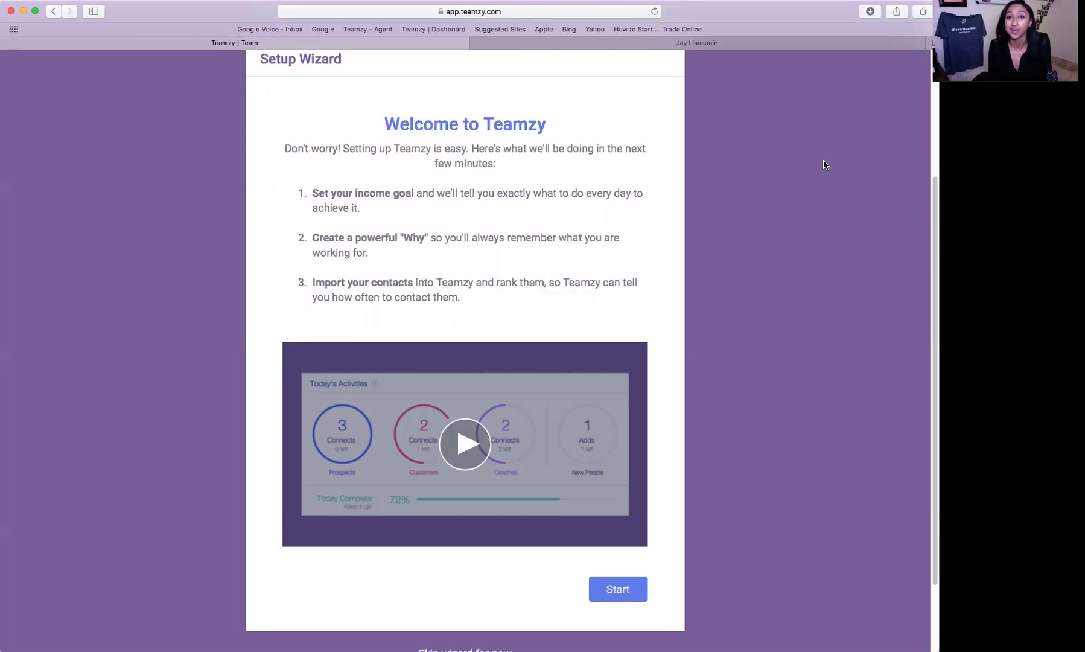
{"action": "scroll", "coordinate": [843, 436], "scroll_direction": "down", "scroll_amount": 3}
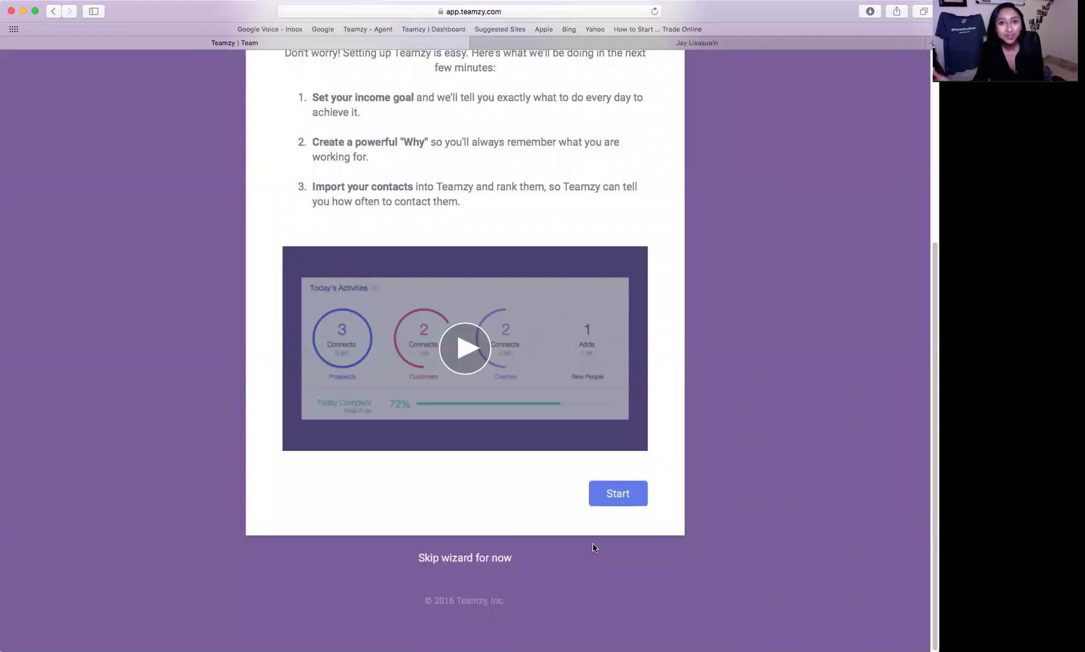
{"action": "left_click", "coordinate": [608, 496]}
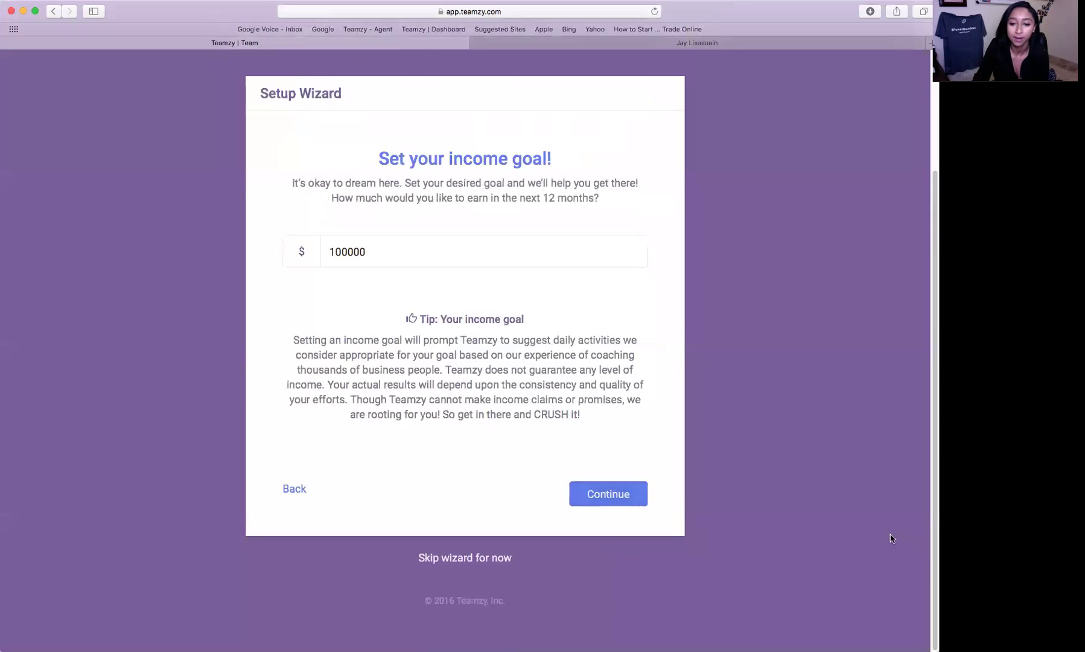
{"action": "scroll", "coordinate": [808, 489], "scroll_direction": "up", "scroll_amount": 3}
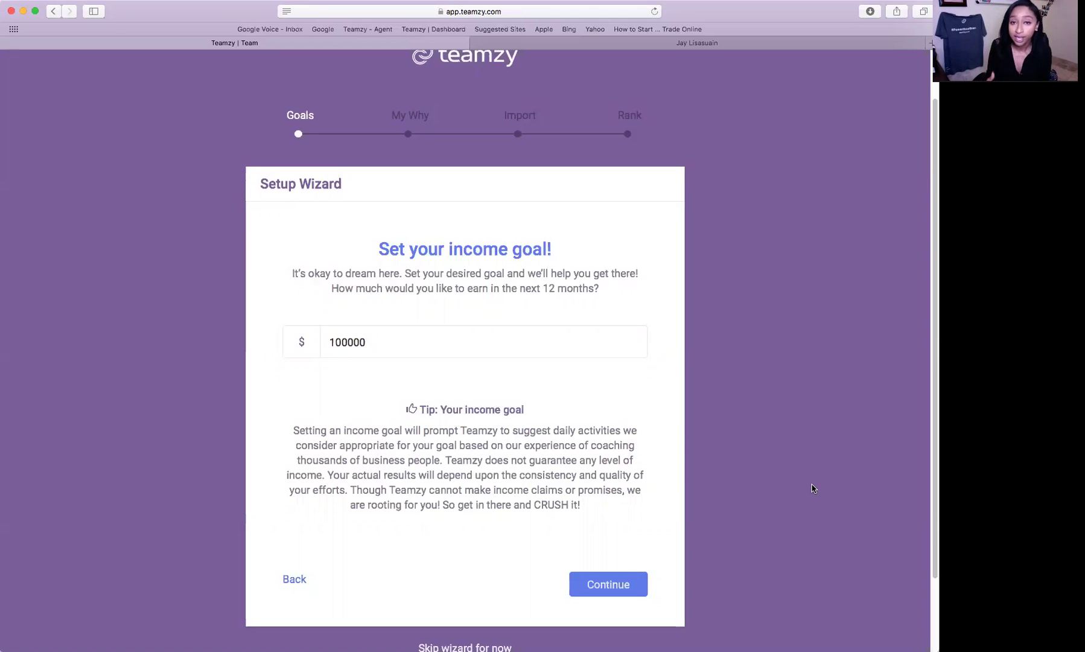
{"action": "scroll", "coordinate": [767, 473], "scroll_direction": "down", "scroll_amount": 2}
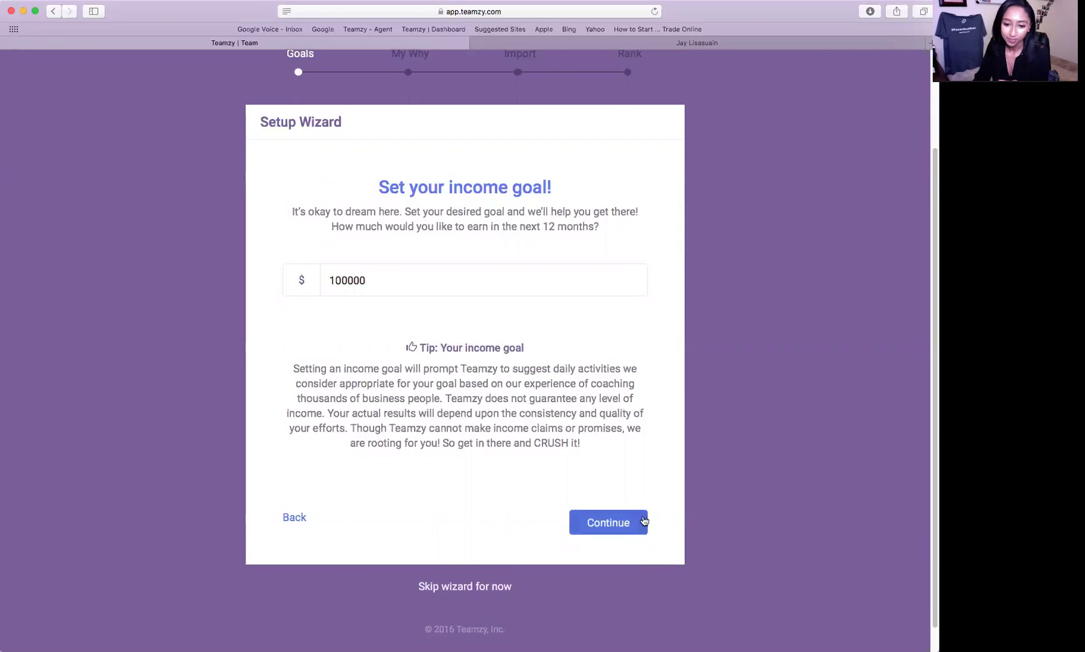
- Submit the $100,000 income goal and continue past the 2,899-connect summary to The Breakdown
{"action": "left_click", "coordinate": [622, 522]}
{"action": "scroll", "coordinate": [827, 569], "scroll_direction": "down", "scroll_amount": 3}
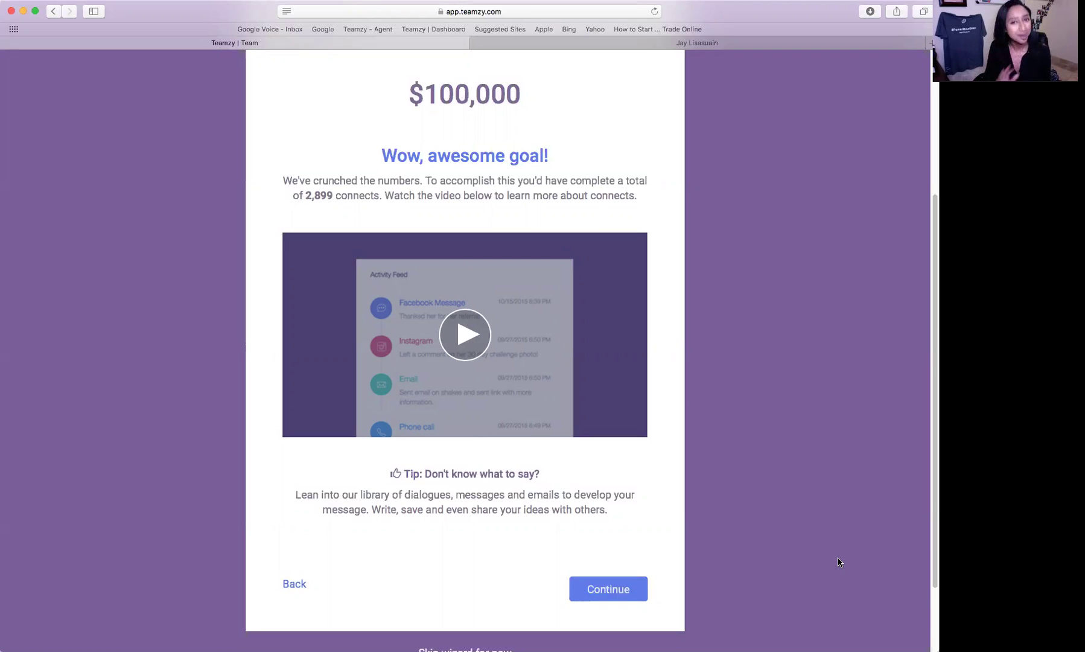
{"action": "left_click", "coordinate": [636, 589]}
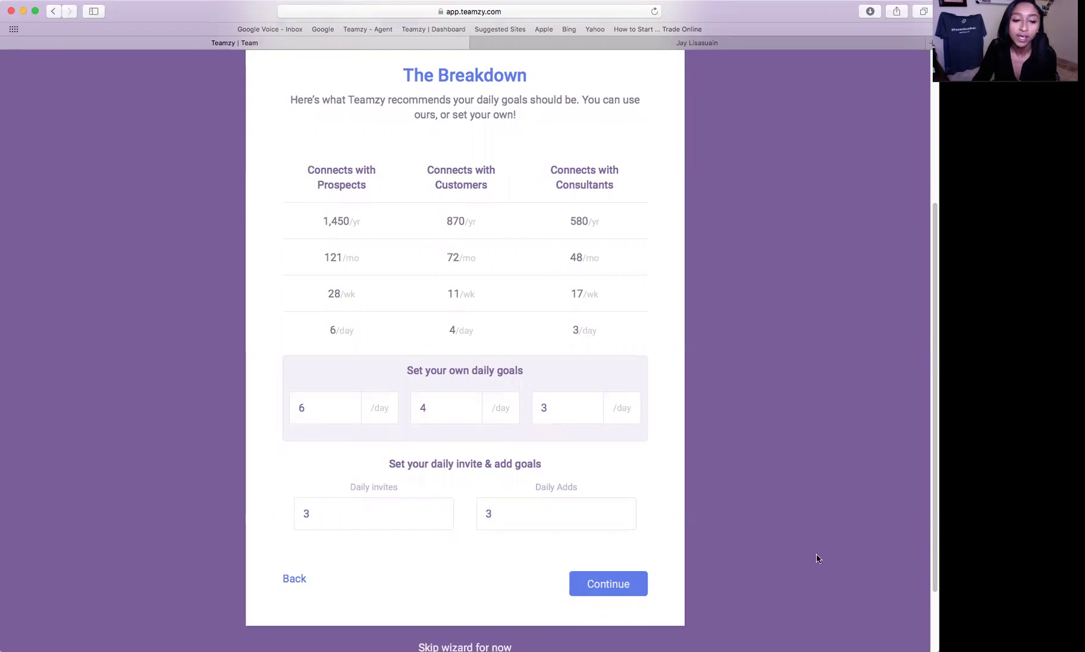
{"action": "scroll", "coordinate": [833, 534], "scroll_direction": "down", "scroll_amount": 2}
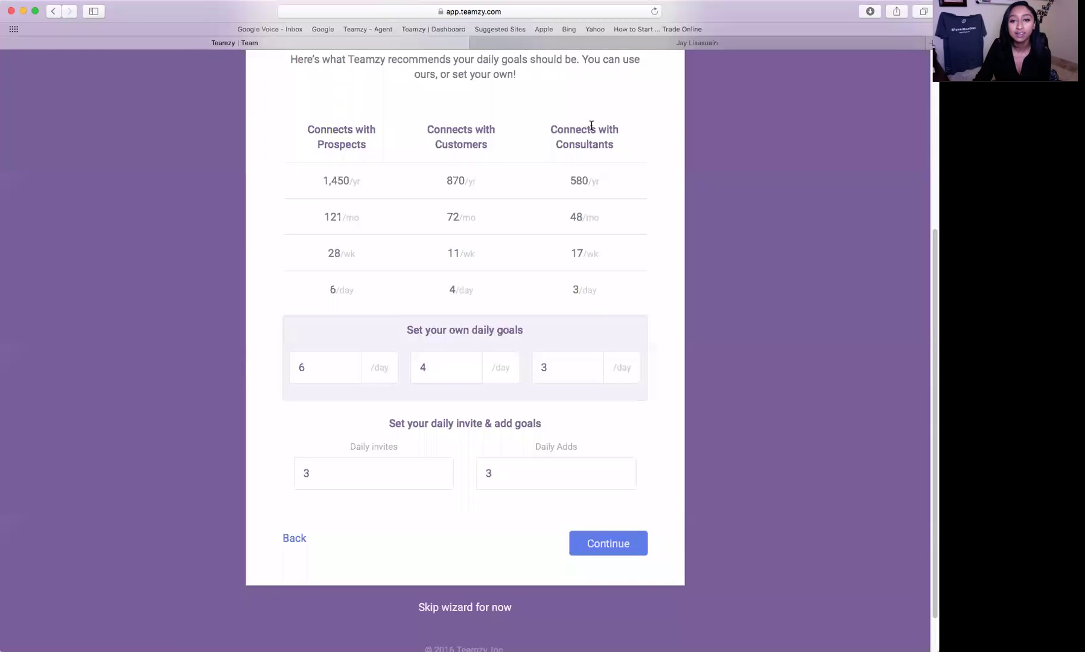
{"action": "mouse_move", "coordinate": [308, 371]}
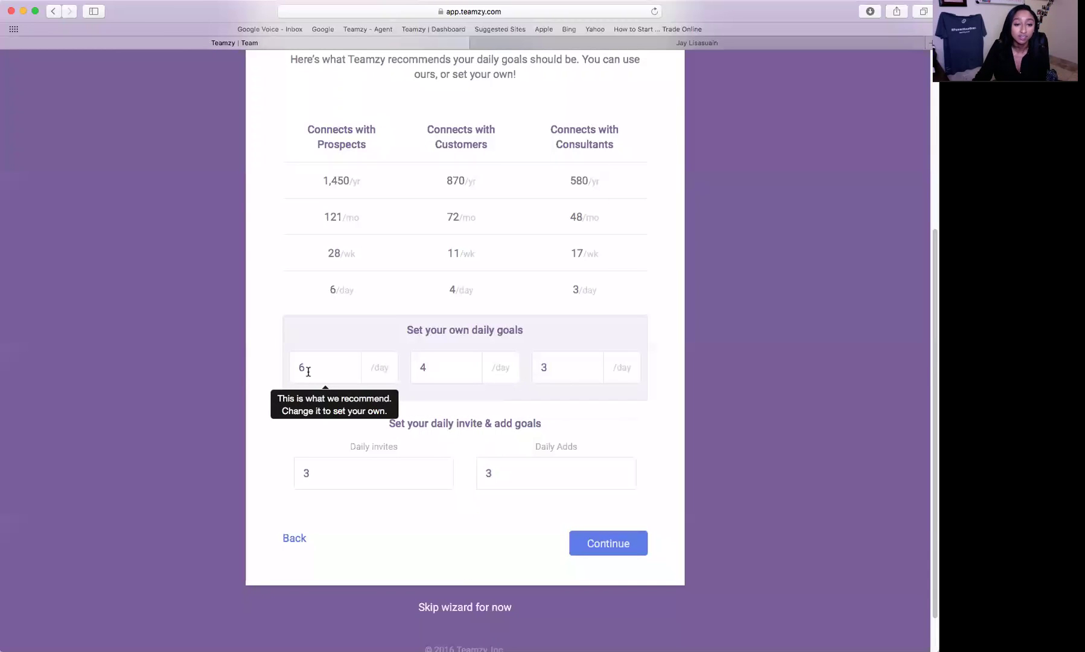
{"action": "mouse_move", "coordinate": [593, 373]}
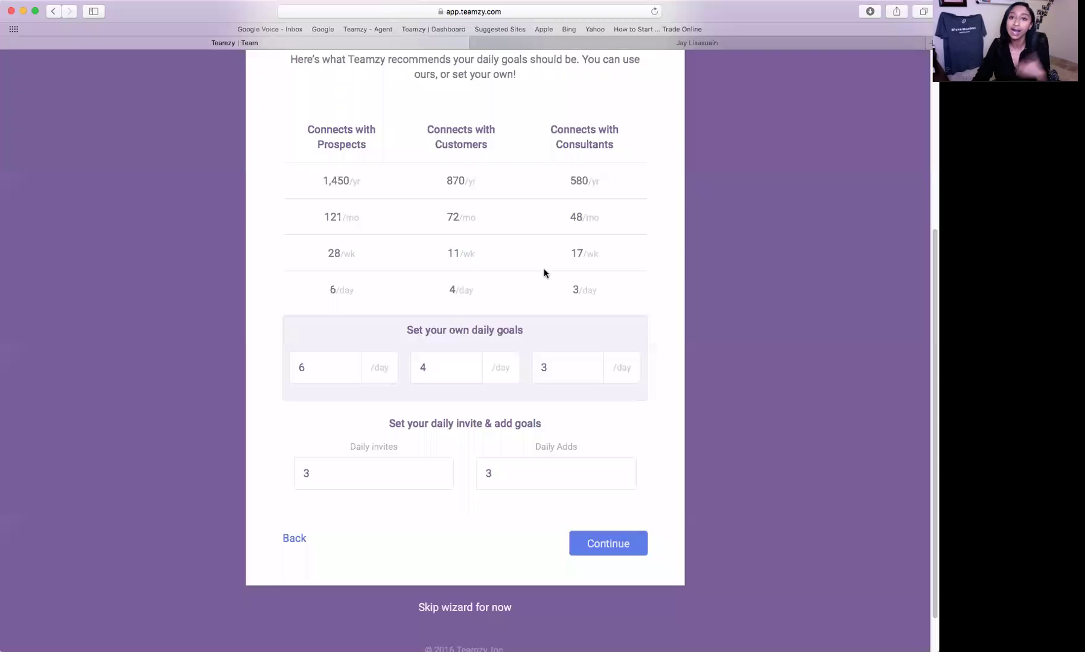
{"action": "scroll", "coordinate": [766, 289], "scroll_direction": "down", "scroll_amount": 2}
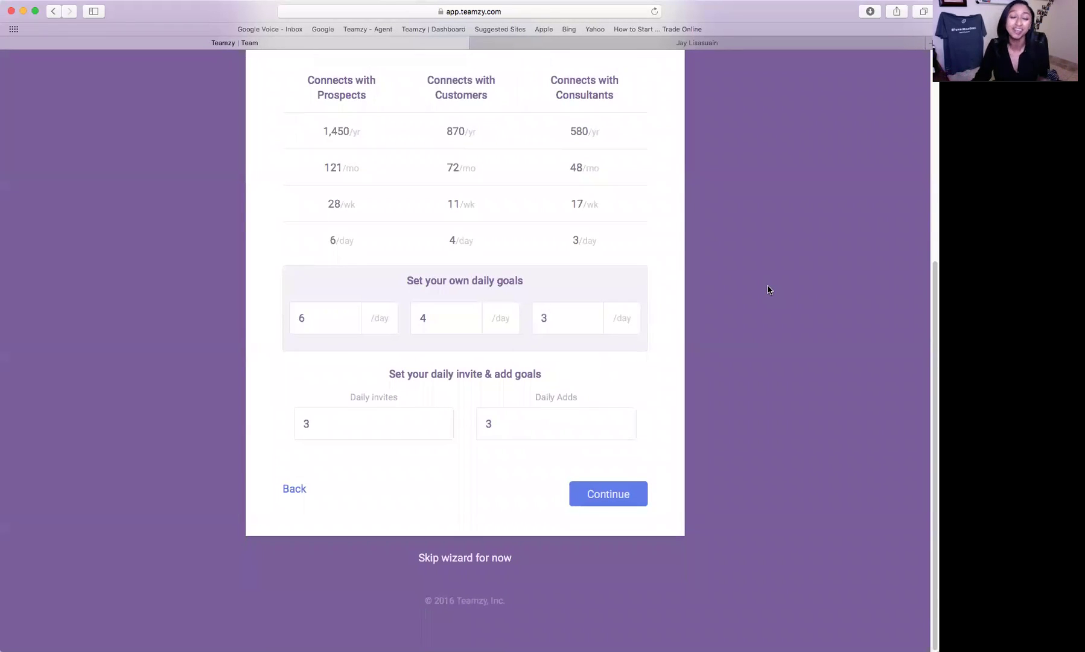
- Keep the daily goals of 6 prospect, 4 customer and 3 consultant connects and continue
{"action": "left_click", "coordinate": [346, 306]}
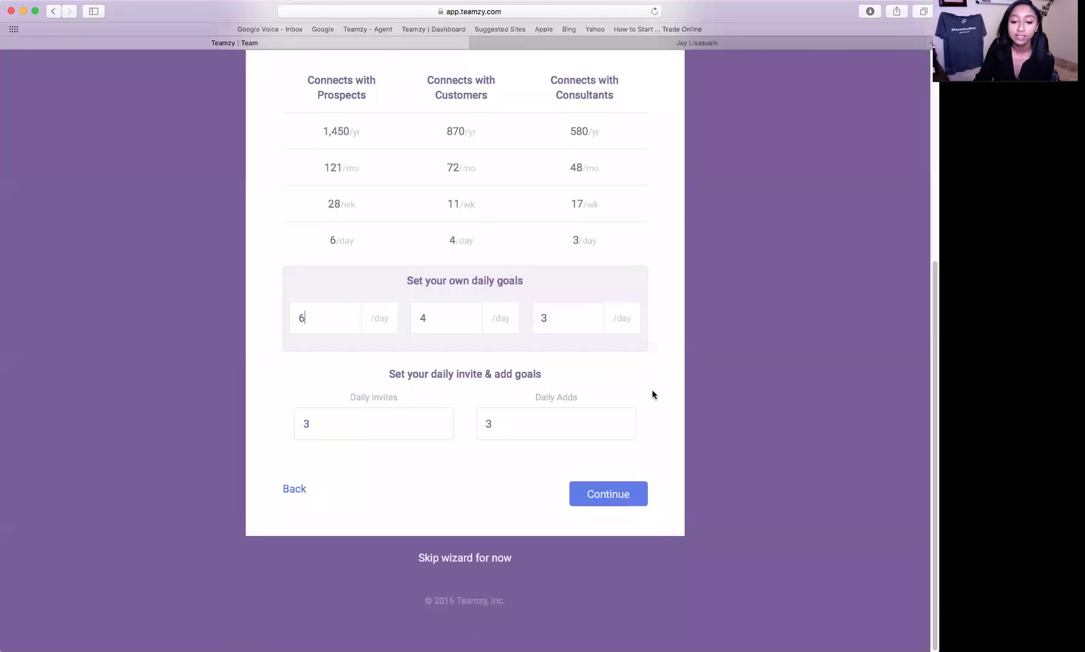
{"action": "left_click", "coordinate": [608, 502]}
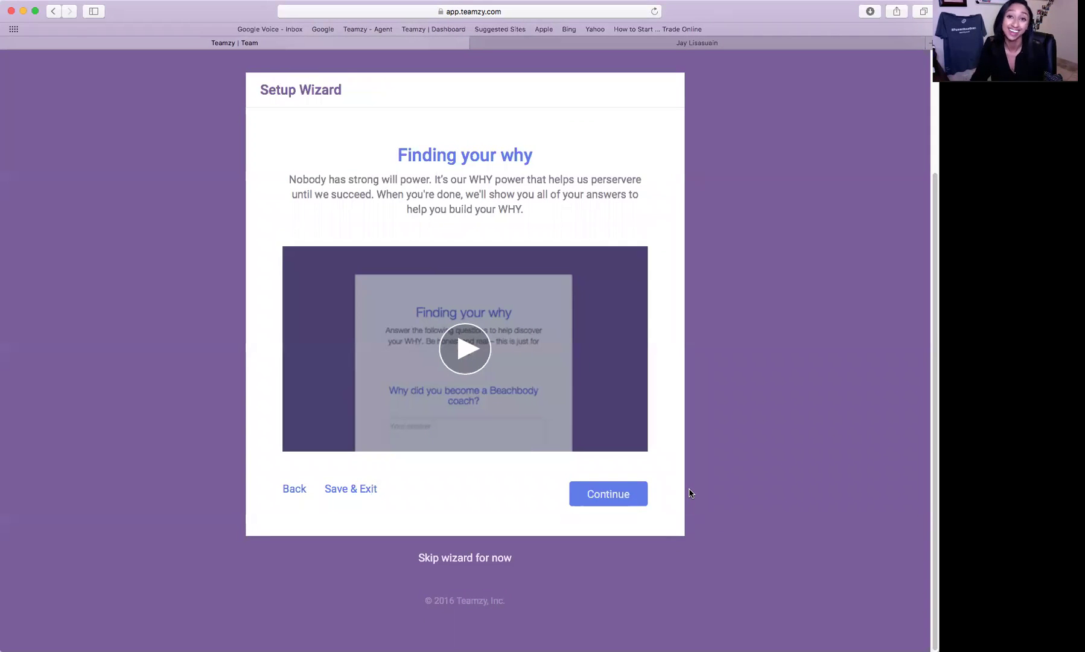
- Go past the video and the unanswered WHY questions to the contact import step
{"action": "left_click", "coordinate": [595, 501]}
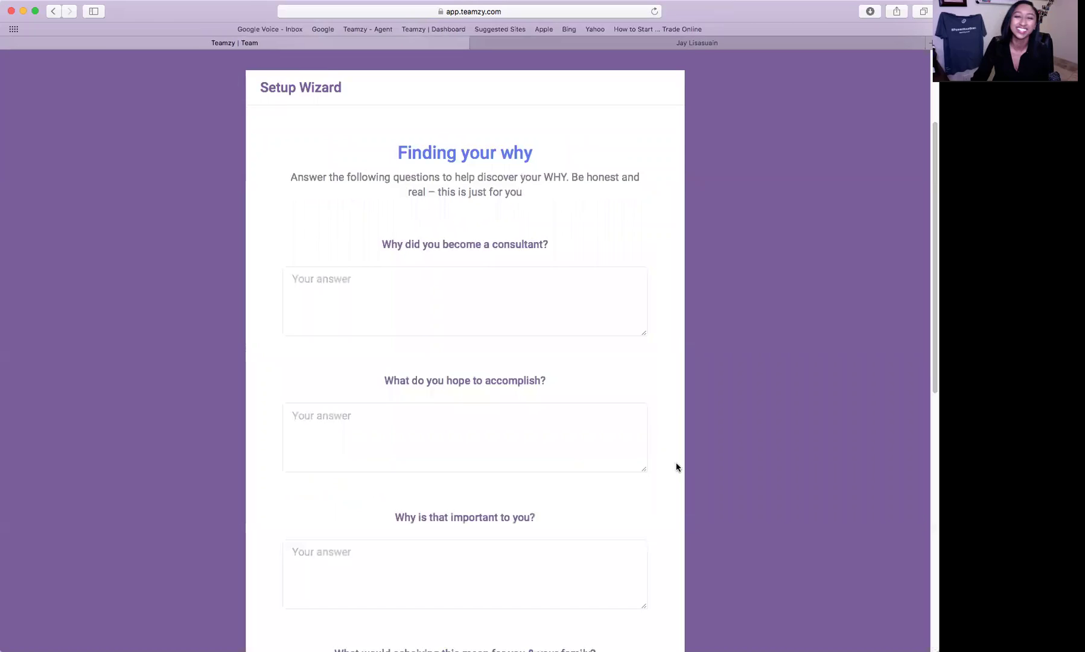
{"action": "scroll", "coordinate": [765, 483], "scroll_direction": "down", "scroll_amount": 3}
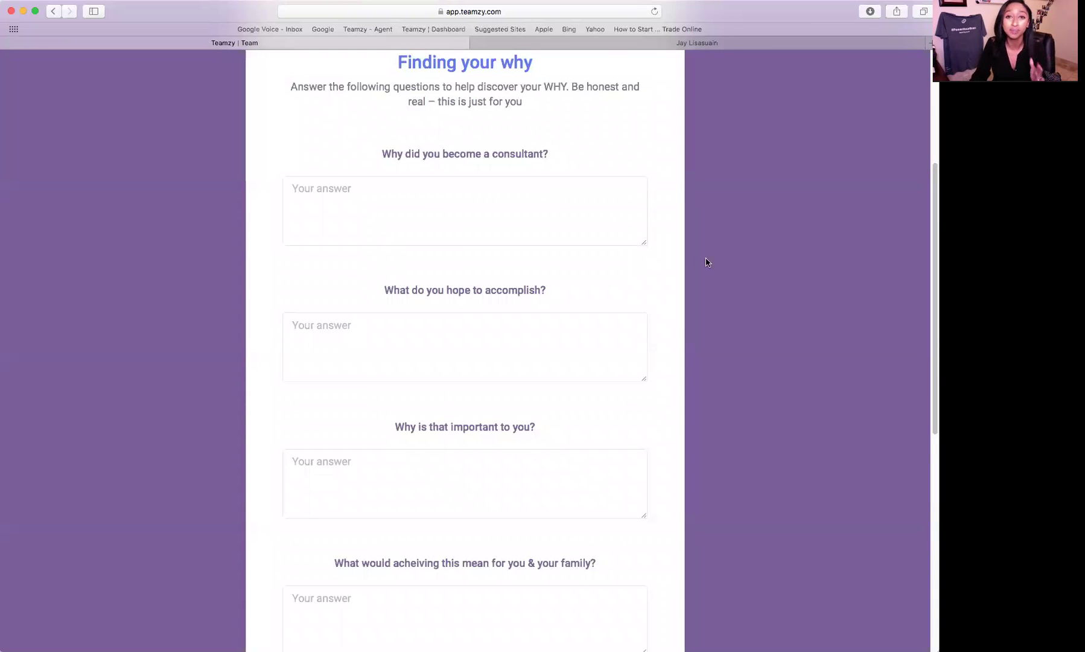
{"action": "scroll", "coordinate": [713, 270], "scroll_direction": "down", "scroll_amount": 3}
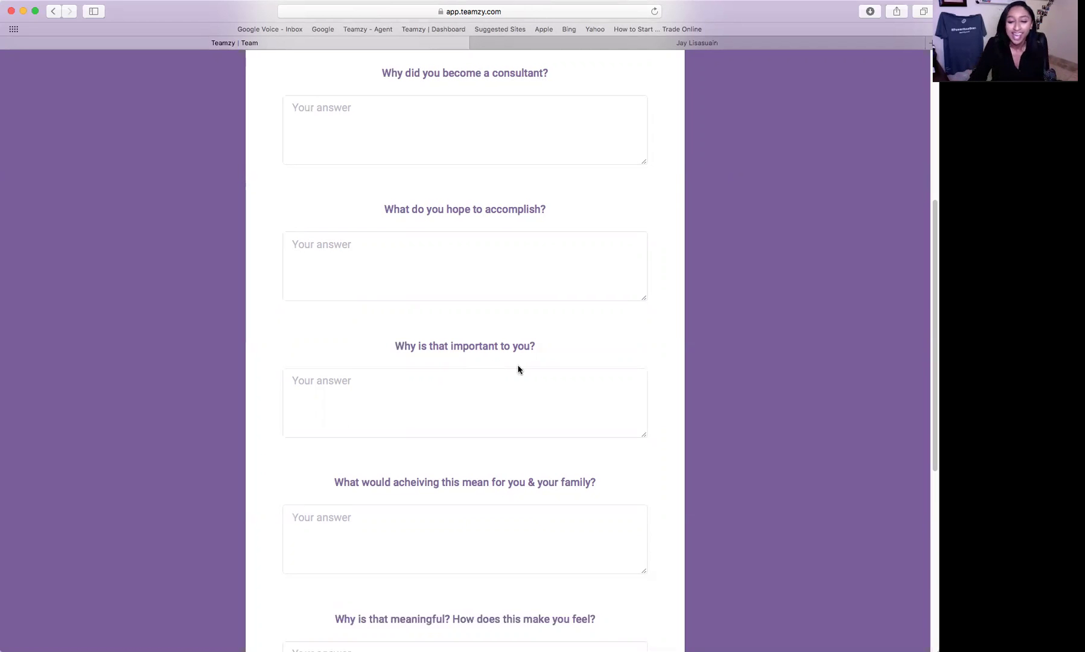
{"action": "scroll", "coordinate": [519, 369], "scroll_direction": "down", "scroll_amount": 10}
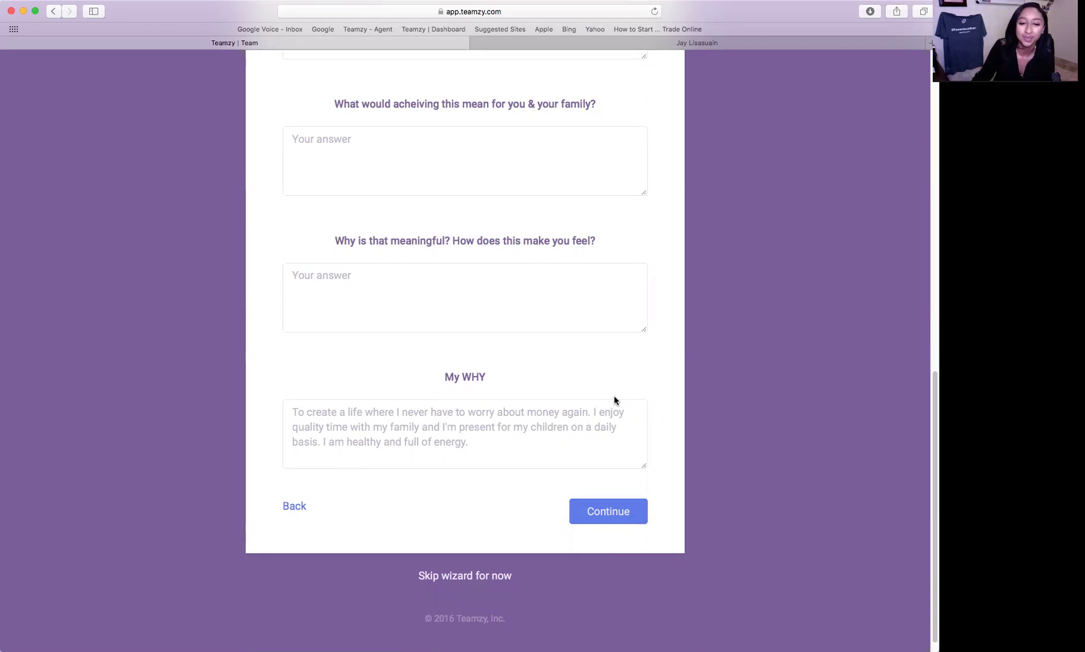
{"action": "left_click", "coordinate": [608, 514]}
- Upload the importdemo CSV file as the contacts to import
{"action": "scroll", "coordinate": [843, 520], "scroll_direction": "up", "scroll_amount": 5}
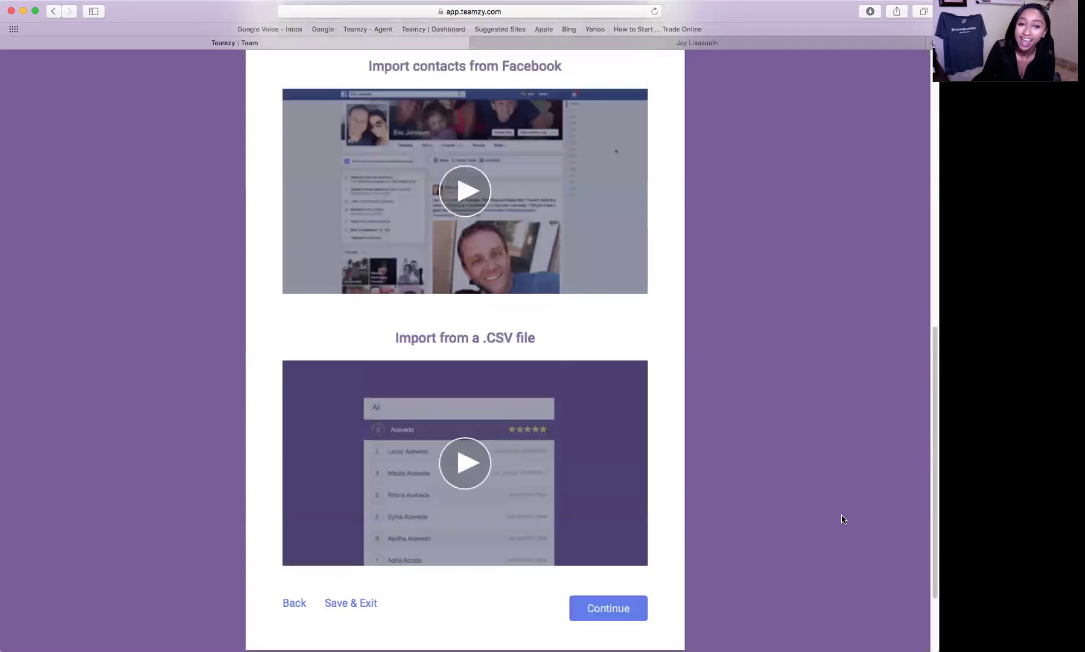
{"action": "scroll", "coordinate": [843, 519], "scroll_direction": "up", "scroll_amount": 12}
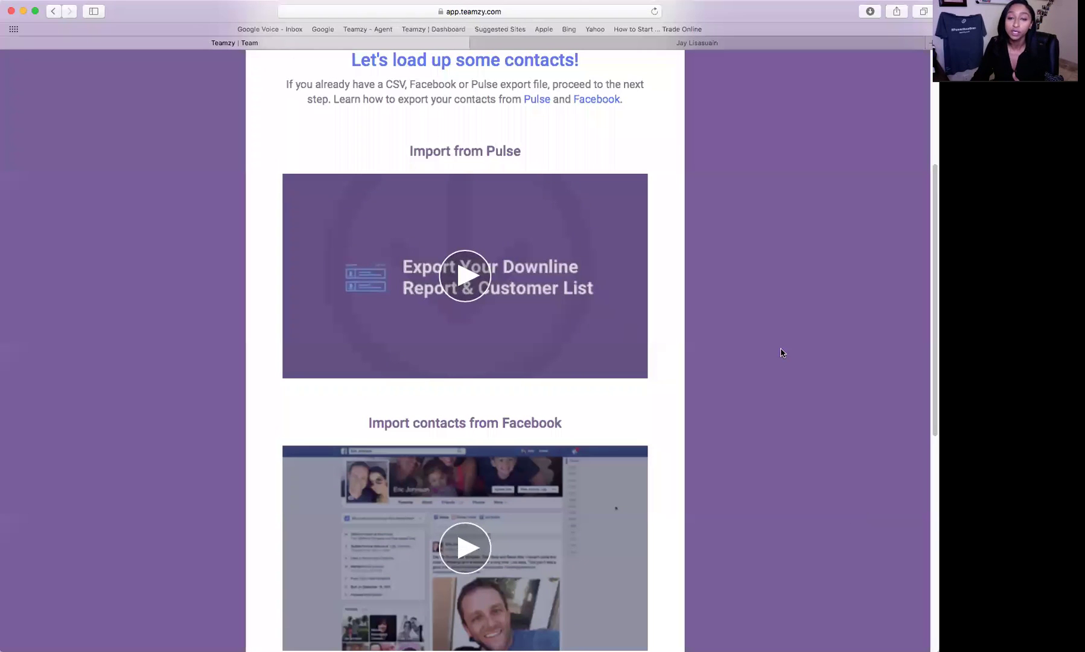
{"action": "scroll", "coordinate": [782, 356], "scroll_direction": "down", "scroll_amount": 2}
{"action": "scroll", "coordinate": [782, 355], "scroll_direction": "down", "scroll_amount": 2}
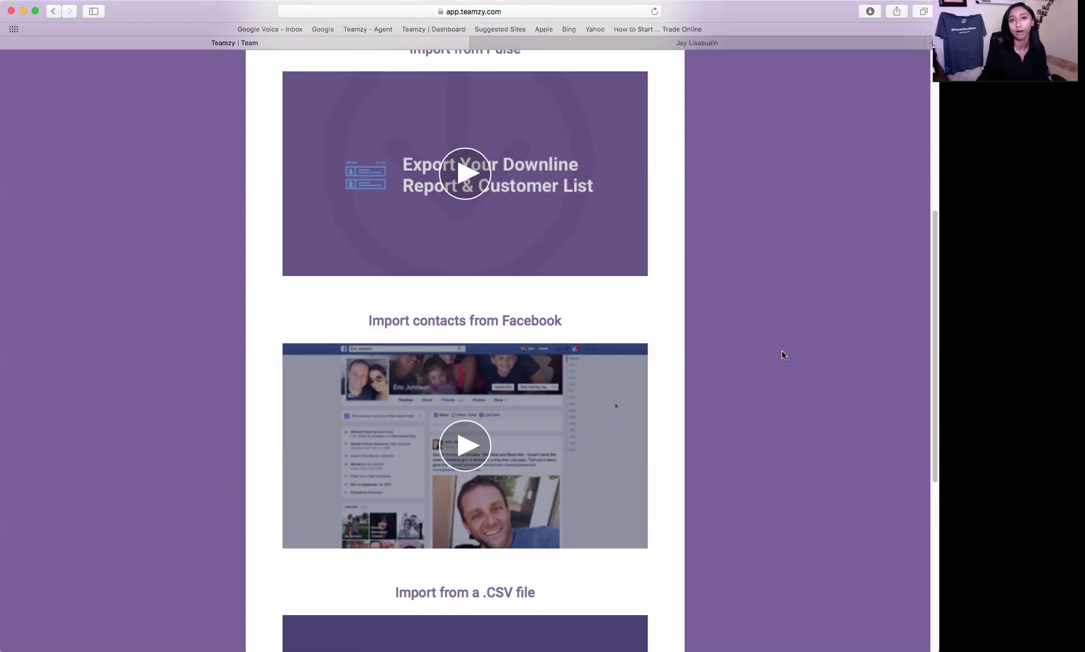
{"action": "scroll", "coordinate": [771, 325], "scroll_direction": "down", "scroll_amount": 5}
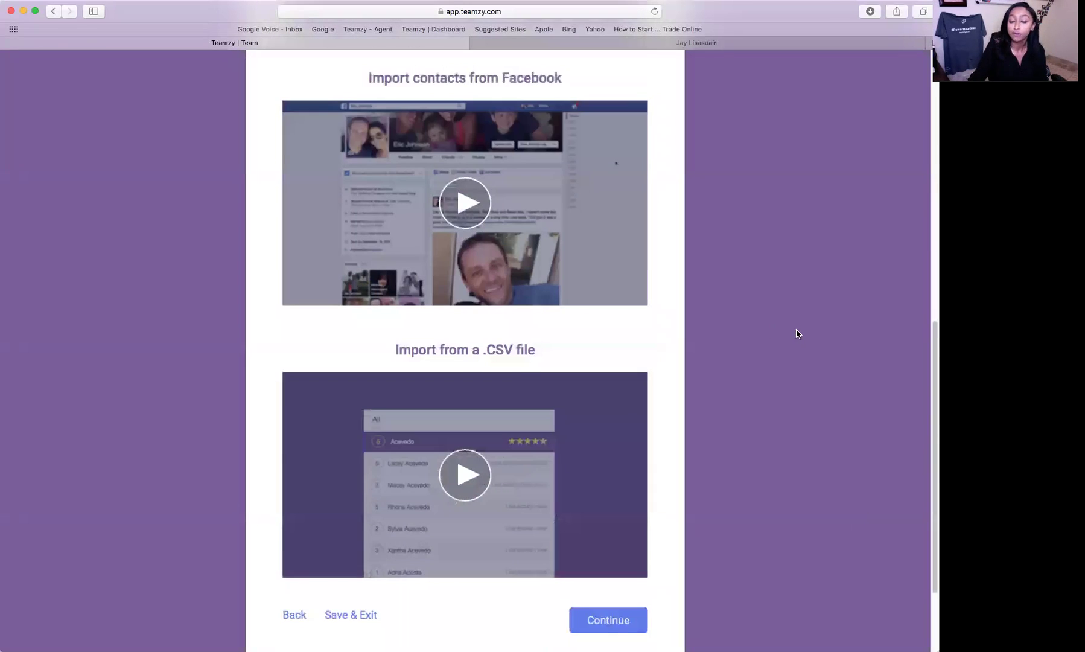
{"action": "scroll", "coordinate": [796, 332], "scroll_direction": "up", "scroll_amount": 10}
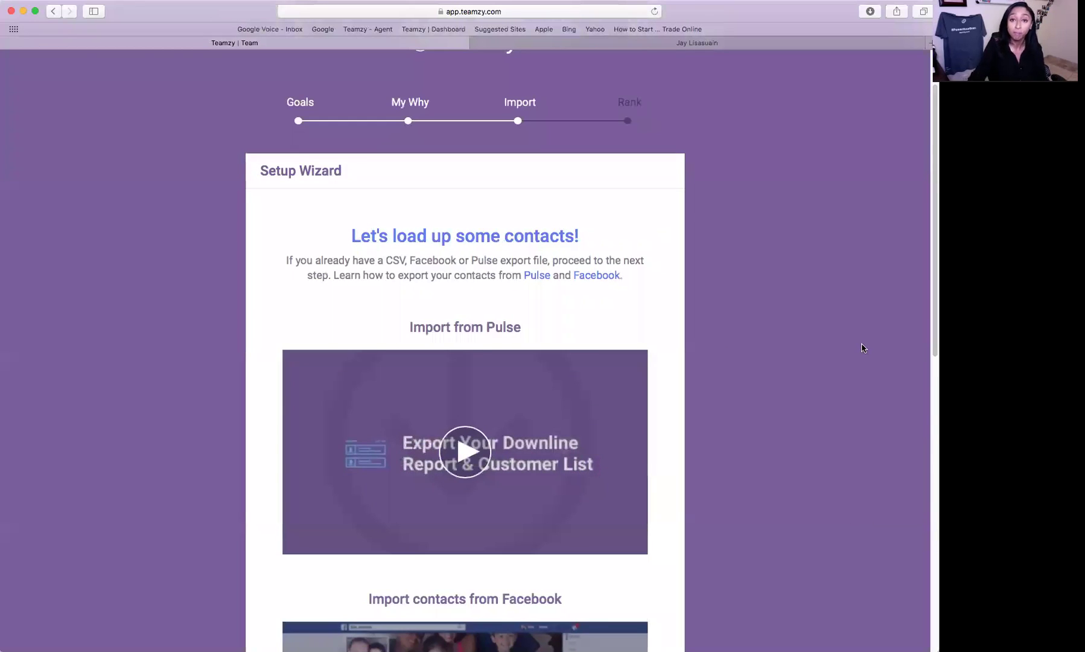
{"action": "scroll", "coordinate": [861, 348], "scroll_direction": "down", "scroll_amount": 3}
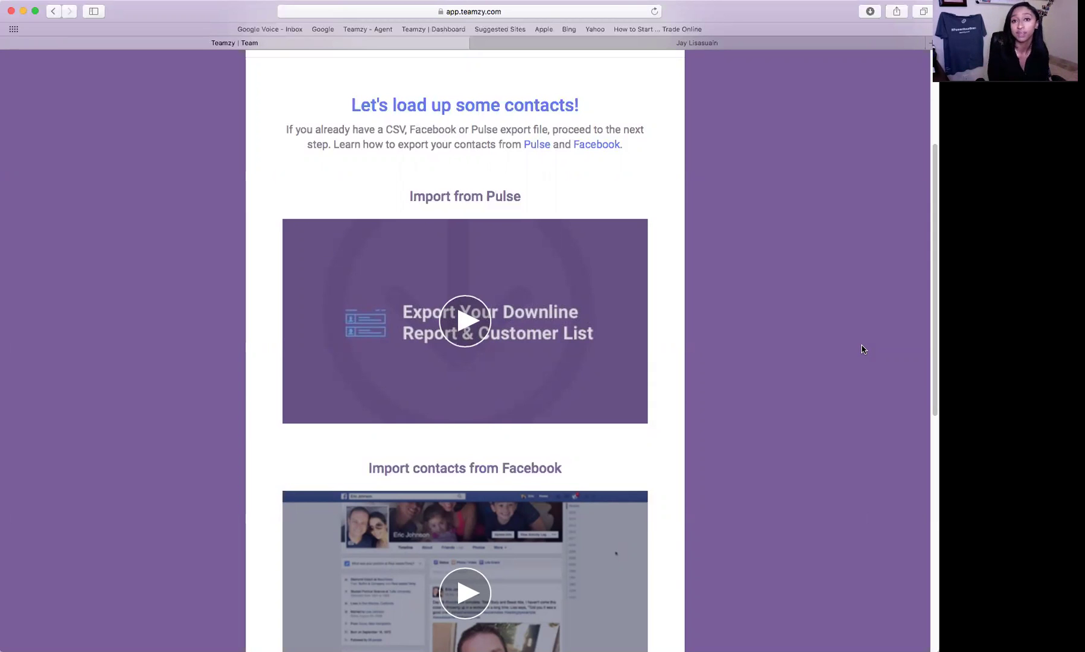
{"action": "scroll", "coordinate": [862, 349], "scroll_direction": "down", "scroll_amount": 10}
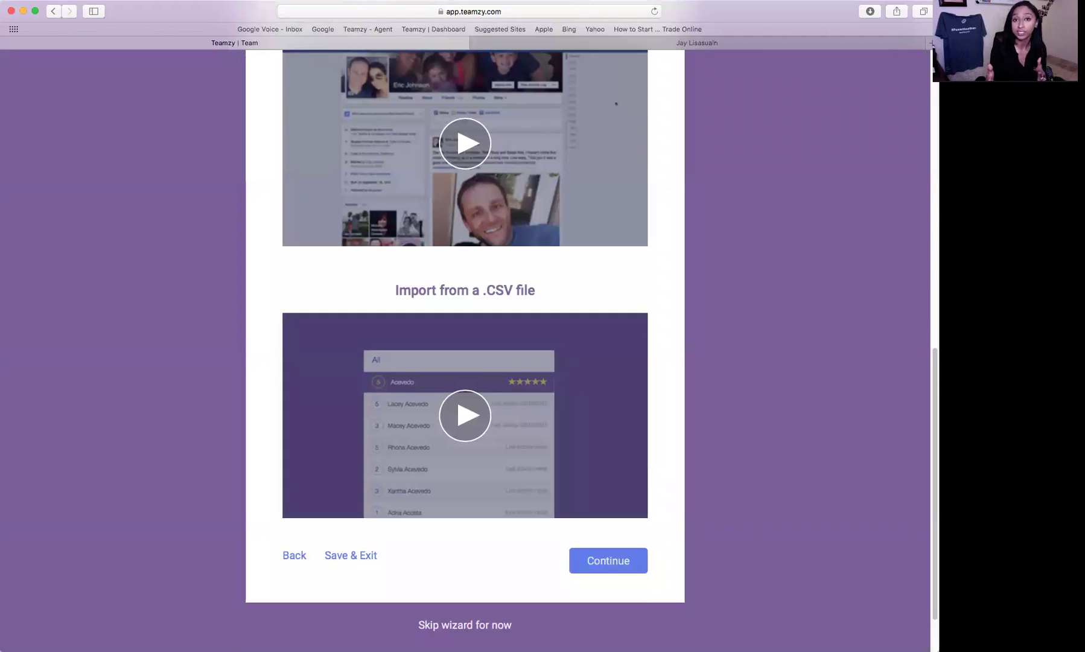
{"action": "scroll", "coordinate": [619, 492], "scroll_direction": "down", "scroll_amount": 3}
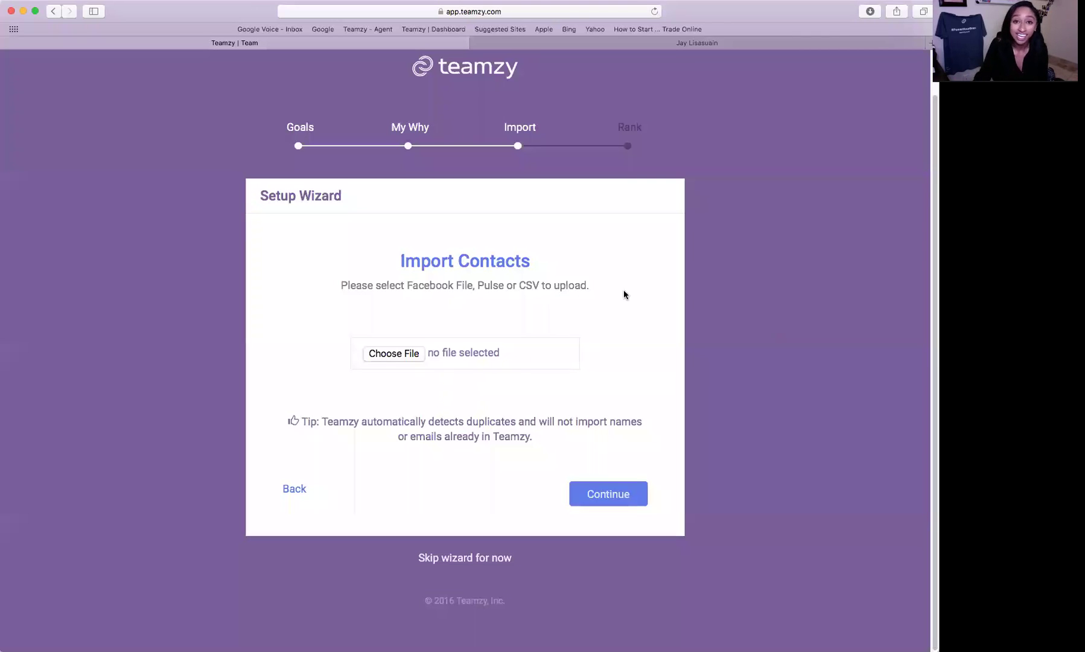
{"action": "left_click", "coordinate": [416, 353]}
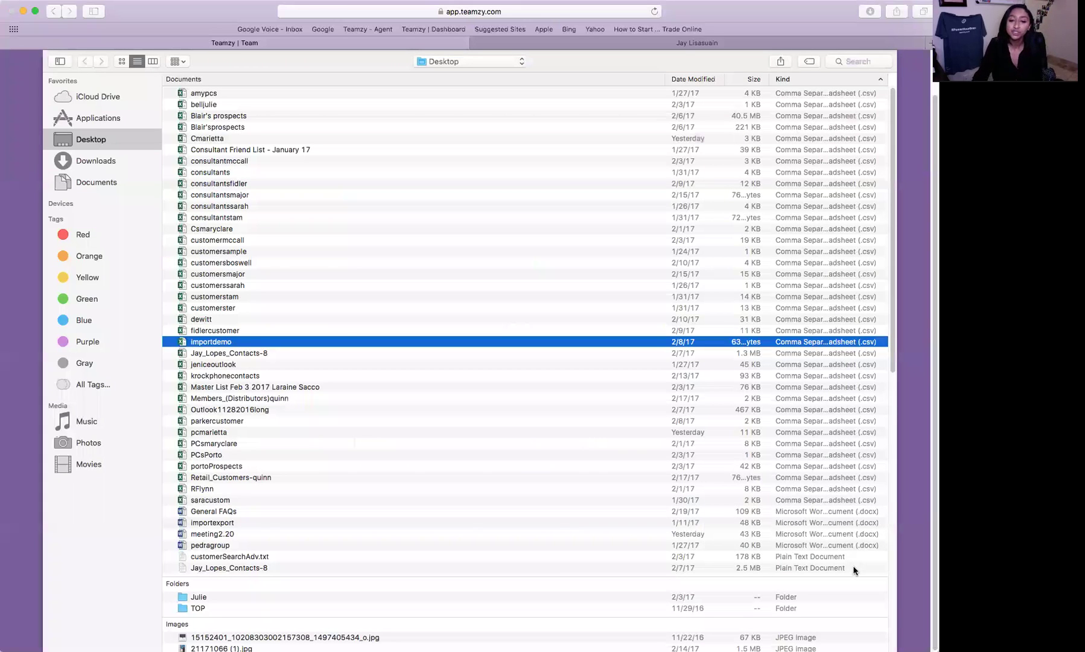
{"action": "key", "text": "Return"}
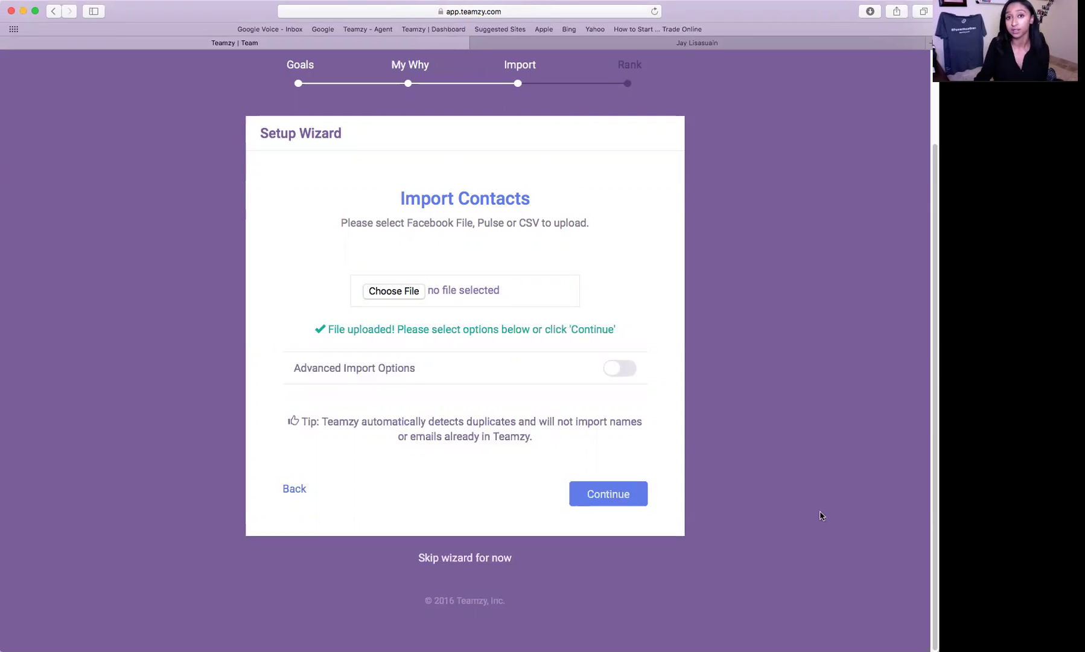
- Enable Advanced Import Options and add the tag 'facebook' to all imported contacts
{"action": "left_click", "coordinate": [605, 370]}
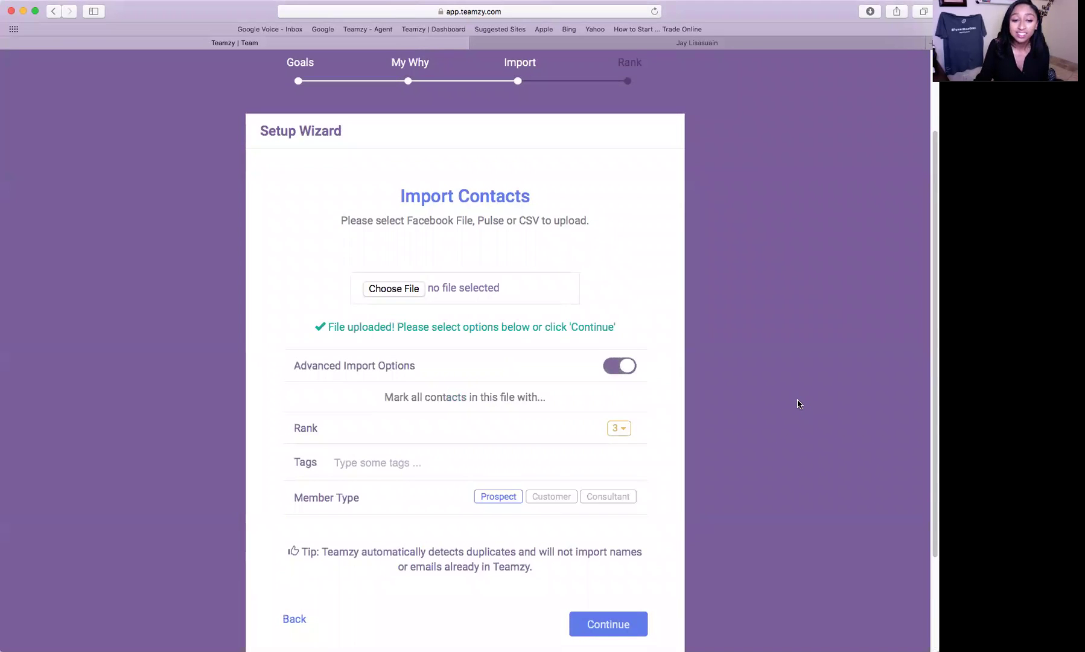
{"action": "scroll", "coordinate": [798, 404], "scroll_direction": "down", "scroll_amount": 1}
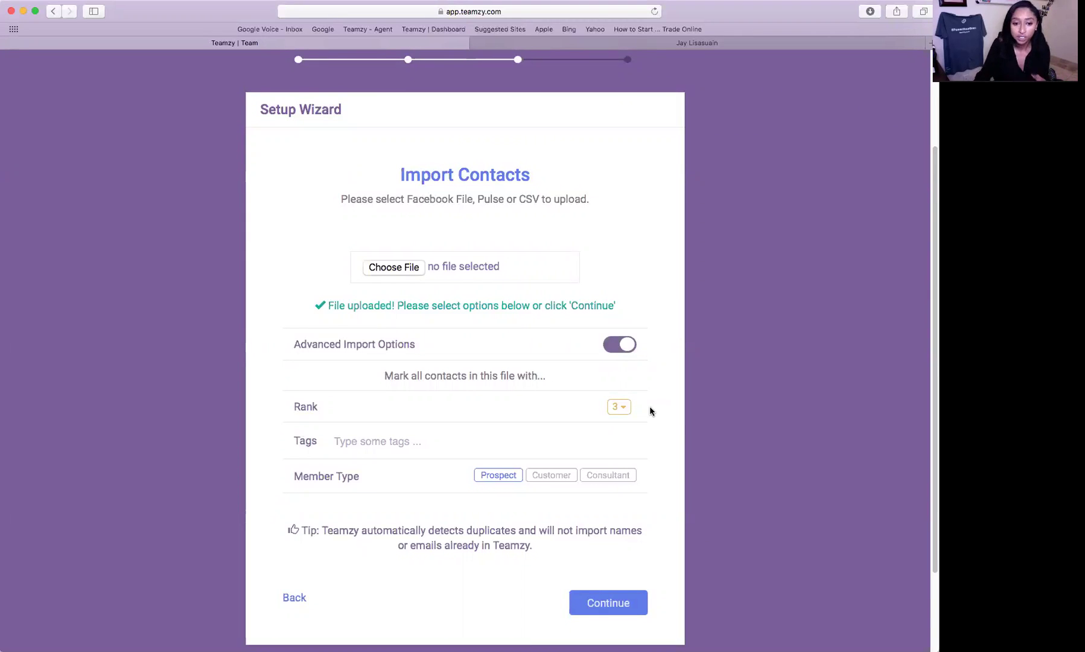
{"action": "scroll", "coordinate": [649, 411], "scroll_direction": "down", "scroll_amount": 1}
{"action": "left_click", "coordinate": [399, 421]}
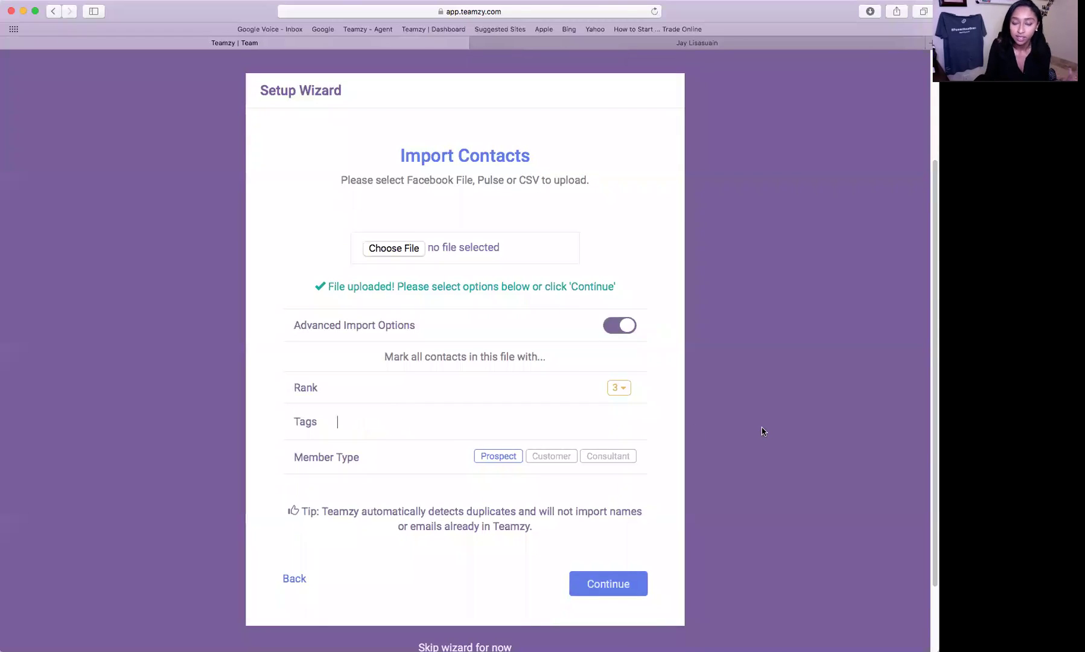
{"action": "type", "text": "facebook"}
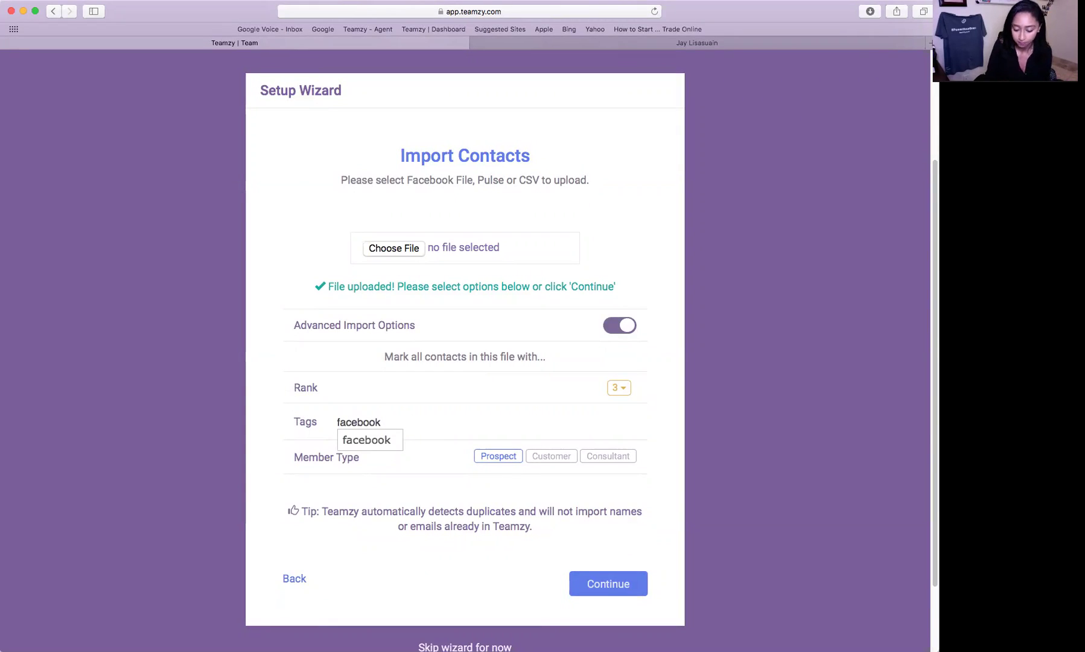
{"action": "key", "text": "Return"}
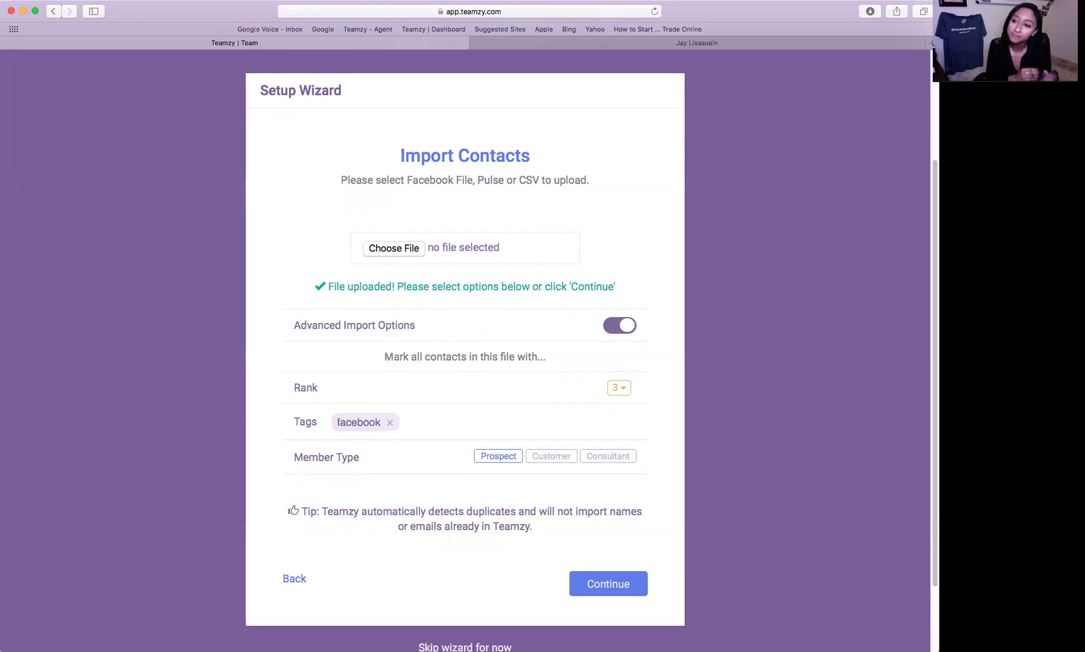
{"action": "scroll", "coordinate": [744, 448], "scroll_direction": "down", "scroll_amount": 2}
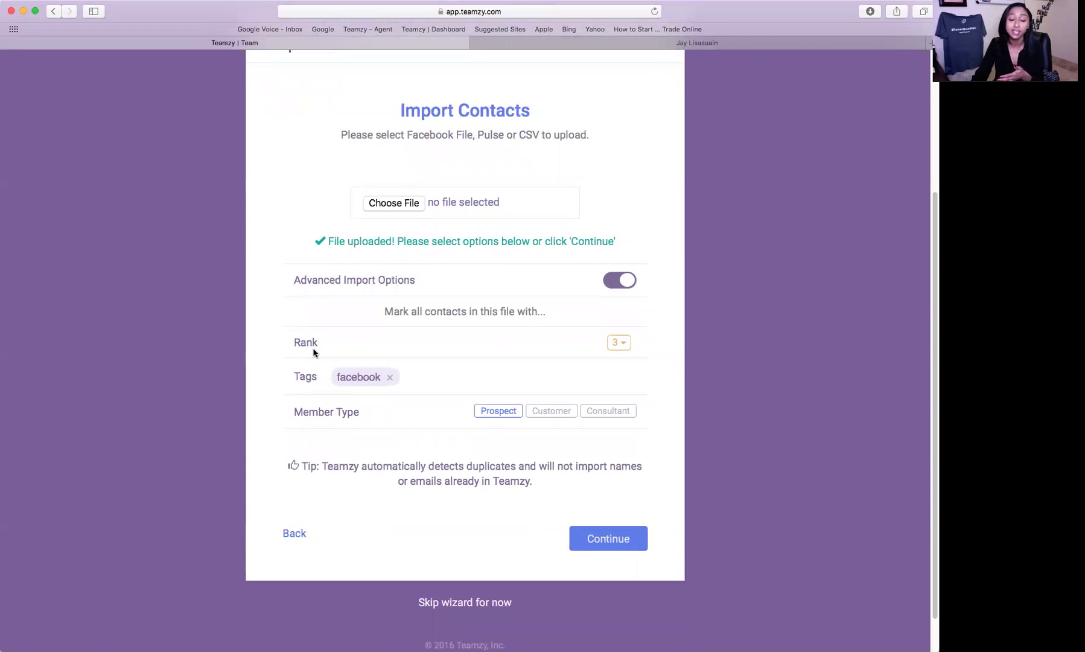
{"action": "left_click", "coordinate": [620, 342]}
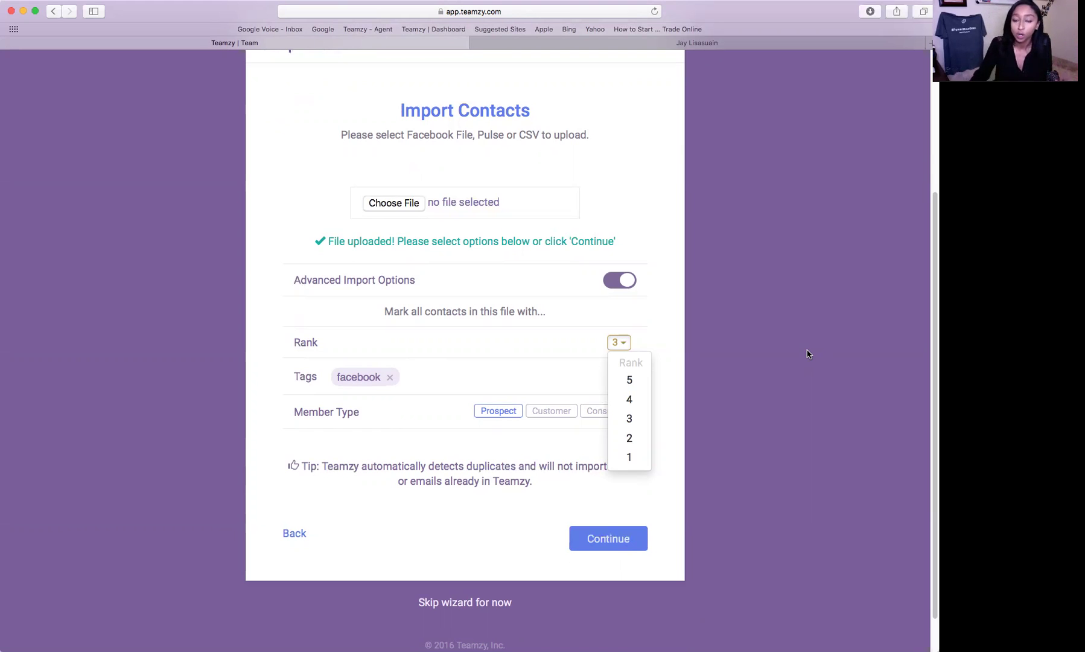
{"action": "left_click", "coordinate": [629, 380]}
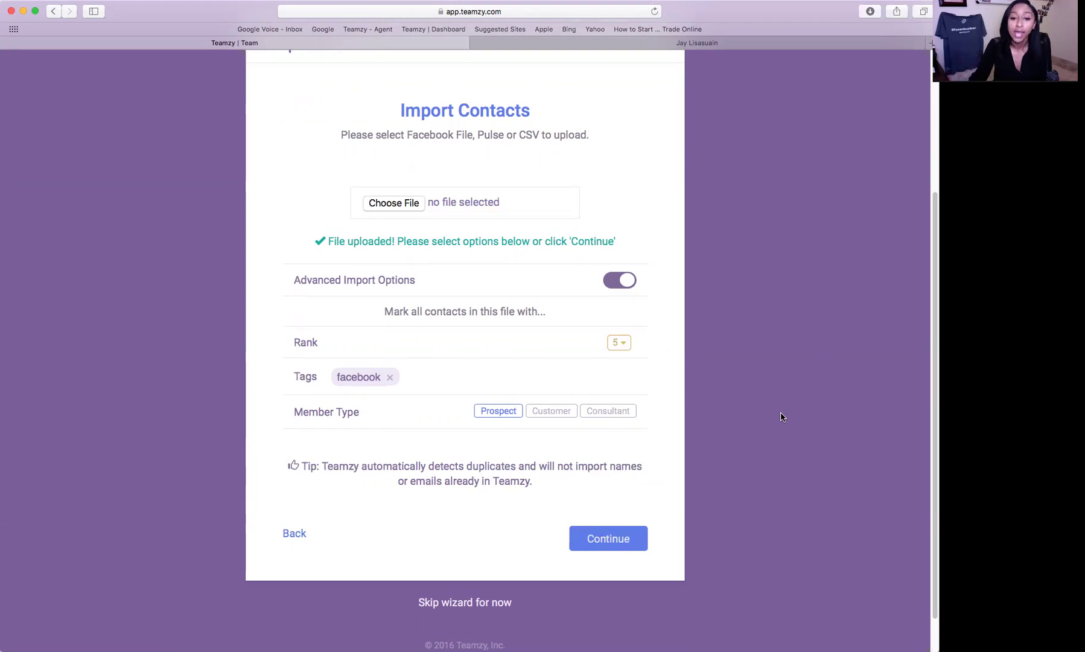
{"action": "left_click", "coordinate": [573, 415]}
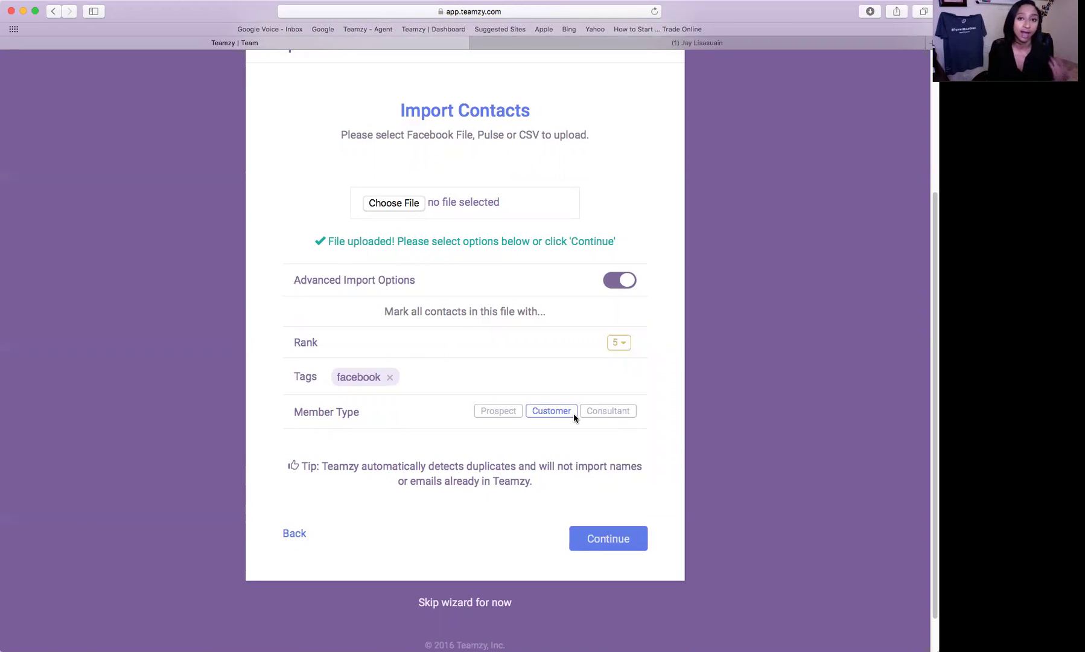
{"action": "left_click", "coordinate": [490, 413]}
{"action": "left_click", "coordinate": [625, 349]}
{"action": "left_click", "coordinate": [629, 418]}
{"action": "scroll", "coordinate": [765, 425], "scroll_direction": "down", "scroll_amount": 1}
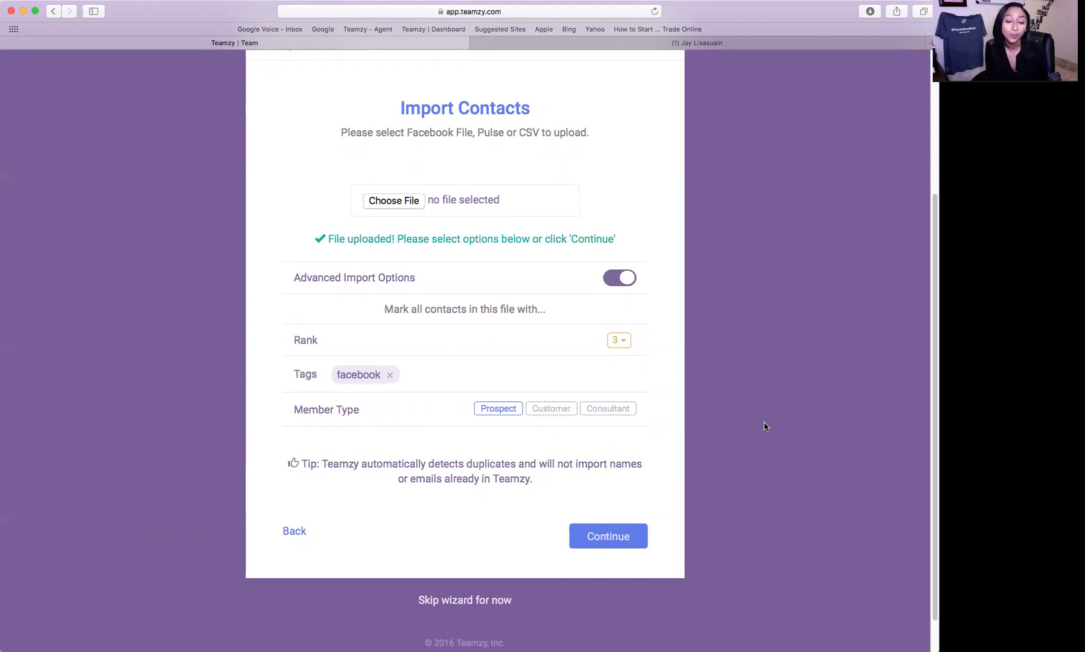
{"action": "scroll", "coordinate": [782, 489], "scroll_direction": "down", "scroll_amount": 1}
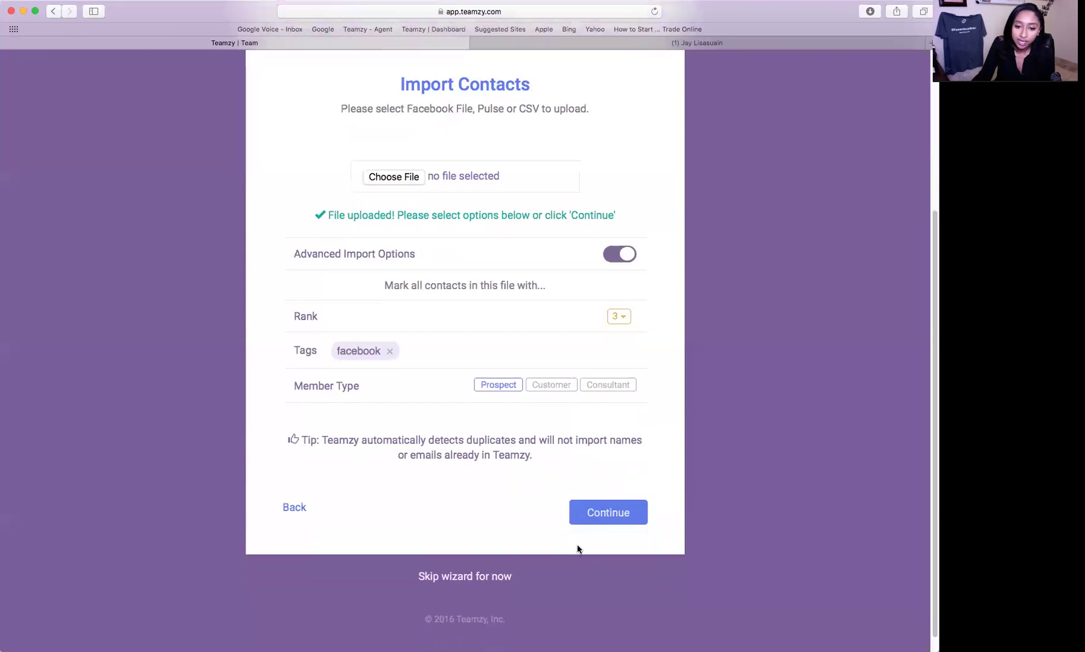
- Continue past the import options and accept the column mapping to create the contacts
{"action": "left_click", "coordinate": [606, 512]}
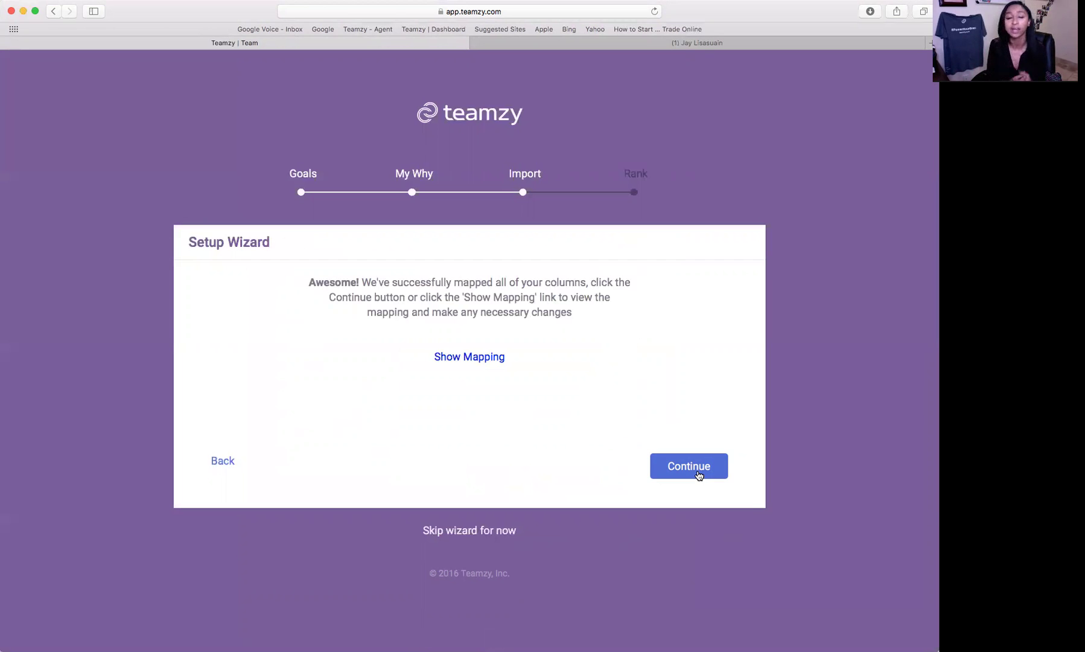
{"action": "left_click", "coordinate": [698, 475]}
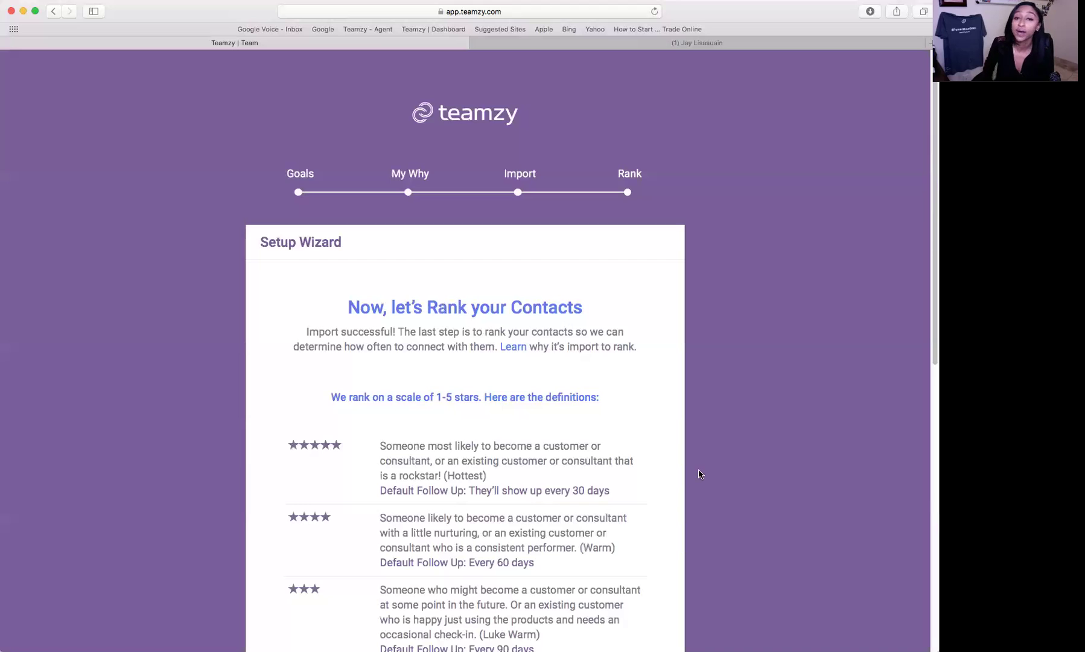
- Scroll through the Rank step's 1–5 star definitions and their 30–120 day follow-ups
{"action": "scroll", "coordinate": [699, 475], "scroll_direction": "down", "scroll_amount": 5}
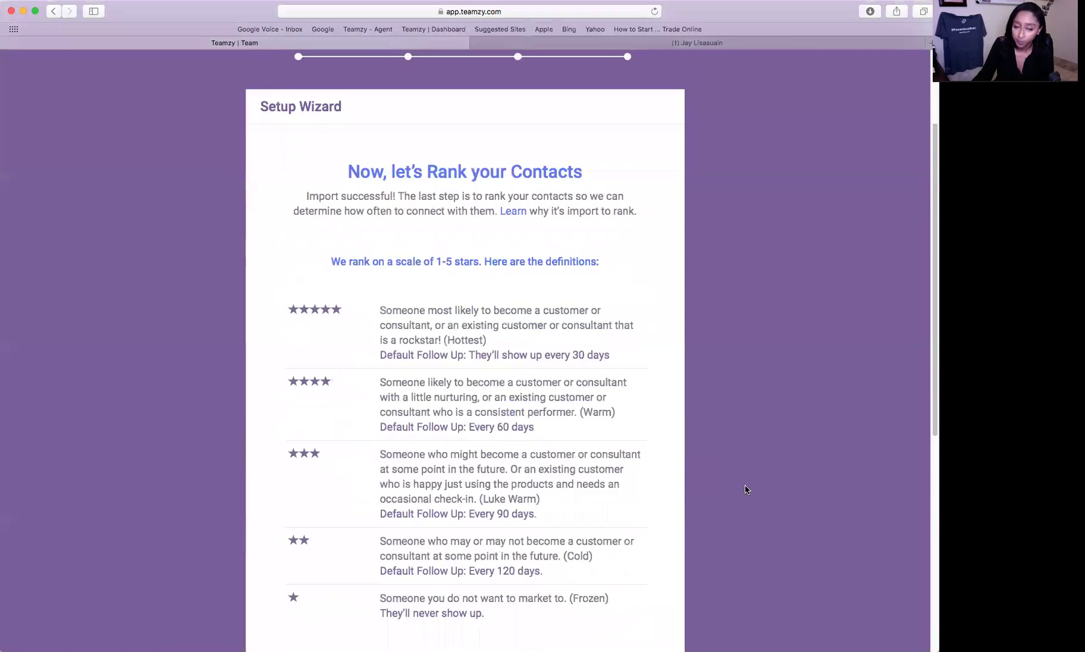
{"action": "scroll", "coordinate": [747, 487], "scroll_direction": "down", "scroll_amount": 2}
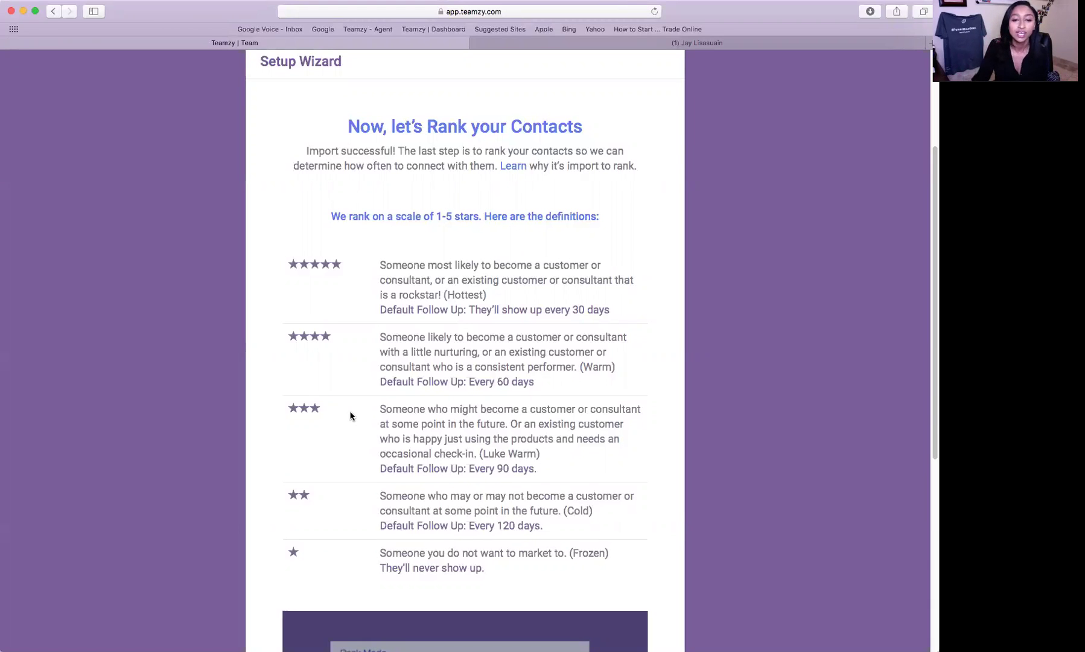
{"action": "scroll", "coordinate": [464, 455], "scroll_direction": "down", "scroll_amount": 2}
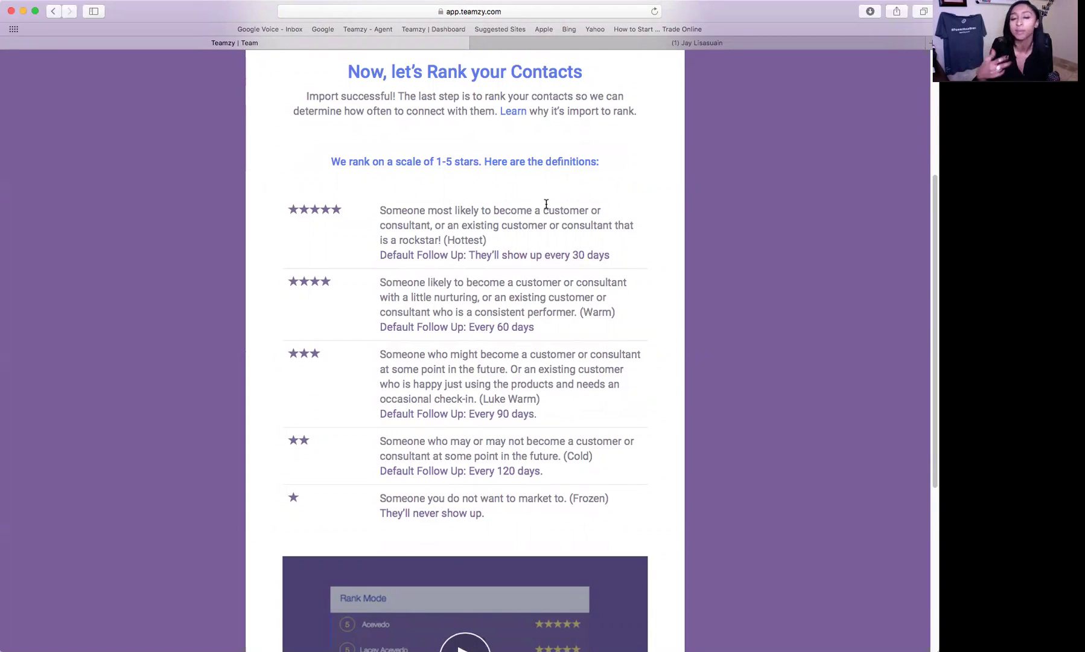
{"action": "scroll", "coordinate": [603, 218], "scroll_direction": "down", "scroll_amount": 5}
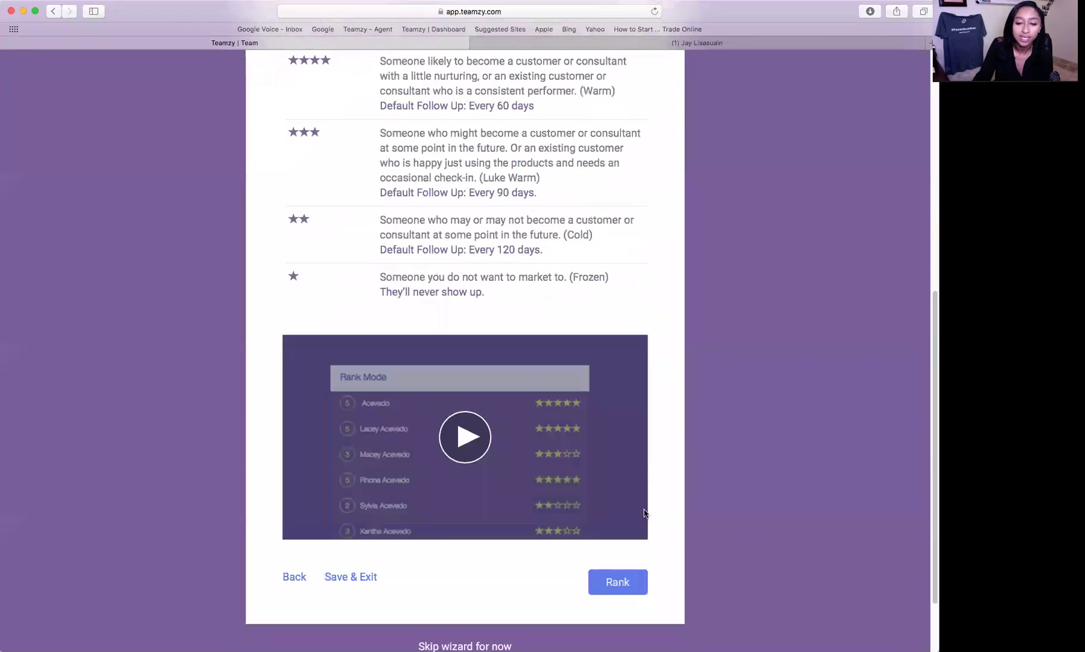
{"action": "scroll", "coordinate": [694, 513], "scroll_direction": "down", "scroll_amount": 3}
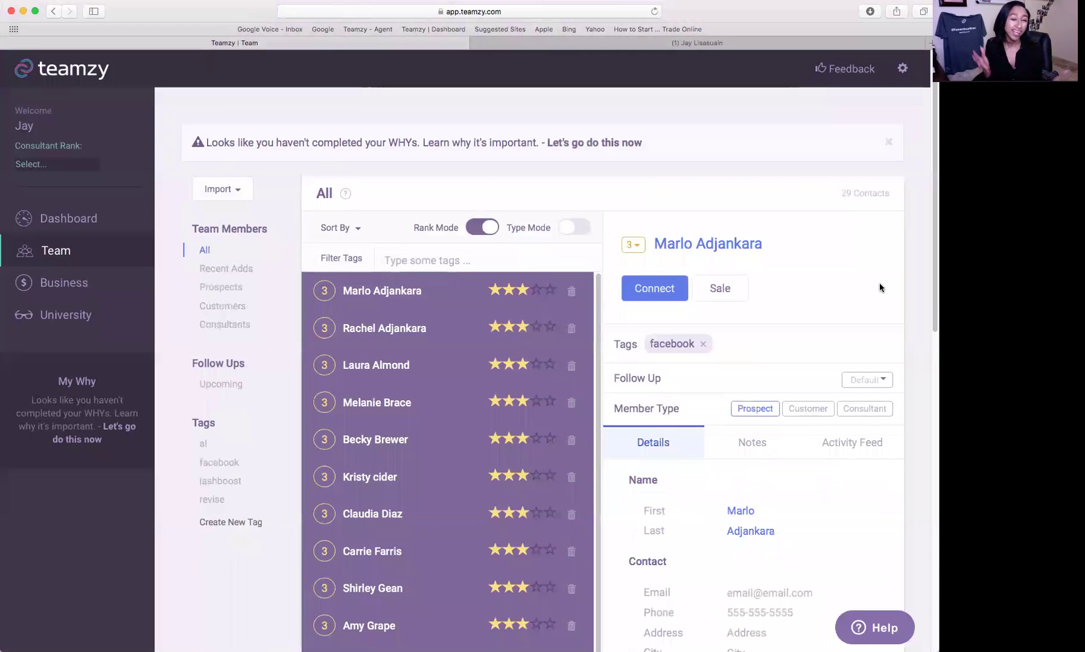
- Raise two contacts to 4 stars and delete another contact from the list
{"action": "scroll", "coordinate": [879, 282], "scroll_direction": "down", "scroll_amount": 1}
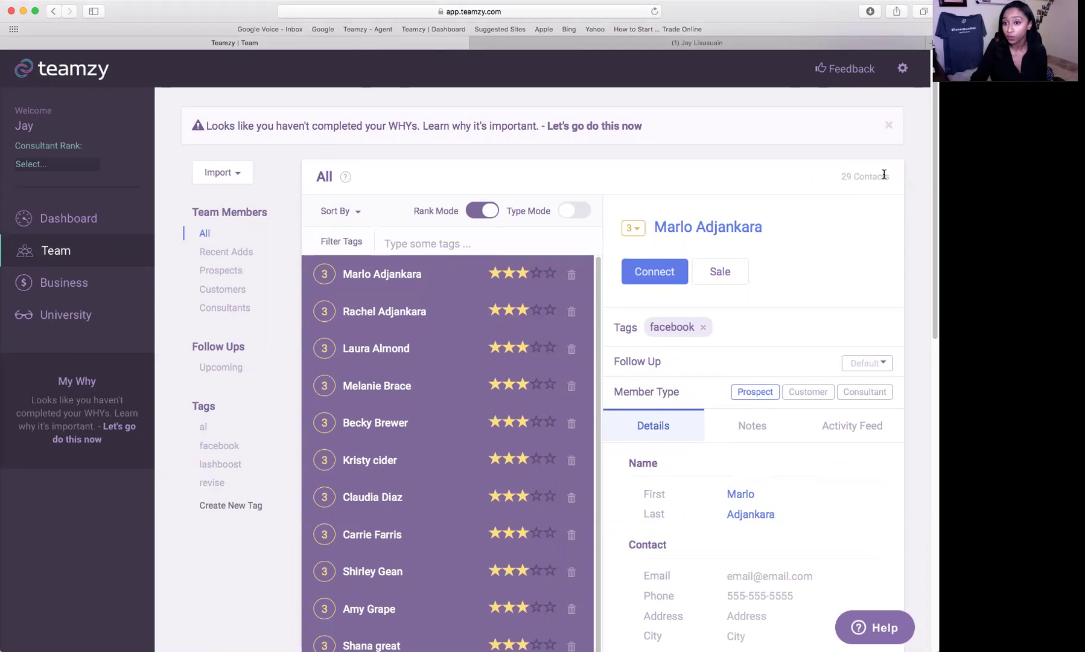
{"action": "scroll", "coordinate": [634, 344], "scroll_direction": "down", "scroll_amount": 1}
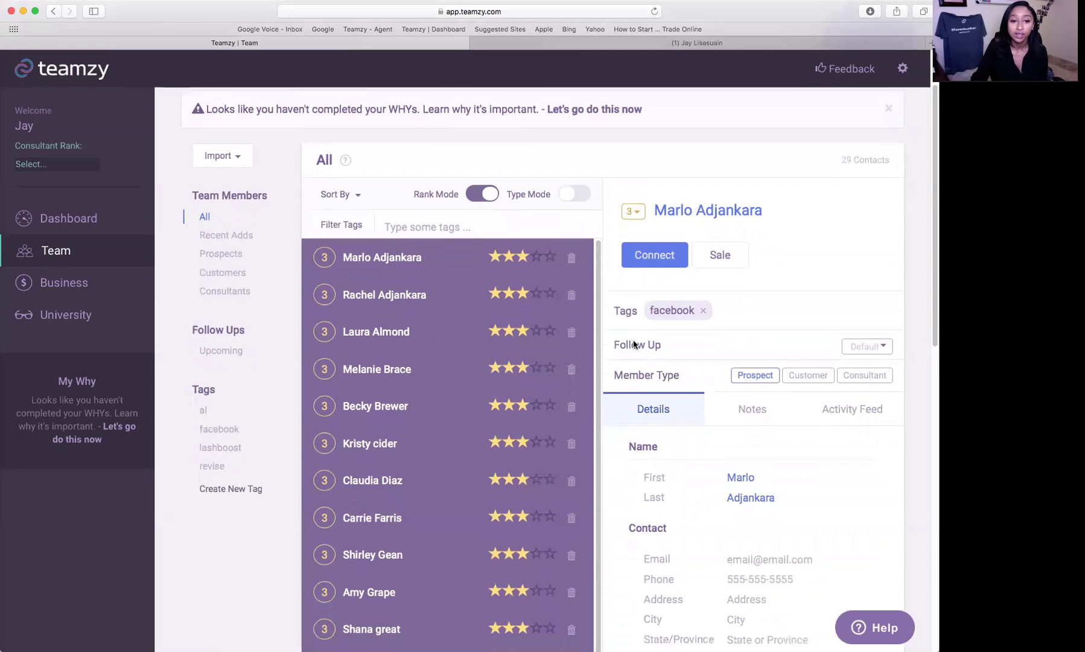
{"action": "scroll", "coordinate": [634, 344], "scroll_direction": "down", "scroll_amount": 3}
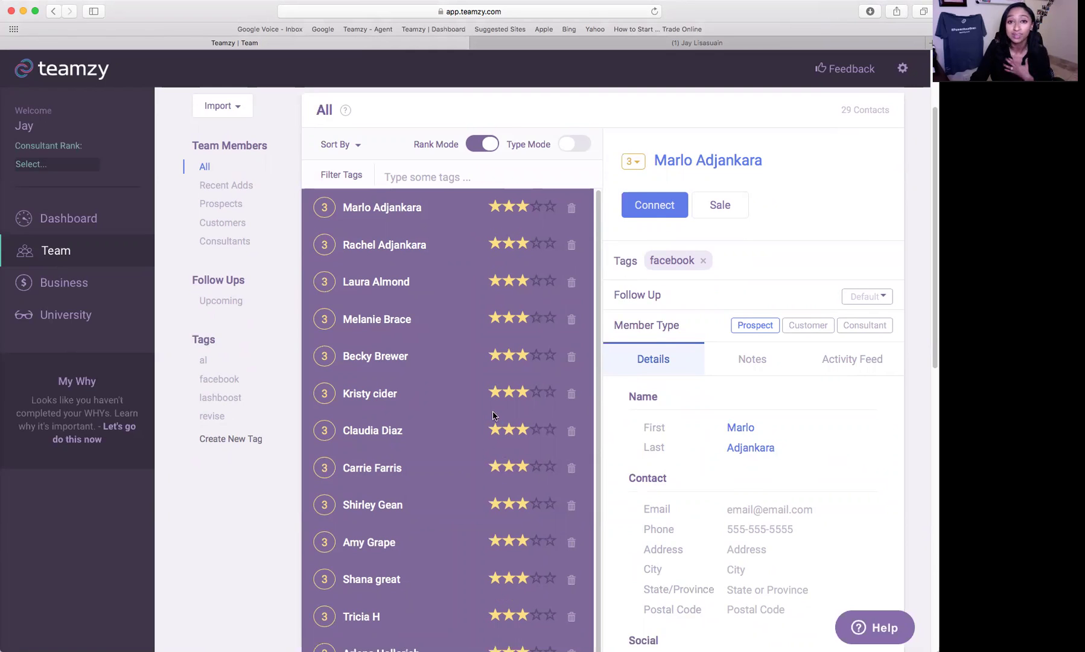
{"action": "left_click", "coordinate": [536, 207]}
{"action": "left_click", "coordinate": [541, 246]}
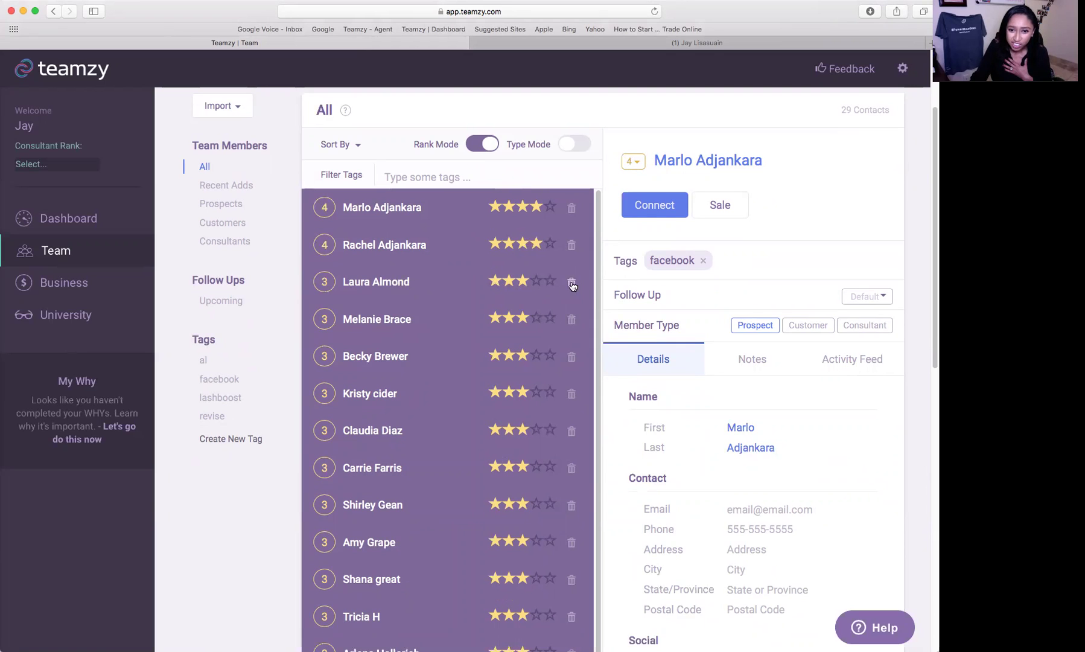
{"action": "left_click", "coordinate": [571, 285]}
{"action": "left_click", "coordinate": [571, 284]}
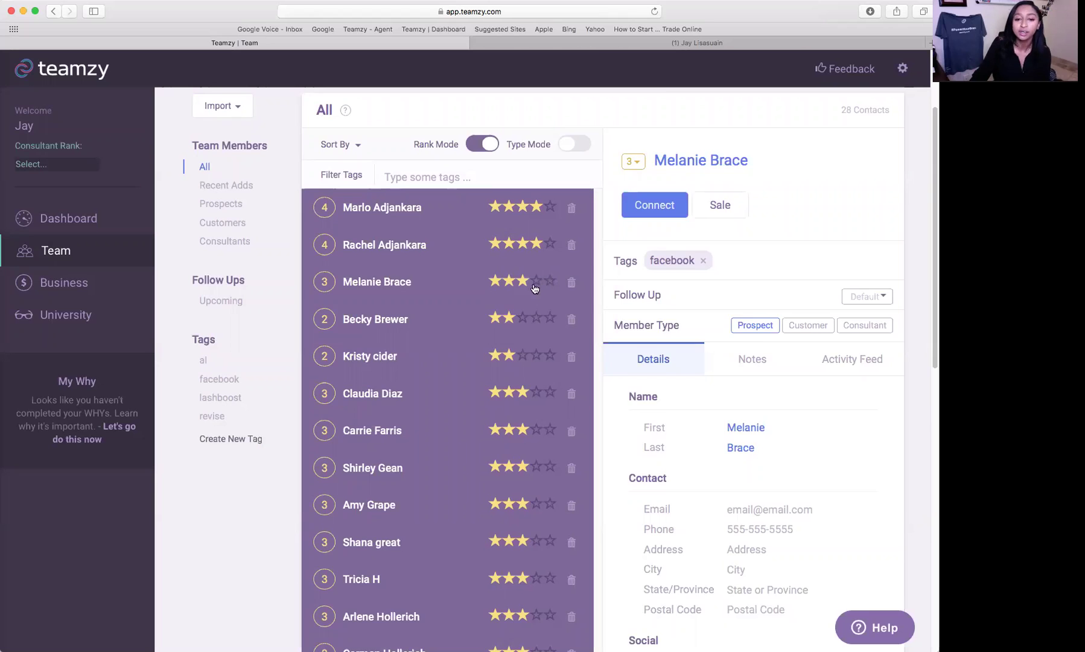
- Raise two contacts further down the list to five stars
{"action": "scroll", "coordinate": [524, 404], "scroll_direction": "down", "scroll_amount": 10}
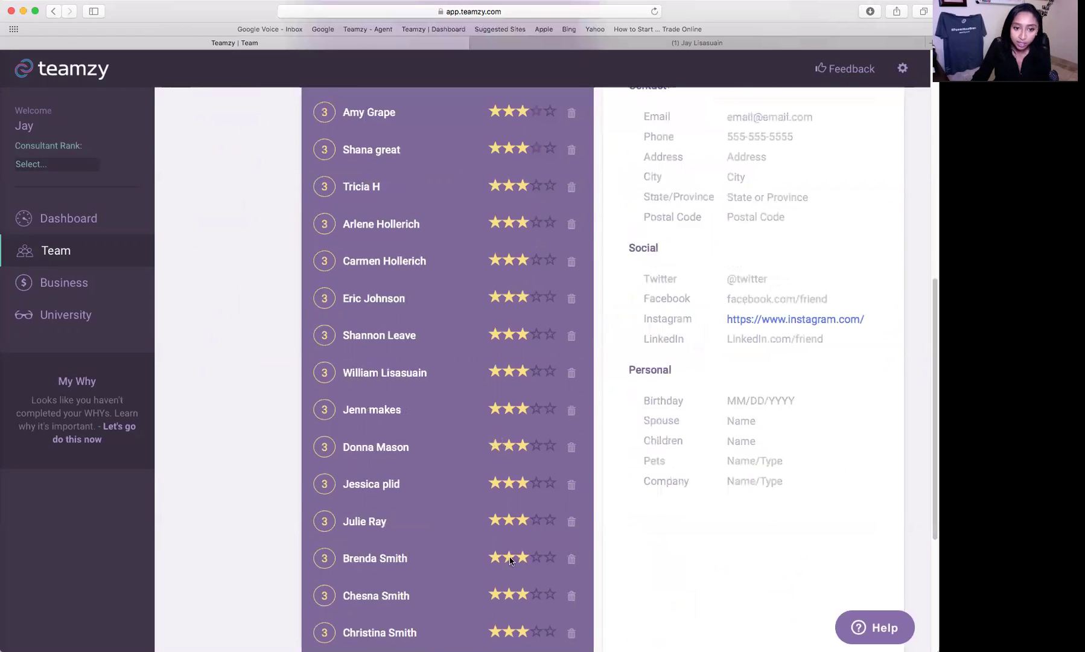
{"action": "scroll", "coordinate": [524, 290], "scroll_direction": "down", "scroll_amount": 3}
{"action": "left_click", "coordinate": [550, 195]}
{"action": "left_click", "coordinate": [550, 269]}
{"action": "scroll", "coordinate": [791, 419], "scroll_direction": "up", "scroll_amount": 10}
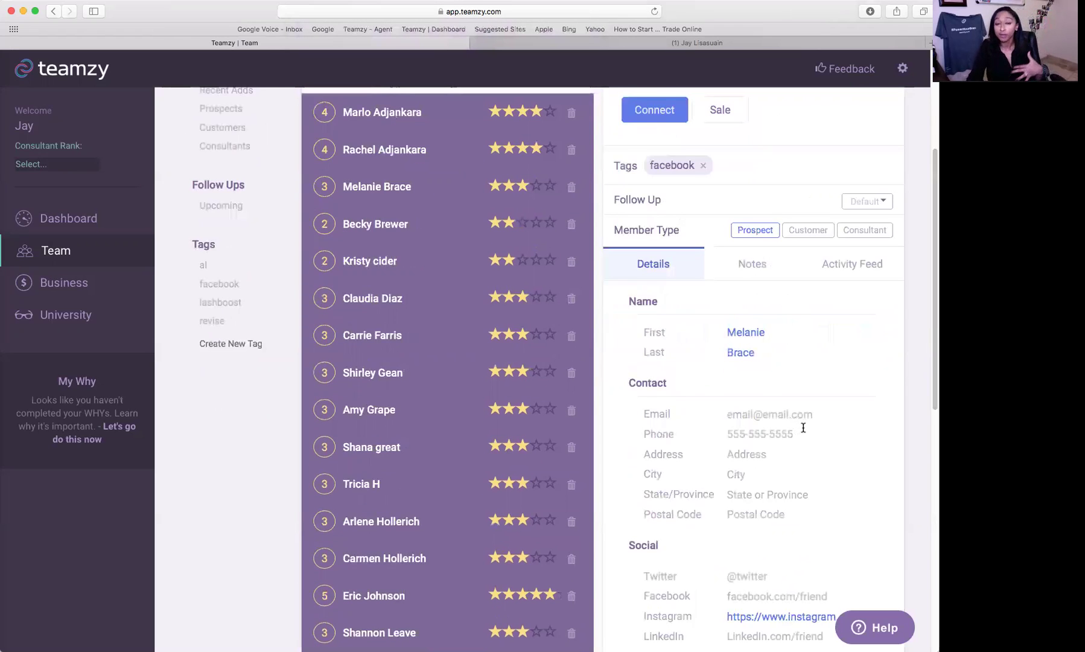
{"action": "scroll", "coordinate": [803, 425], "scroll_direction": "up", "scroll_amount": 3}
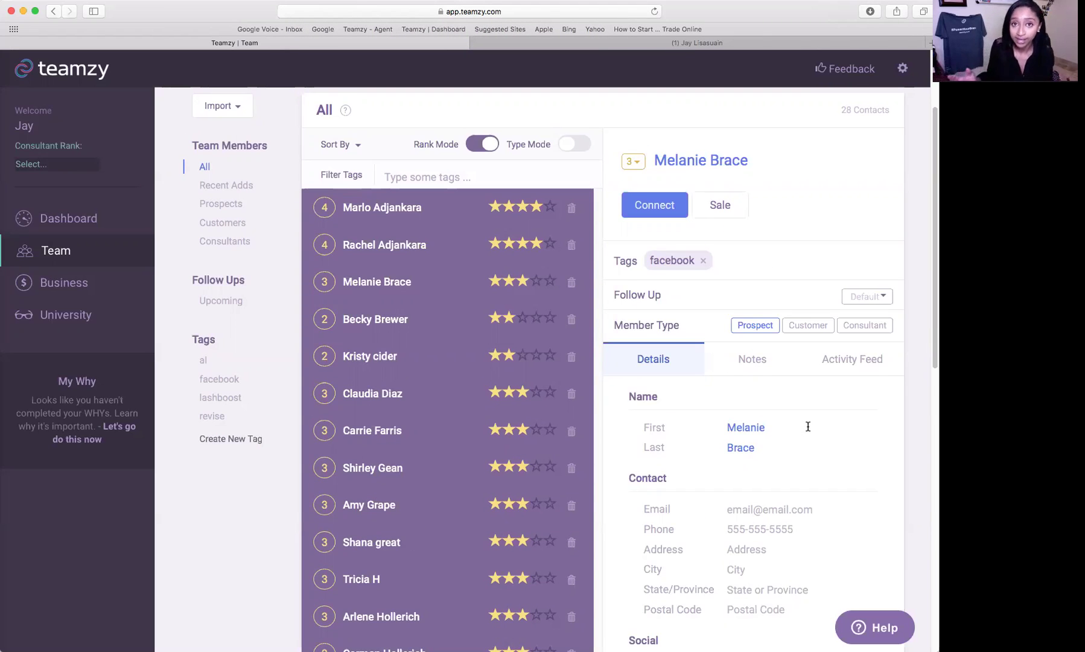
- Turn on Type Mode and mark five top contacts Customer and two Consultant
{"action": "left_click", "coordinate": [568, 148]}
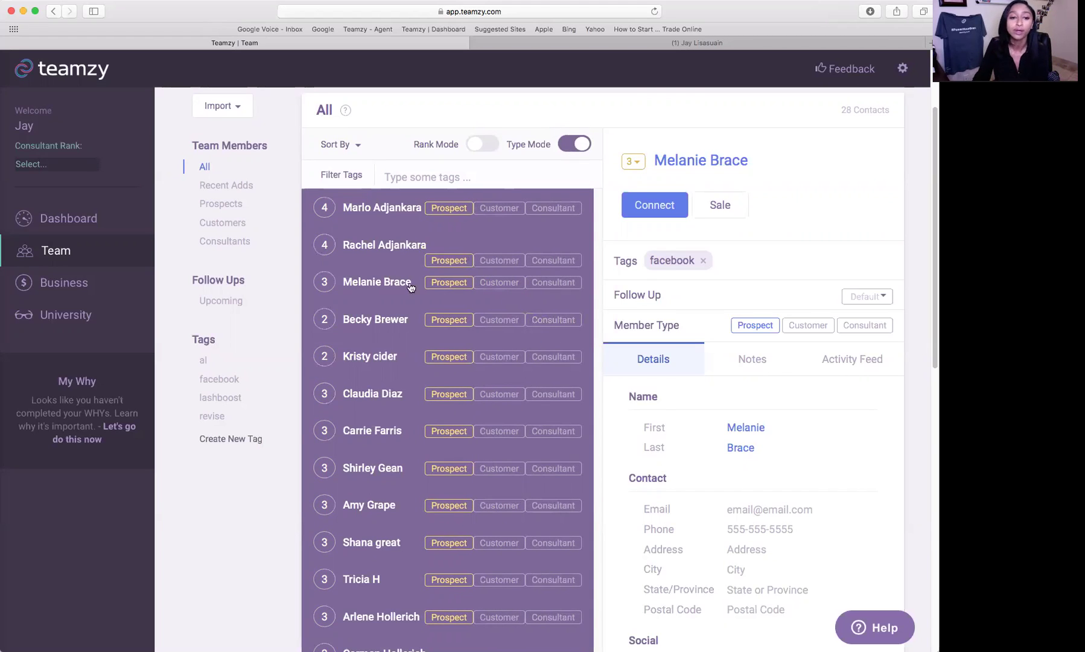
{"action": "left_click", "coordinate": [498, 209]}
{"action": "left_click", "coordinate": [501, 260]}
{"action": "left_click", "coordinate": [516, 283]}
{"action": "left_click", "coordinate": [553, 320]}
{"action": "left_click", "coordinate": [491, 394]}
{"action": "left_click", "coordinate": [509, 433]}
{"action": "left_click", "coordinate": [576, 471]}
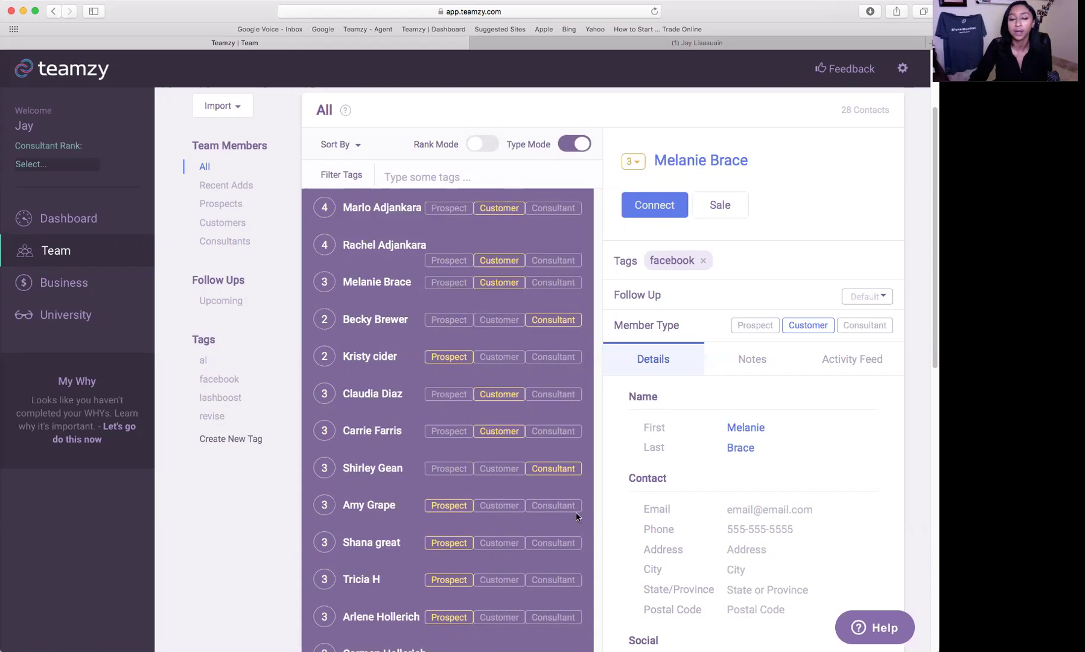
{"action": "scroll", "coordinate": [784, 394], "scroll_direction": "up", "scroll_amount": 5}
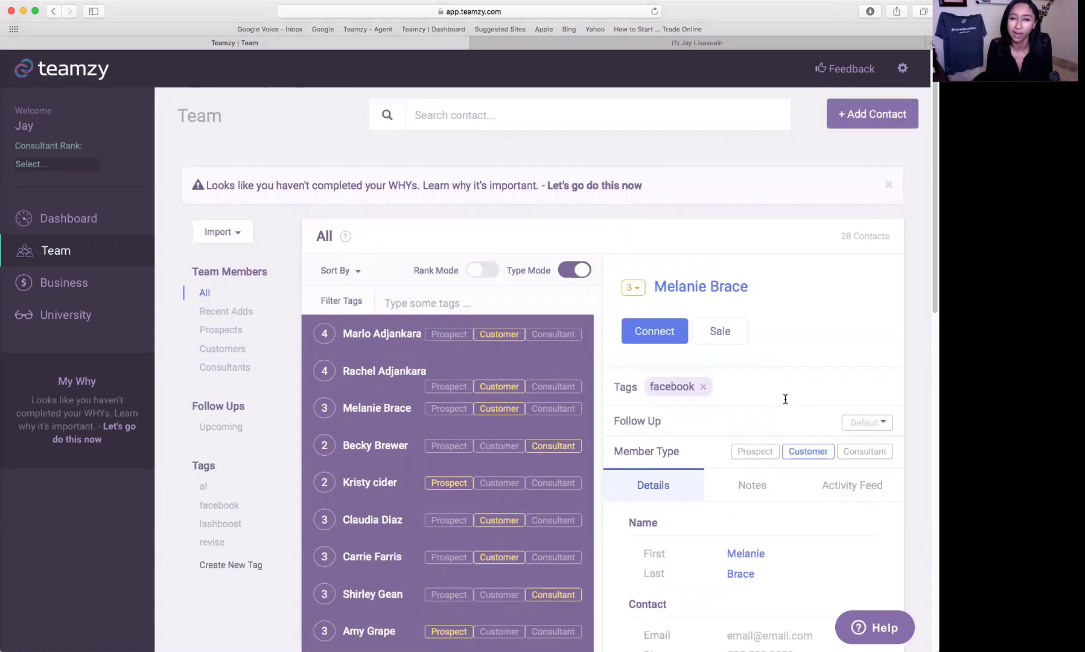
- Return to the Team contact list and toggle it from Type Mode back to Rank Mode star rankings
{"action": "left_click", "coordinate": [66, 217]}
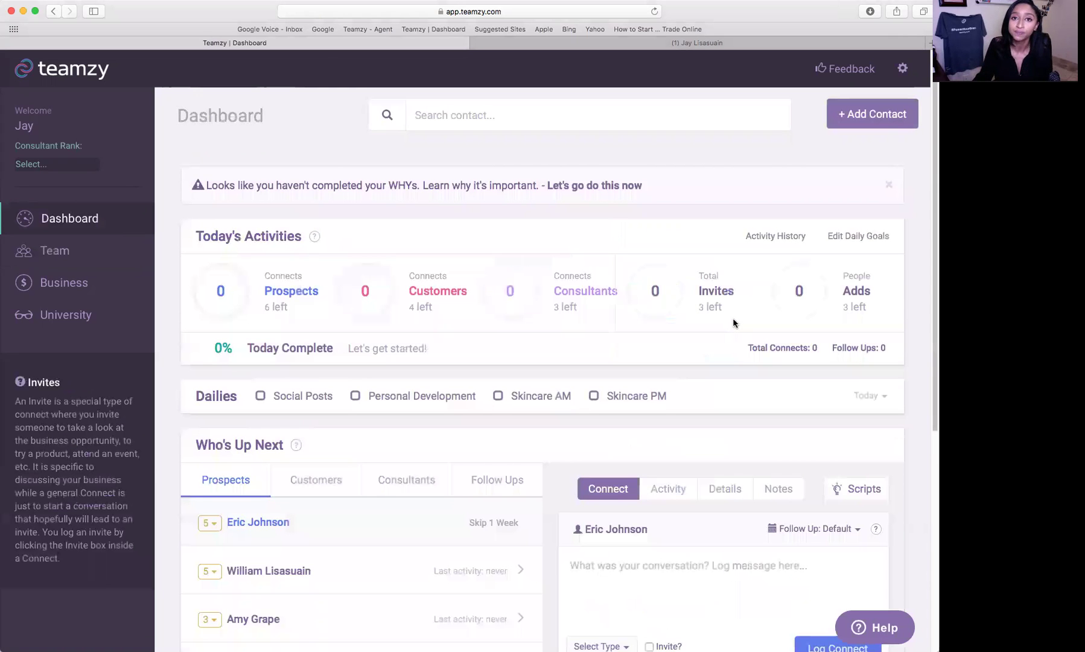
{"action": "left_click", "coordinate": [70, 262]}
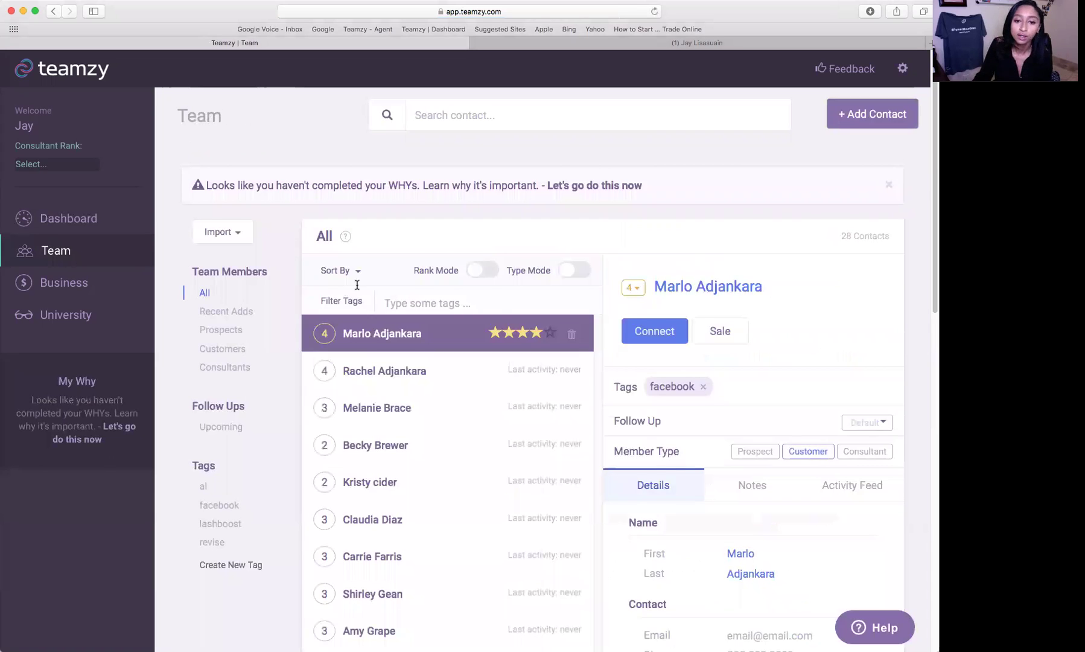
{"action": "scroll", "coordinate": [357, 285], "scroll_direction": "down", "scroll_amount": 1}
{"action": "left_click", "coordinate": [482, 251]}
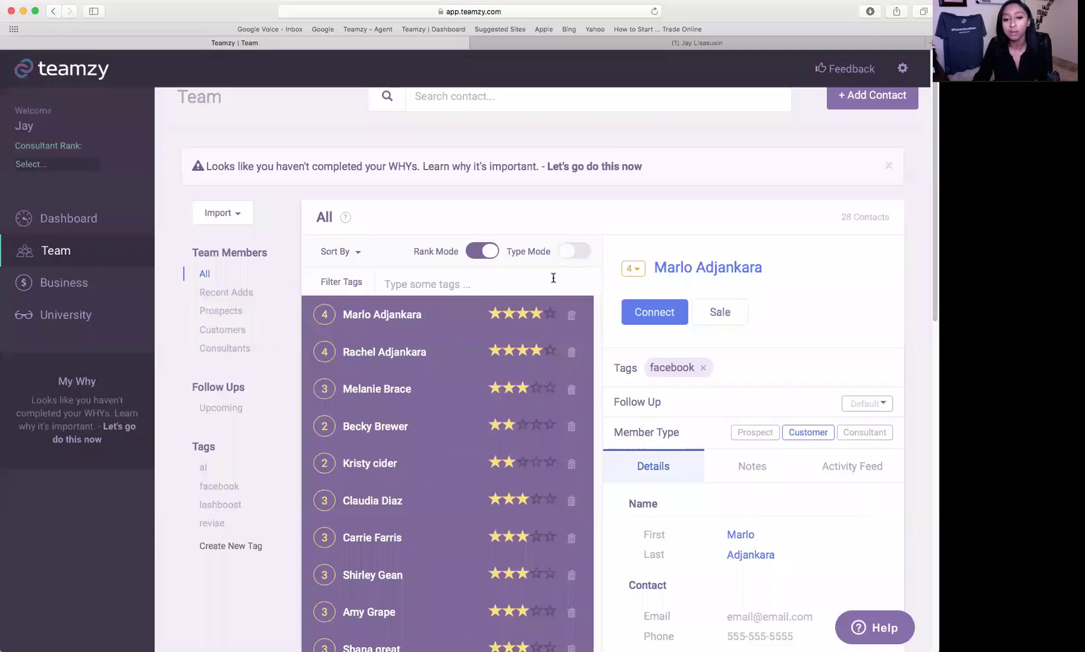
{"action": "left_click", "coordinate": [574, 251]}
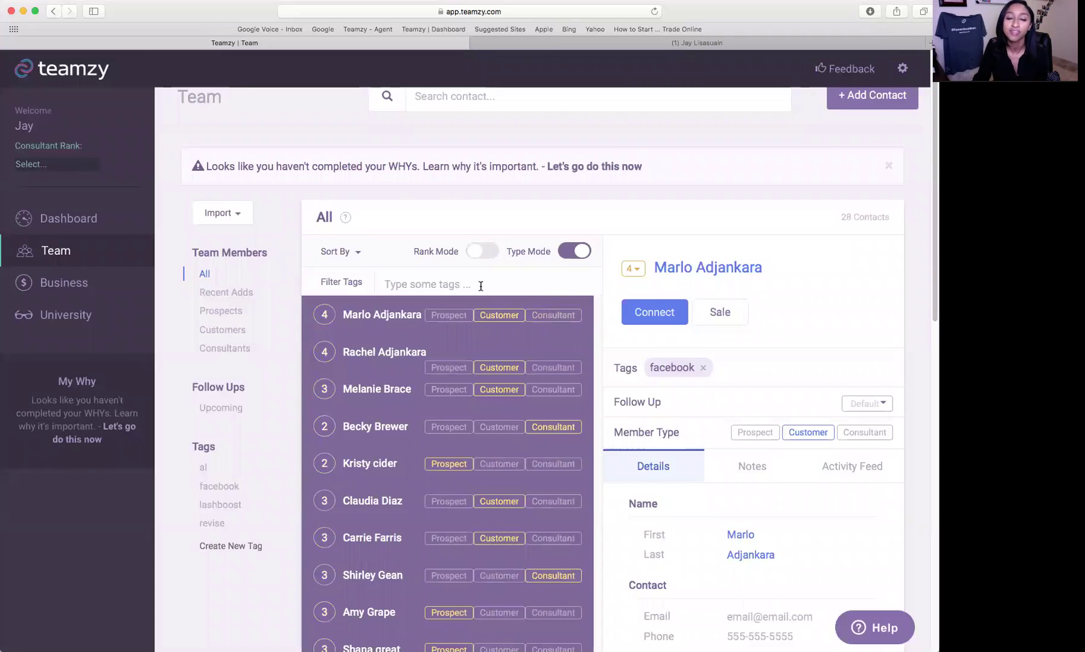
{"action": "left_click", "coordinate": [476, 252]}
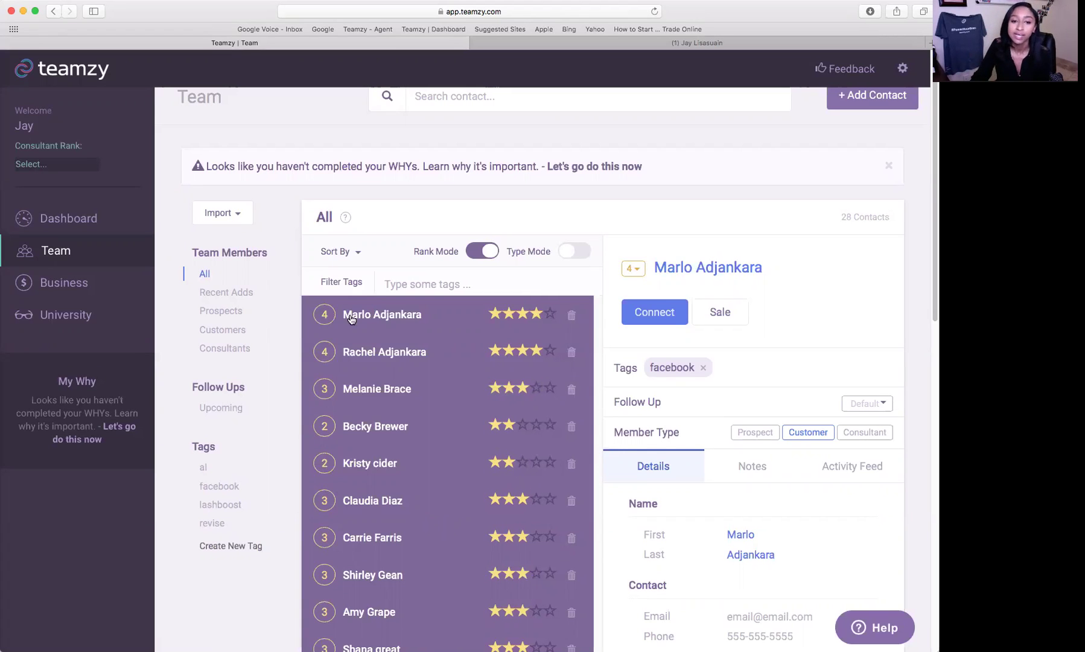
- Enter the contact's e-mail address in the Email field and save it by moving to Address
{"action": "scroll", "coordinate": [706, 398], "scroll_direction": "down", "scroll_amount": 3}
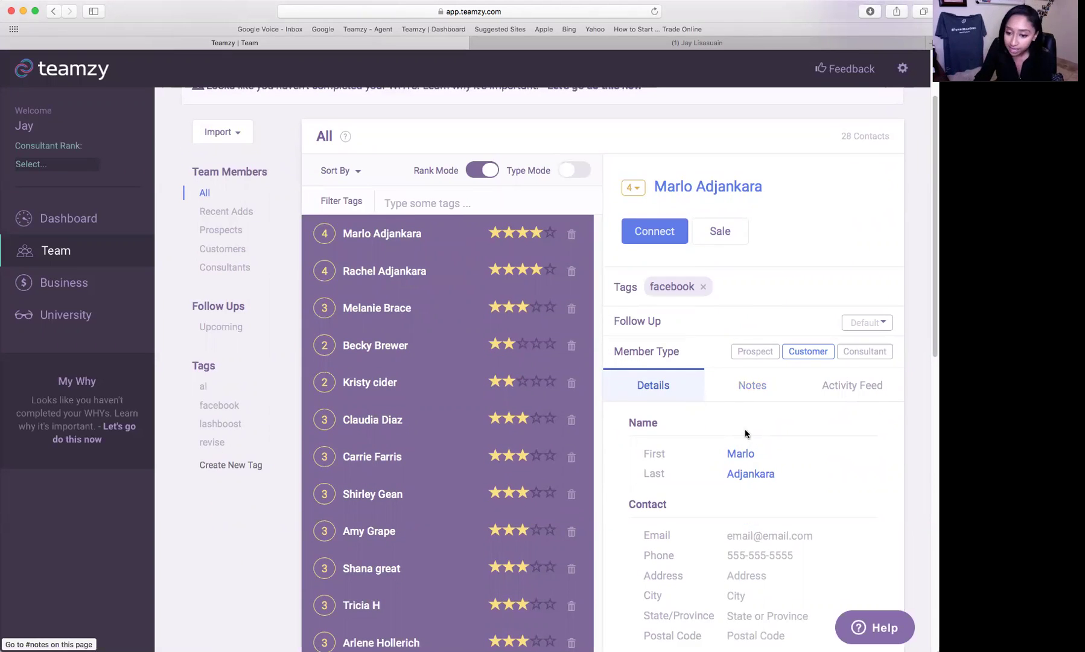
{"action": "scroll", "coordinate": [708, 401], "scroll_direction": "down", "scroll_amount": 3}
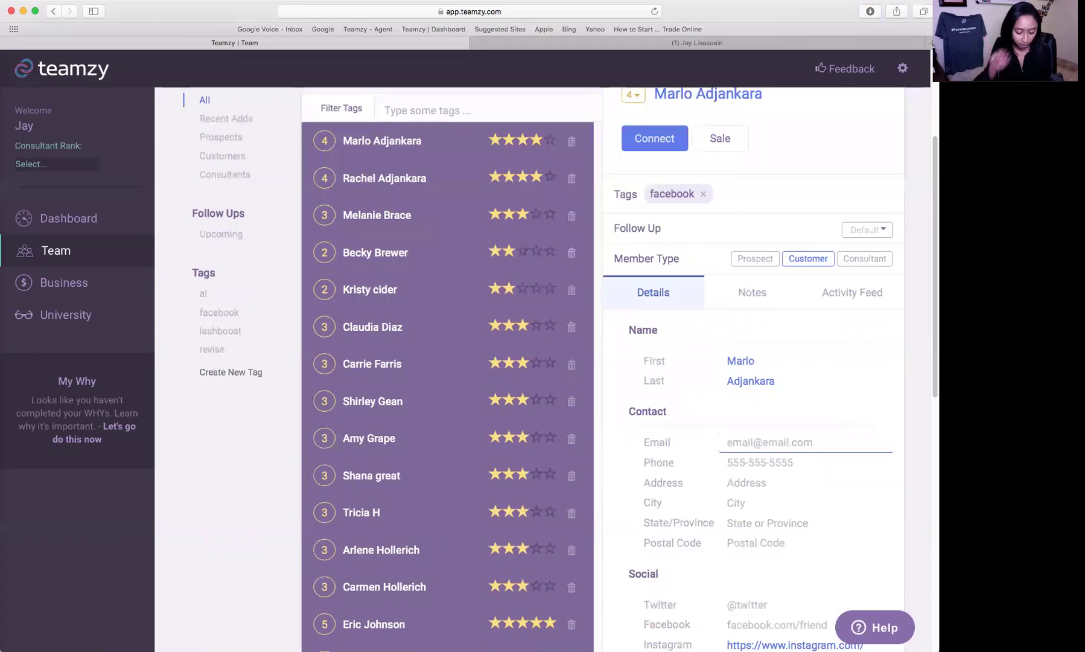
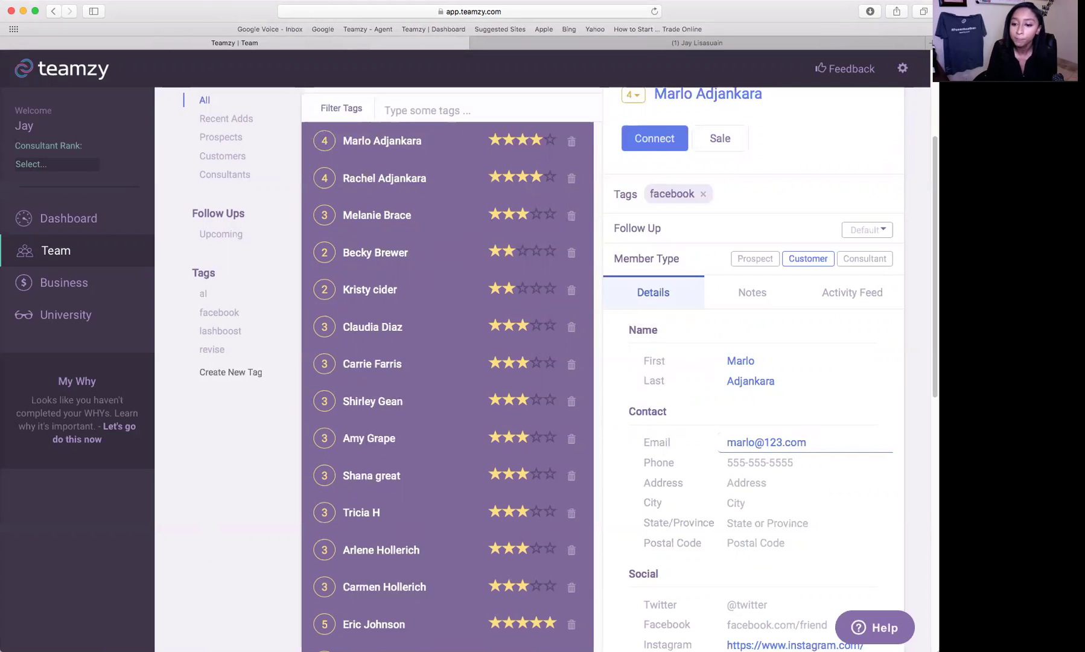
{"action": "left_click", "coordinate": [773, 475]}
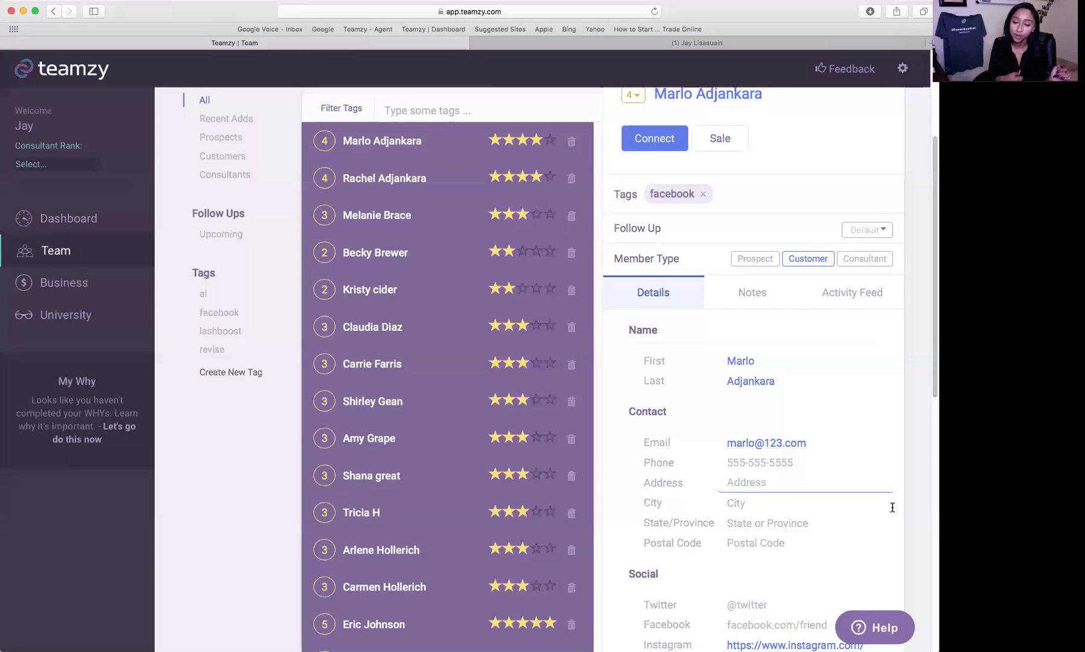
{"action": "scroll", "coordinate": [818, 504], "scroll_direction": "down", "scroll_amount": 2}
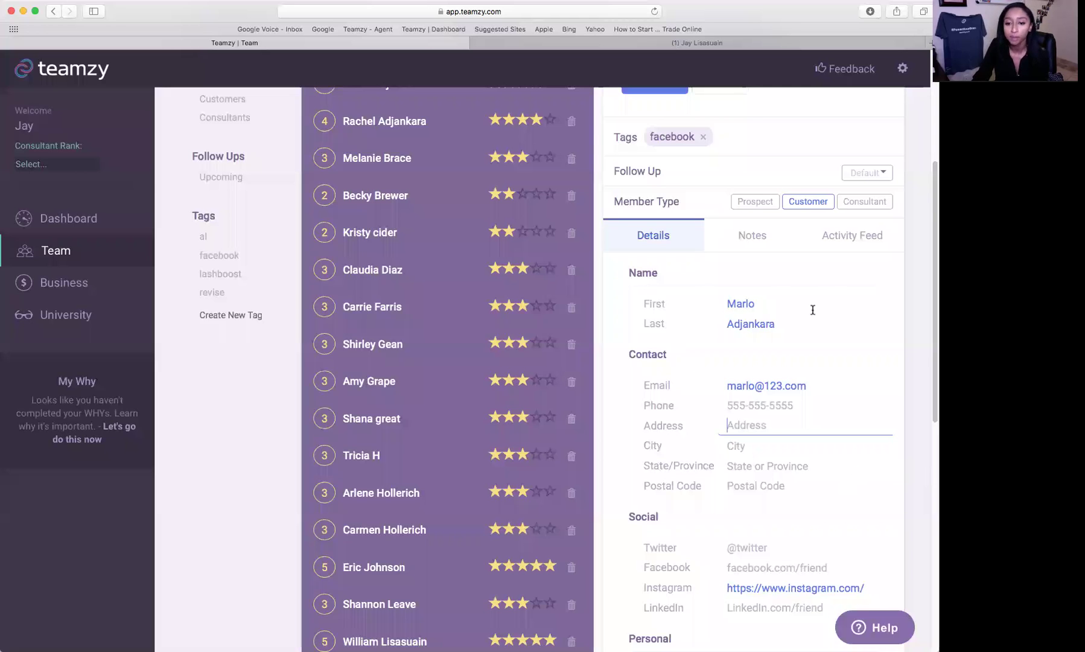
- Review the top contact's saved details, then switch the contact panel to Notes
{"action": "scroll", "coordinate": [835, 345], "scroll_direction": "down", "scroll_amount": 4}
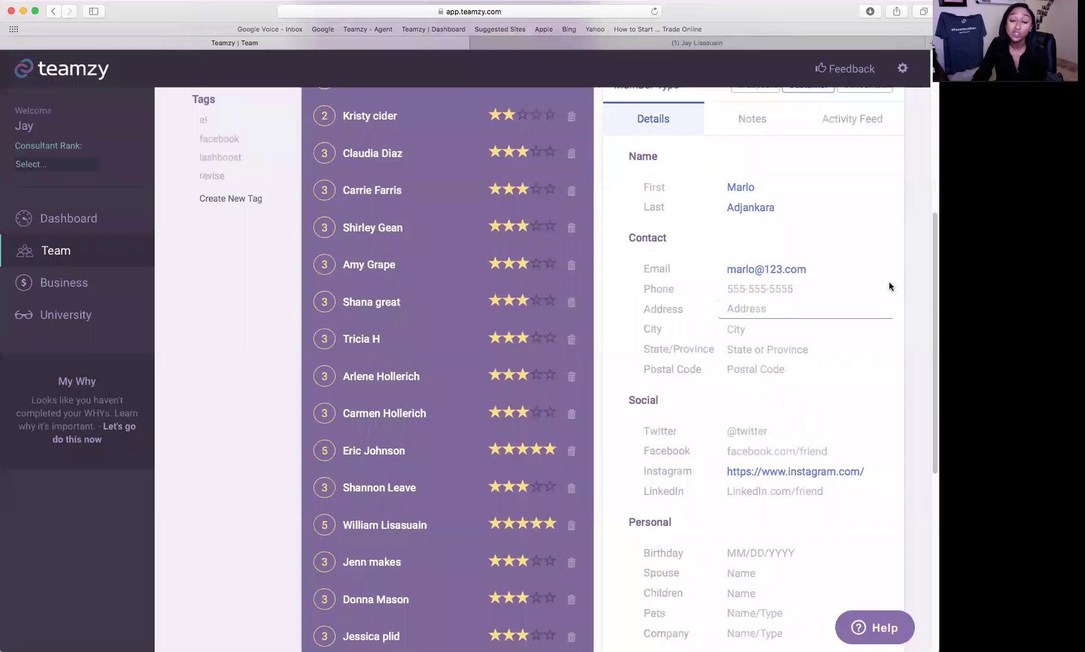
{"action": "scroll", "coordinate": [889, 288], "scroll_direction": "down", "scroll_amount": 7}
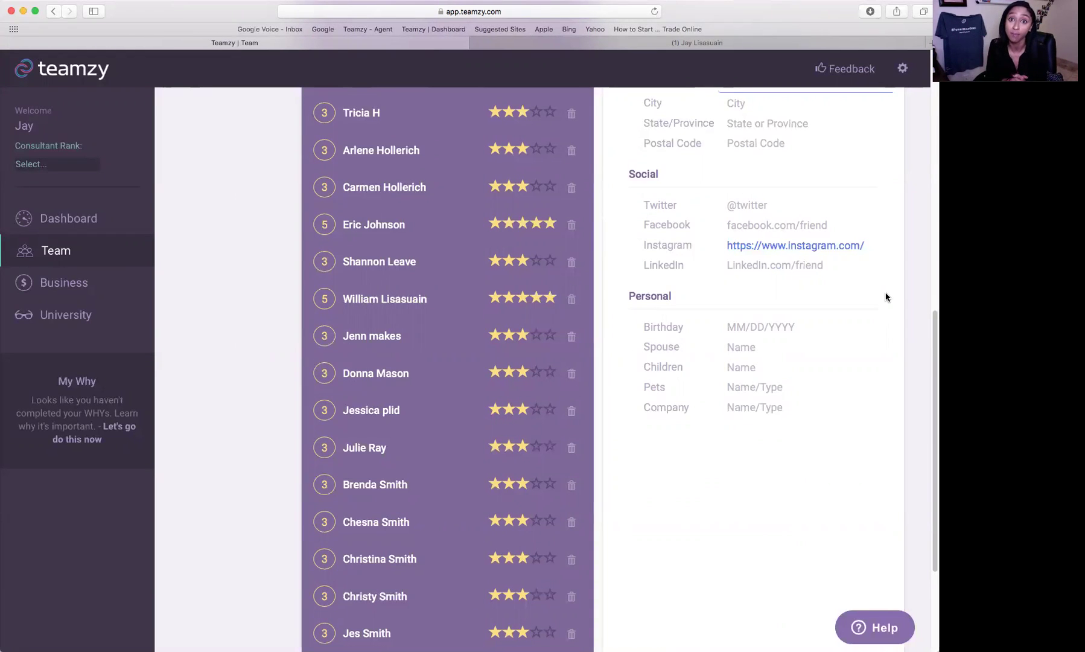
{"action": "scroll", "coordinate": [886, 297], "scroll_direction": "up", "scroll_amount": 6}
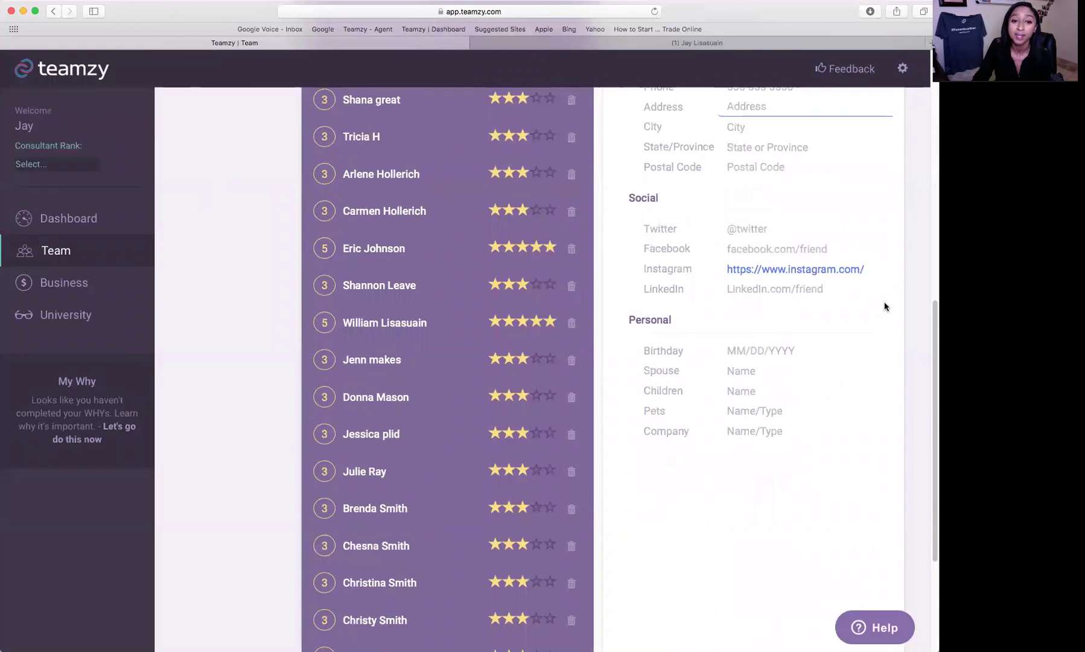
{"action": "scroll", "coordinate": [884, 309], "scroll_direction": "down", "scroll_amount": 2}
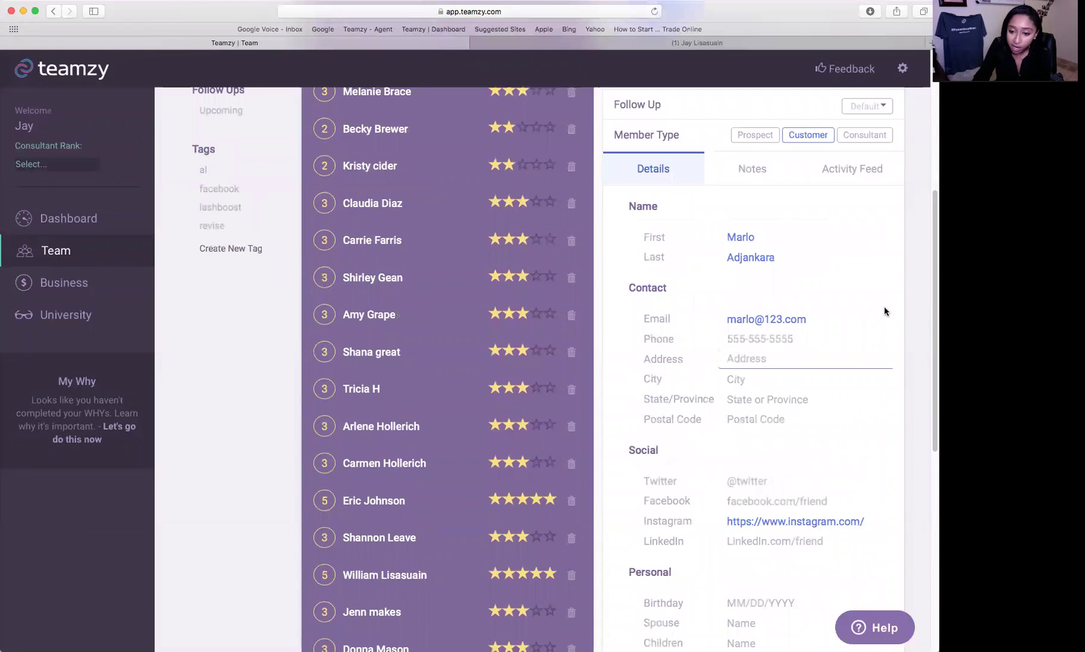
{"action": "scroll", "coordinate": [839, 466], "scroll_direction": "down", "scroll_amount": 4}
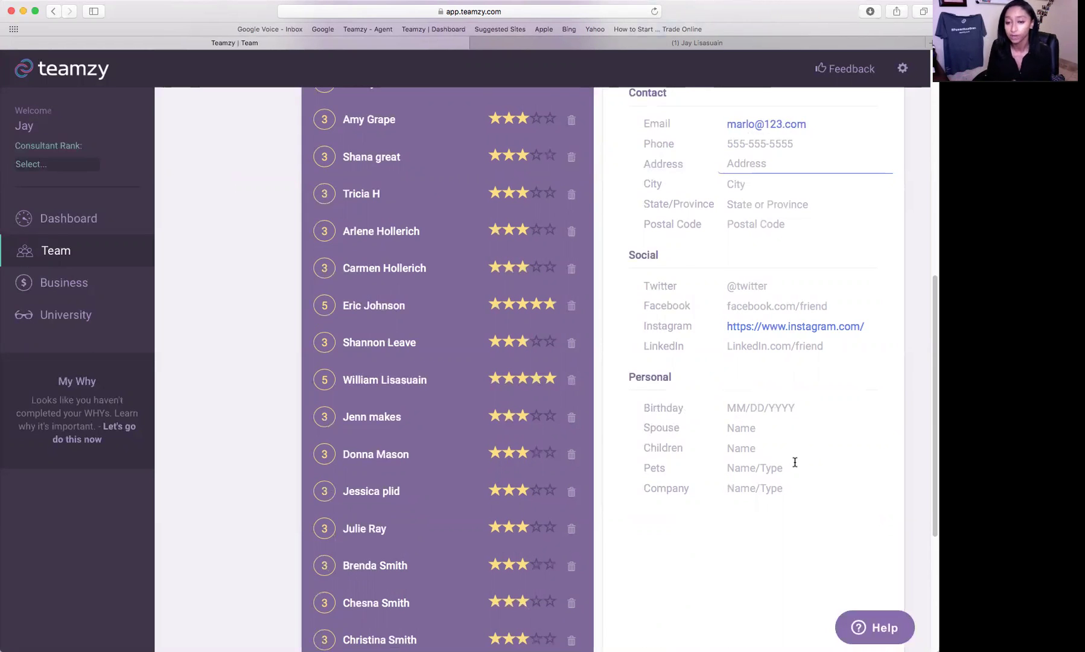
{"action": "scroll", "coordinate": [779, 460], "scroll_direction": "up", "scroll_amount": 6}
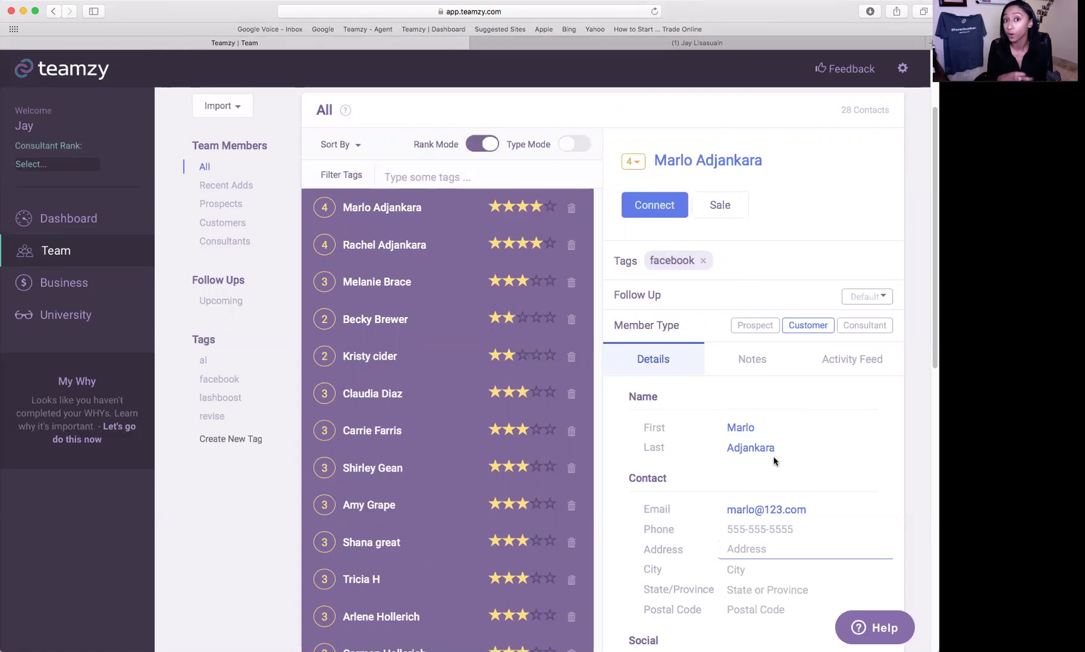
{"action": "scroll", "coordinate": [774, 457], "scroll_direction": "down", "scroll_amount": 3}
{"action": "left_click", "coordinate": [765, 282]}
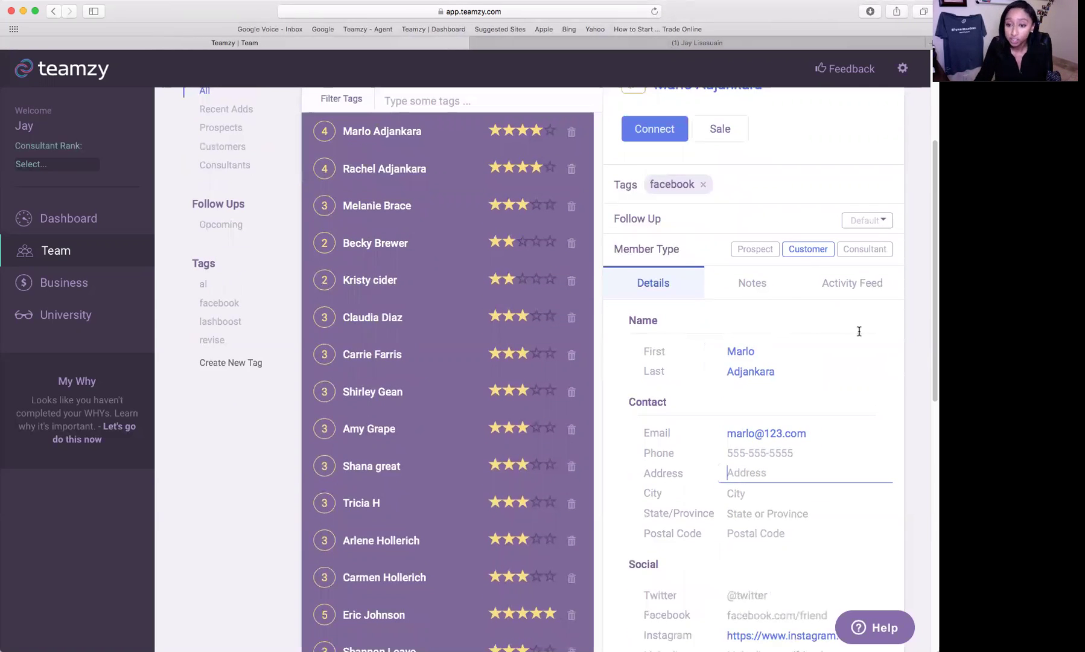
- Write a note that the contact is expecting her 1st baby and Update to save it
{"action": "left_click", "coordinate": [833, 346]}
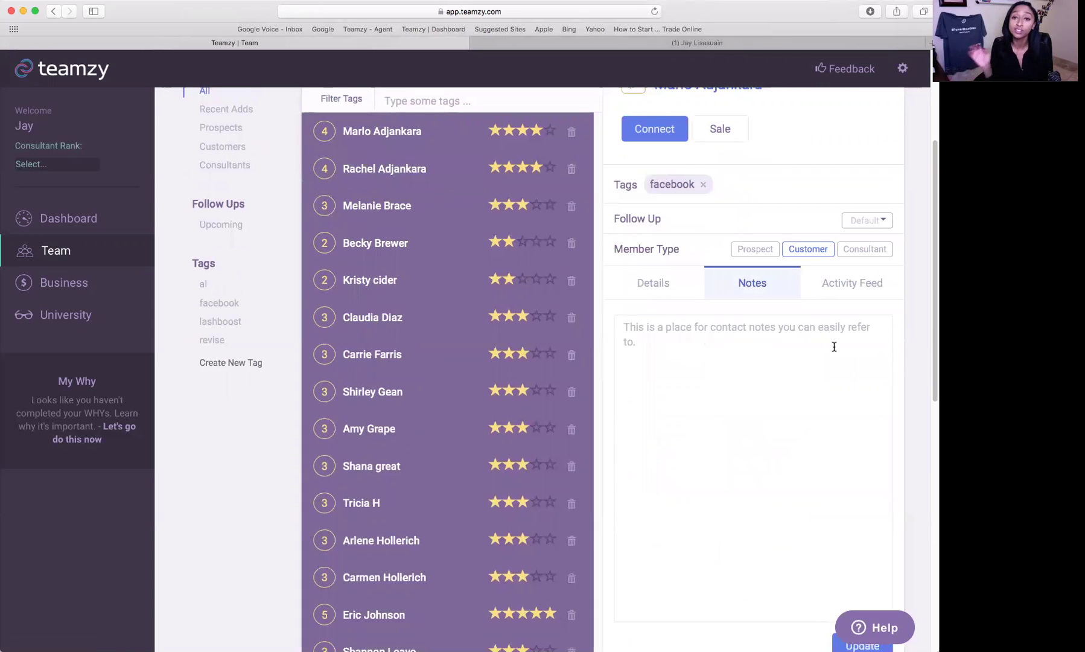
{"action": "type", "text": "m"}
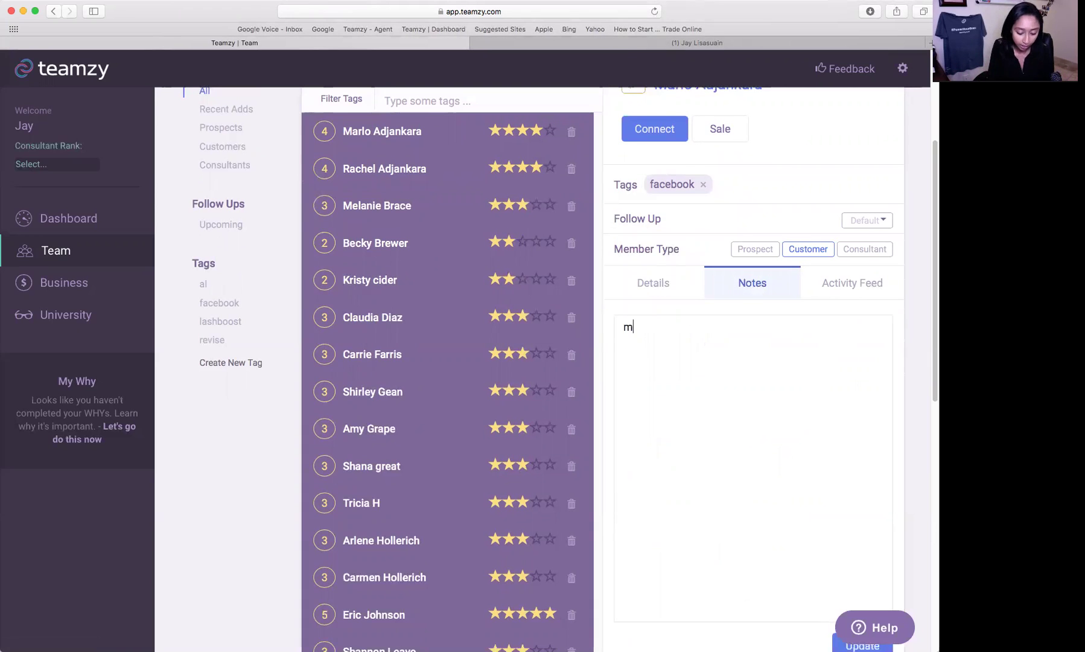
{"action": "type", "text": "arlo is ex"}
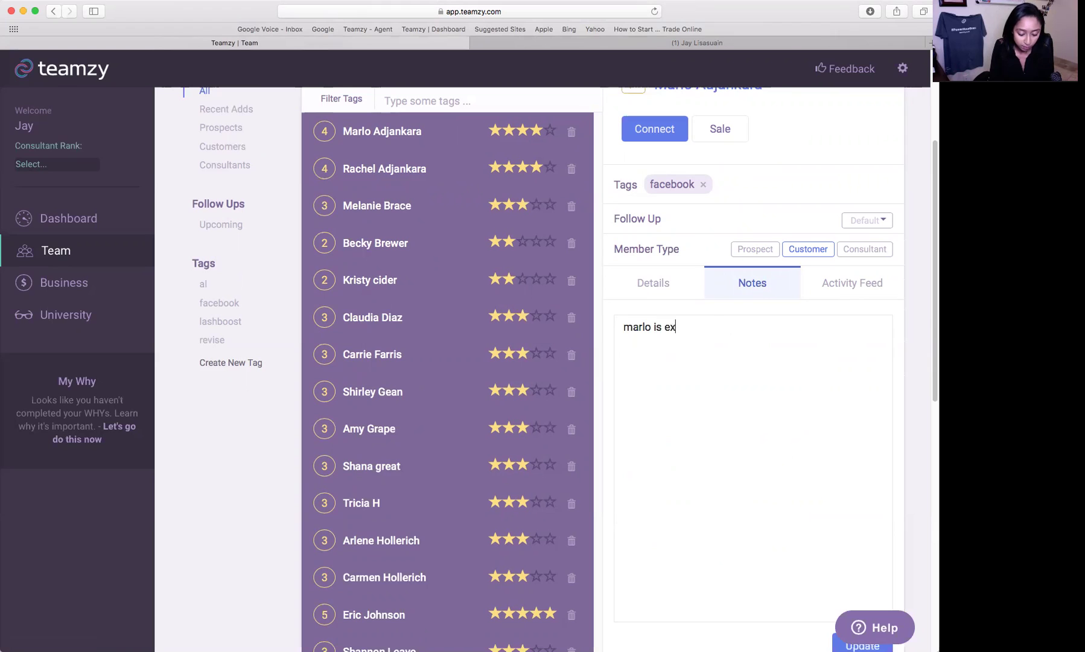
{"action": "type", "text": "pecting "}
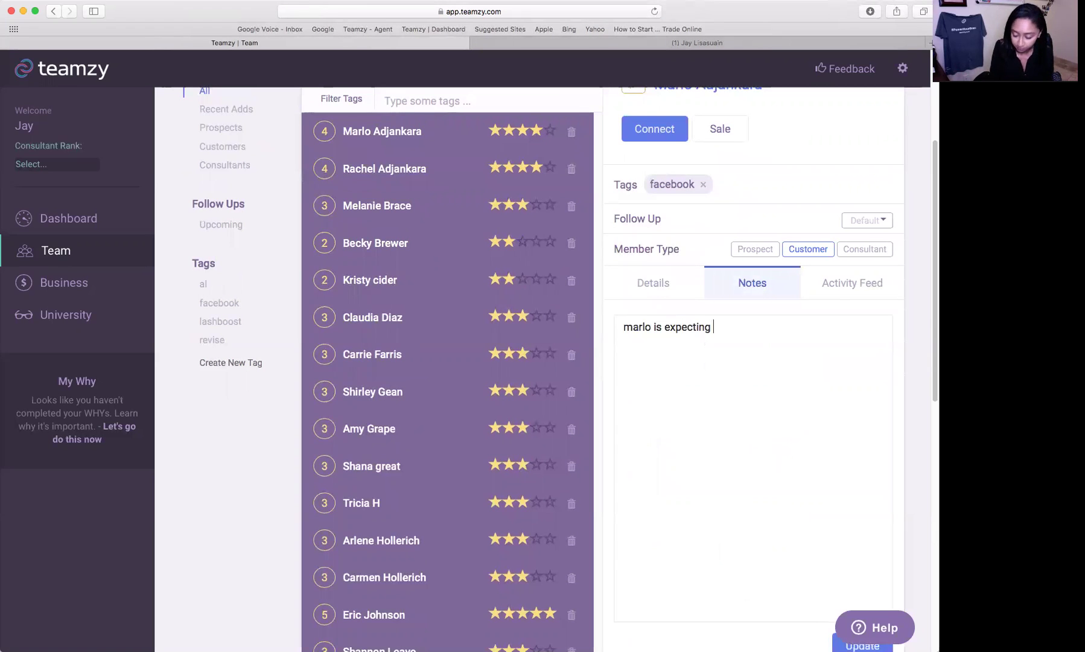
{"action": "type", "text": "1st baby."}
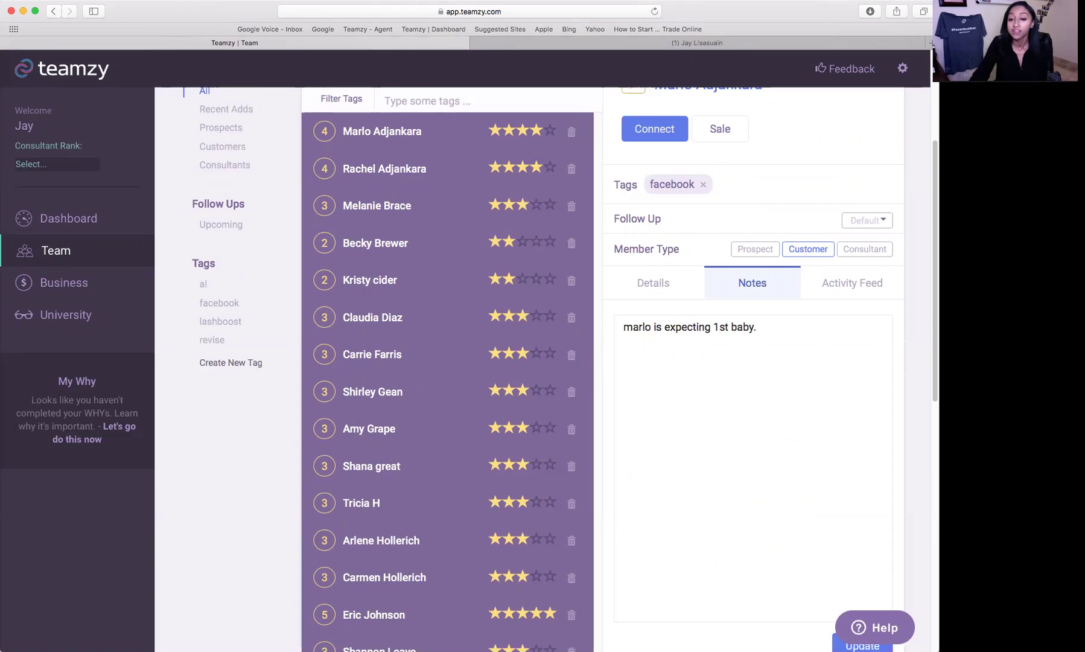
{"action": "scroll", "coordinate": [731, 431], "scroll_direction": "down", "scroll_amount": 3}
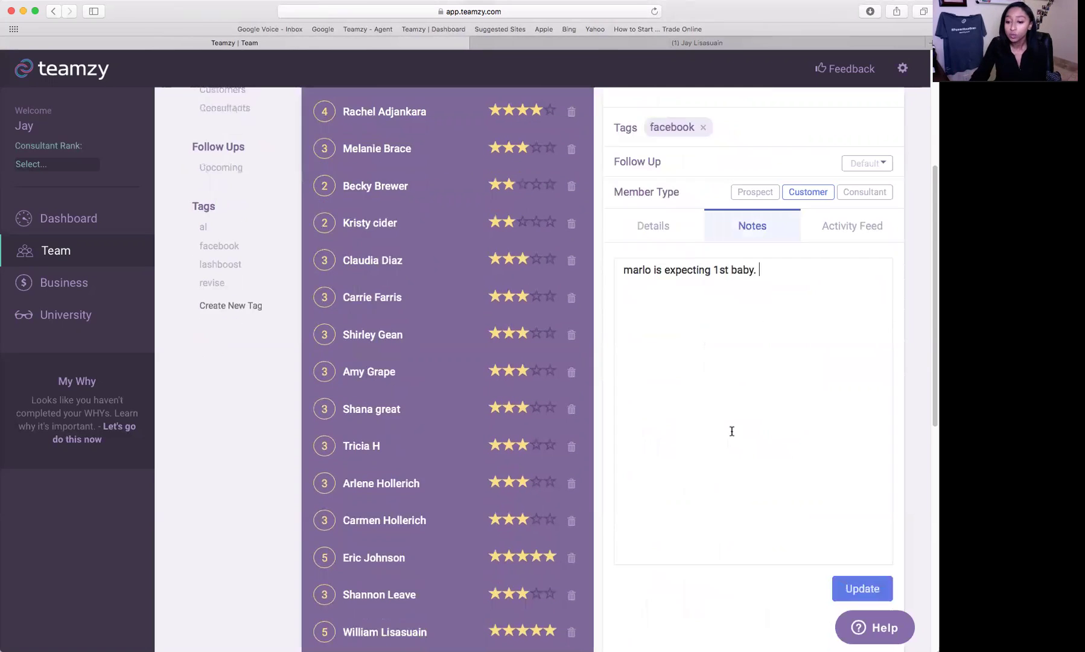
{"action": "left_click", "coordinate": [888, 573]}
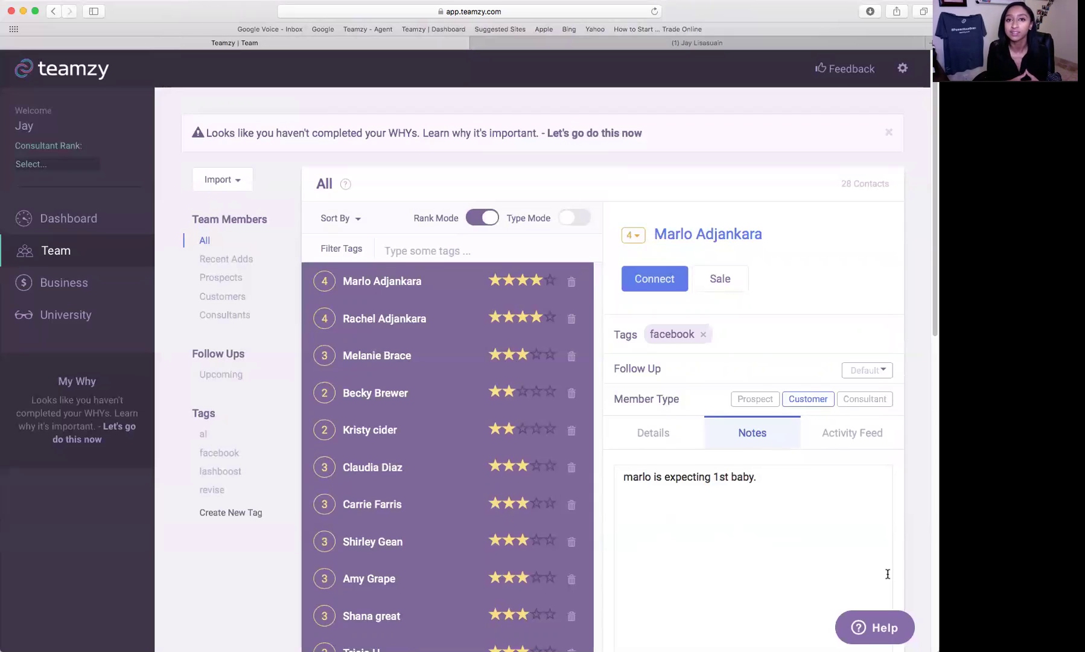
- Switch the contact panel back to Details and return to the top of the Team page
{"action": "left_click", "coordinate": [653, 432]}
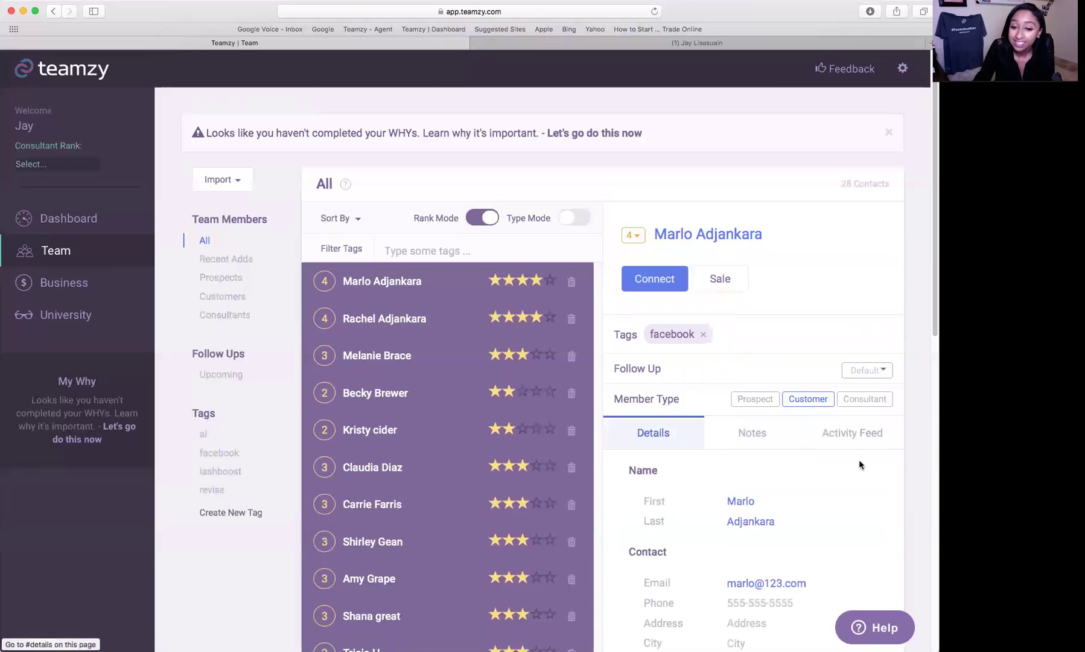
{"action": "scroll", "coordinate": [859, 460], "scroll_direction": "down", "scroll_amount": 1}
{"action": "scroll", "coordinate": [859, 463], "scroll_direction": "up", "scroll_amount": 3}
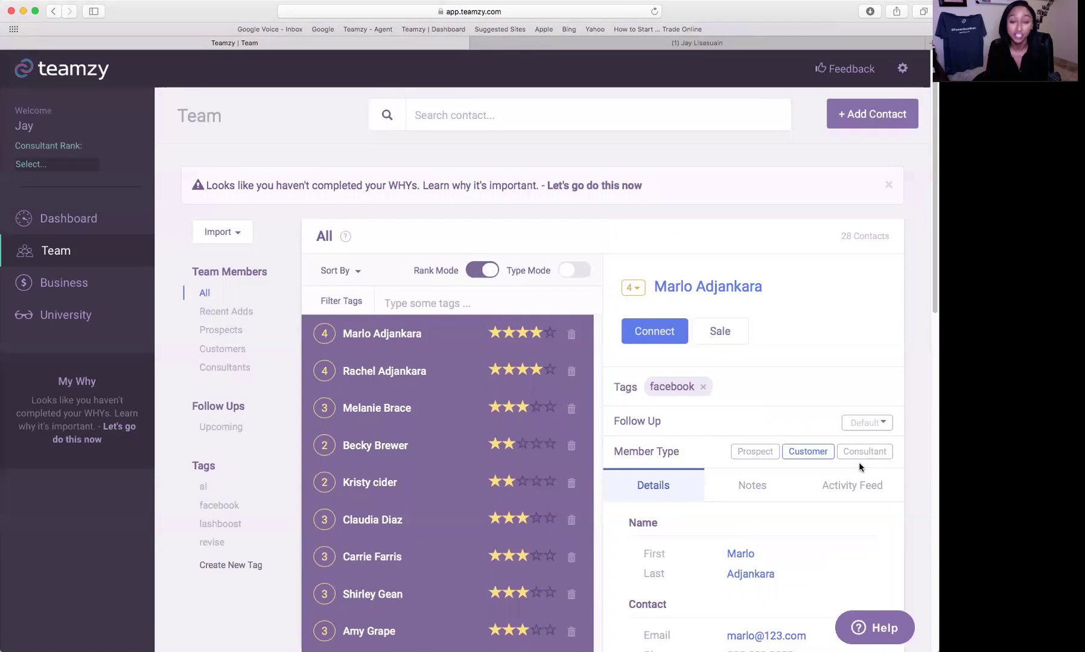
- Open the Dashboard and read the help text on each Today's Activities counter
{"action": "left_click", "coordinate": [67, 235]}
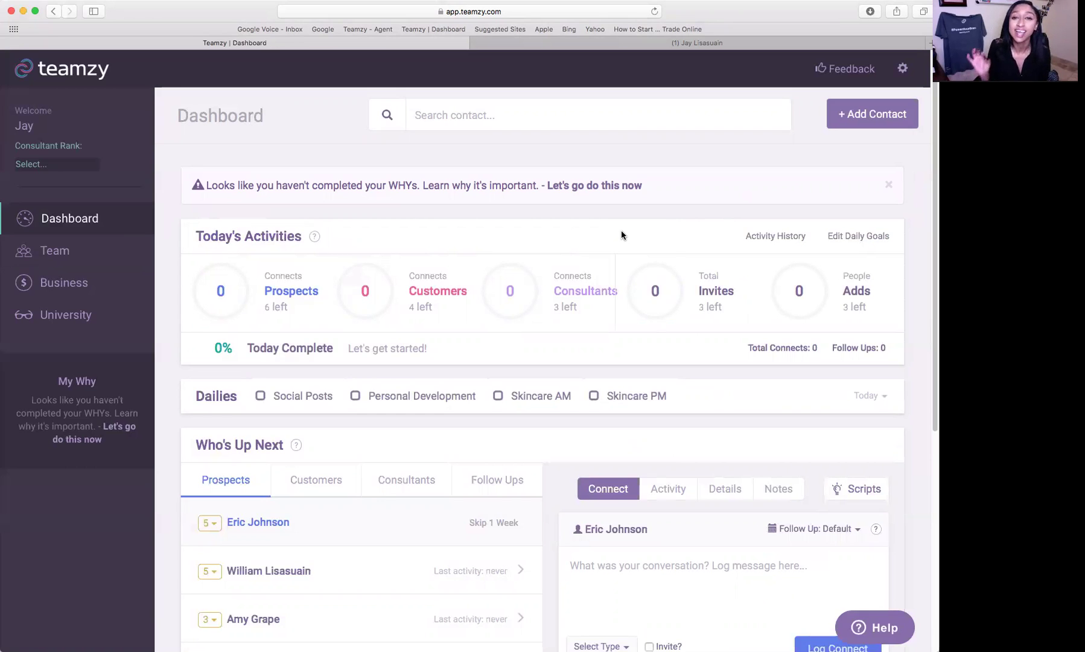
{"action": "mouse_move", "coordinate": [295, 287]}
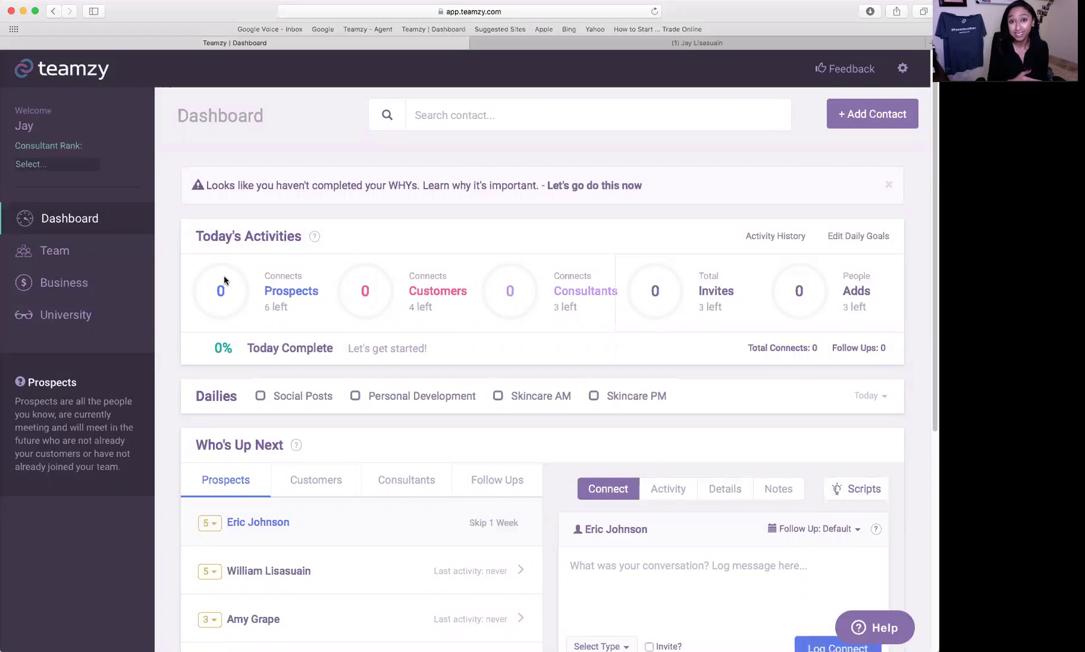
{"action": "mouse_move", "coordinate": [581, 273]}
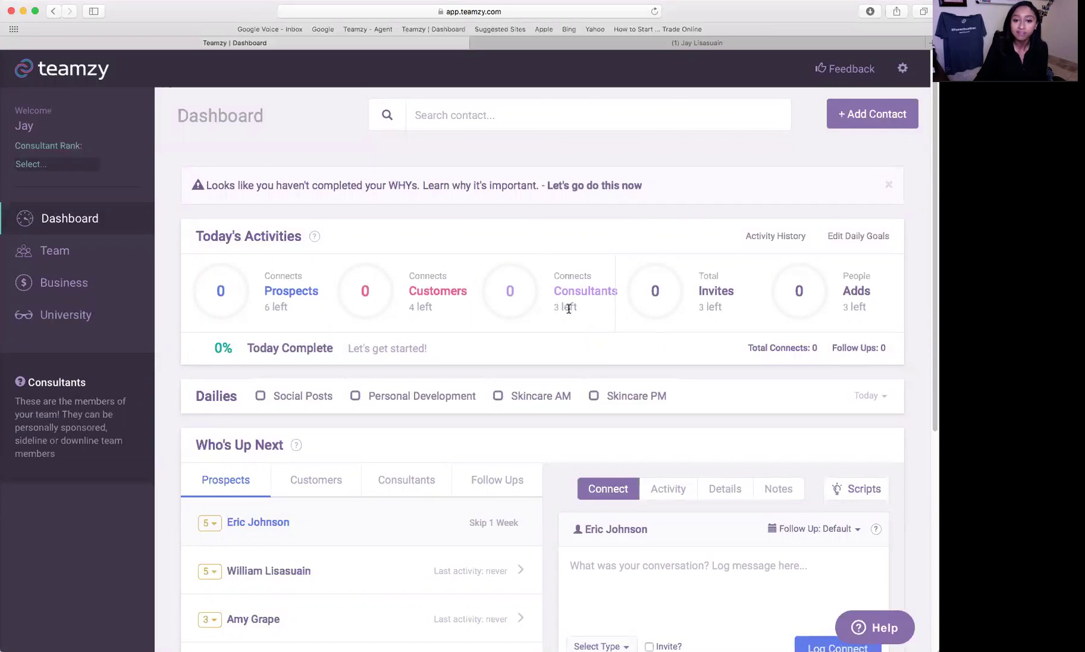
{"action": "scroll", "coordinate": [551, 314], "scroll_direction": "down", "scroll_amount": 1}
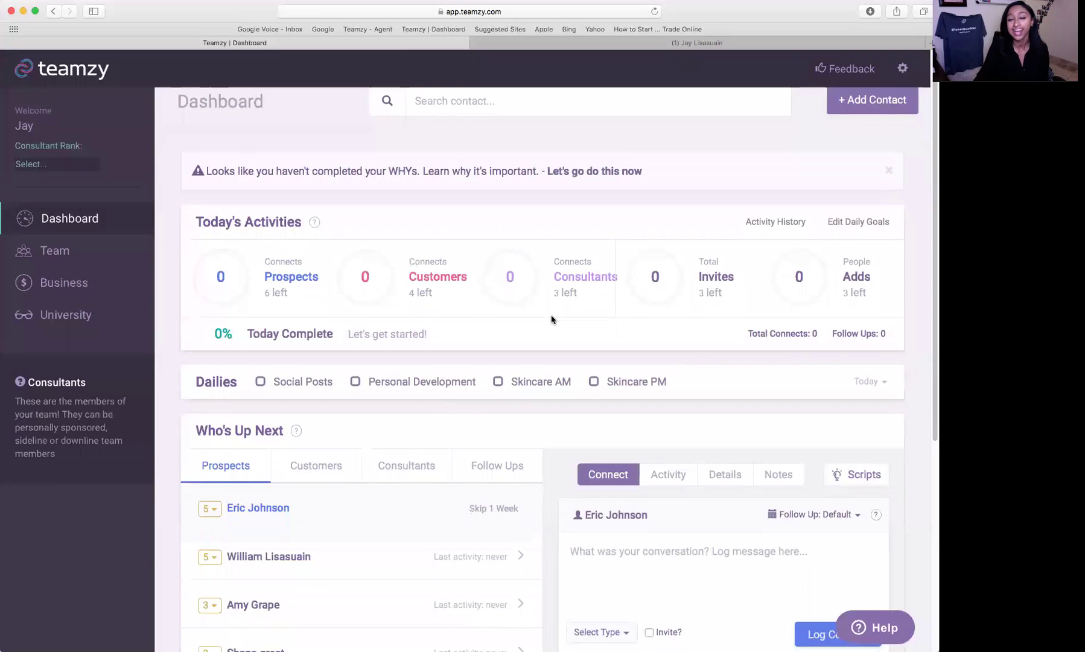
{"action": "mouse_move", "coordinate": [805, 274]}
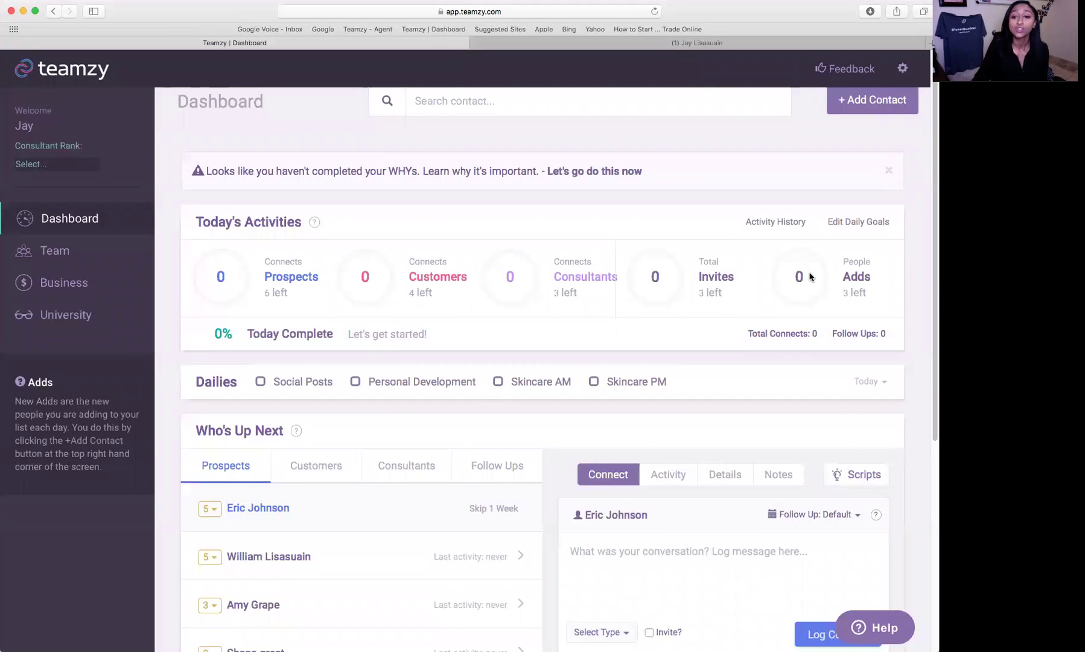
{"action": "mouse_move", "coordinate": [666, 307]}
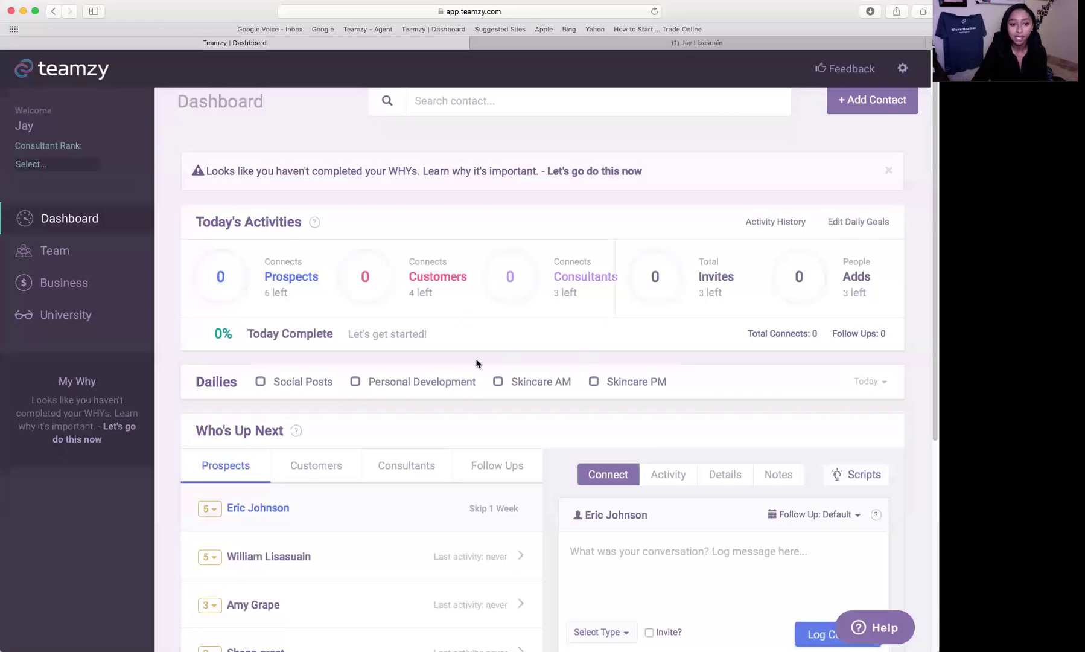
{"action": "mouse_move", "coordinate": [270, 338]}
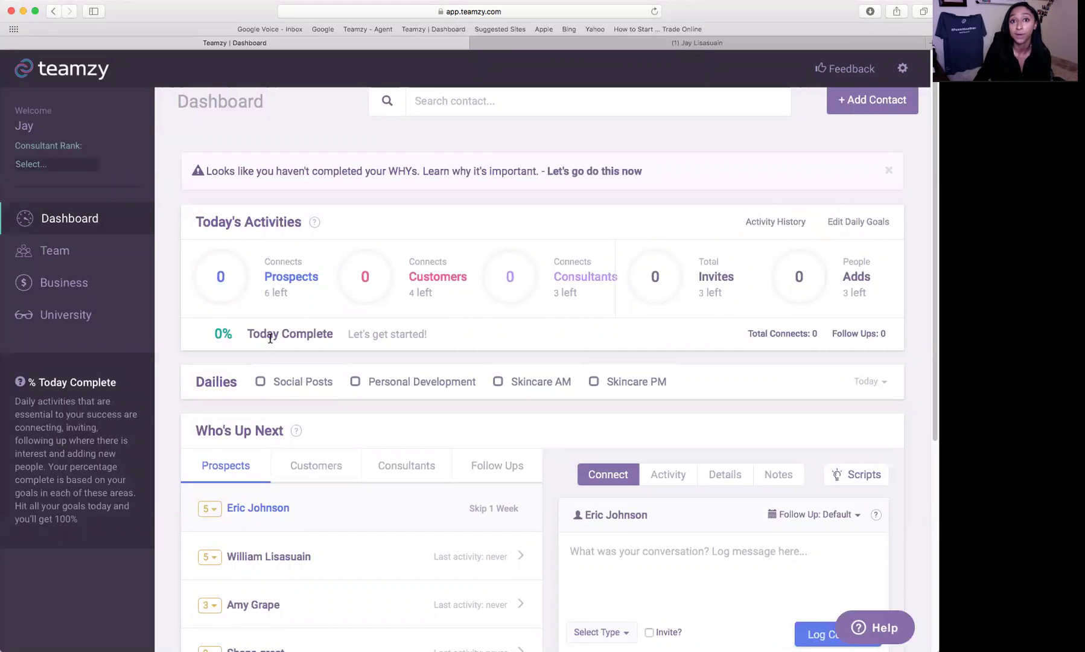
{"action": "scroll", "coordinate": [270, 338], "scroll_direction": "down", "scroll_amount": 5}
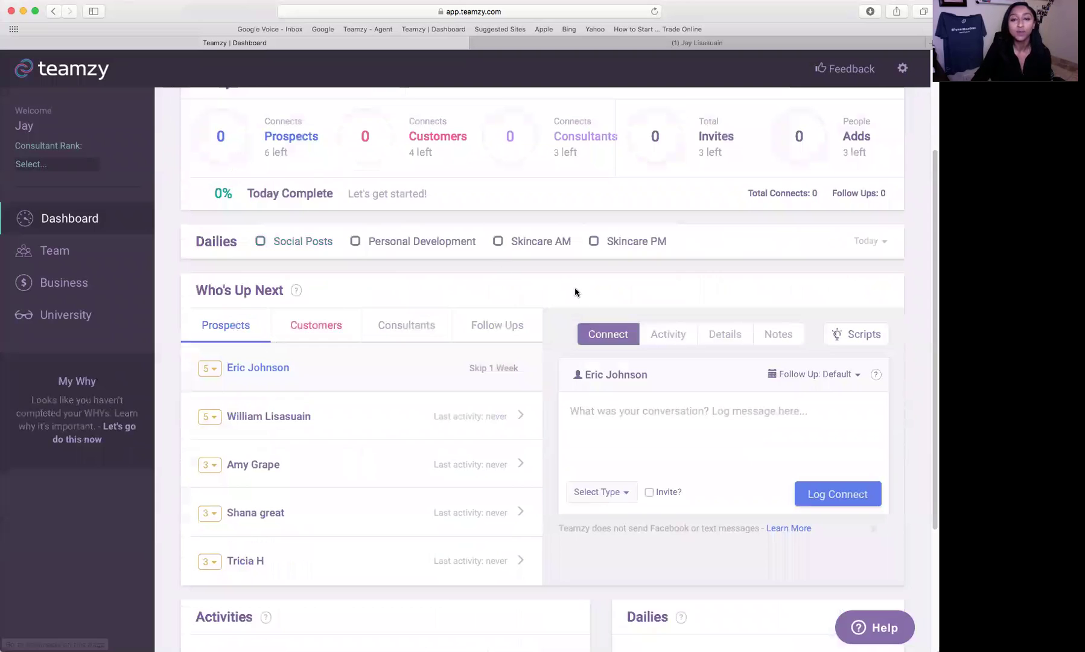
- Scroll to Who's Up Next and click into the top prospect's conversation log box
{"action": "scroll", "coordinate": [585, 293], "scroll_direction": "down", "scroll_amount": 1}
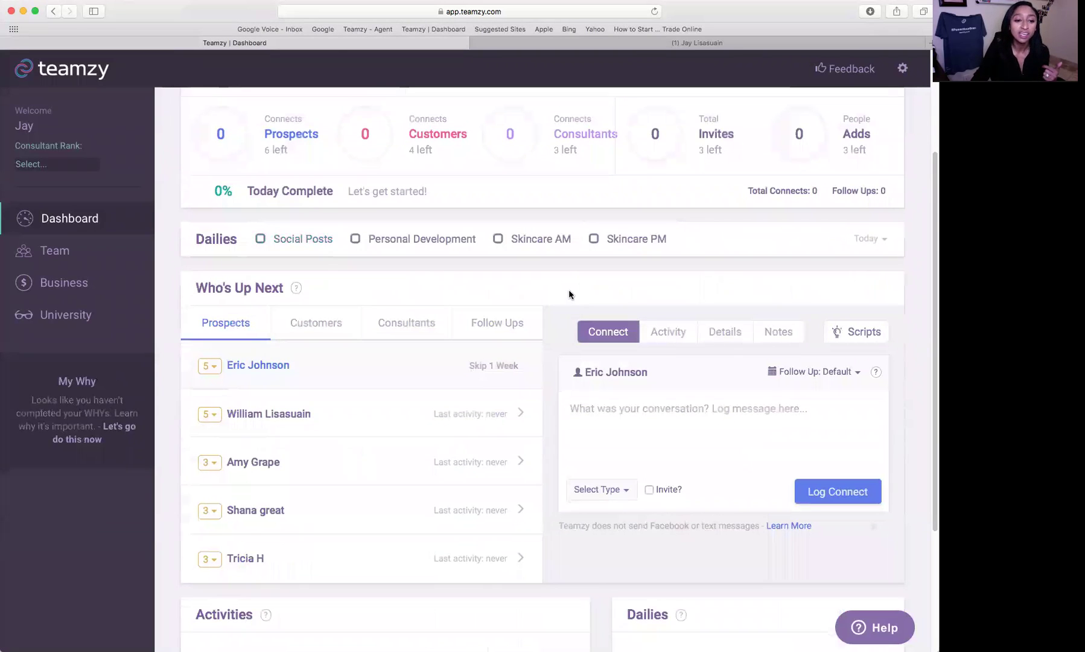
{"action": "scroll", "coordinate": [569, 289], "scroll_direction": "down", "scroll_amount": 1}
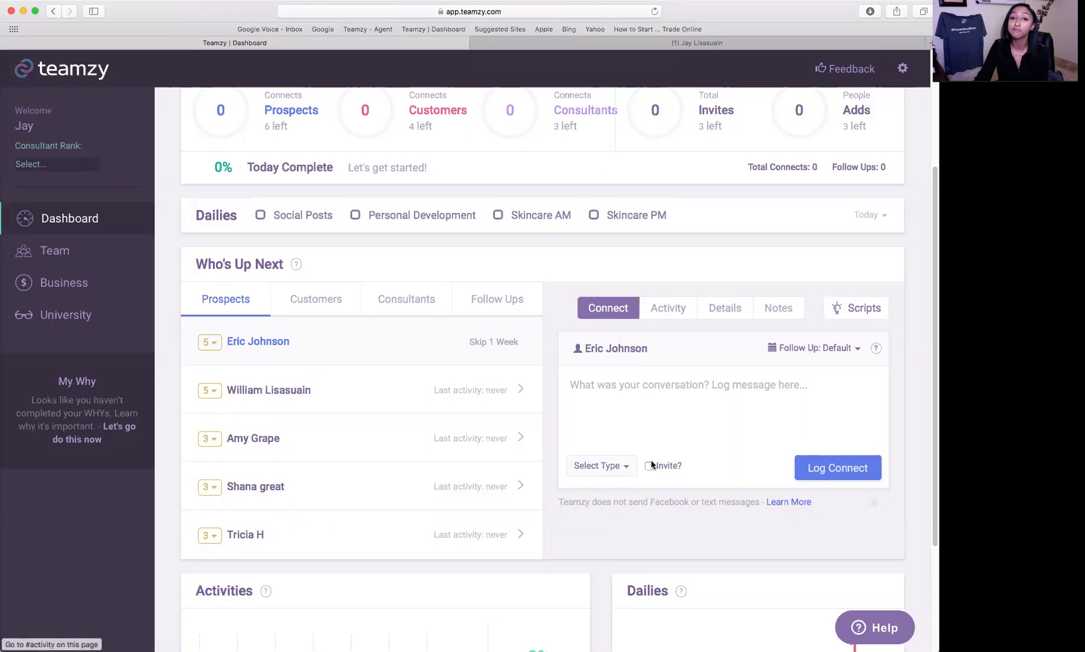
{"action": "scroll", "coordinate": [717, 412], "scroll_direction": "down", "scroll_amount": 2}
{"action": "left_click", "coordinate": [803, 382]}
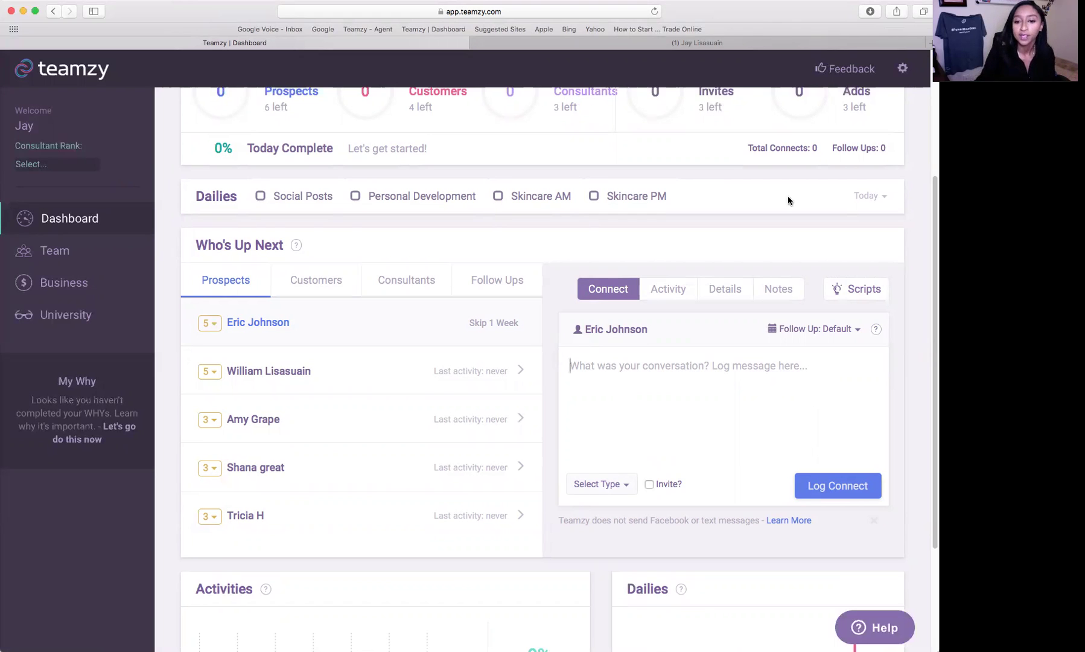
- Check the top prospect's Activity tab, which shows no activity with this contact yet
{"action": "left_click", "coordinate": [667, 416]}
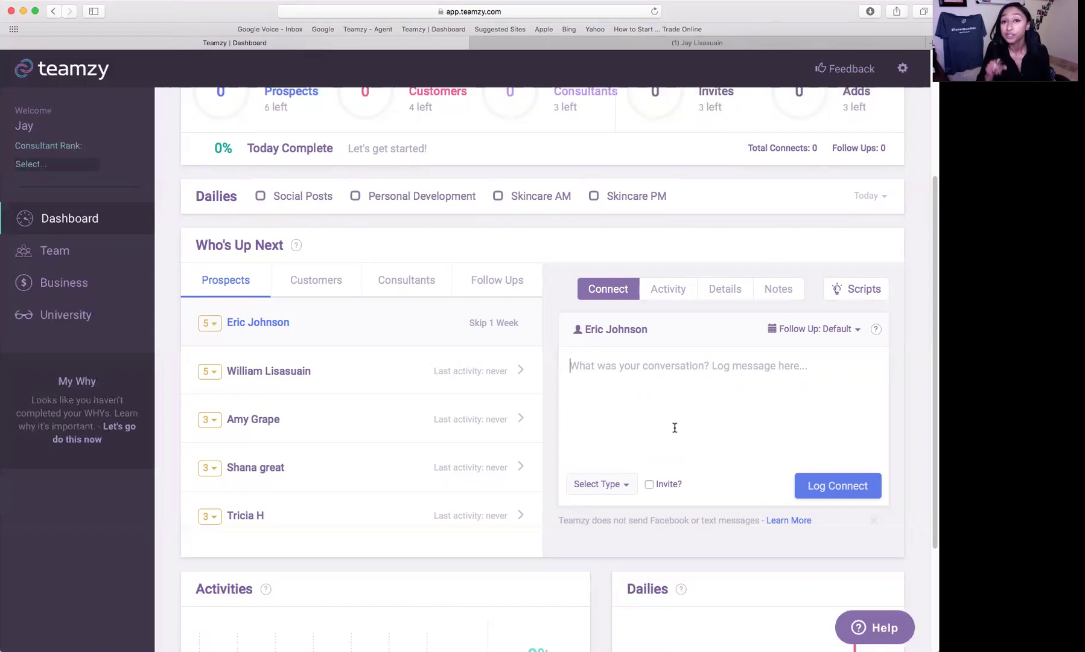
{"action": "left_click", "coordinate": [675, 427]}
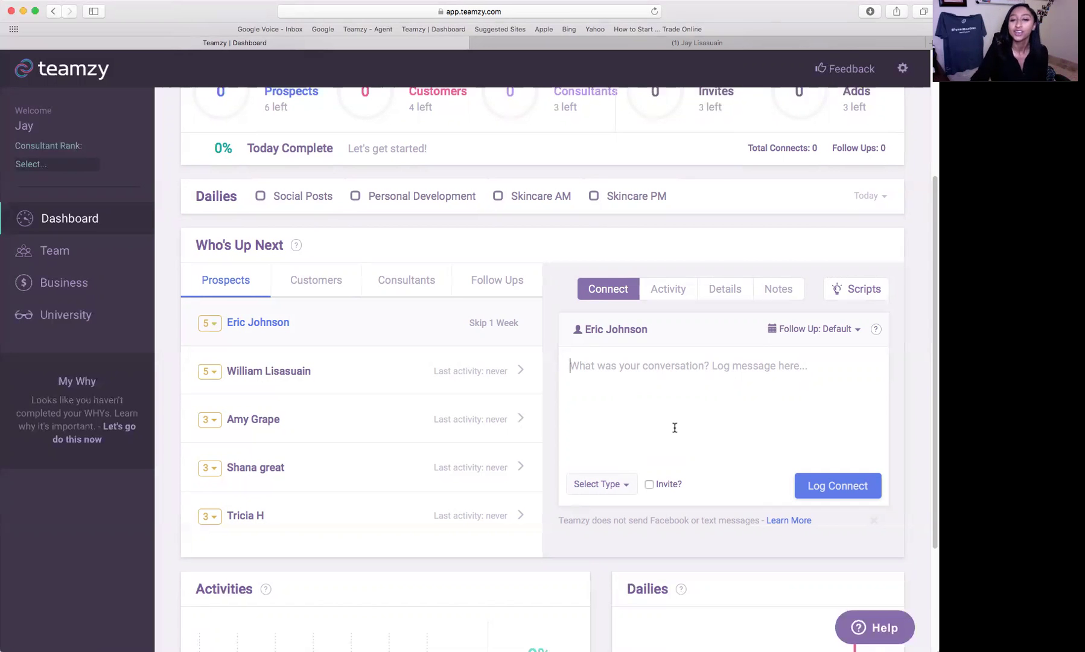
{"action": "left_click", "coordinate": [664, 289]}
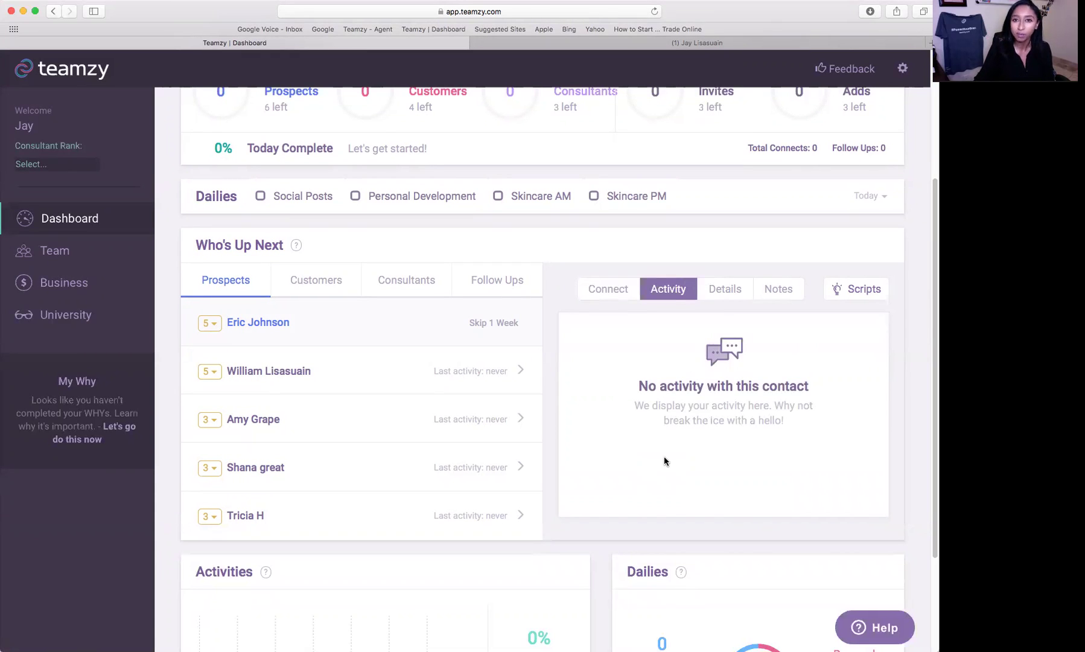
- Open the top prospect's Details tab showing contact info, facebook tag and Prospect type
{"action": "left_click", "coordinate": [730, 293]}
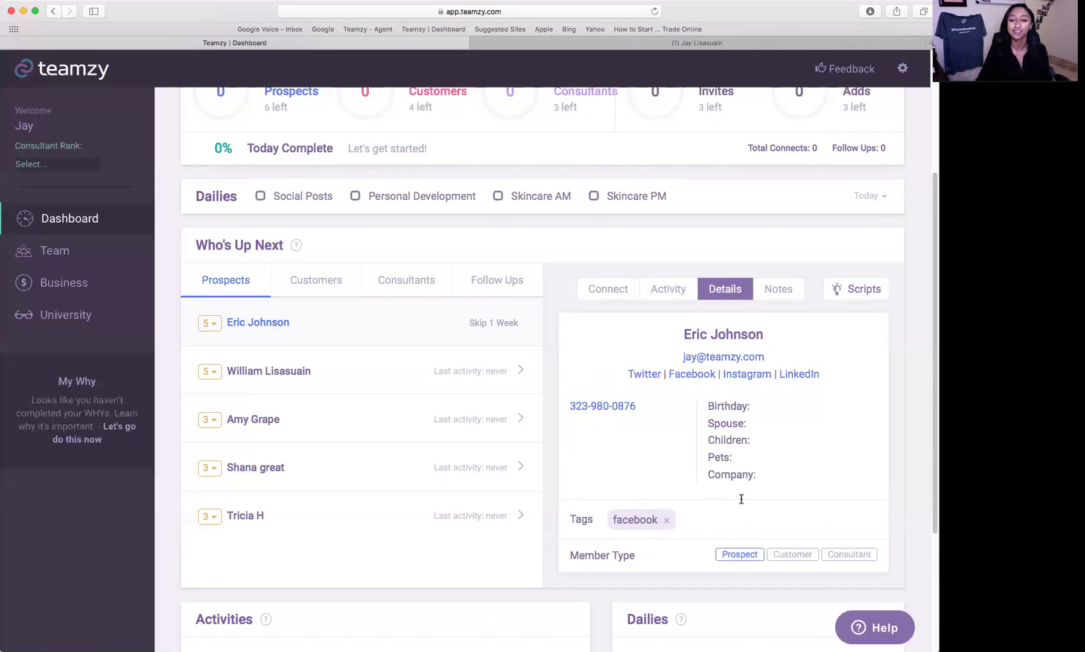
- Go back to the Connect tab and bring up the Script Ideas window
{"action": "left_click", "coordinate": [594, 288]}
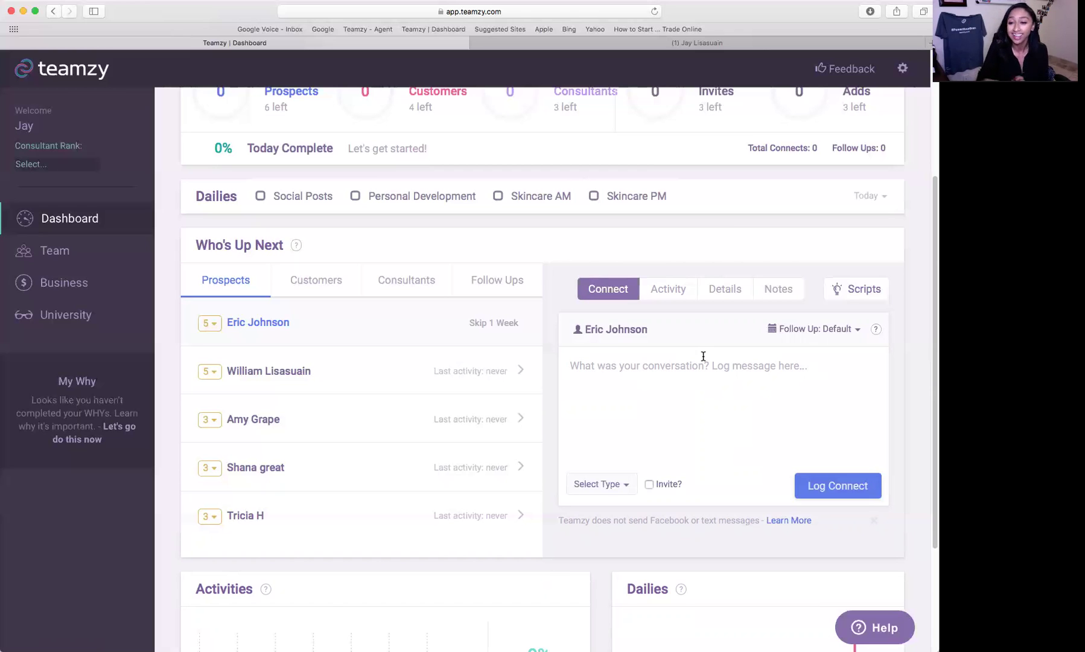
{"action": "left_click", "coordinate": [844, 294]}
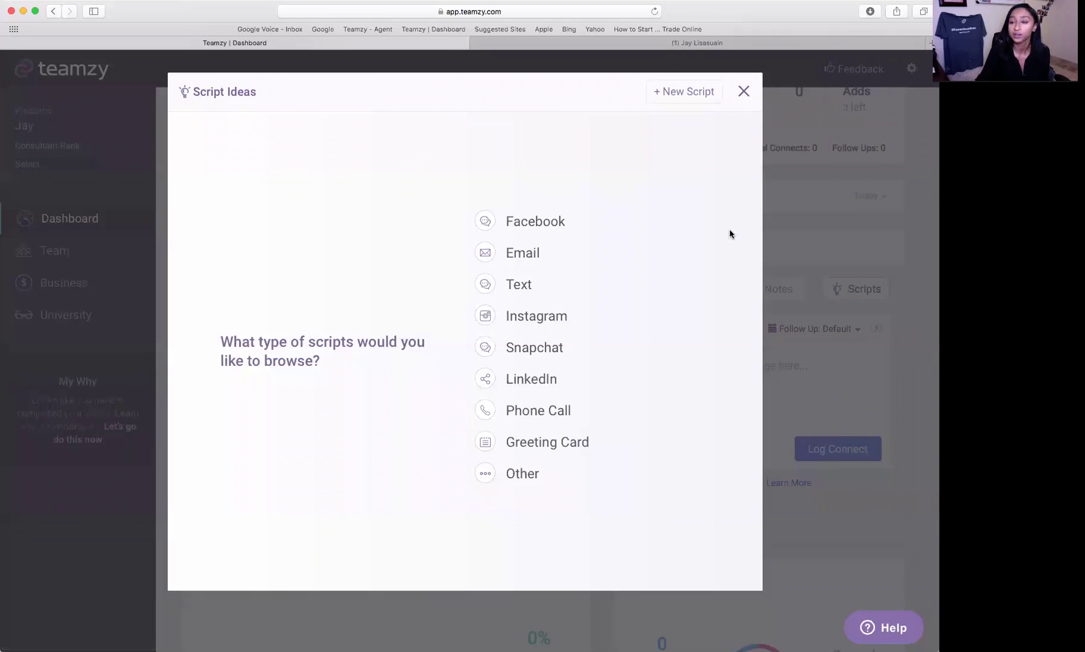
- Browse the Facebook scripts, copy the Connect 1 script, and close Script Ideas
{"action": "left_click", "coordinate": [542, 229]}
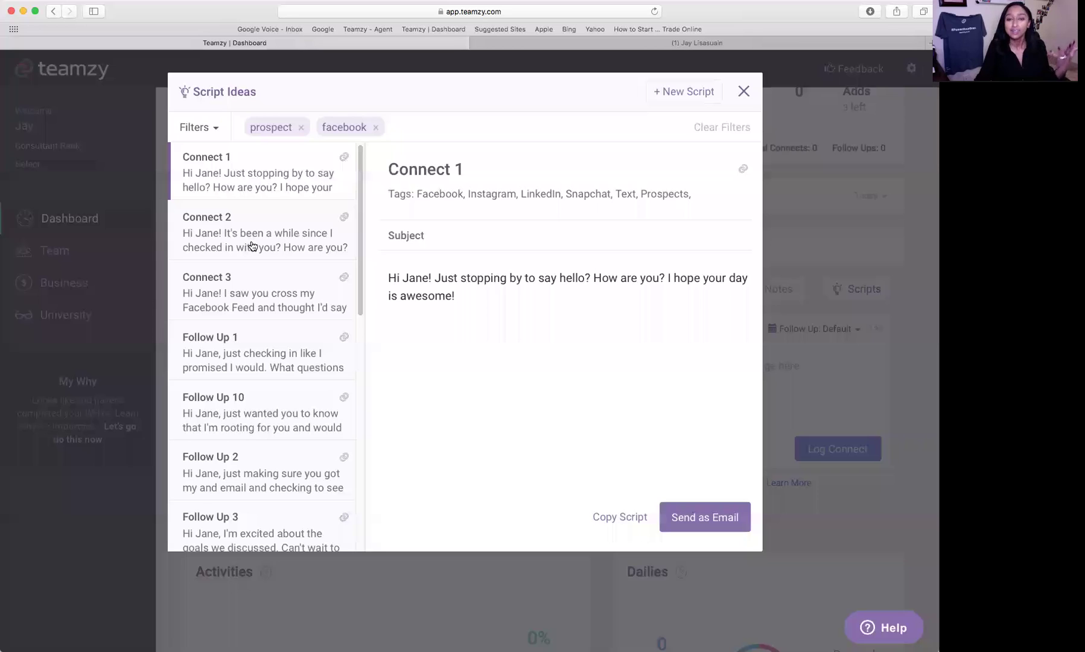
{"action": "scroll", "coordinate": [254, 245], "scroll_direction": "down", "scroll_amount": 2}
{"action": "left_click", "coordinate": [305, 257]}
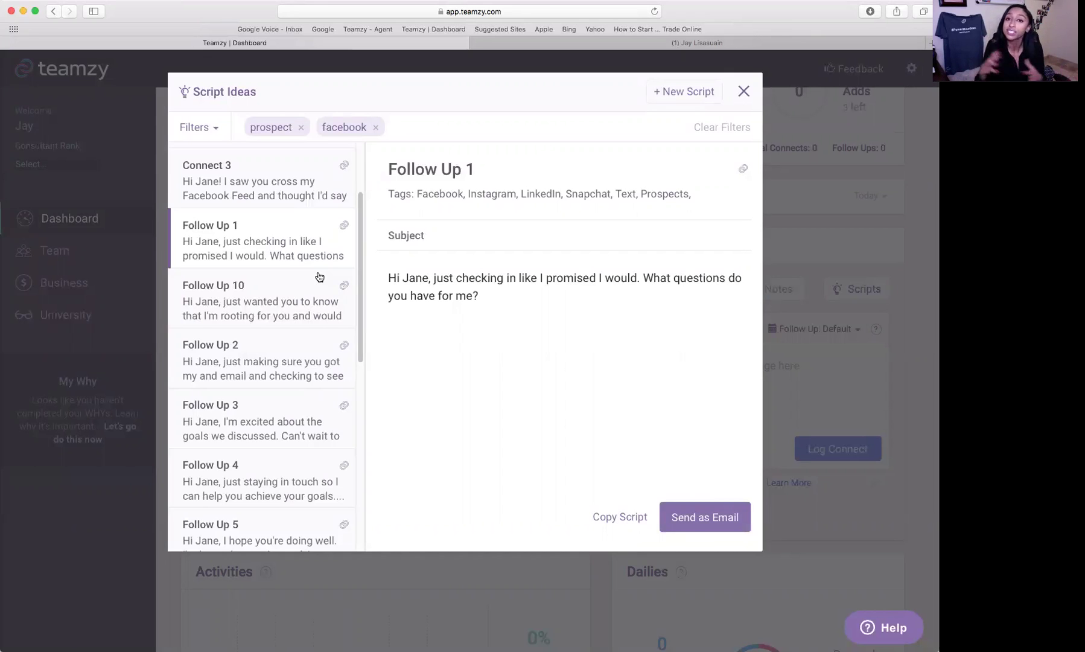
{"action": "scroll", "coordinate": [254, 257], "scroll_direction": "up", "scroll_amount": 3}
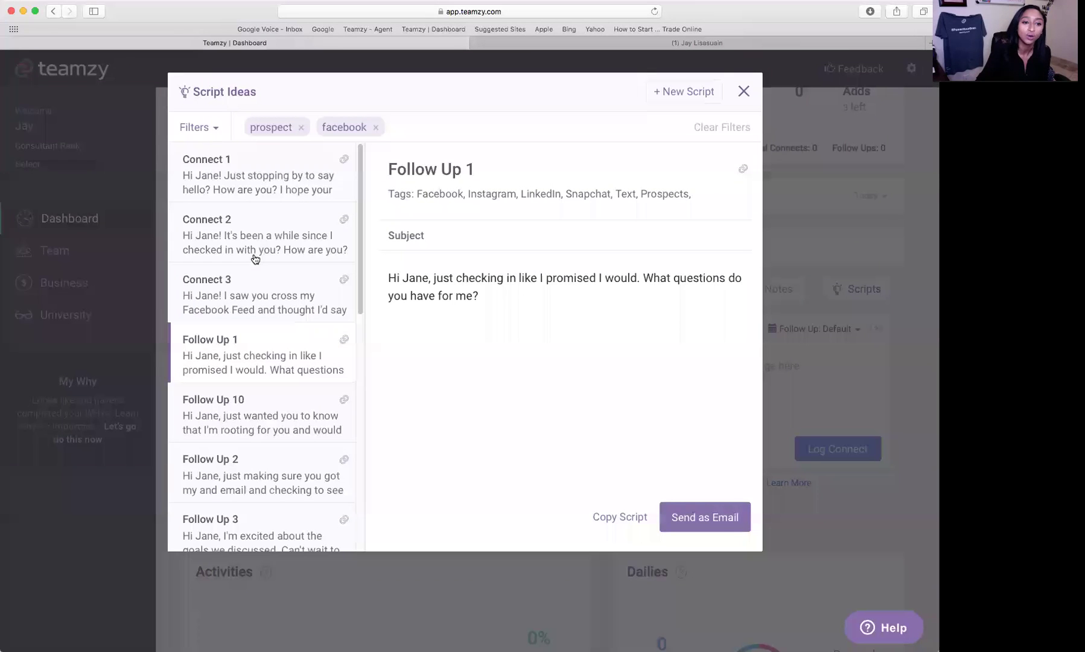
{"action": "left_click", "coordinate": [280, 180]}
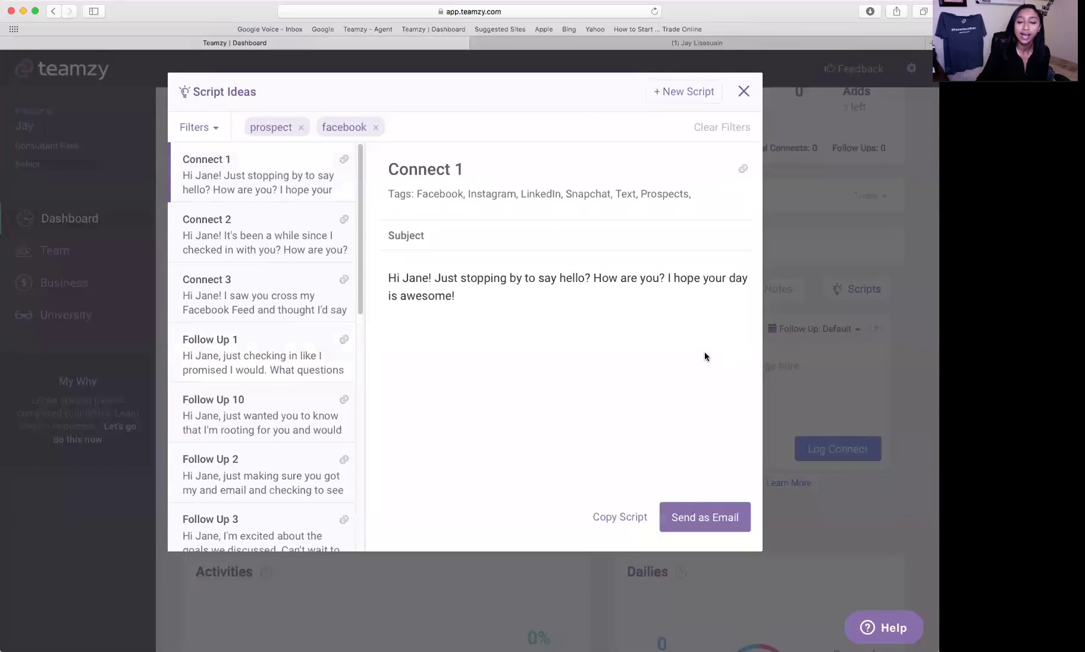
{"action": "left_click", "coordinate": [619, 518]}
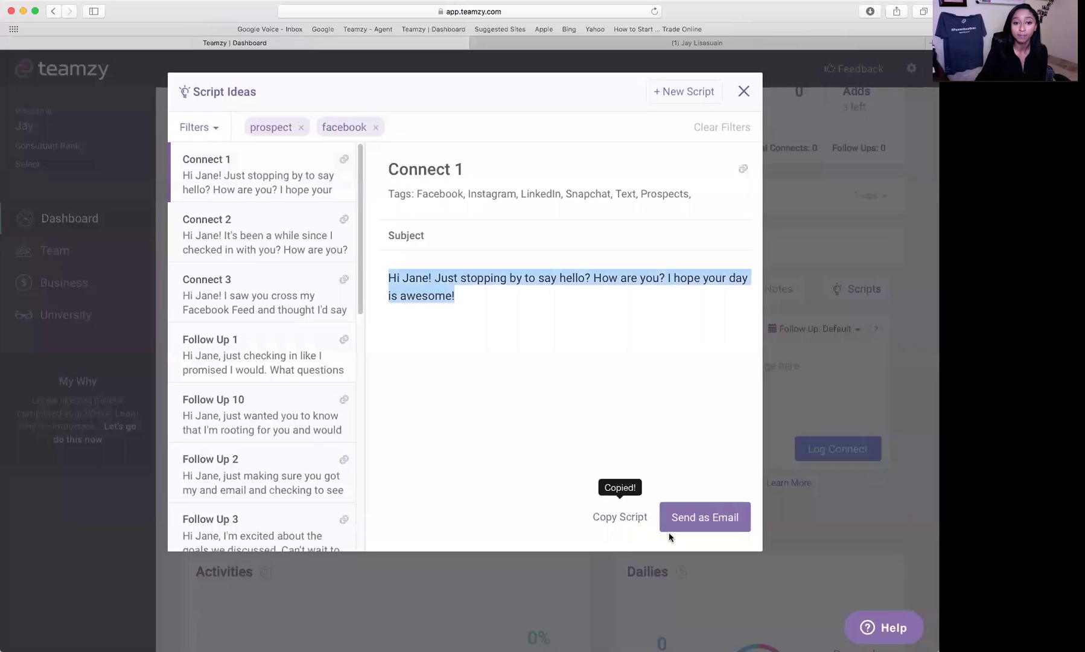
{"action": "left_click", "coordinate": [746, 93]}
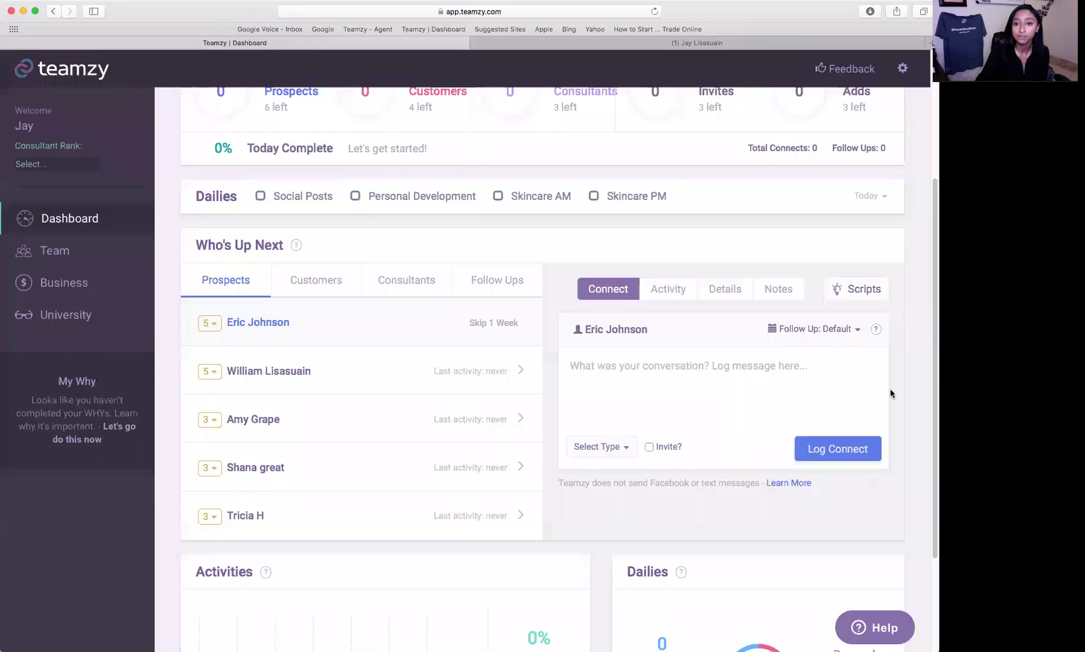
- Paste the Connect 1 script into the connect message, replacing the sample name with the prospect's first name
{"action": "left_click", "coordinate": [699, 375]}
{"action": "key", "text": "super+v"}
{"action": "double_click", "coordinate": [602, 366]}
{"action": "type", "text": "Eric"}
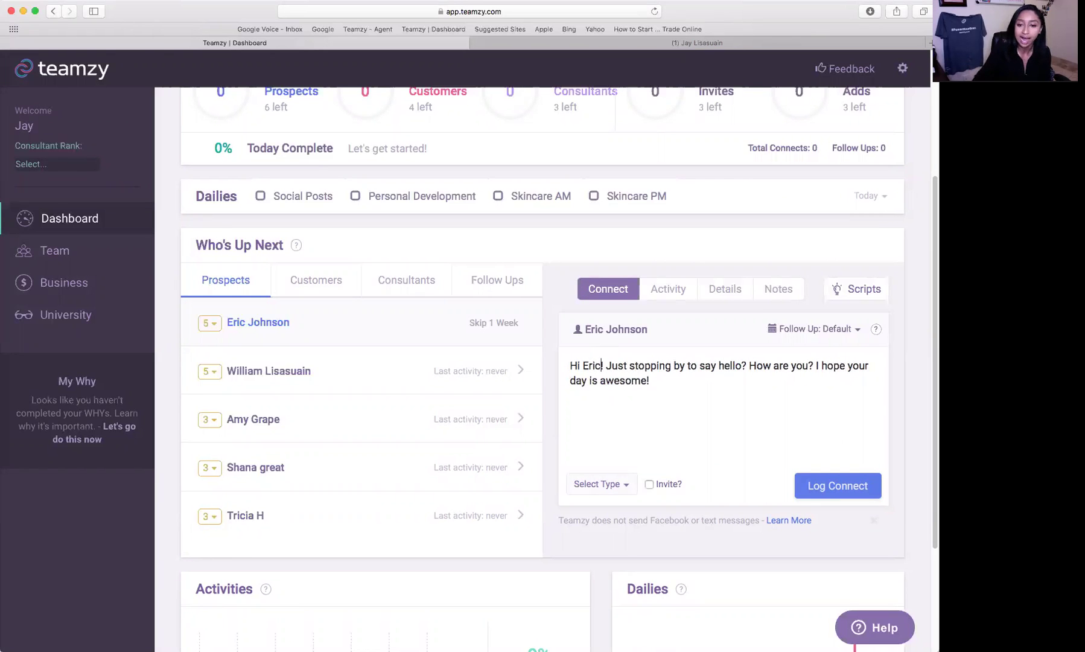
{"action": "left_click", "coordinate": [708, 391]}
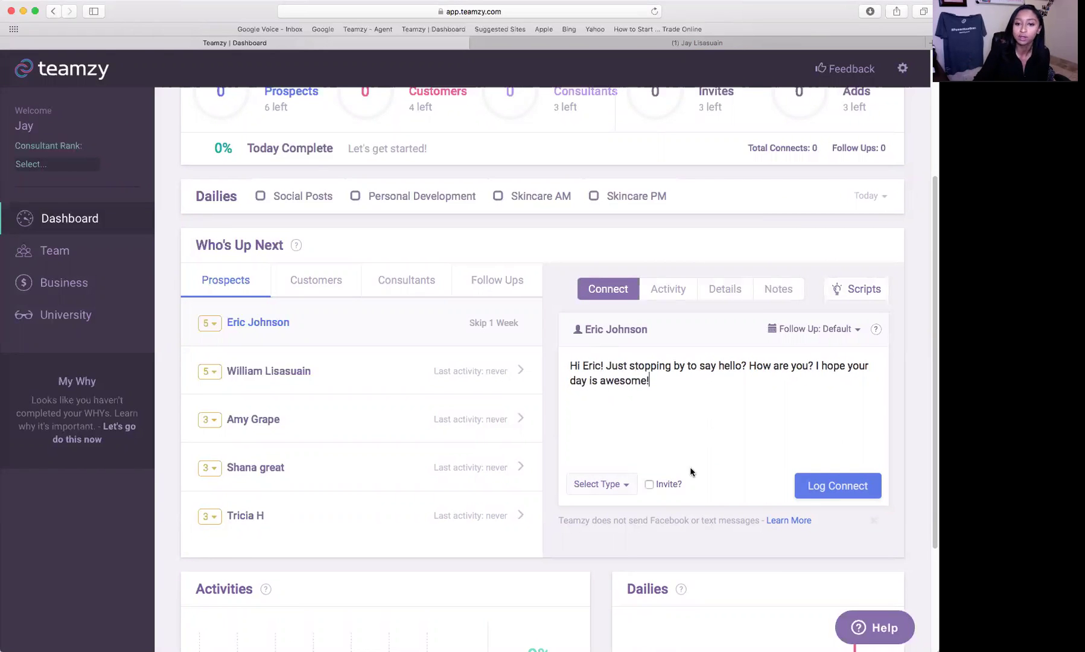
- Select the whole personalized message in Teamzy and bring up the Facebook tab
{"action": "left_click", "coordinate": [628, 43]}
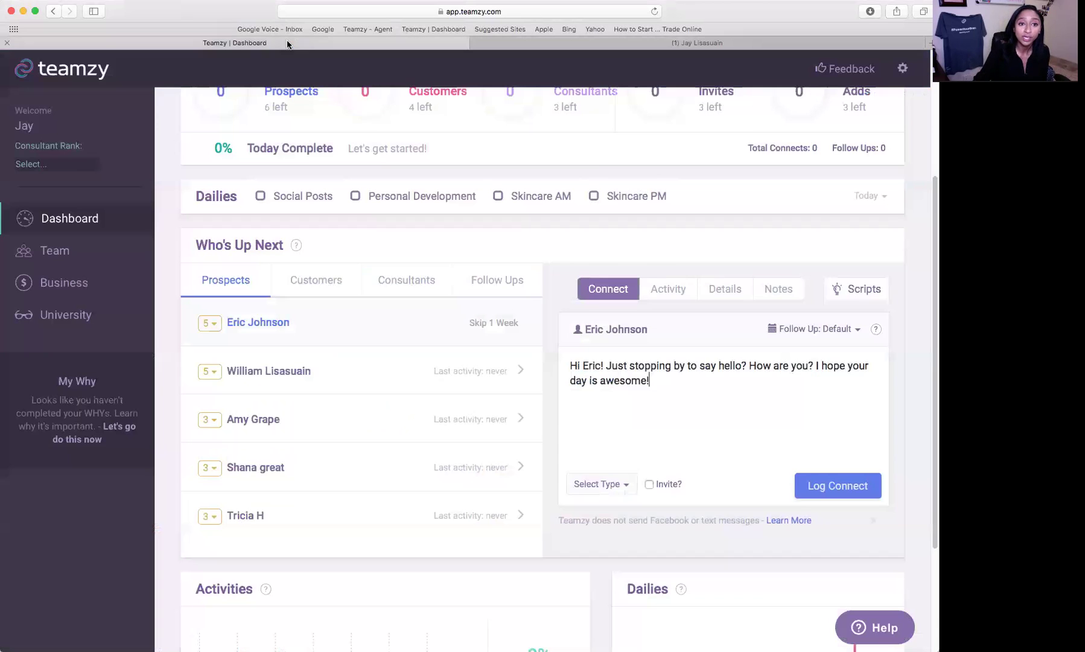
{"action": "left_click", "coordinate": [275, 43]}
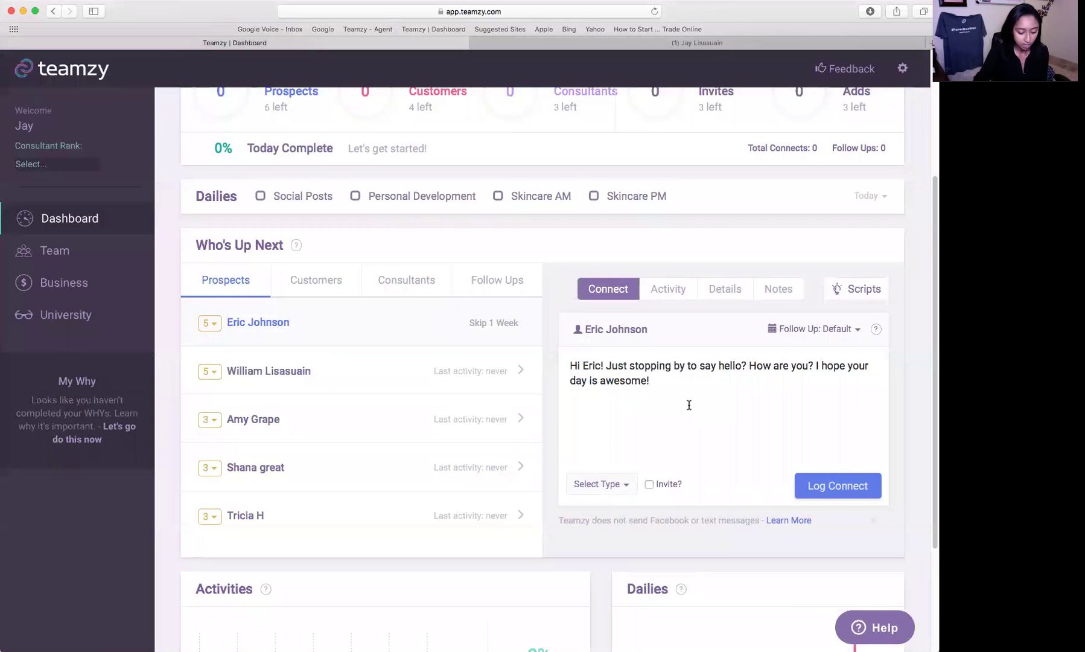
{"action": "key", "text": "super+a"}
{"action": "left_click", "coordinate": [659, 41]}
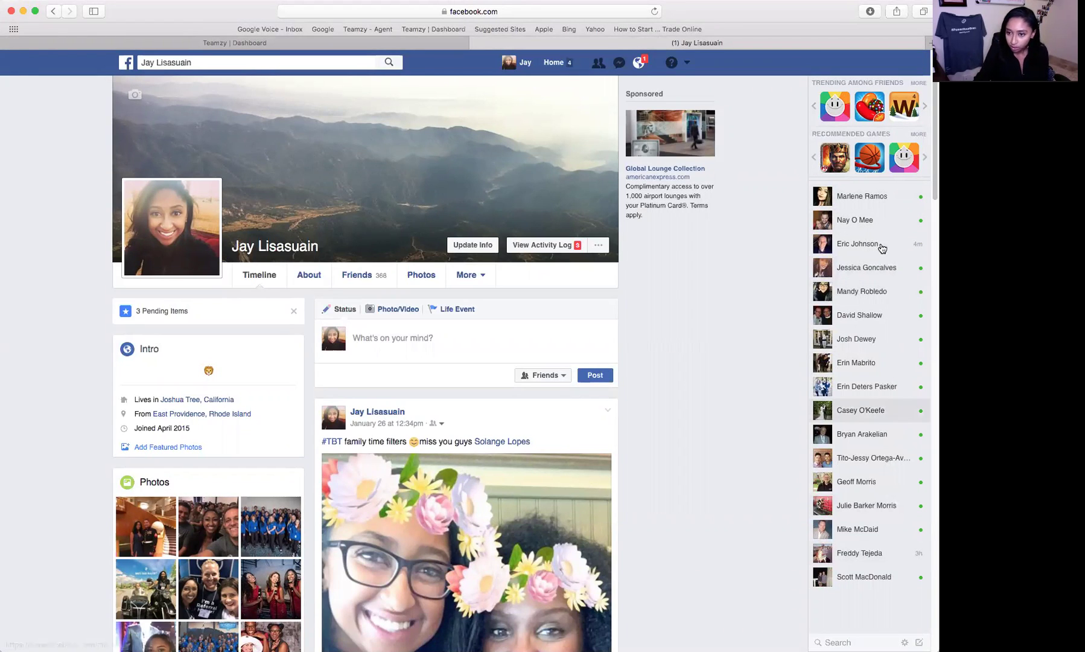
- Paste the personalized greeting, unsent, into the prospect's Facebook chat, then return to Teamzy
{"action": "left_click", "coordinate": [857, 243]}
{"action": "left_click", "coordinate": [717, 618]}
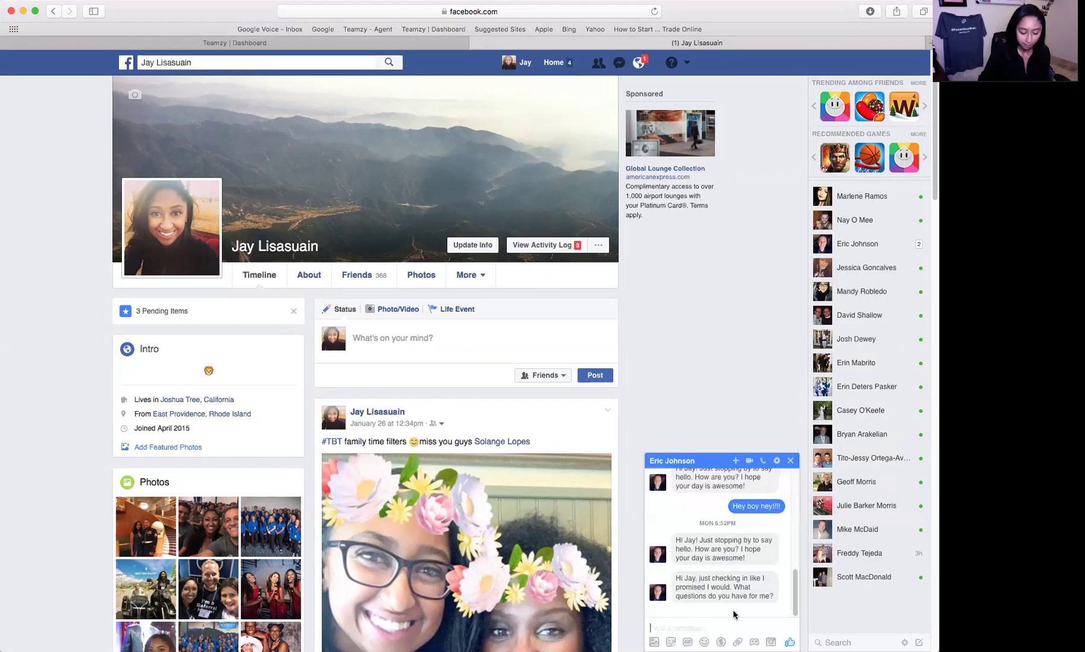
{"action": "key", "text": "super+v"}
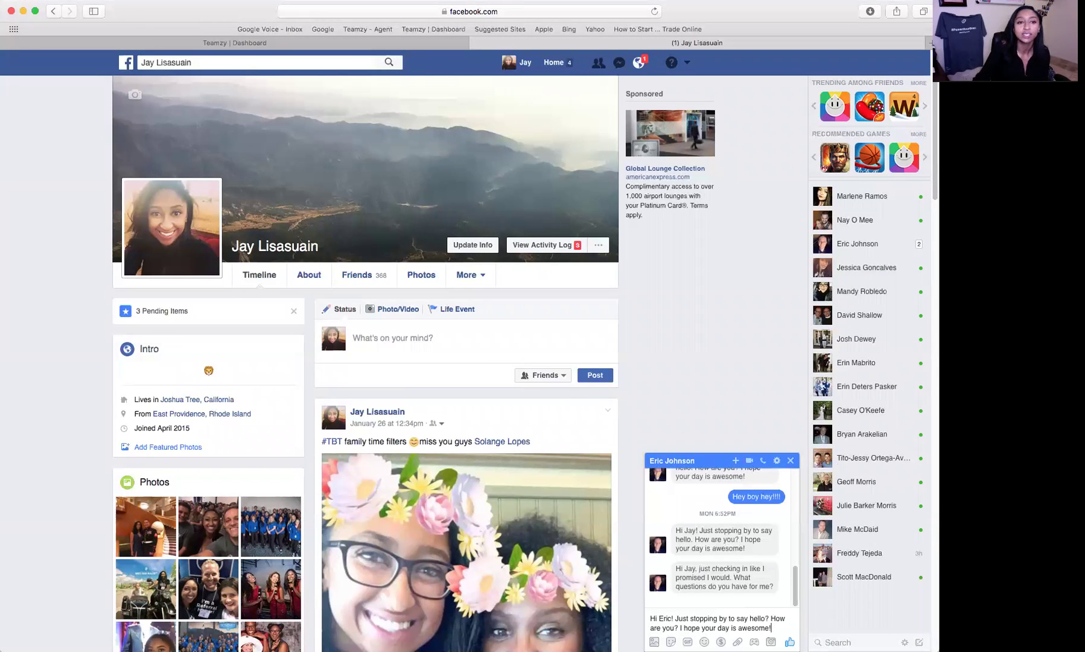
{"action": "left_click", "coordinate": [192, 46]}
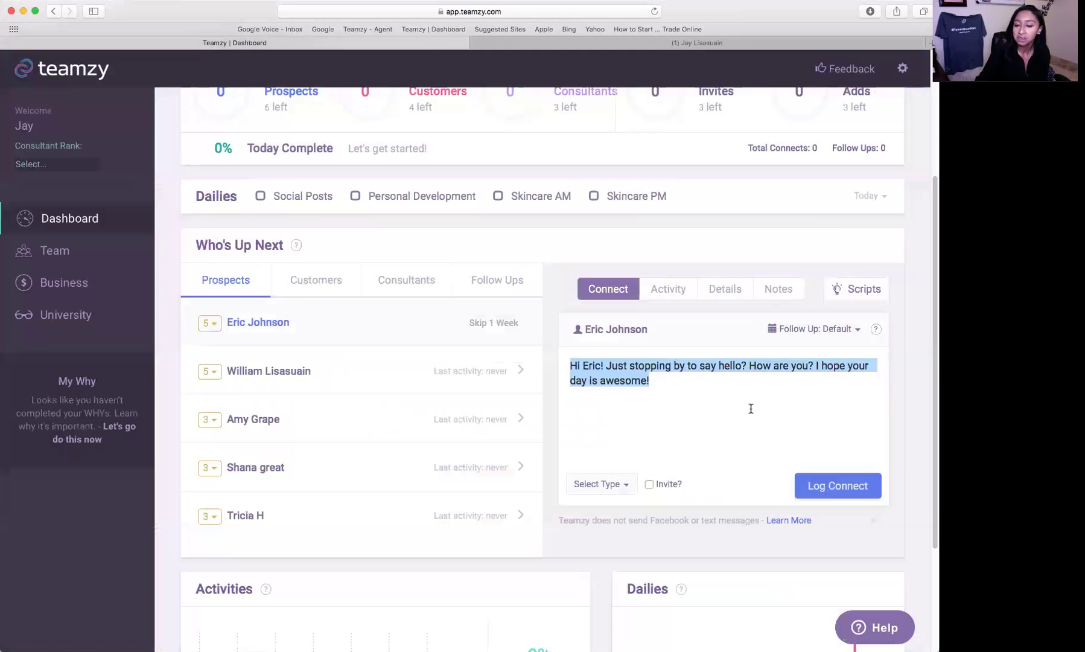
- Log a Facebook Message connect for the top prospect and confirm Today's Activities shows 1 connect, 5%
{"action": "left_click", "coordinate": [776, 396]}
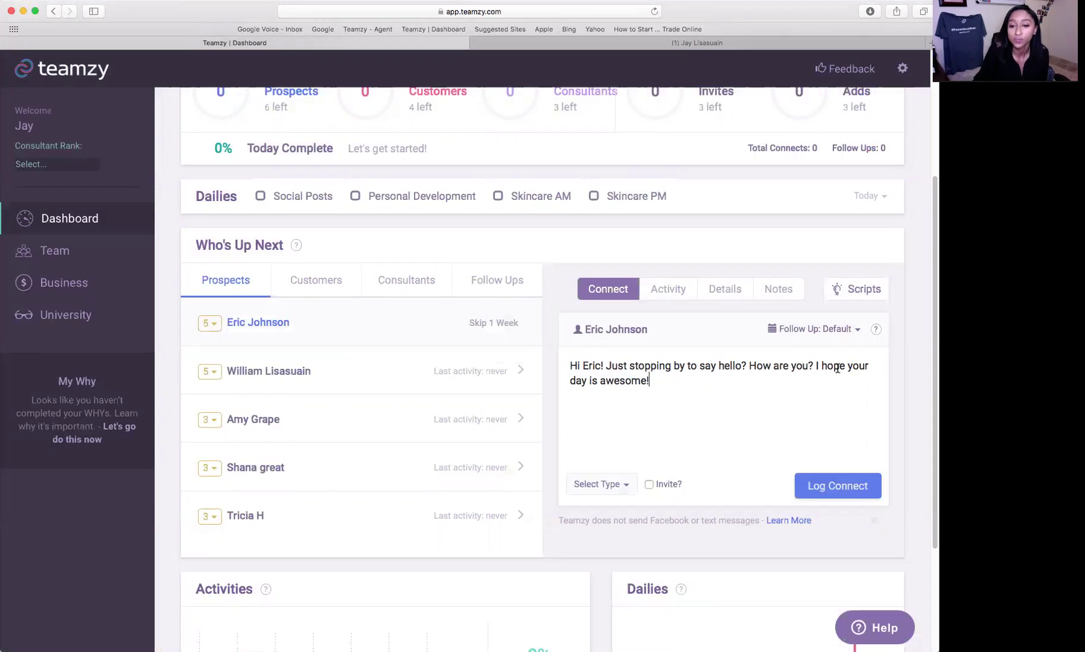
{"action": "left_click", "coordinate": [614, 490]}
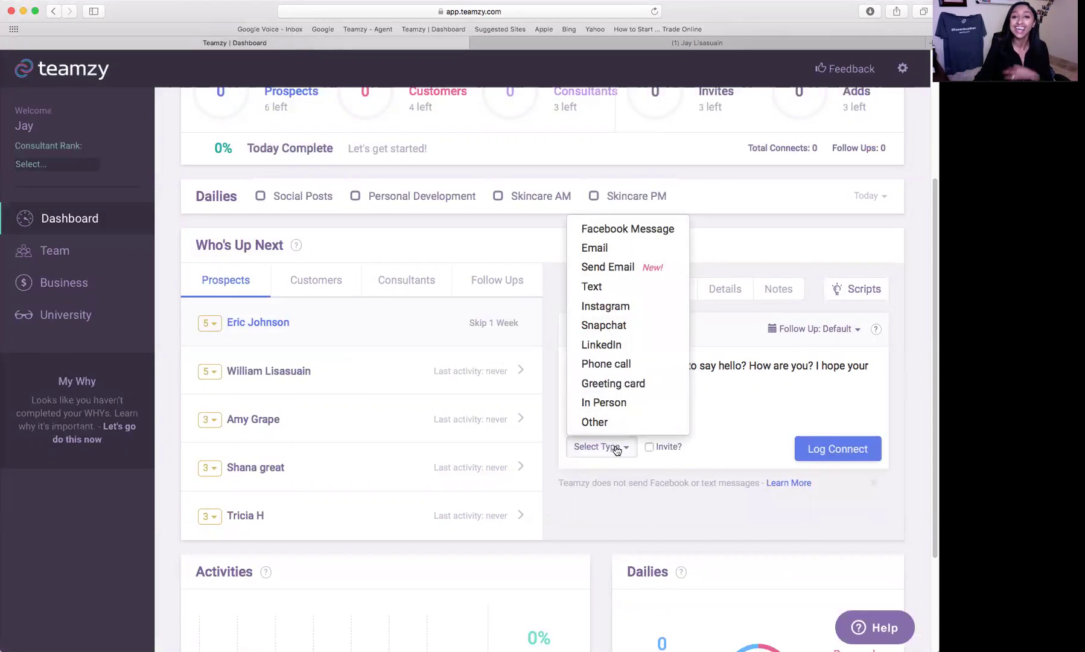
{"action": "left_click", "coordinate": [640, 228]}
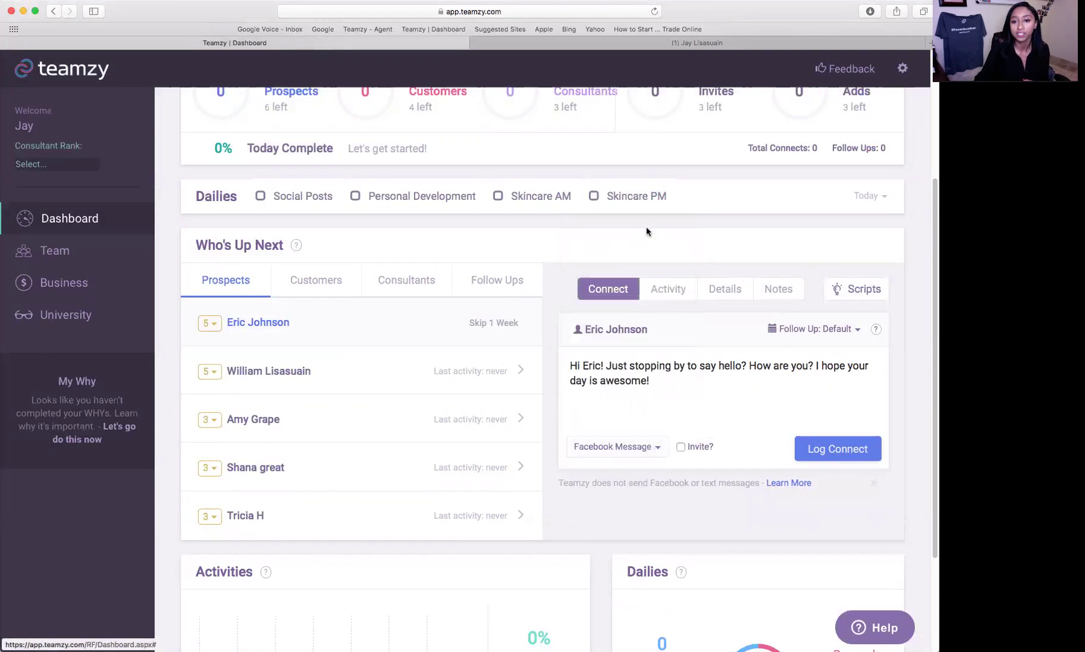
{"action": "left_click", "coordinate": [870, 452]}
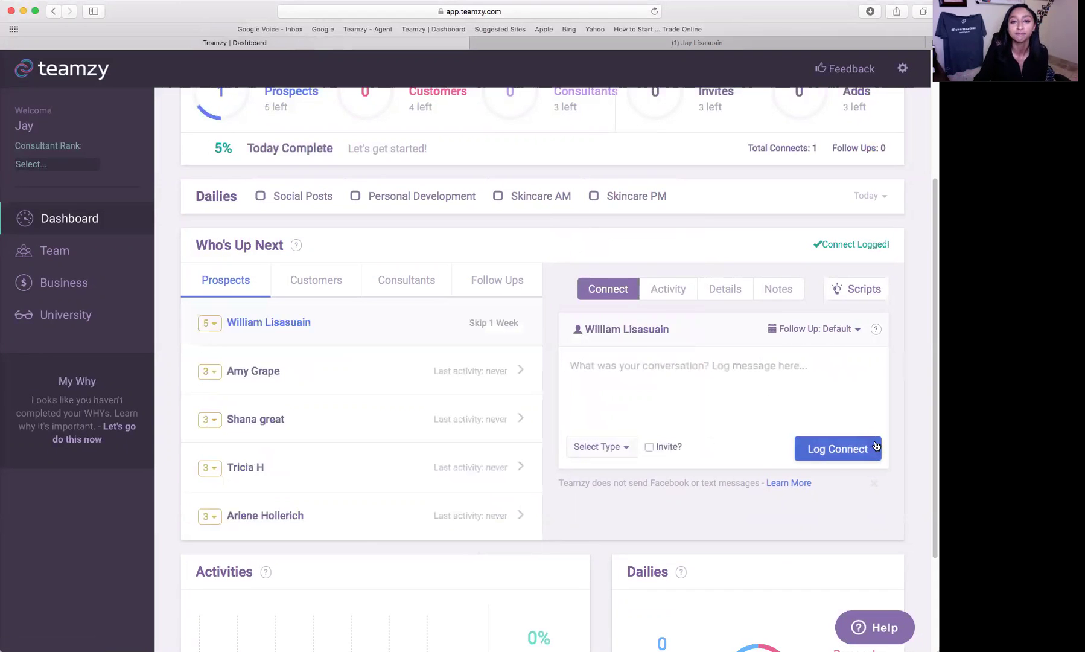
{"action": "scroll", "coordinate": [875, 446], "scroll_direction": "up", "scroll_amount": 1}
{"action": "scroll", "coordinate": [875, 443], "scroll_direction": "up", "scroll_amount": 3}
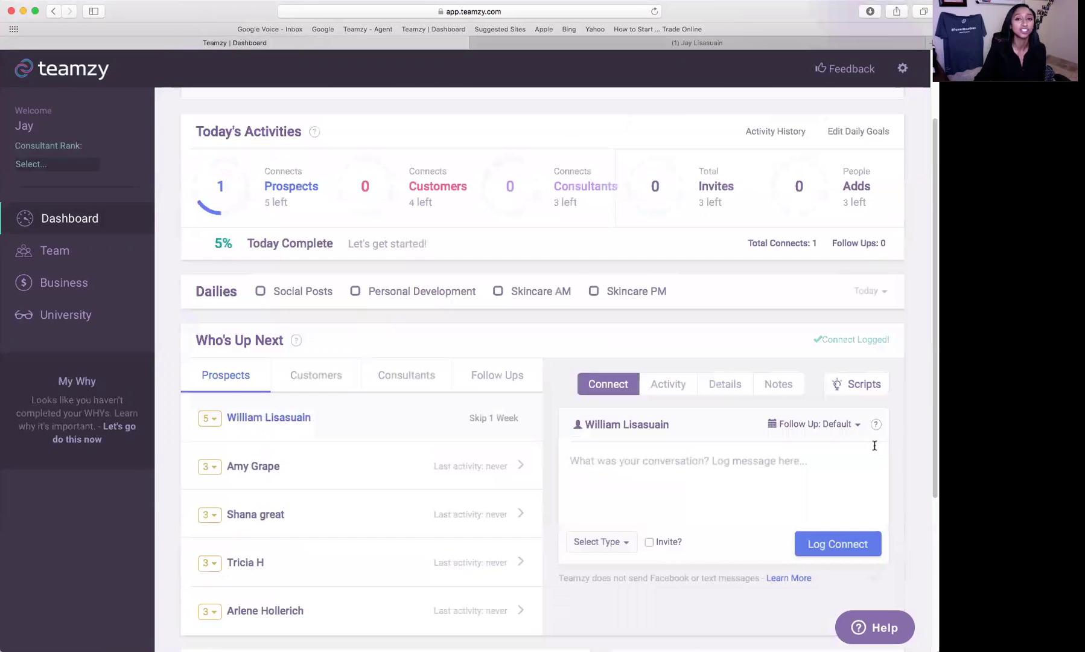
{"action": "mouse_move", "coordinate": [201, 170]}
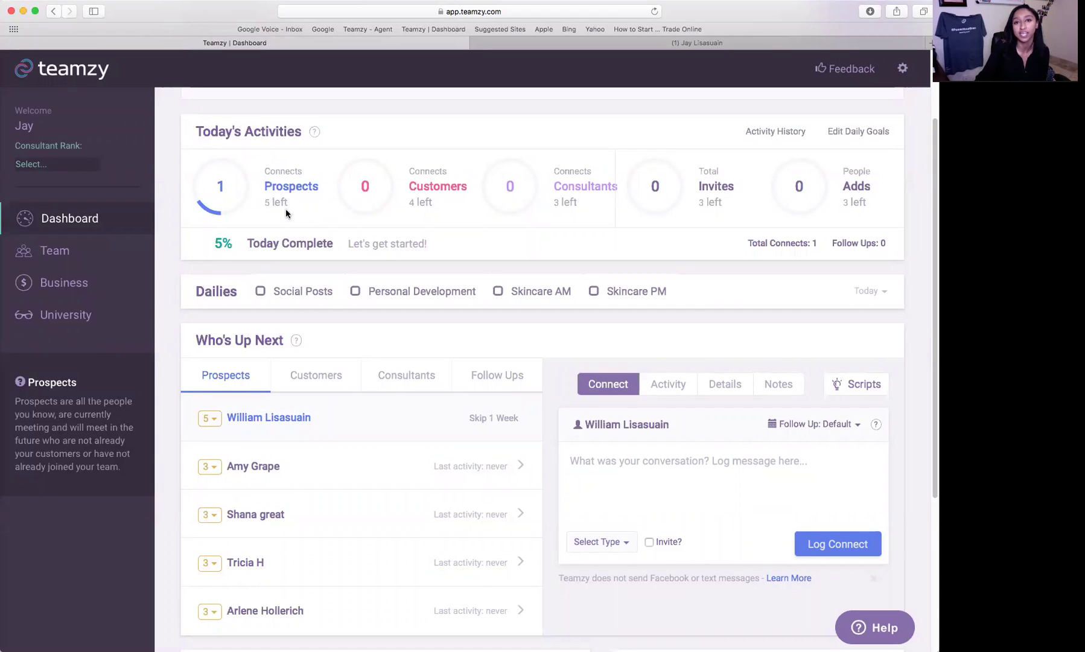
{"action": "scroll", "coordinate": [376, 351], "scroll_direction": "down", "scroll_amount": 3}
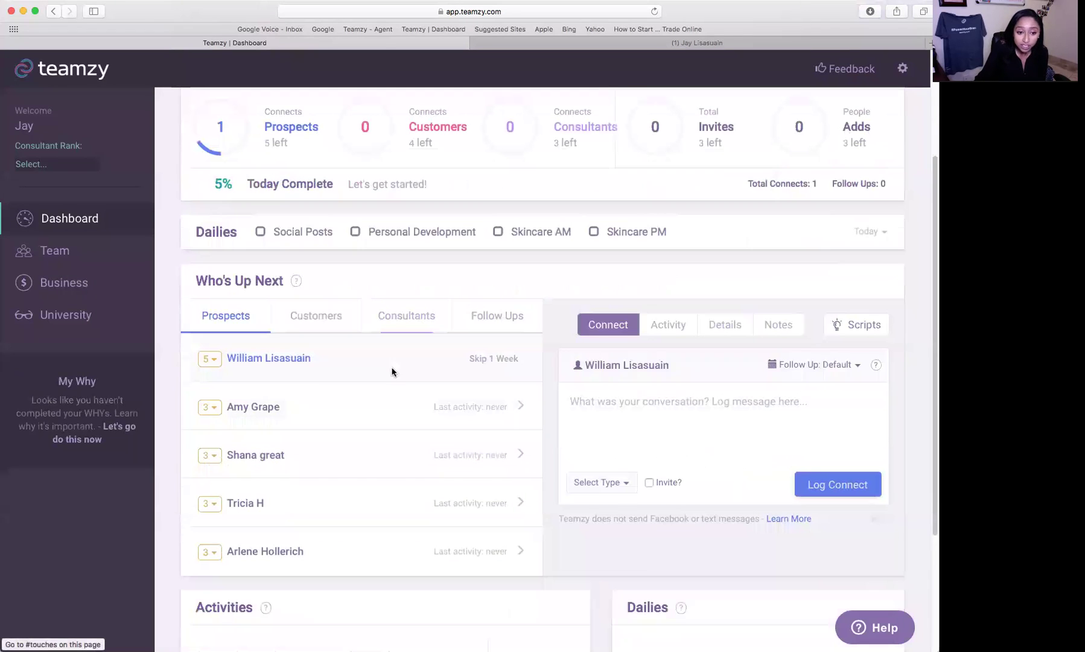
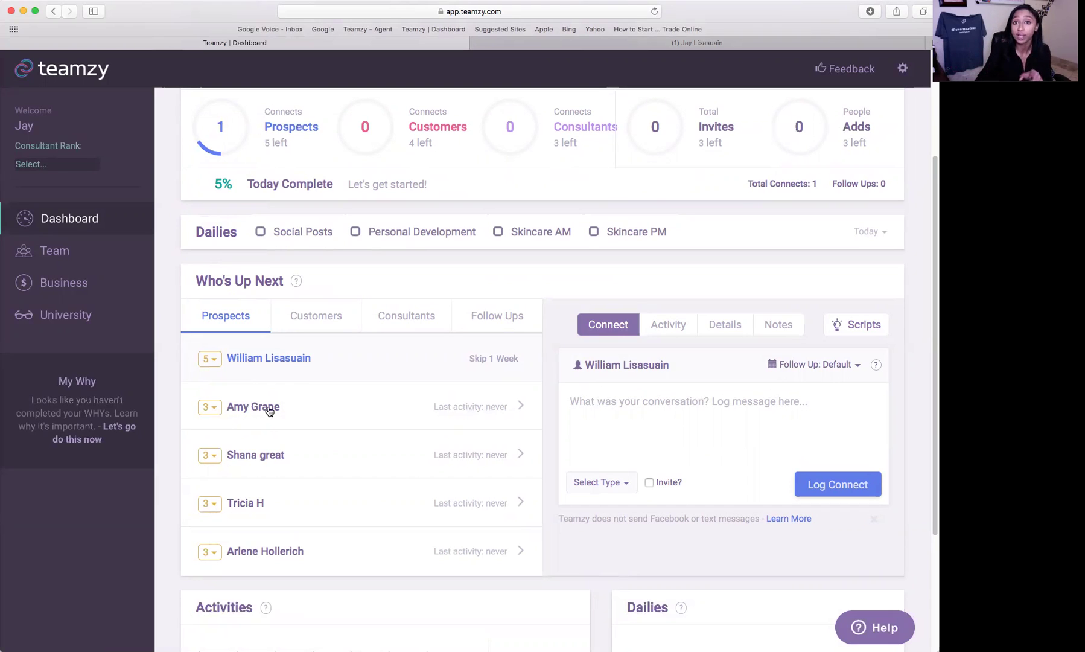
- Change the second prospect's rank to 2, then put the cursor in the next prospect's Connect message box
{"action": "left_click", "coordinate": [210, 408]}
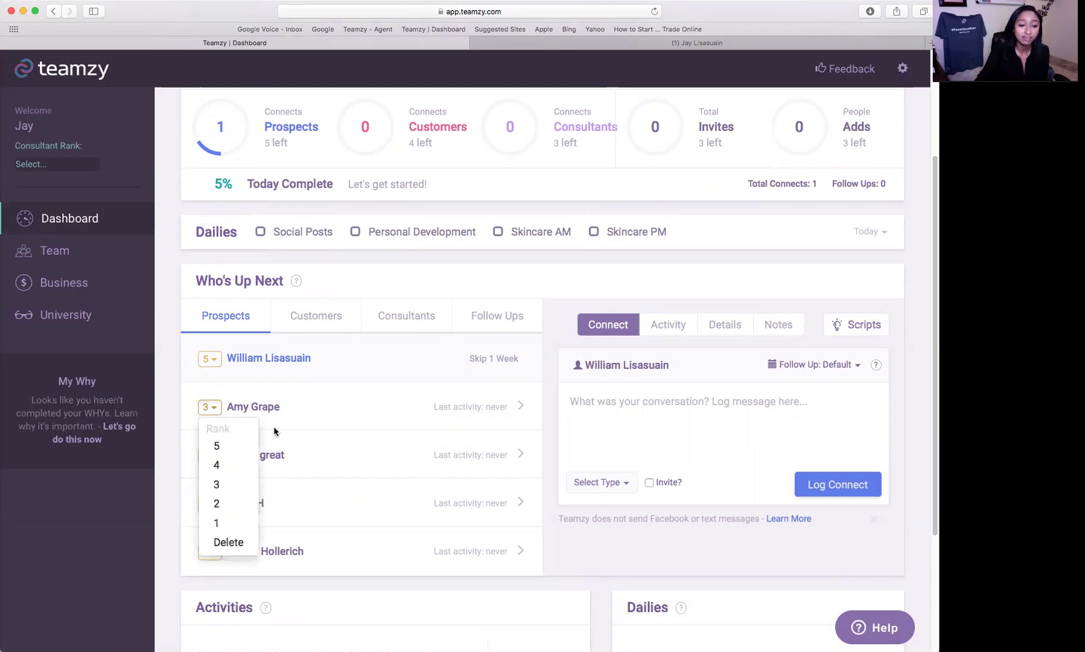
{"action": "left_click", "coordinate": [228, 502]}
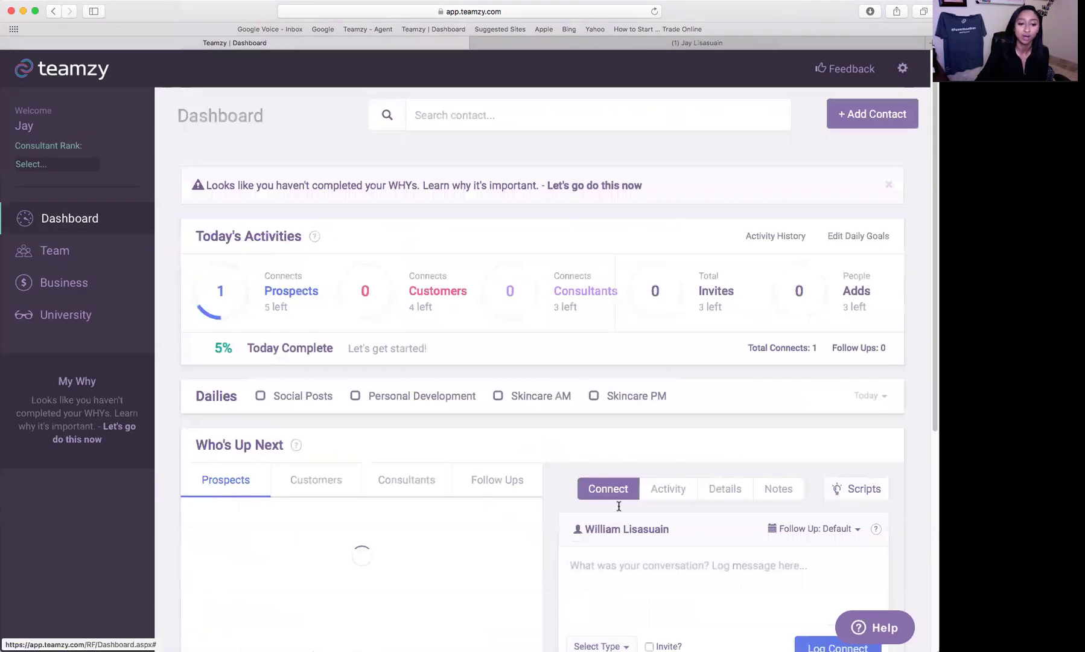
{"action": "scroll", "coordinate": [619, 504], "scroll_direction": "down", "scroll_amount": 2}
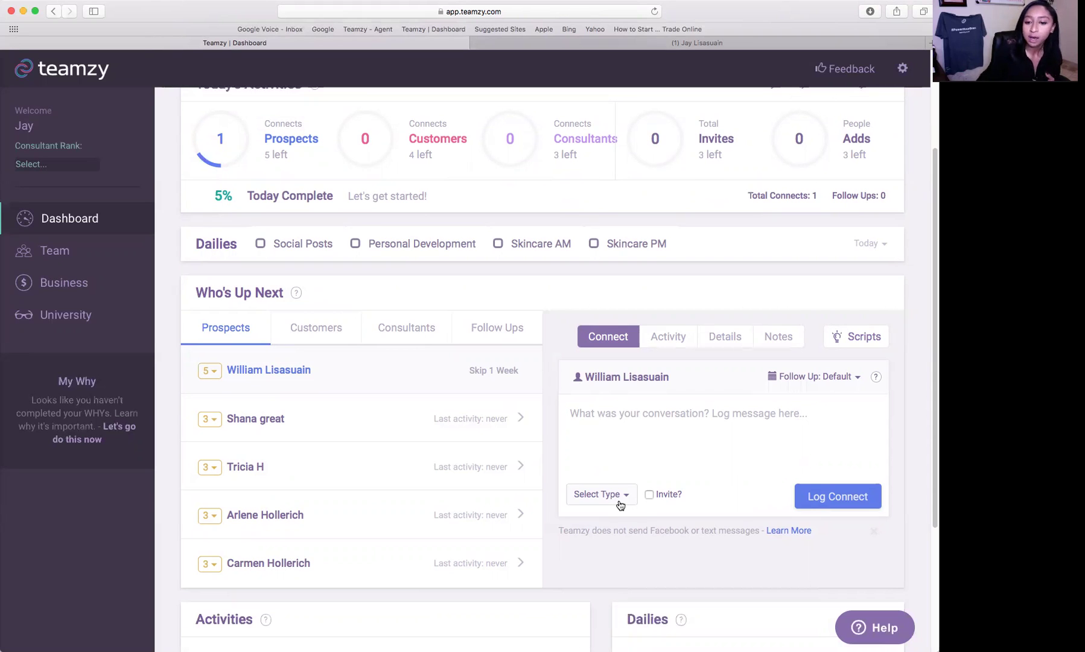
{"action": "left_click", "coordinate": [759, 414]}
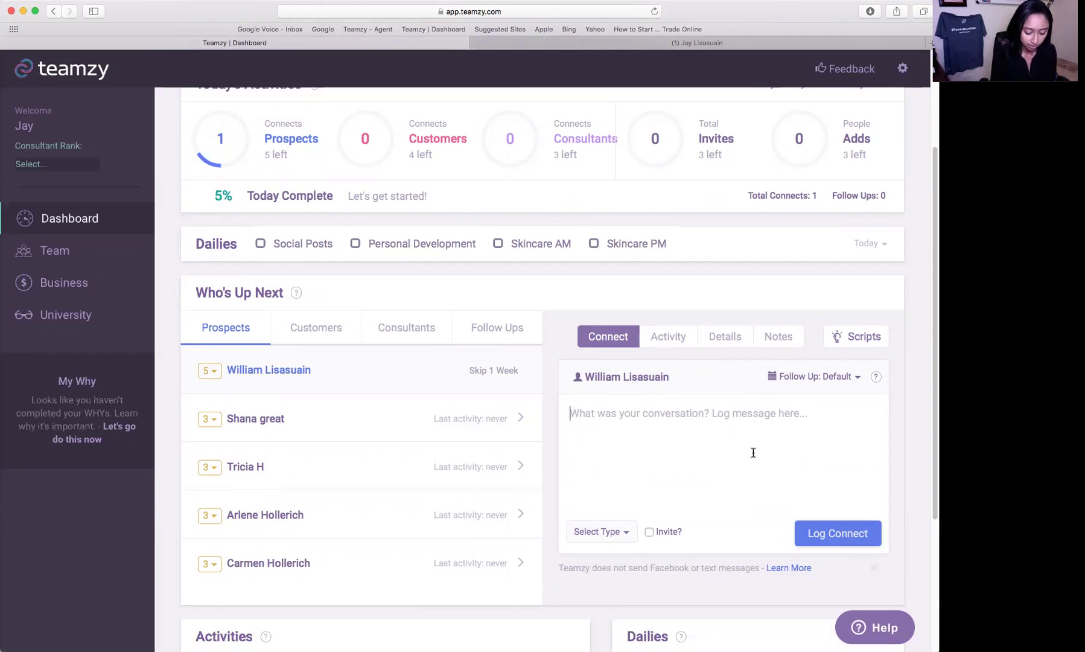
- Log a Facebook Message Event invite noting 'Chatted about upcoming event.' for the top prospect
{"action": "type", "text": "Chatted ab"}
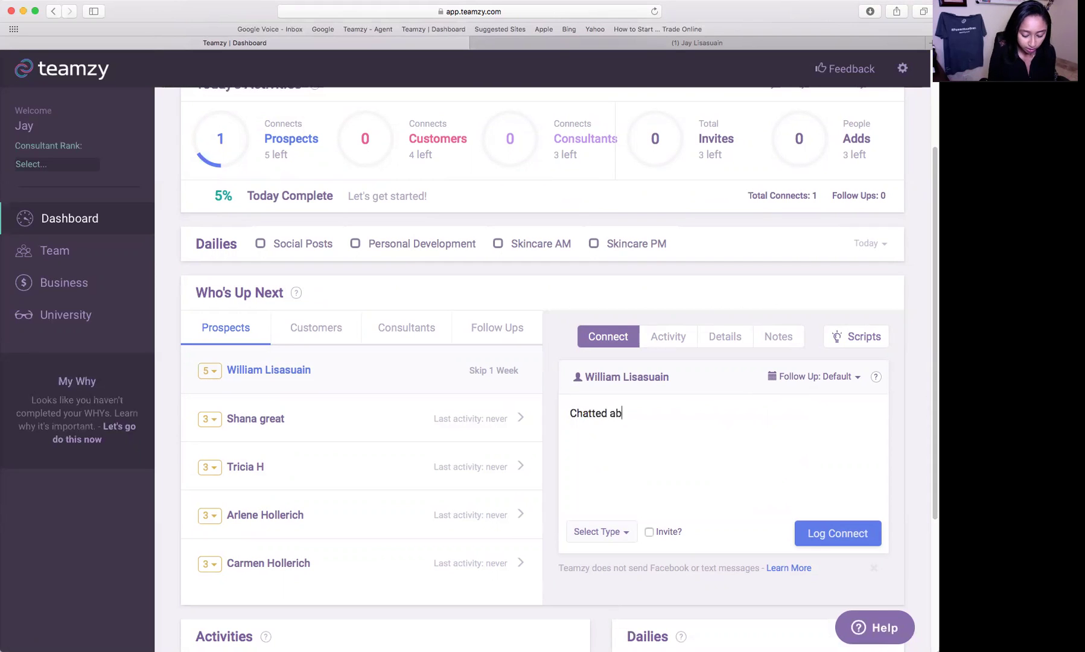
{"action": "type", "text": "out upcoming "}
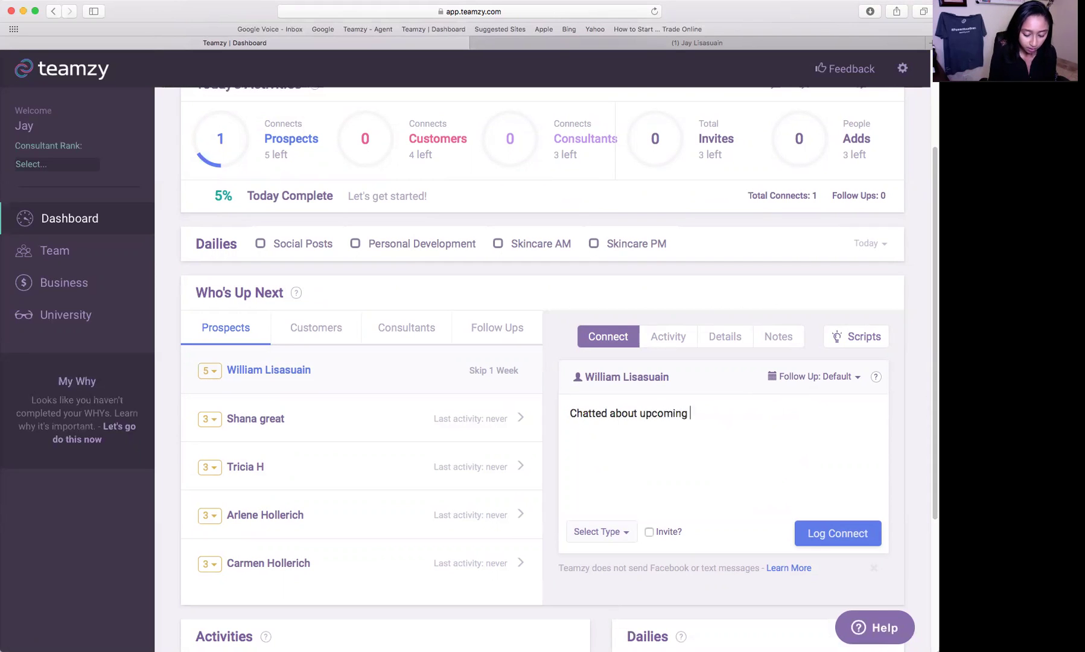
{"action": "type", "text": "event"}
{"action": "type", "text": "."}
{"action": "key", "text": "Return"}
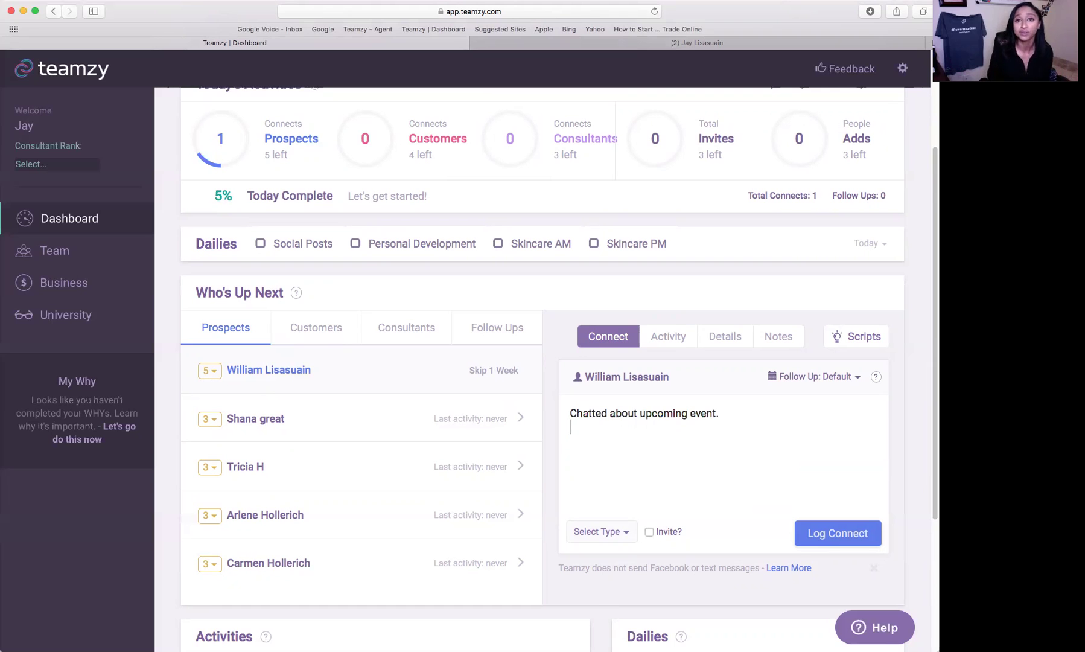
{"action": "scroll", "coordinate": [751, 472], "scroll_direction": "down", "scroll_amount": 2}
{"action": "left_click", "coordinate": [604, 475]}
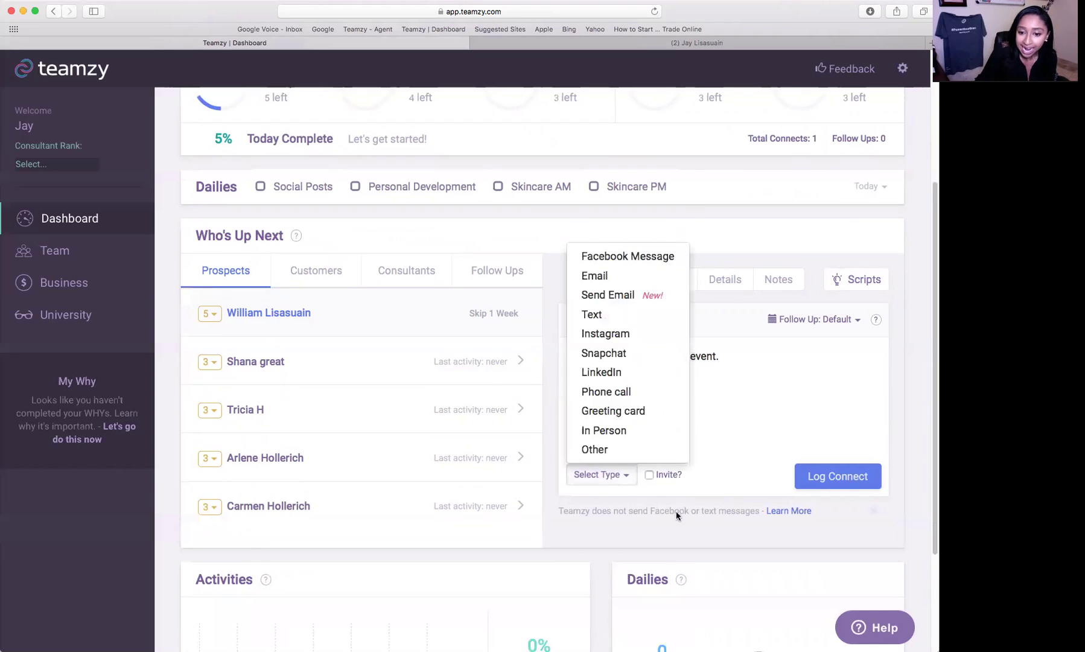
{"action": "scroll", "coordinate": [628, 362], "scroll_direction": "down", "scroll_amount": 1}
{"action": "left_click", "coordinate": [627, 220]}
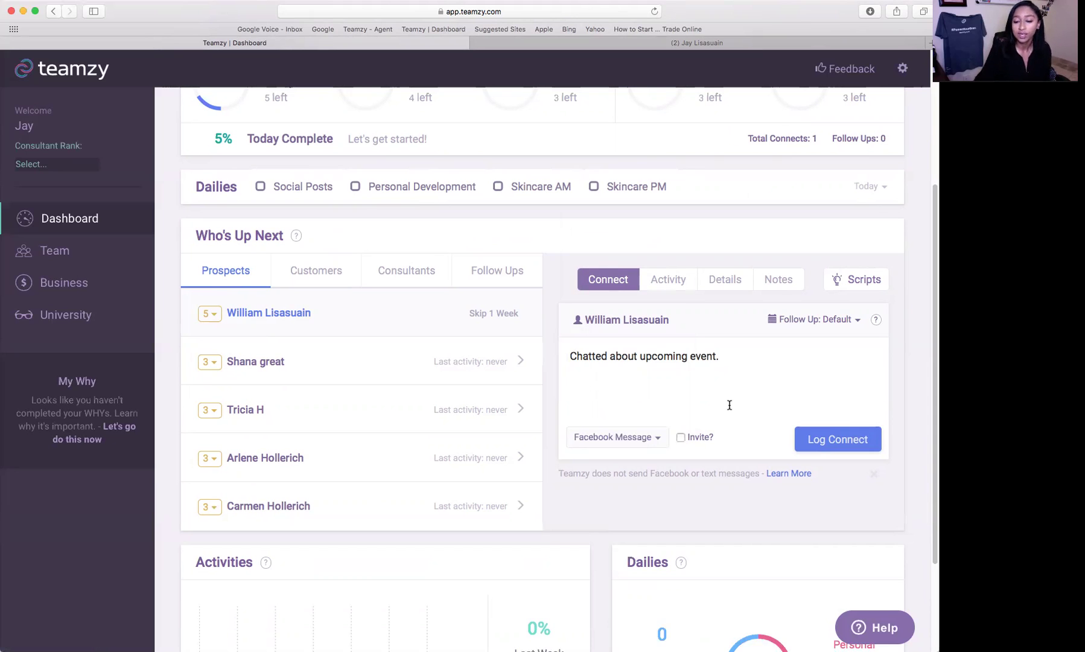
{"action": "left_click", "coordinate": [679, 438]}
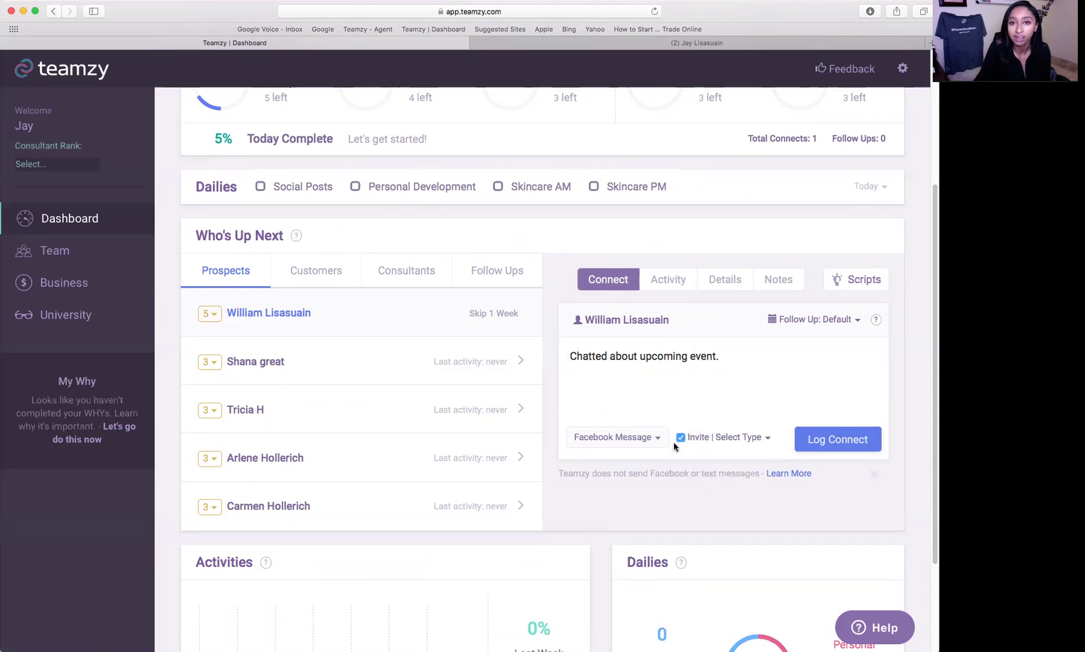
{"action": "left_click", "coordinate": [757, 442]}
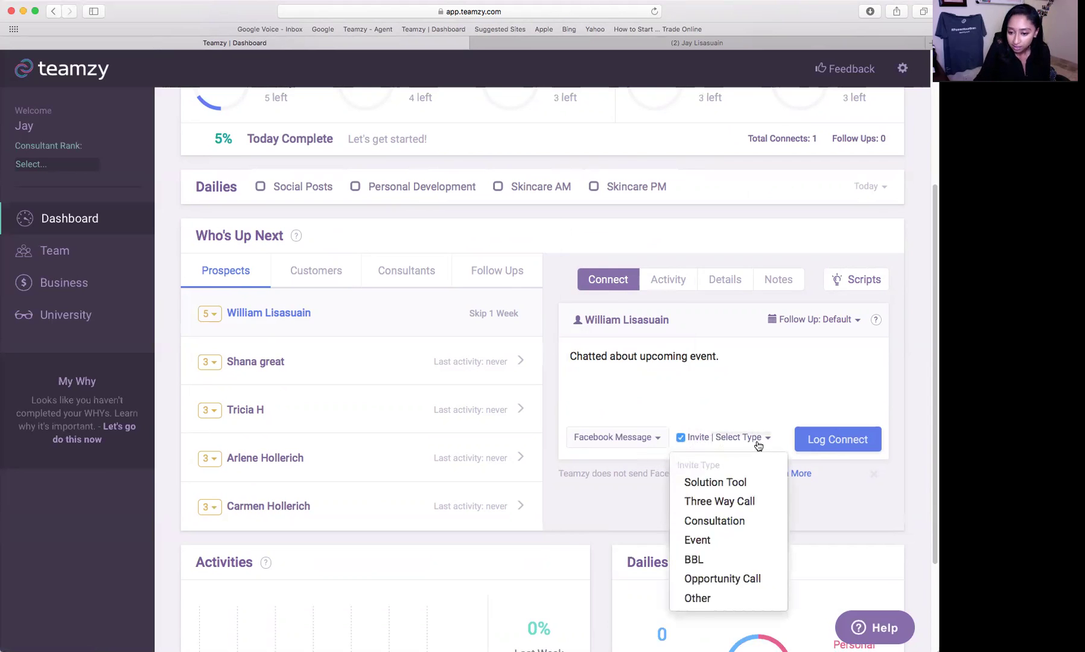
{"action": "left_click", "coordinate": [756, 539]}
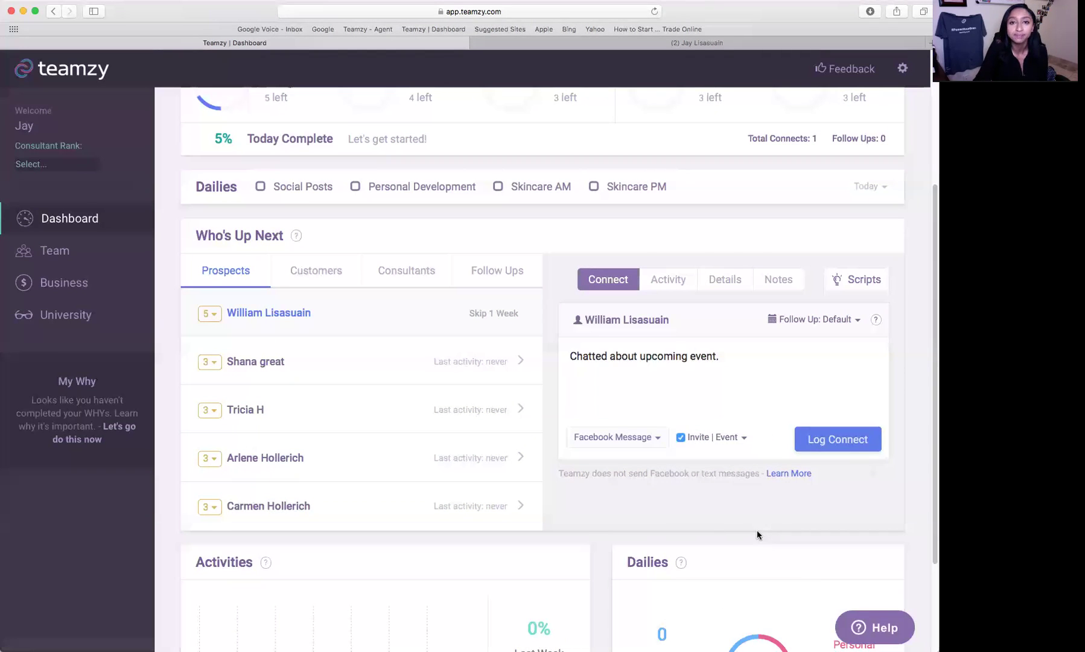
{"action": "left_click", "coordinate": [844, 449]}
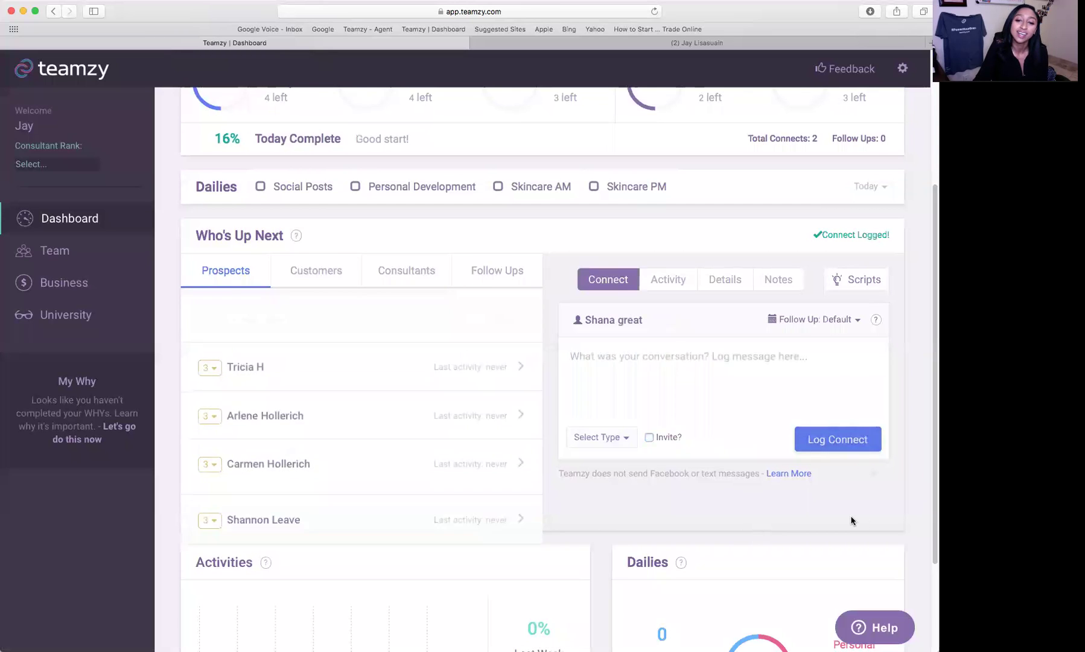
- Check the help tips on the dashboard's activity counters and scroll back down to Who's Up Next
{"action": "scroll", "coordinate": [851, 520], "scroll_direction": "up", "scroll_amount": 4}
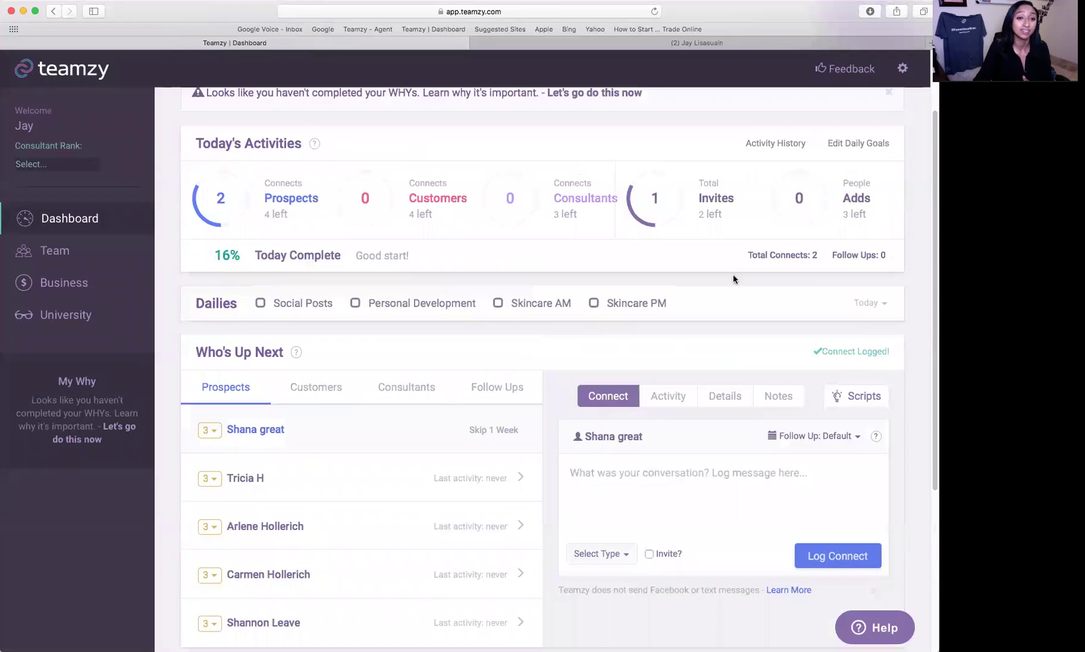
{"action": "mouse_move", "coordinate": [257, 226]}
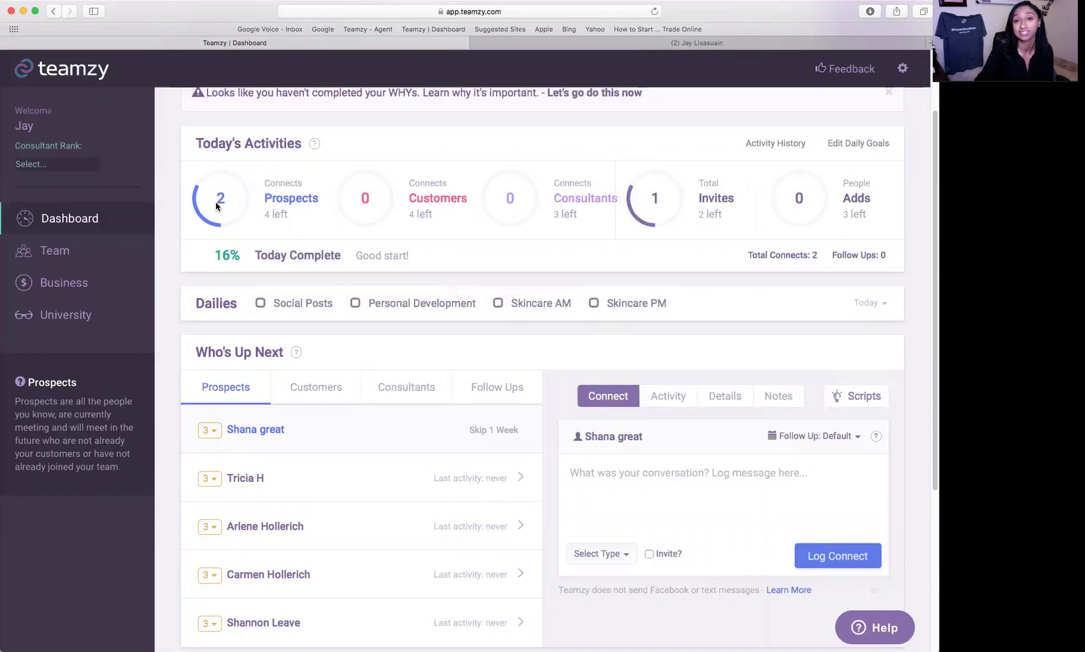
{"action": "mouse_move", "coordinate": [675, 192]}
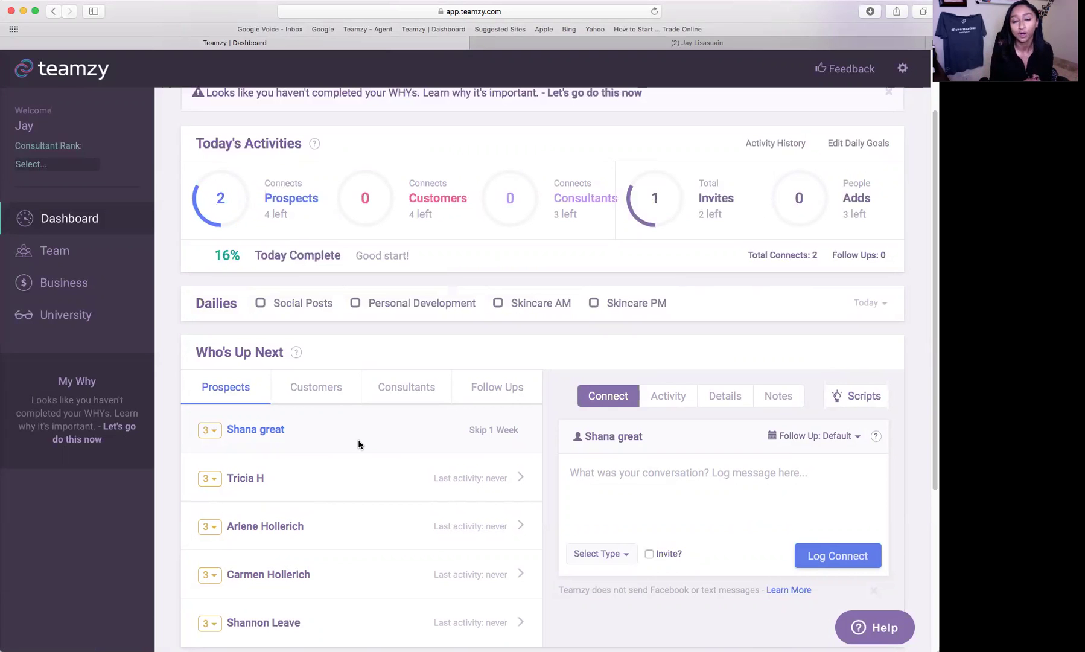
{"action": "scroll", "coordinate": [577, 351], "scroll_direction": "down", "scroll_amount": 2}
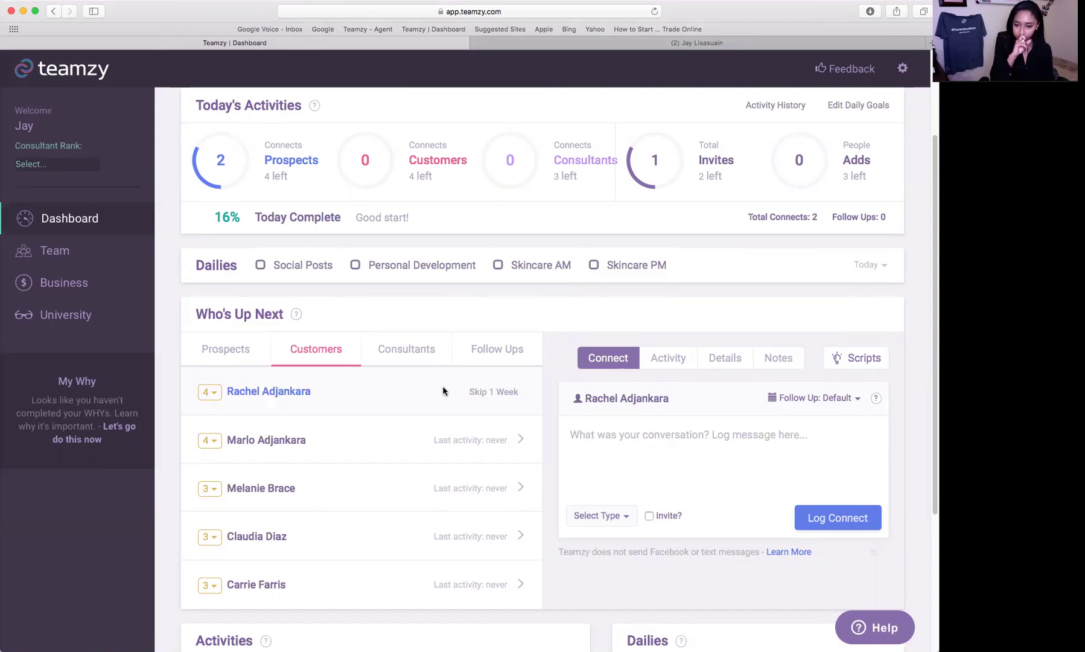
- Open Script Ideas for the top customer and filter to customer scripts, showing 'After a sale'
{"action": "left_click", "coordinate": [685, 437]}
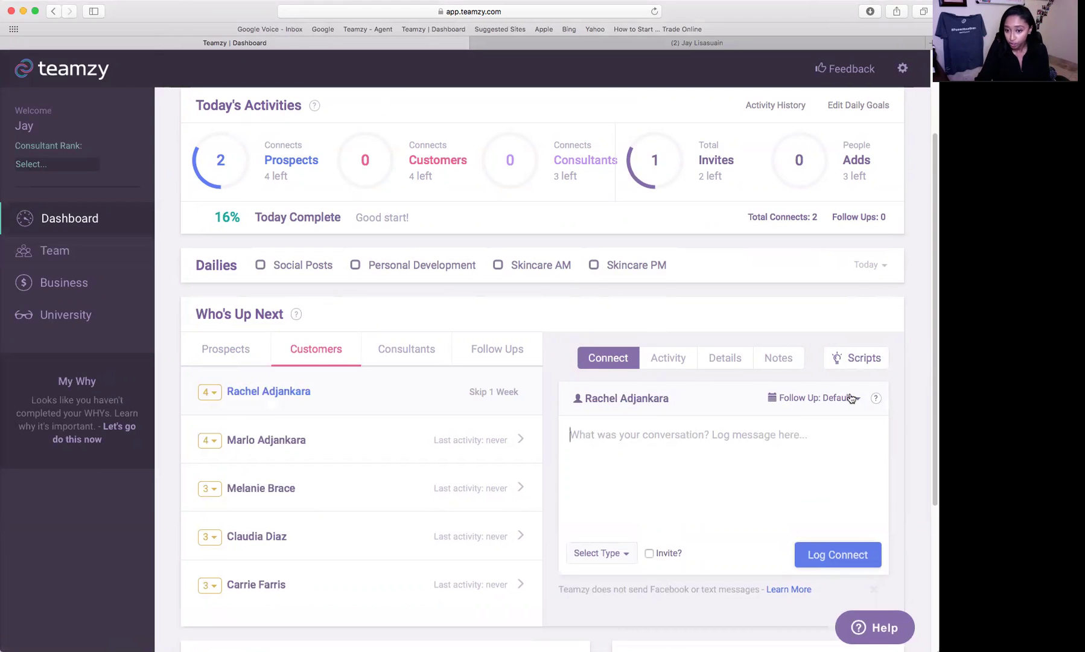
{"action": "left_click", "coordinate": [857, 357]}
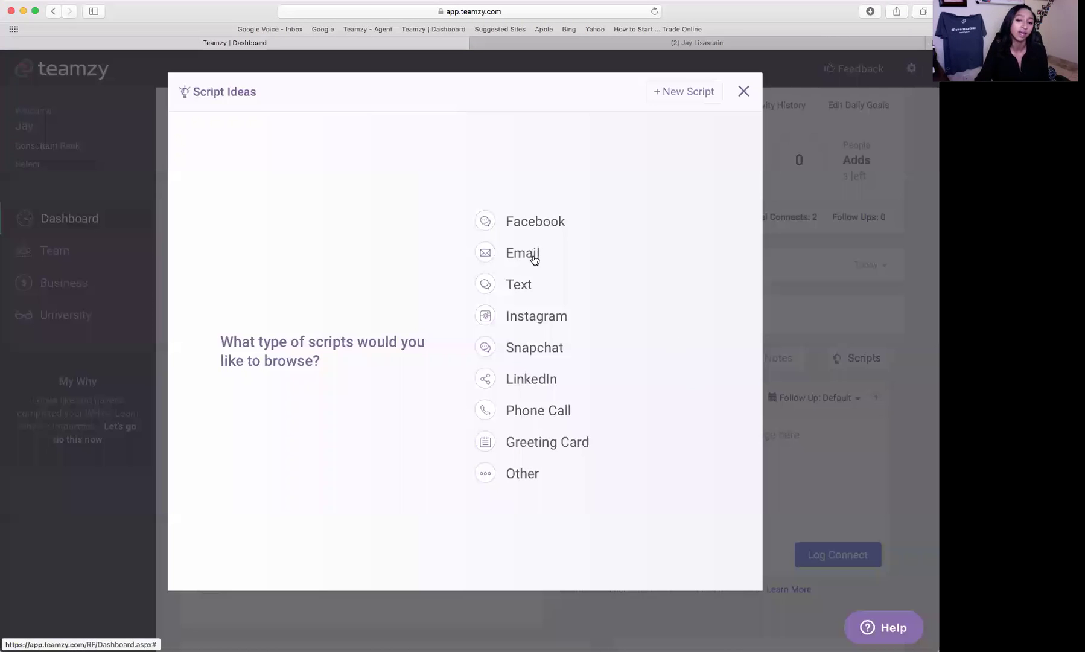
{"action": "left_click", "coordinate": [537, 223]}
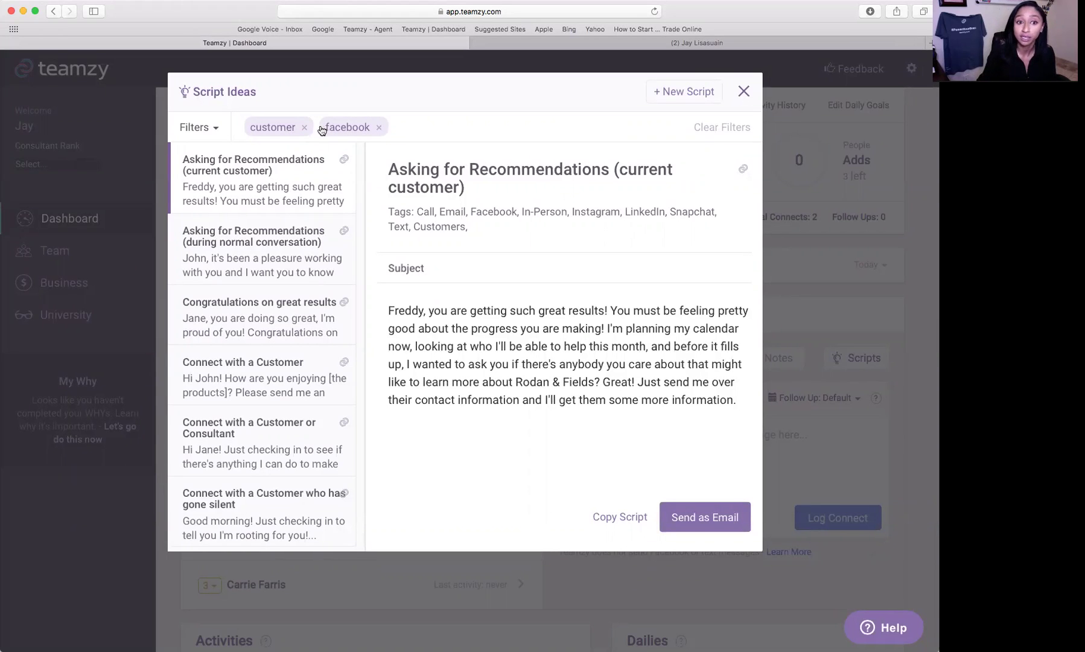
{"action": "left_click", "coordinate": [378, 128]}
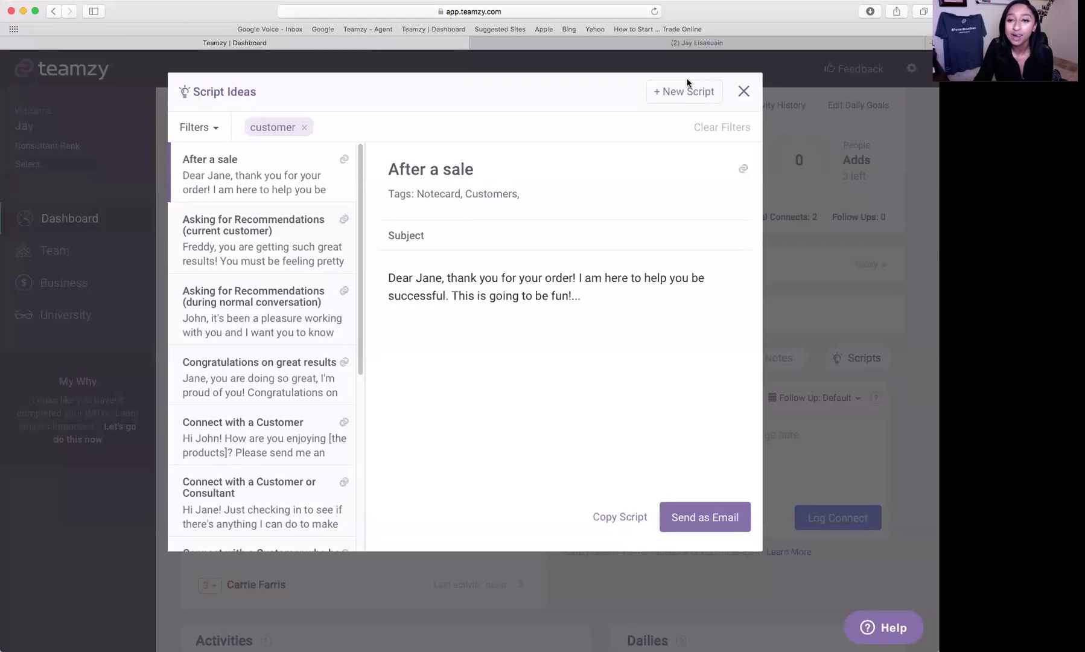
- Add a new script titled 'Follow up to event', tag it Facebook, and close Script Ideas
{"action": "left_click", "coordinate": [681, 94]}
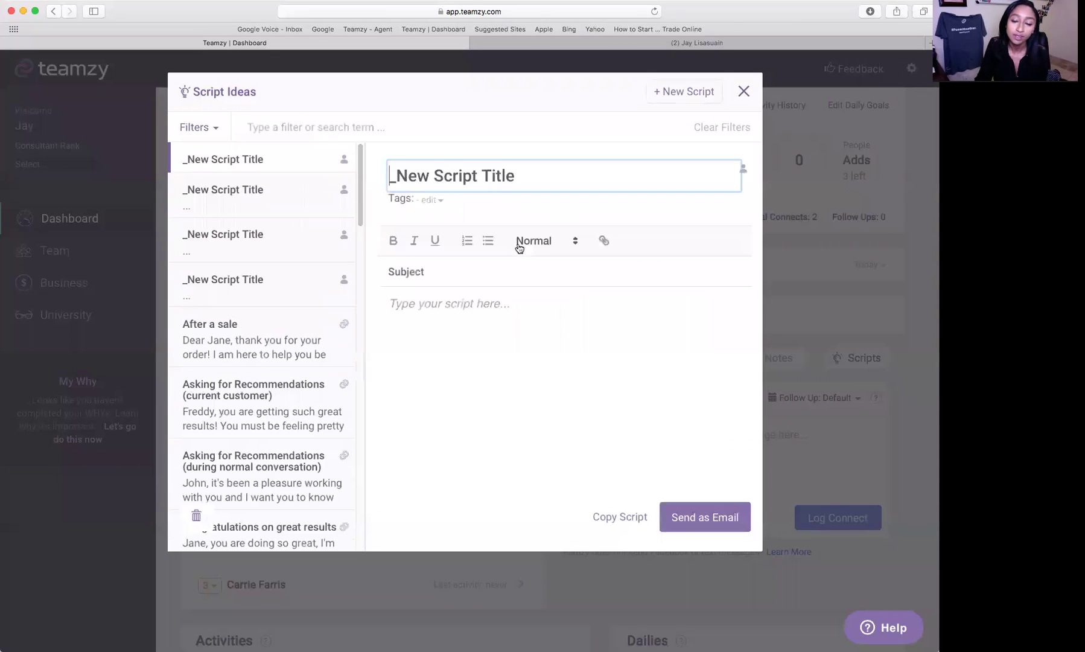
{"action": "triple_click", "coordinate": [489, 179]}
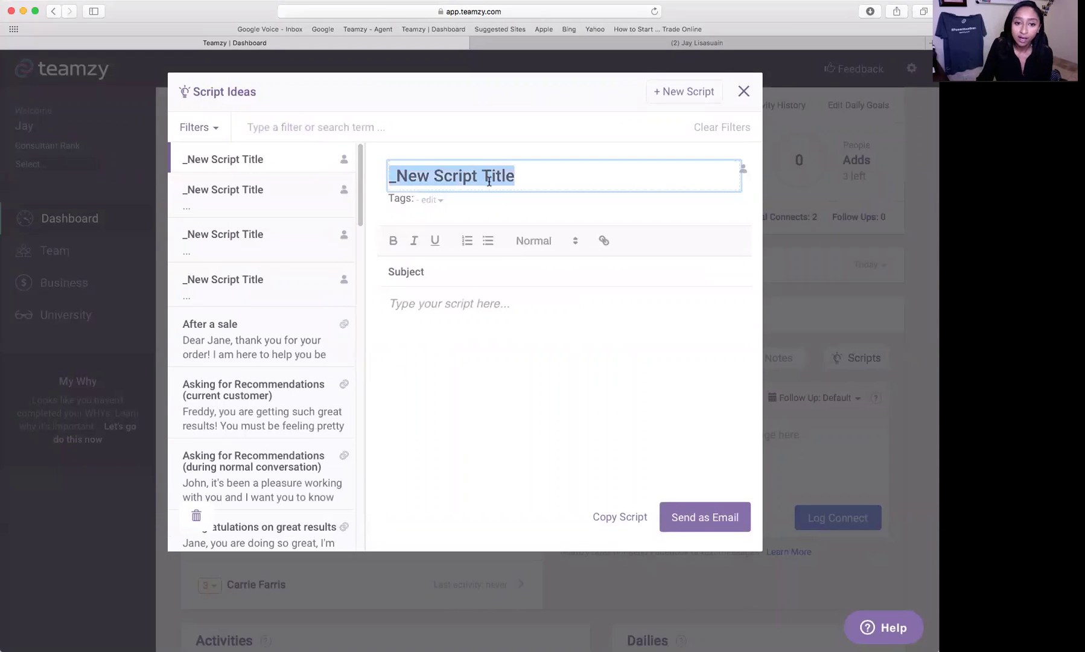
{"action": "type", "text": "F"}
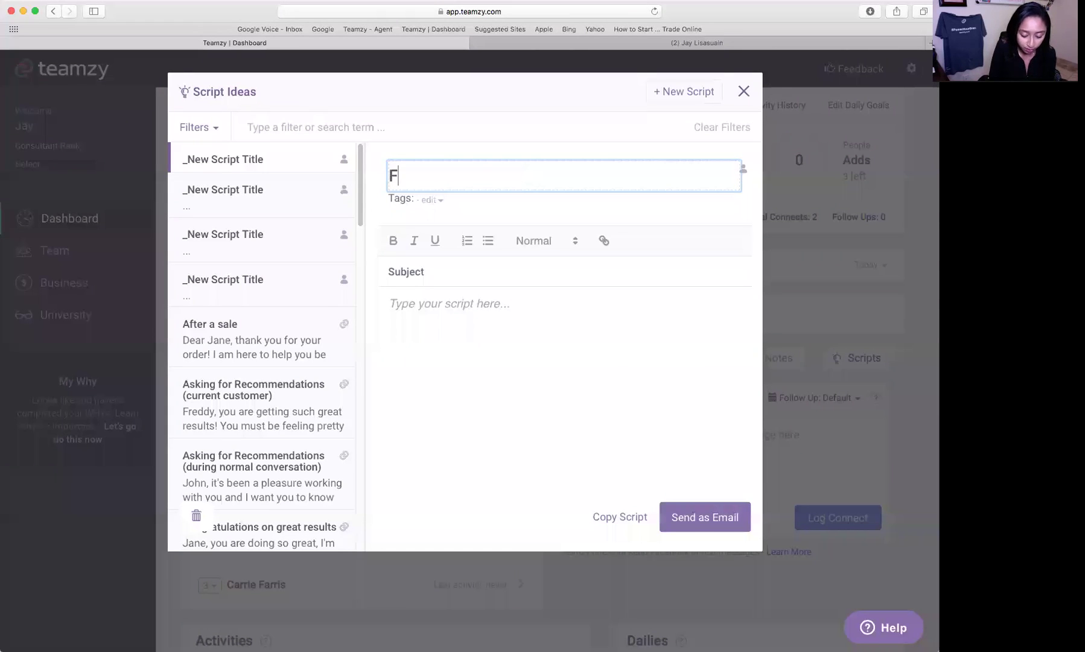
{"action": "type", "text": "ollow up to event"}
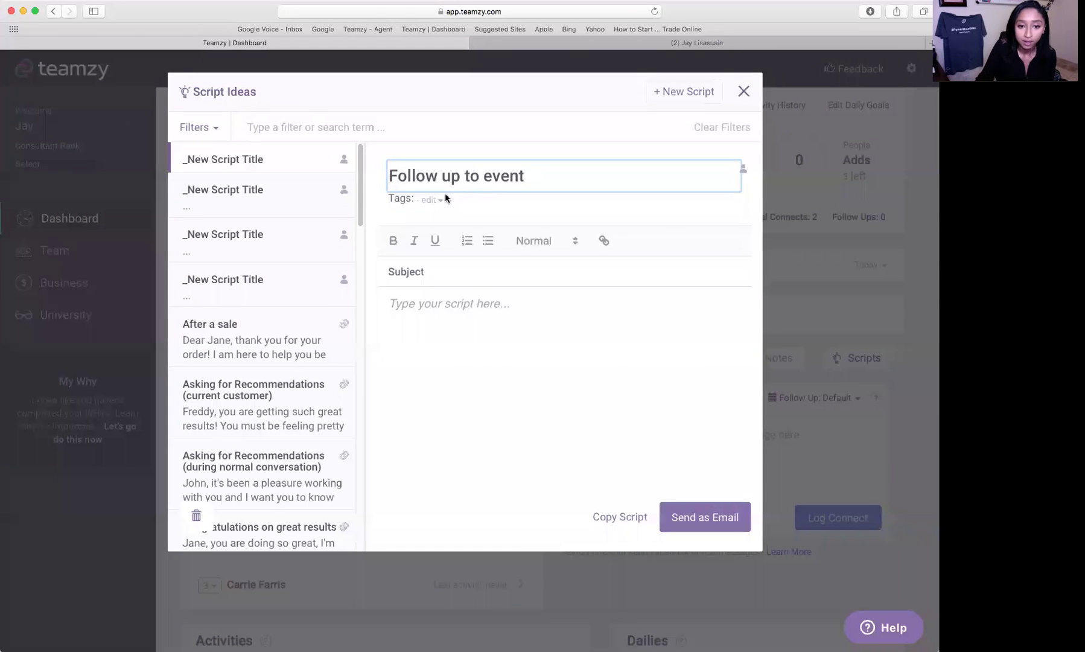
{"action": "left_click", "coordinate": [431, 200]}
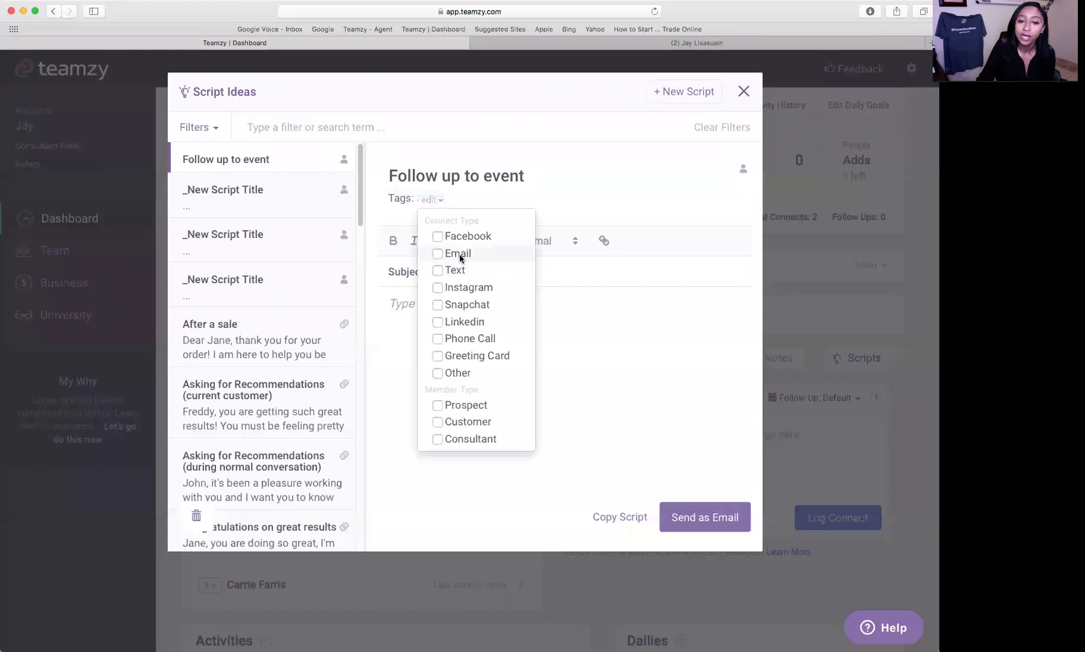
{"action": "left_click", "coordinate": [581, 269]}
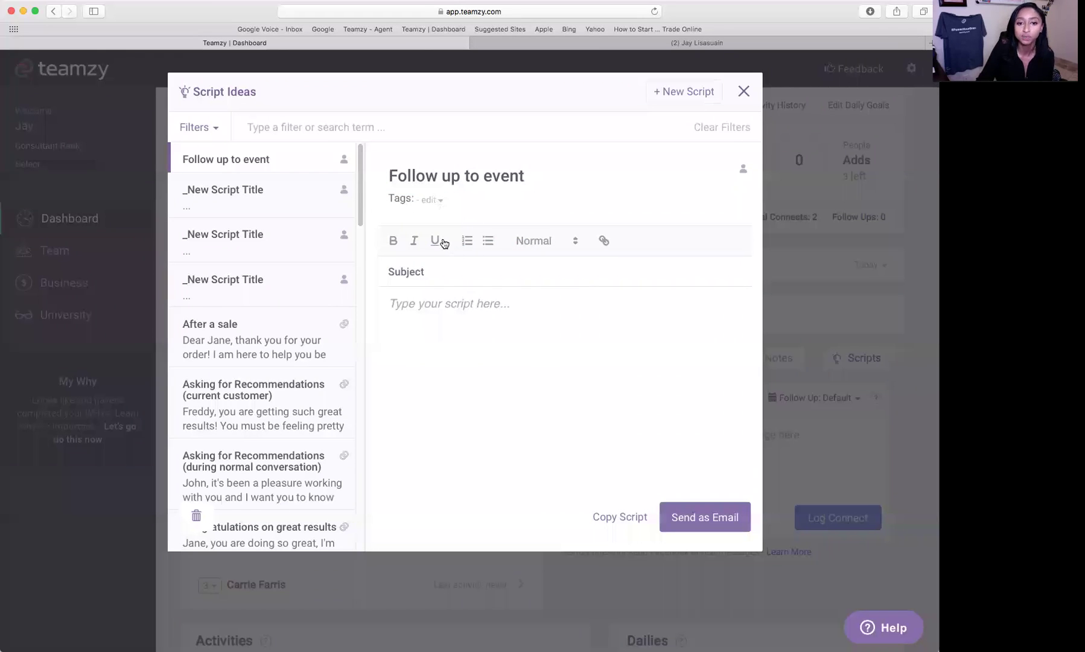
{"action": "left_click", "coordinate": [433, 206]}
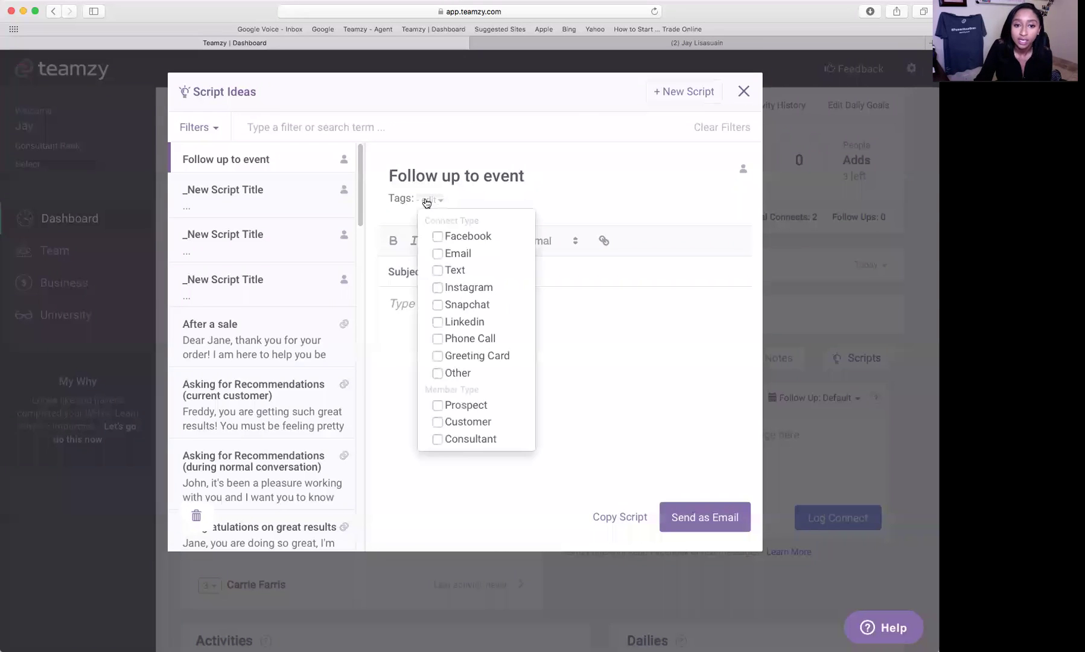
{"action": "left_click", "coordinate": [438, 235]}
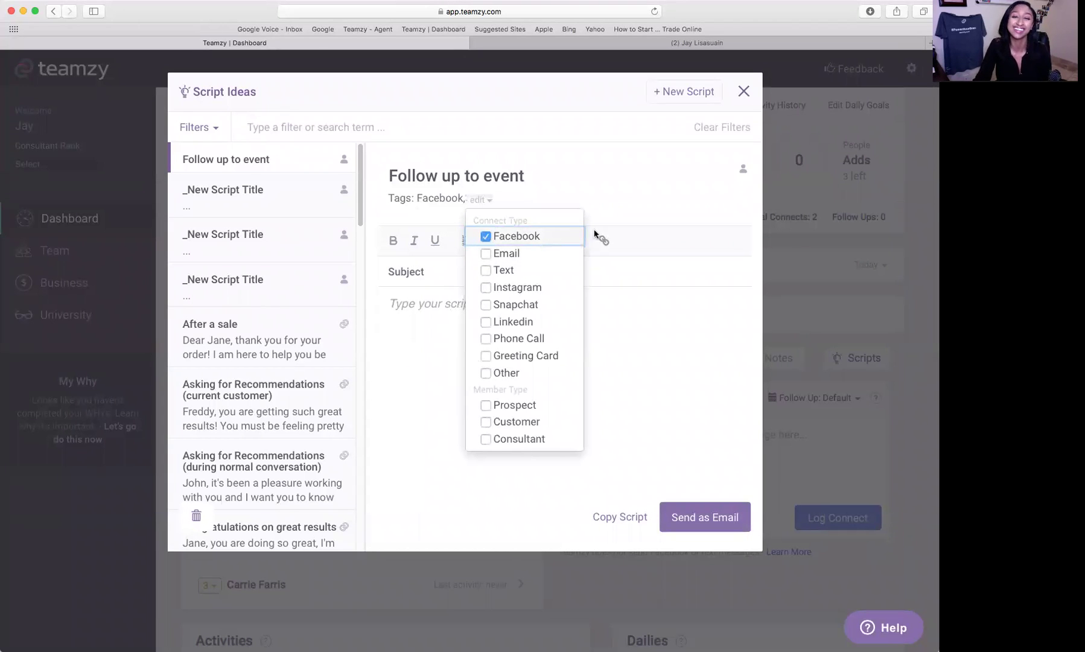
{"action": "left_click", "coordinate": [486, 200]}
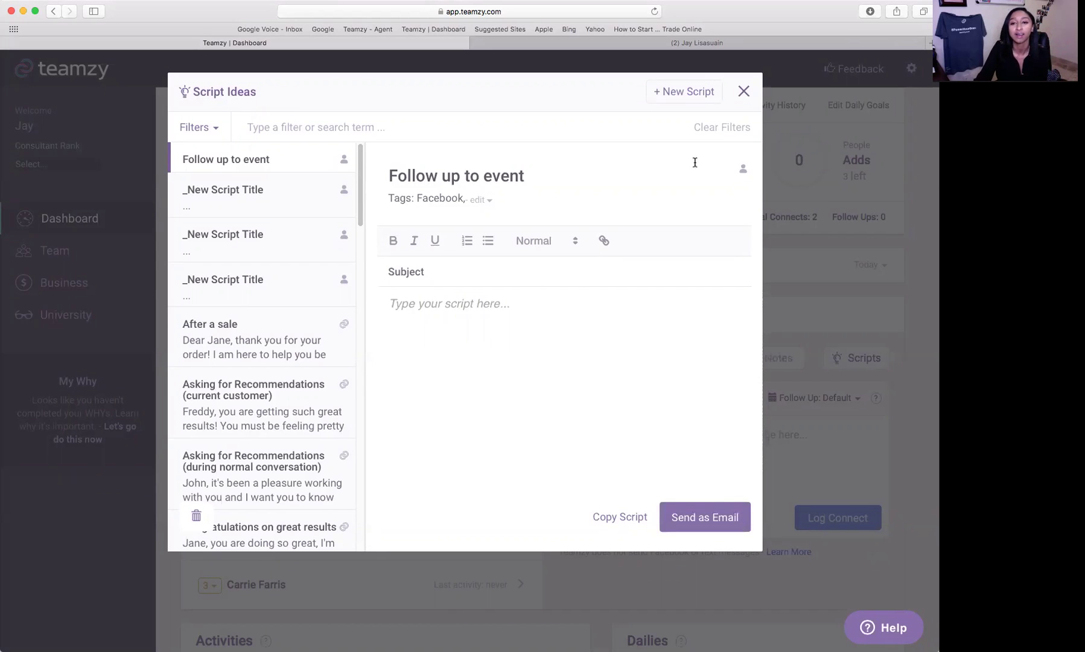
{"action": "left_click", "coordinate": [744, 90]}
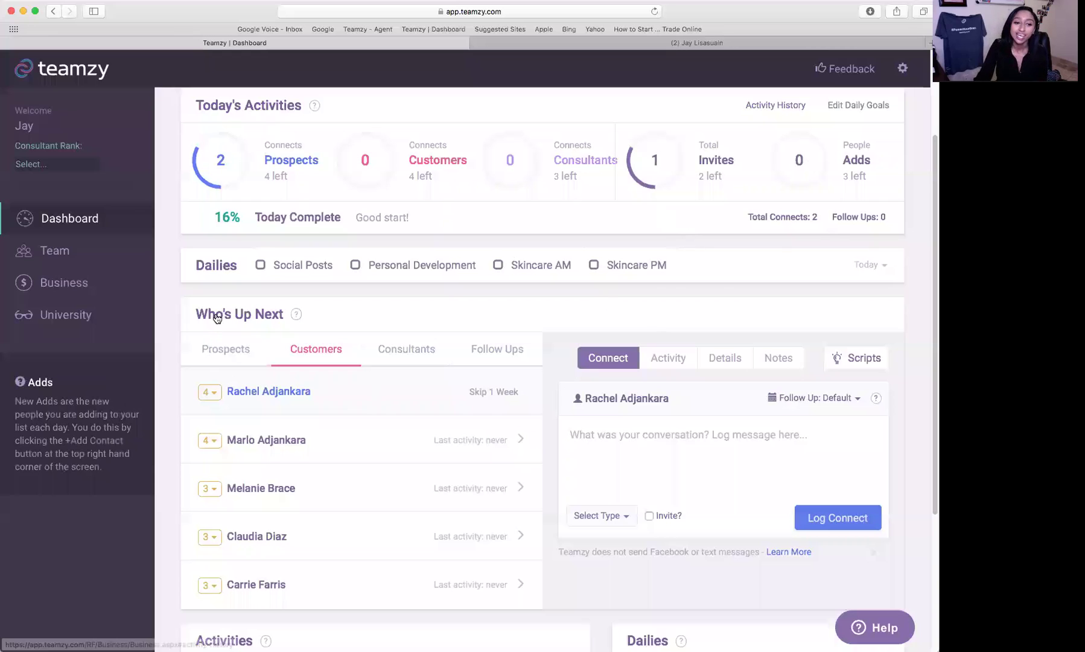
{"action": "scroll", "coordinate": [236, 423], "scroll_direction": "down", "scroll_amount": 1}
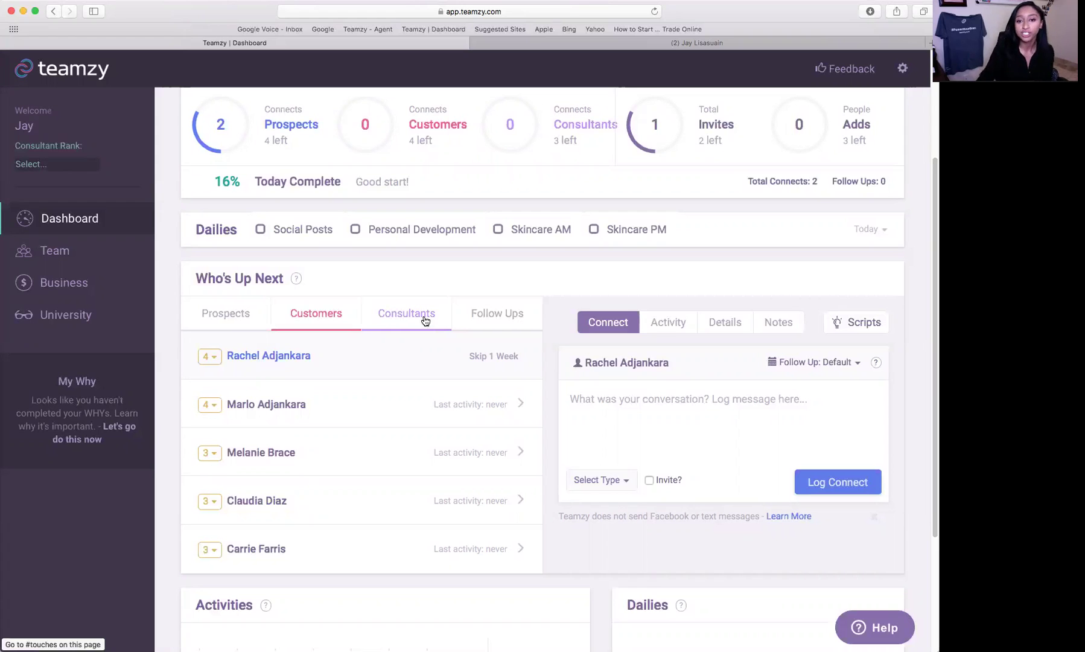
- Write the customer note 'Chatted about event' and set the connect type to Phone call
{"action": "left_click", "coordinate": [764, 407]}
{"action": "type", "text": "Chatted about event"}
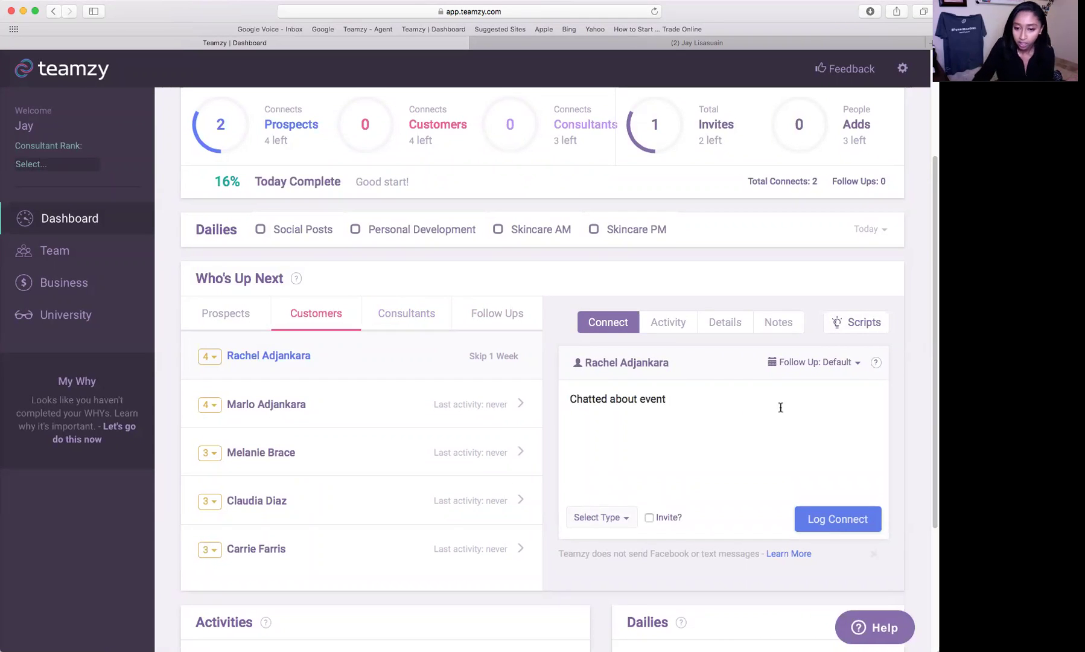
{"action": "left_click", "coordinate": [620, 524]}
{"action": "left_click", "coordinate": [741, 418]}
{"action": "left_click", "coordinate": [631, 523]}
{"action": "left_click", "coordinate": [649, 395]}
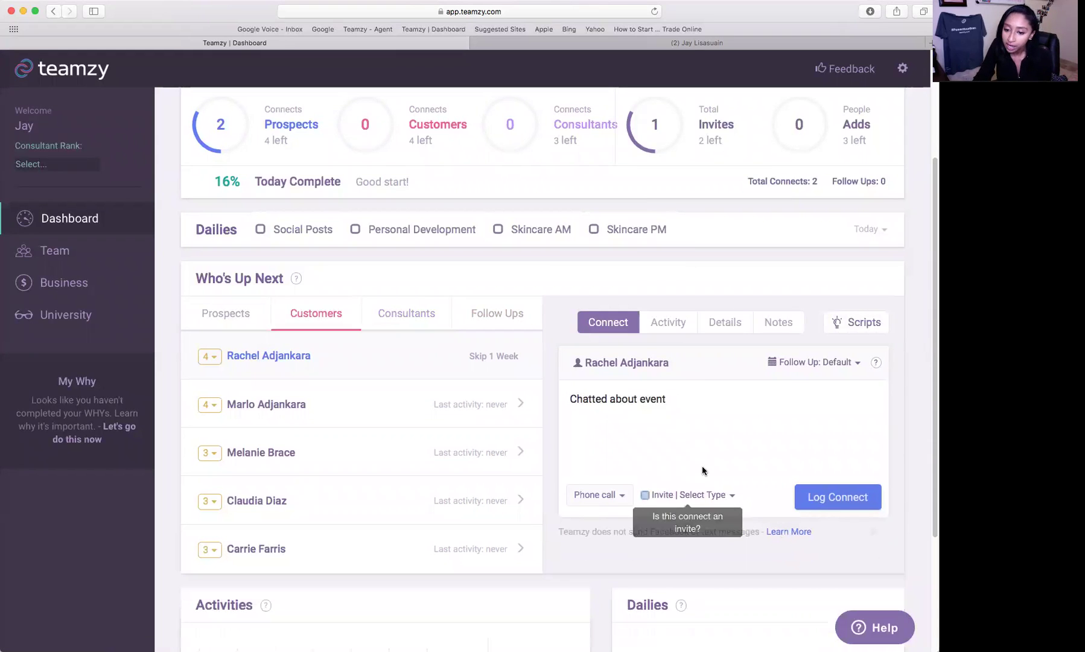
- Mark the call as an Event invite, set follow-up to Tomorrow, and log the connect
{"action": "left_click", "coordinate": [729, 499]}
{"action": "left_click", "coordinate": [703, 398]}
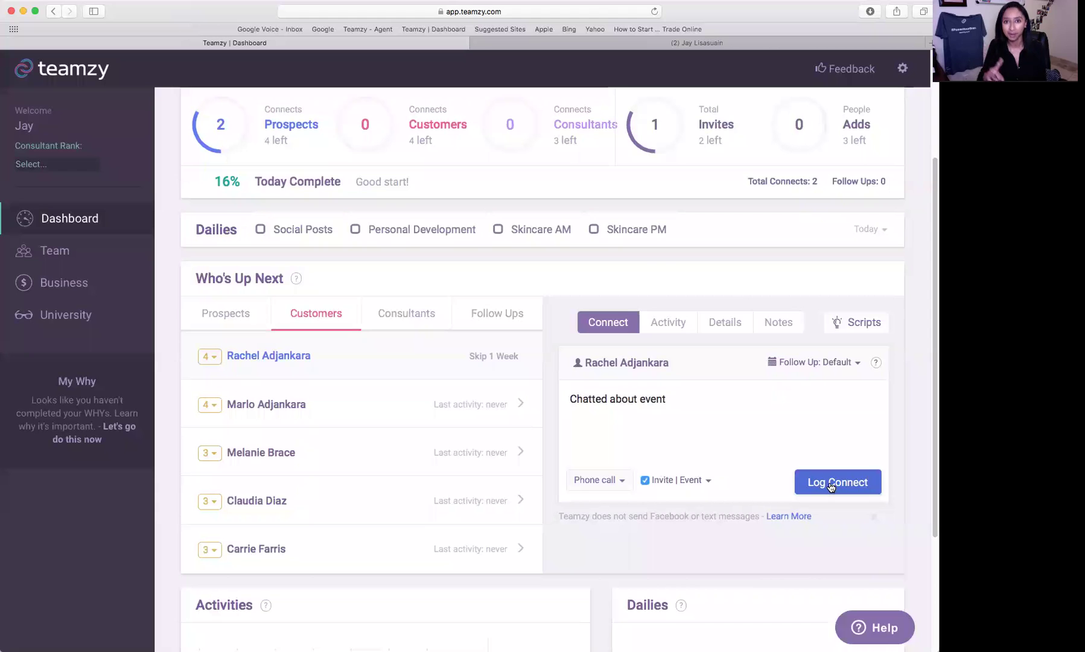
{"action": "left_click", "coordinate": [830, 485]}
{"action": "left_click", "coordinate": [822, 367]}
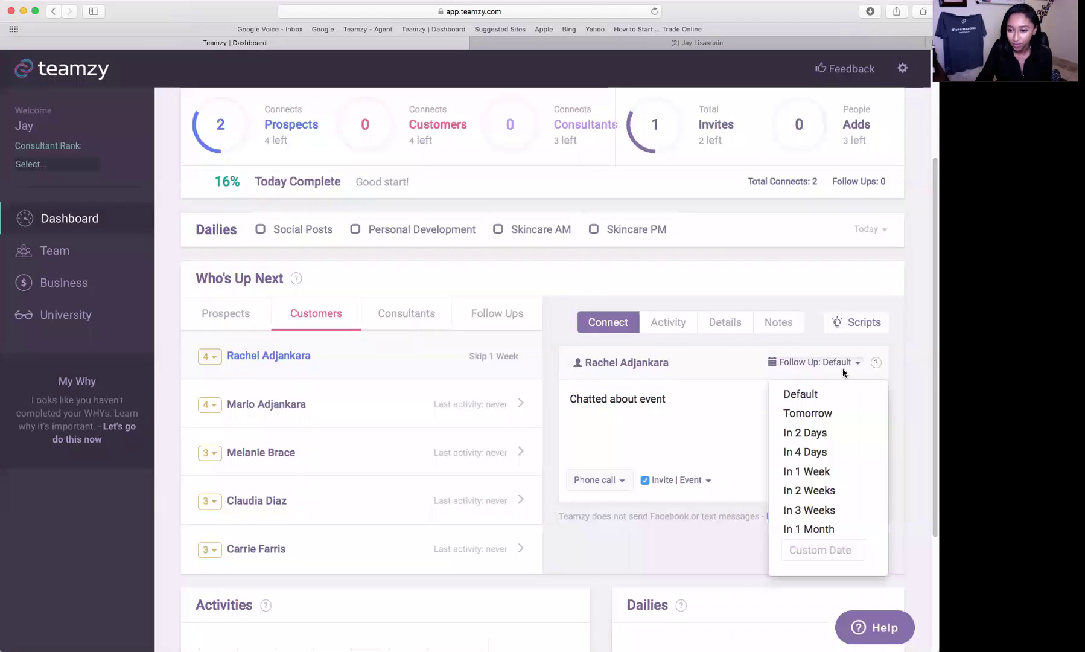
{"action": "left_click", "coordinate": [873, 417]}
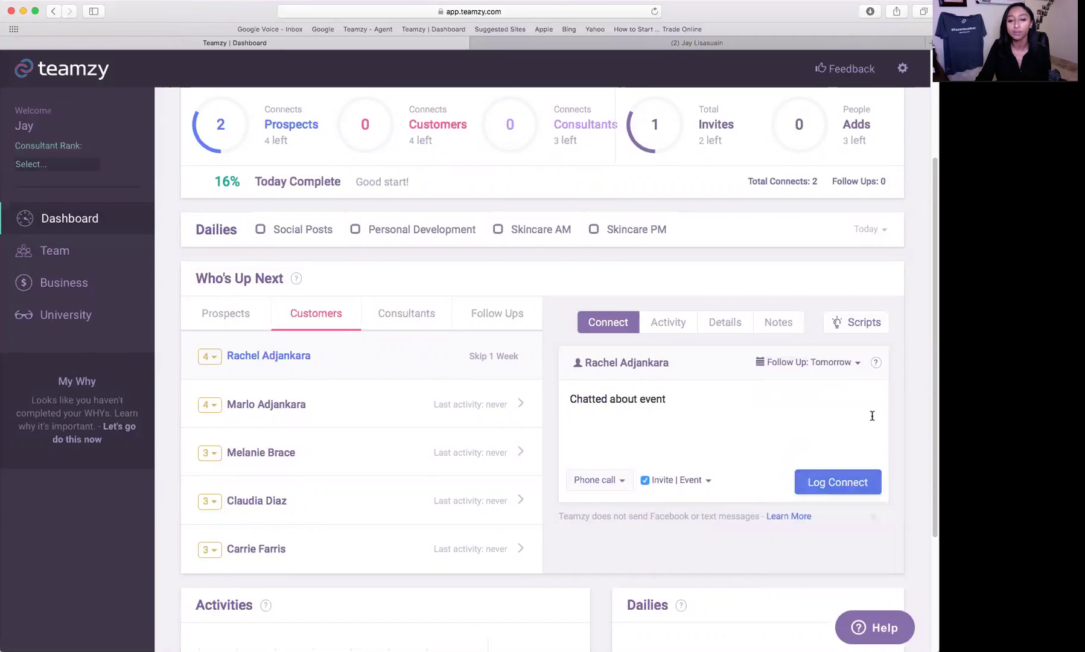
{"action": "left_click", "coordinate": [857, 486]}
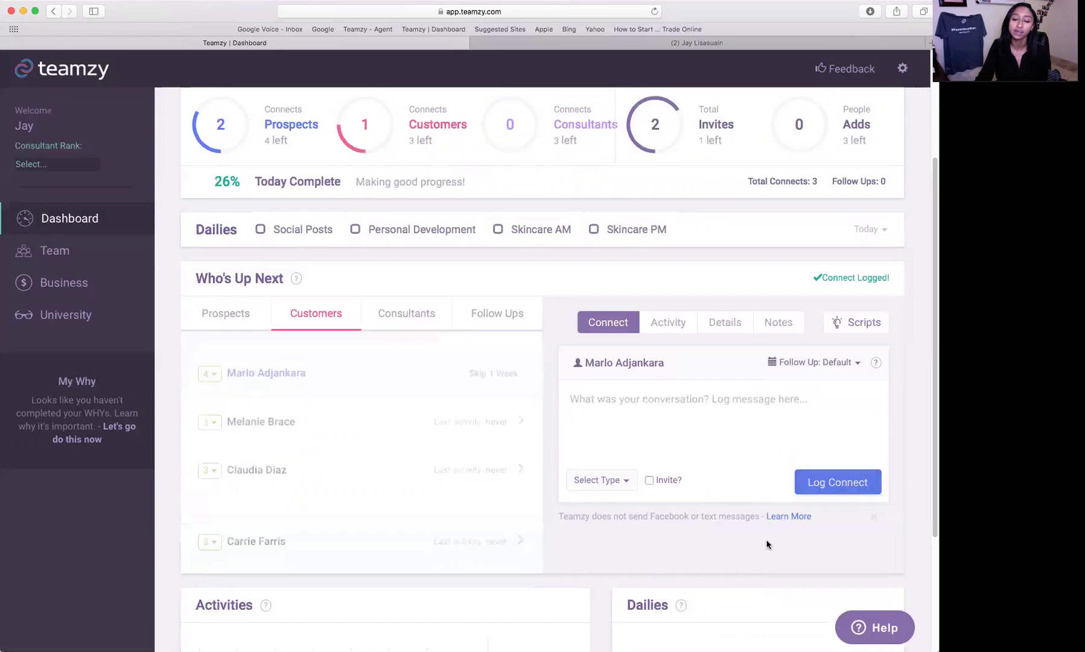
{"action": "scroll", "coordinate": [766, 543], "scroll_direction": "up", "scroll_amount": 3}
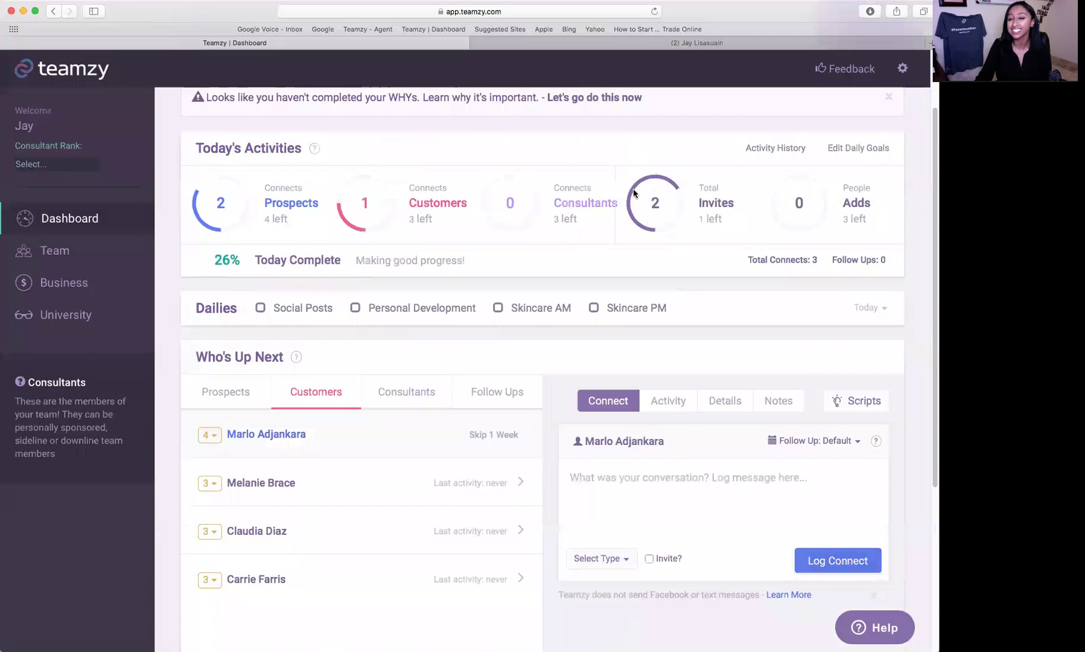
{"action": "scroll", "coordinate": [830, 232], "scroll_direction": "down", "scroll_amount": 1}
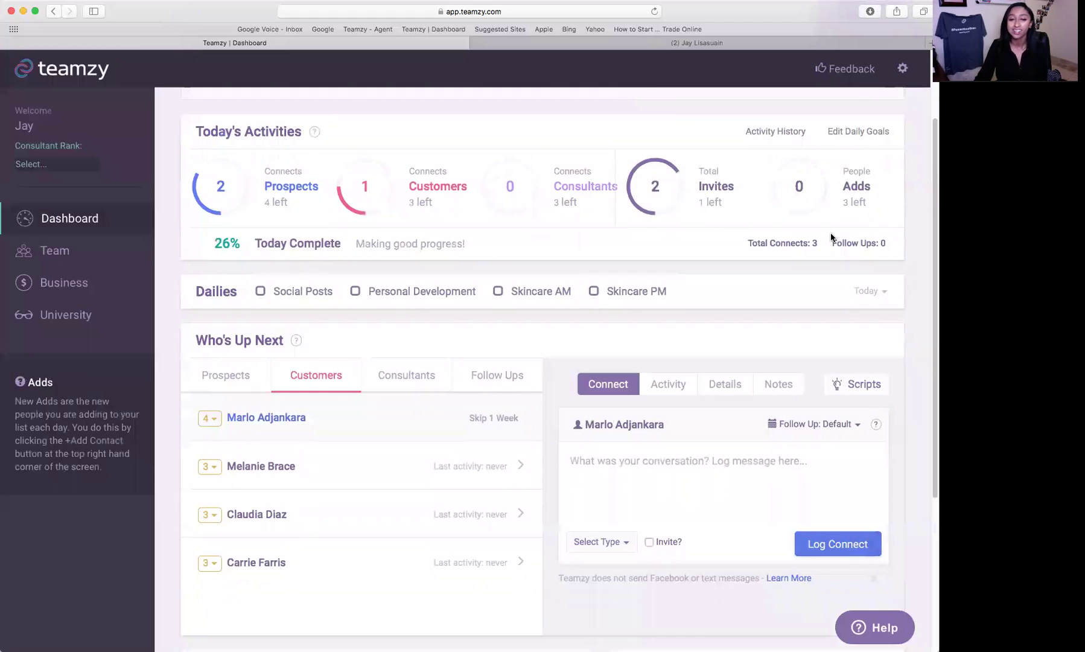
{"action": "scroll", "coordinate": [481, 324], "scroll_direction": "down", "scroll_amount": 2}
- Show the Follow Ups list in Who's Up Next, then go to the Search contact field
{"action": "left_click", "coordinate": [481, 325]}
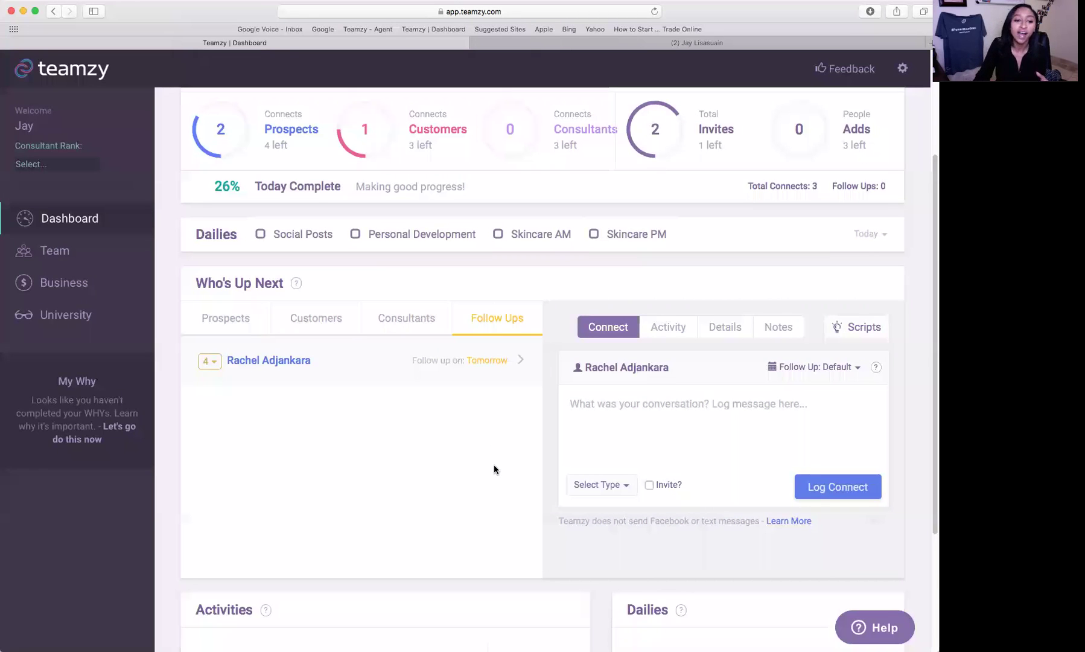
{"action": "scroll", "coordinate": [494, 467], "scroll_direction": "up", "scroll_amount": 5}
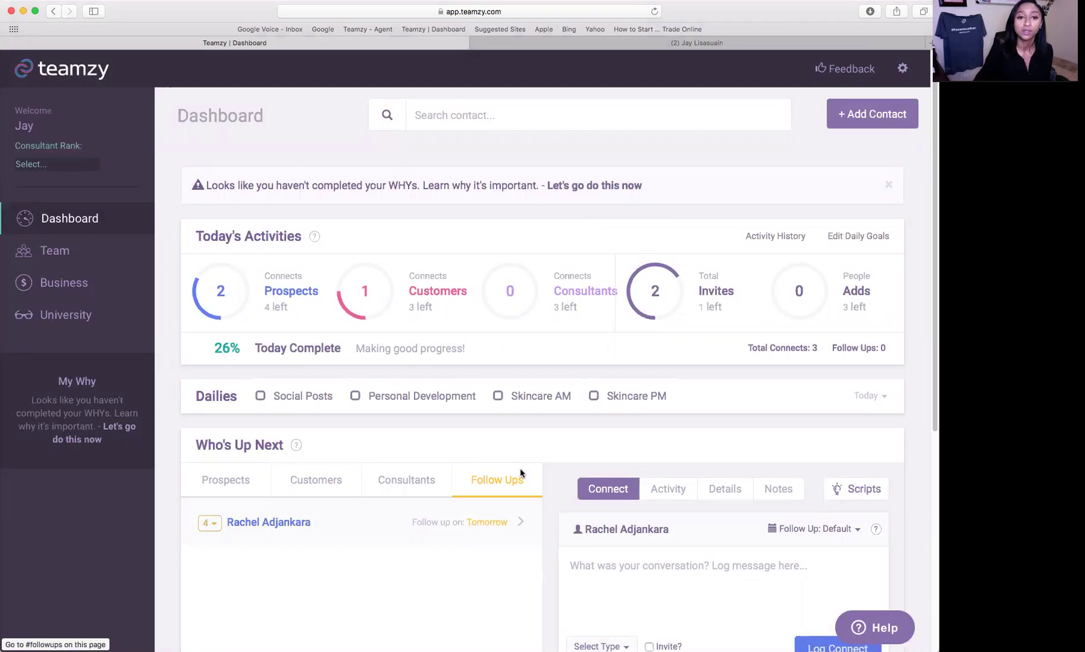
{"action": "left_click", "coordinate": [508, 117]}
- Search for the contact by first name and open their record: rank 5, tagged facebook, Prospect
{"action": "type", "text": "william"}
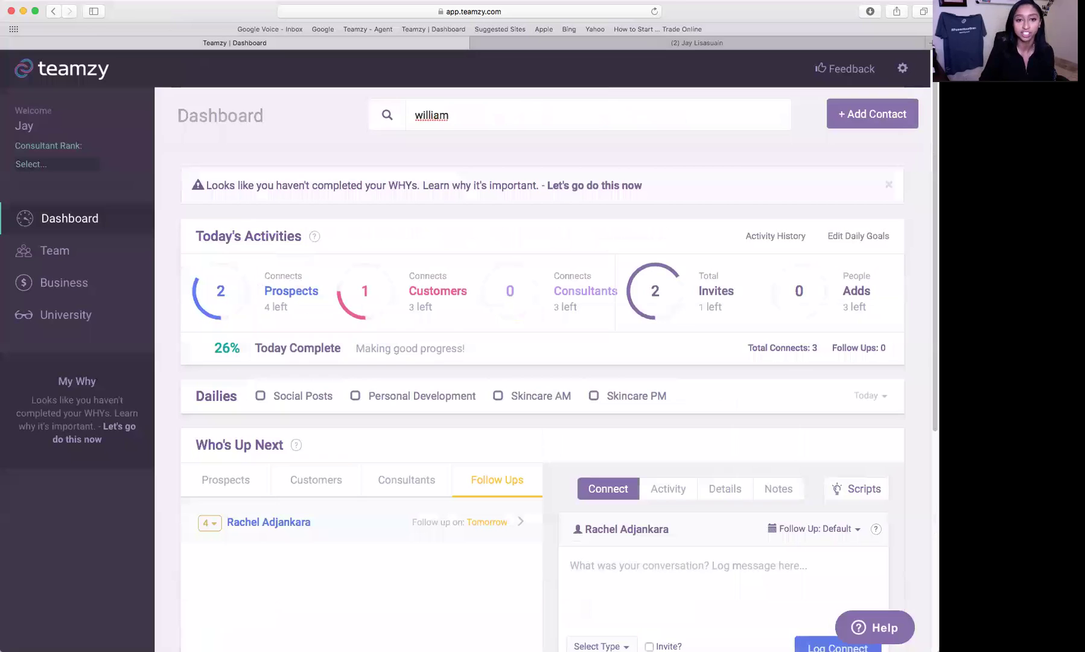
{"action": "key", "text": "alt+BackSpace"}
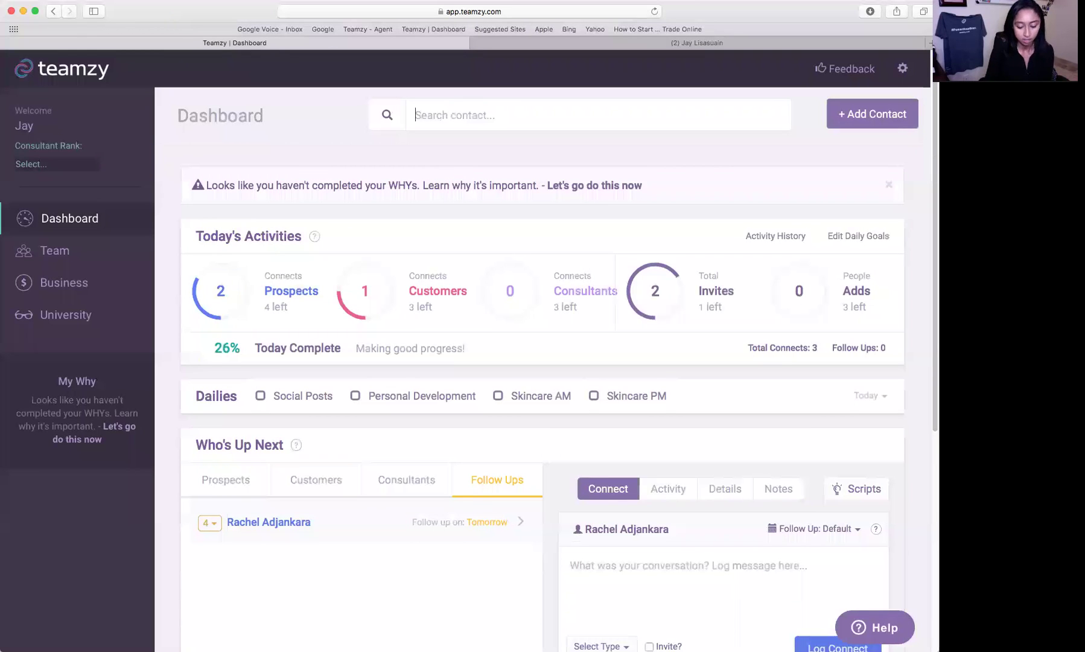
{"action": "type", "text": "Will"}
{"action": "key", "text": "Return"}
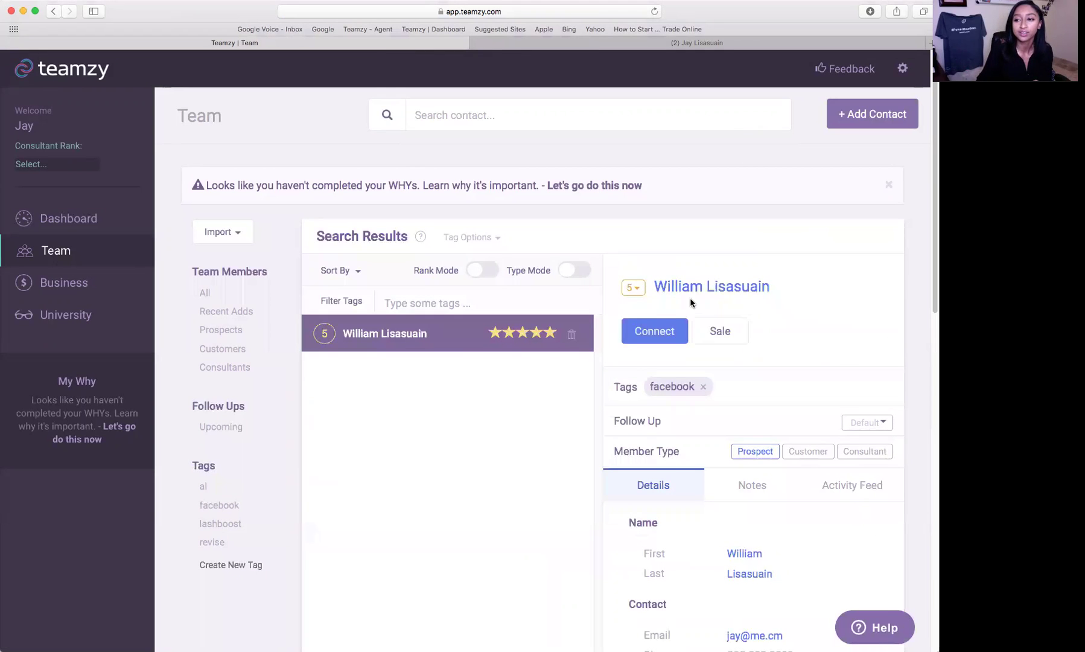
{"action": "scroll", "coordinate": [721, 300], "scroll_direction": "down", "scroll_amount": 3}
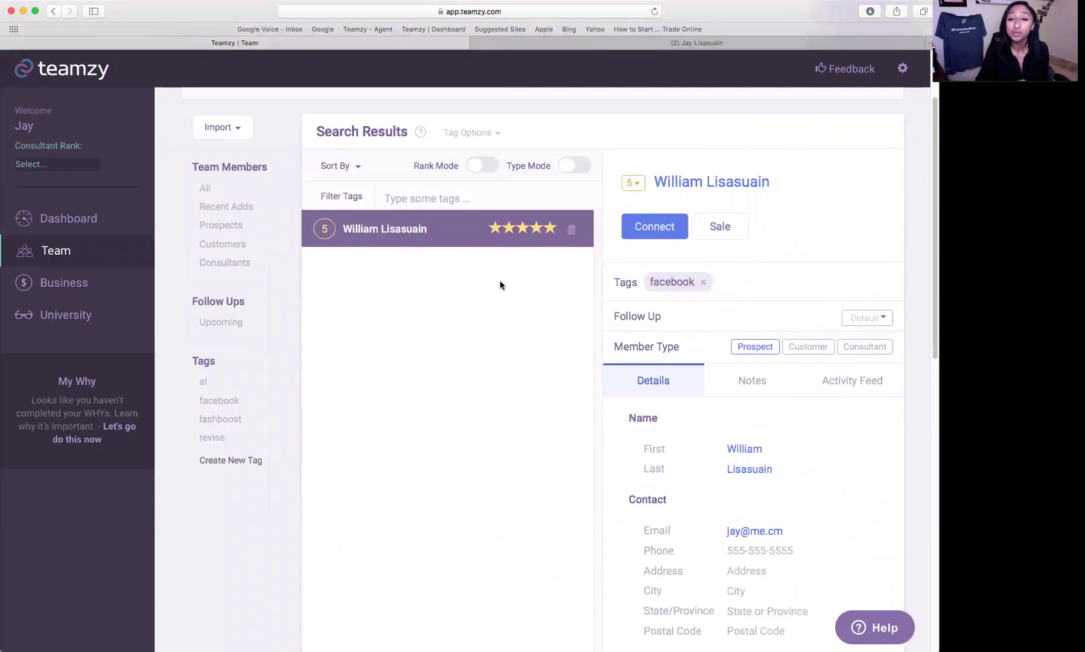
{"action": "scroll", "coordinate": [688, 355], "scroll_direction": "down", "scroll_amount": 1}
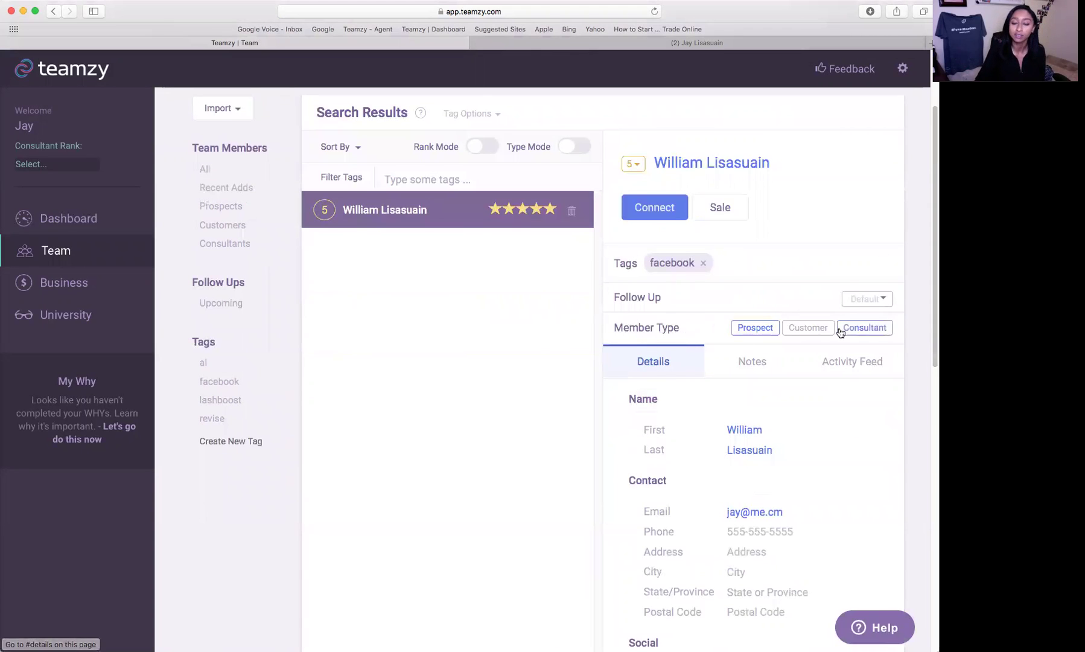
{"action": "scroll", "coordinate": [873, 378], "scroll_direction": "down", "scroll_amount": 1}
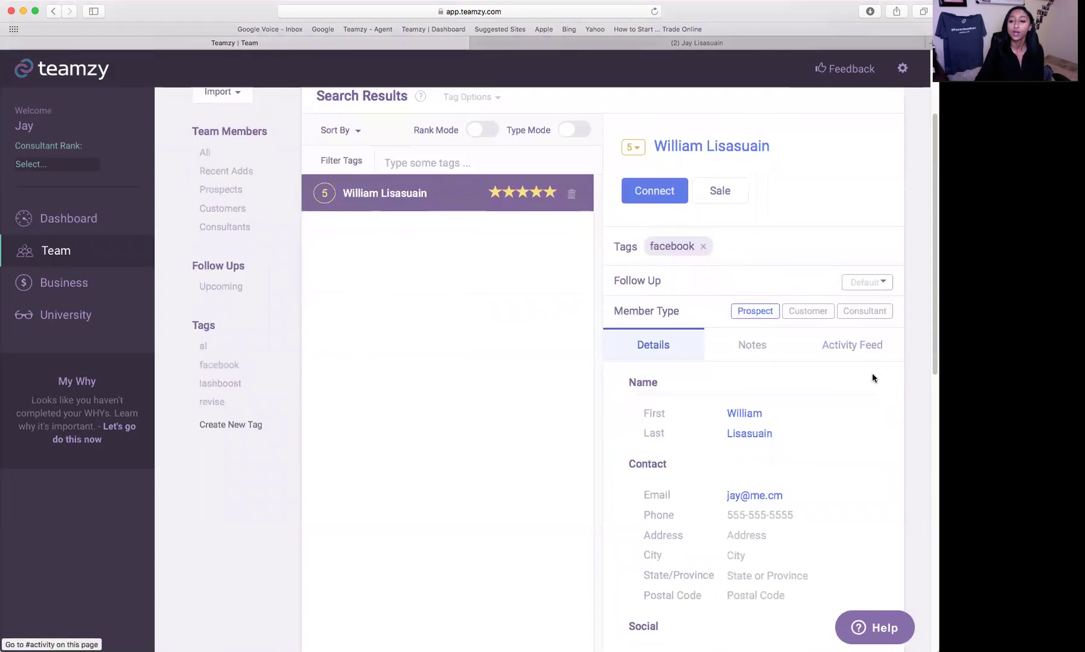
- Open the prospect's Activity Feed and expand the 'Chatted about upcoming event.' Facebook Message entry
{"action": "left_click", "coordinate": [863, 347]}
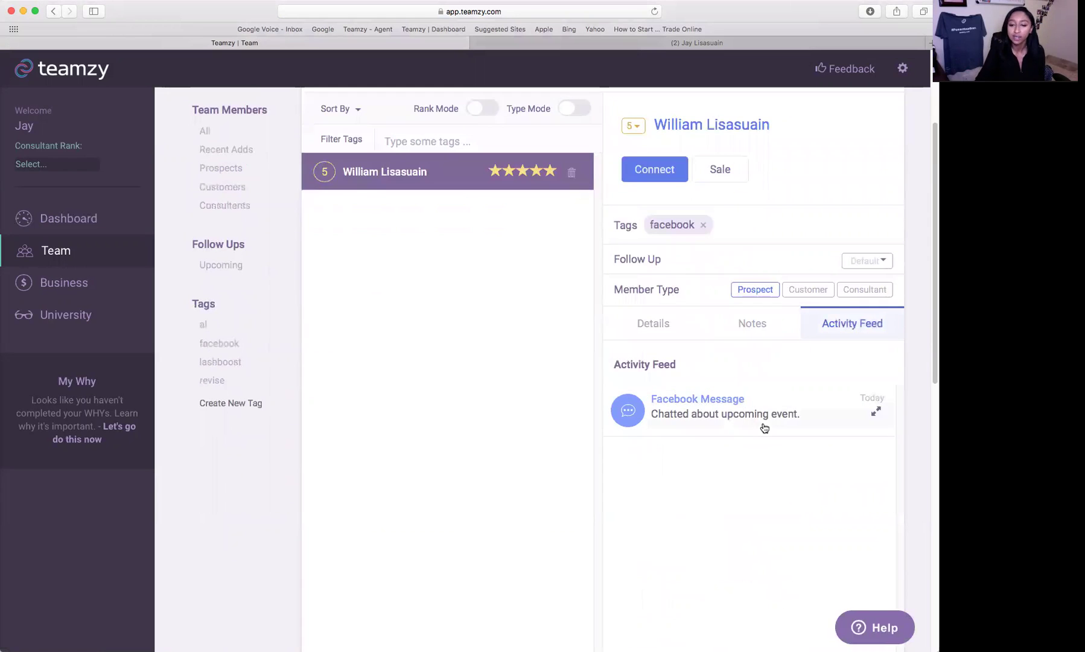
{"action": "left_click", "coordinate": [741, 428]}
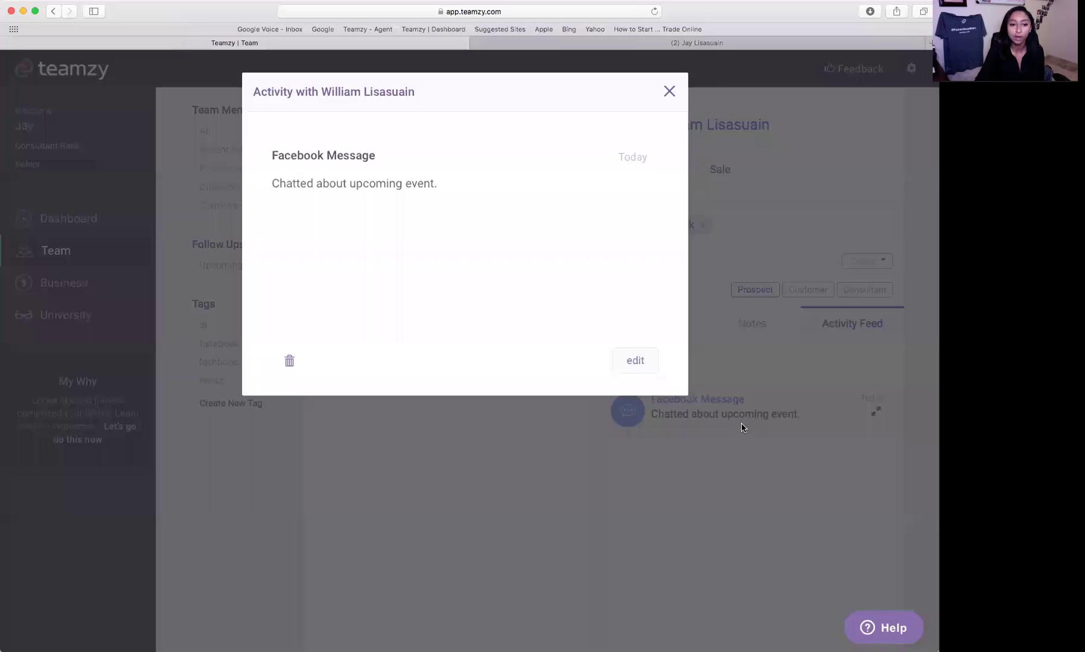
{"action": "left_click", "coordinate": [670, 91]}
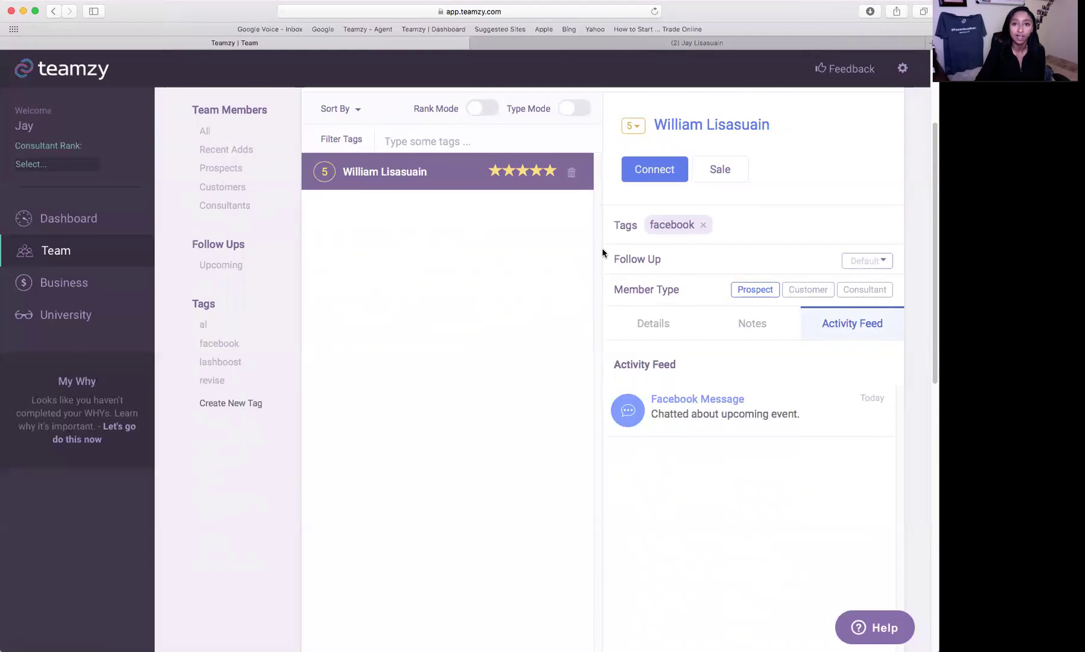
{"action": "left_click", "coordinate": [872, 263]}
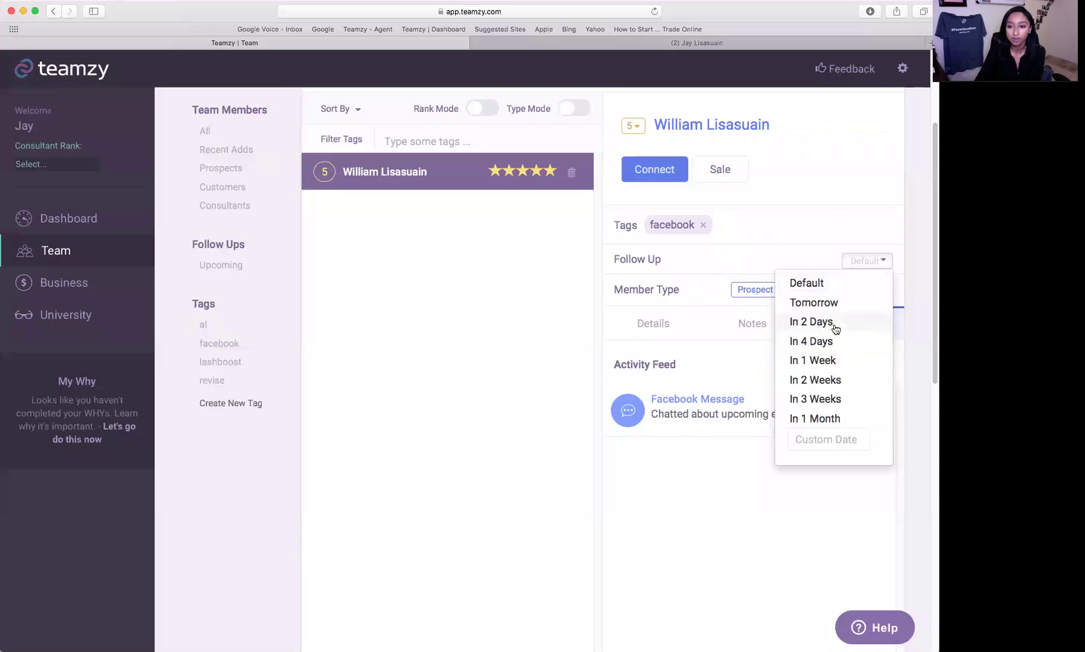
- Set the prospect's follow-up to the custom date 02/27/2017 and return to the dashboard
{"action": "left_click", "coordinate": [832, 447]}
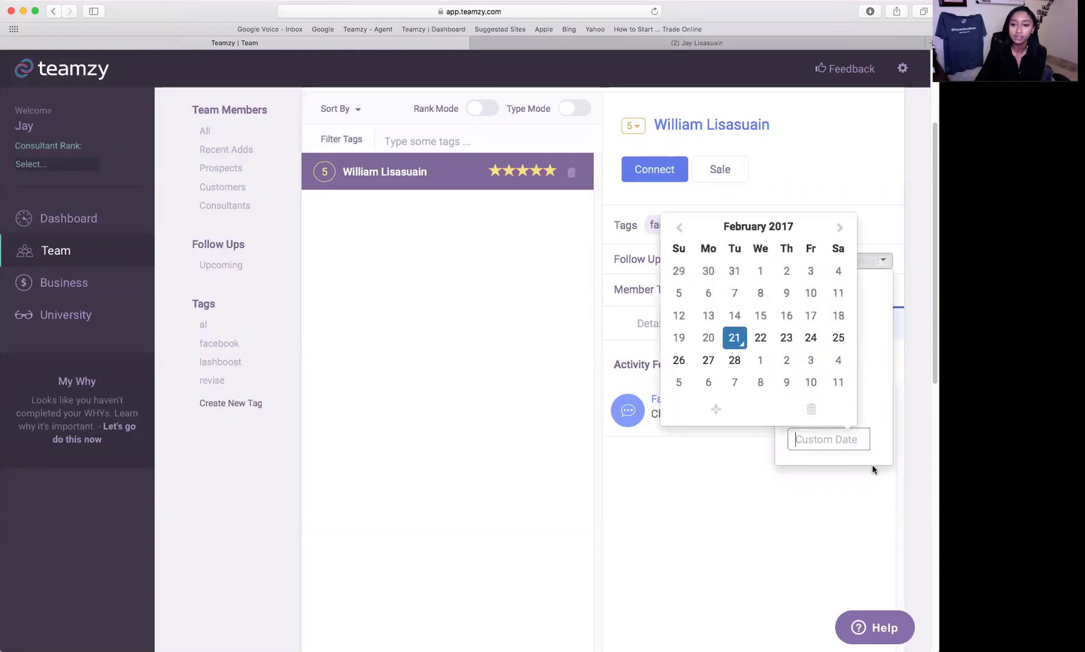
{"action": "left_click", "coordinate": [708, 358]}
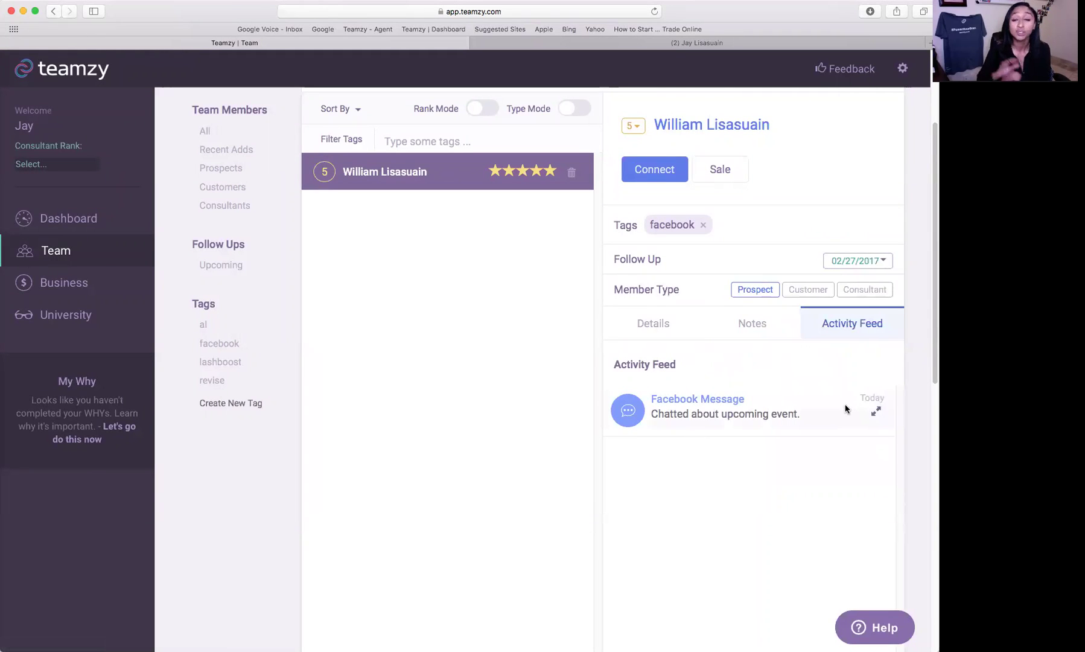
{"action": "left_click", "coordinate": [66, 218]}
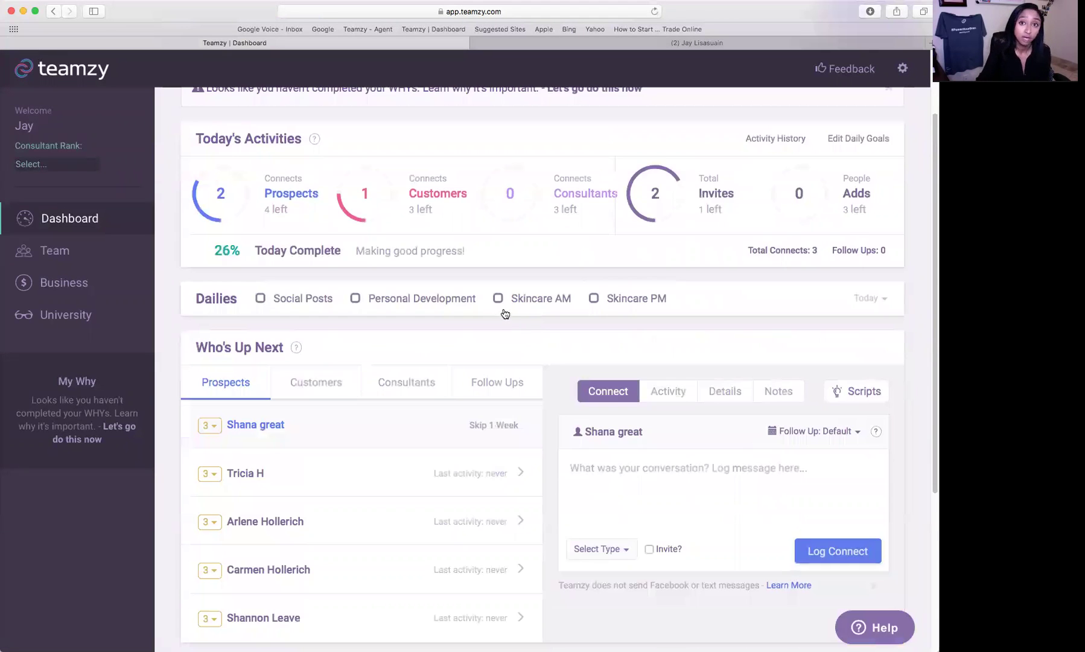
- Review the Follow Ups list, then open the Team page listing all 28 contacts
{"action": "scroll", "coordinate": [543, 384], "scroll_direction": "down", "scroll_amount": 1}
{"action": "left_click", "coordinate": [505, 375]}
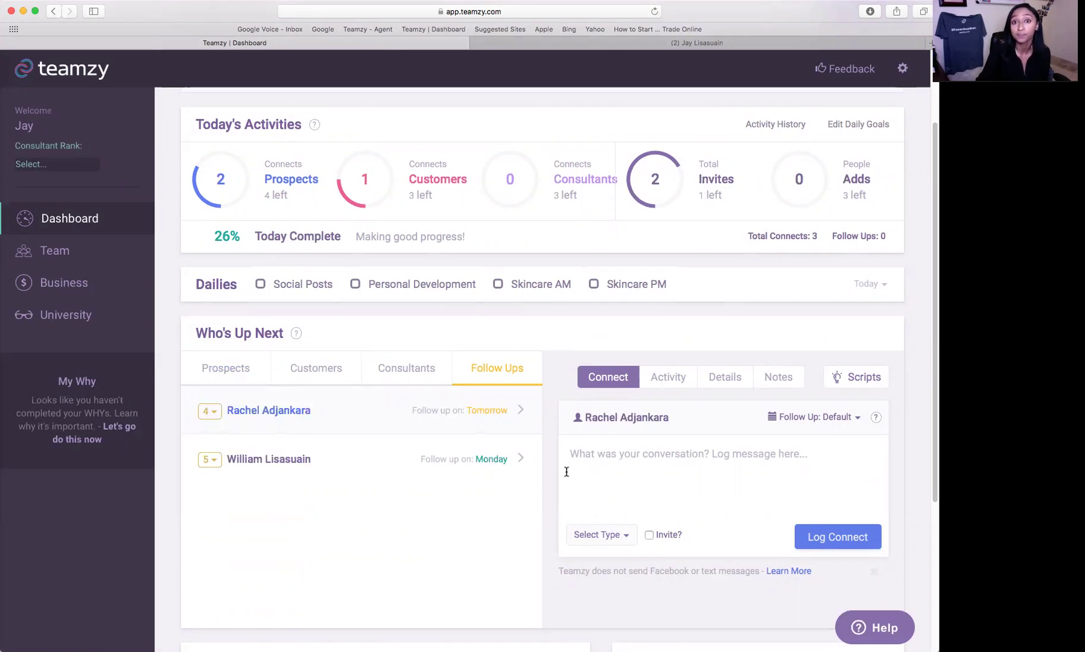
{"action": "scroll", "coordinate": [565, 472], "scroll_direction": "down", "scroll_amount": 2}
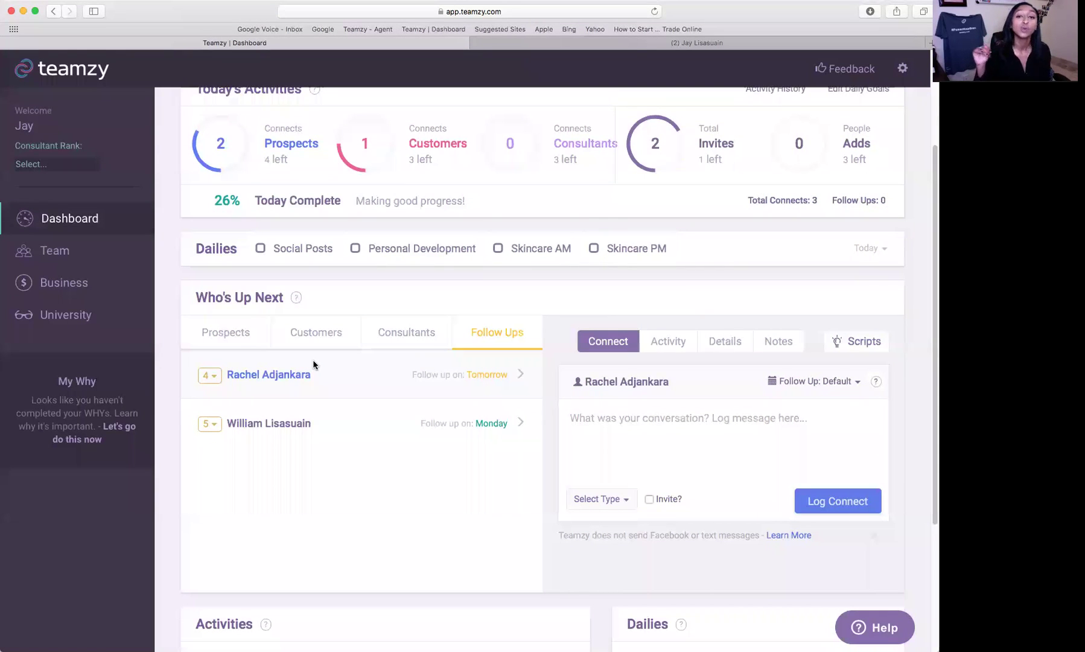
{"action": "left_click", "coordinate": [54, 251]}
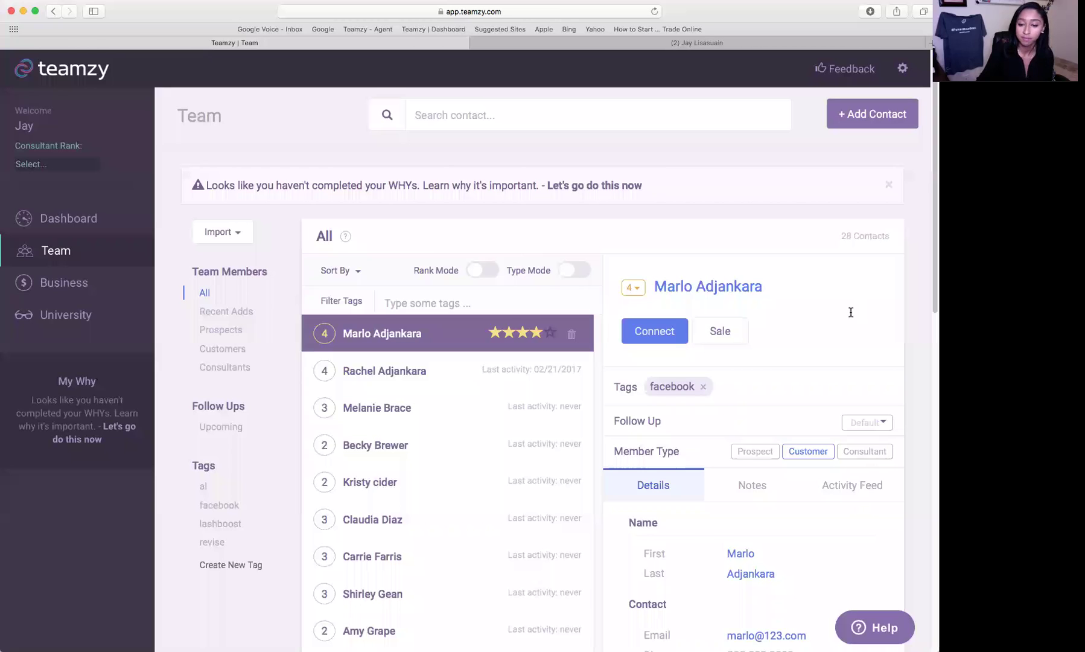
- Show the Upcoming follow-ups list
{"action": "scroll", "coordinate": [289, 332], "scroll_direction": "down", "scroll_amount": 2}
{"action": "left_click", "coordinate": [236, 361]}
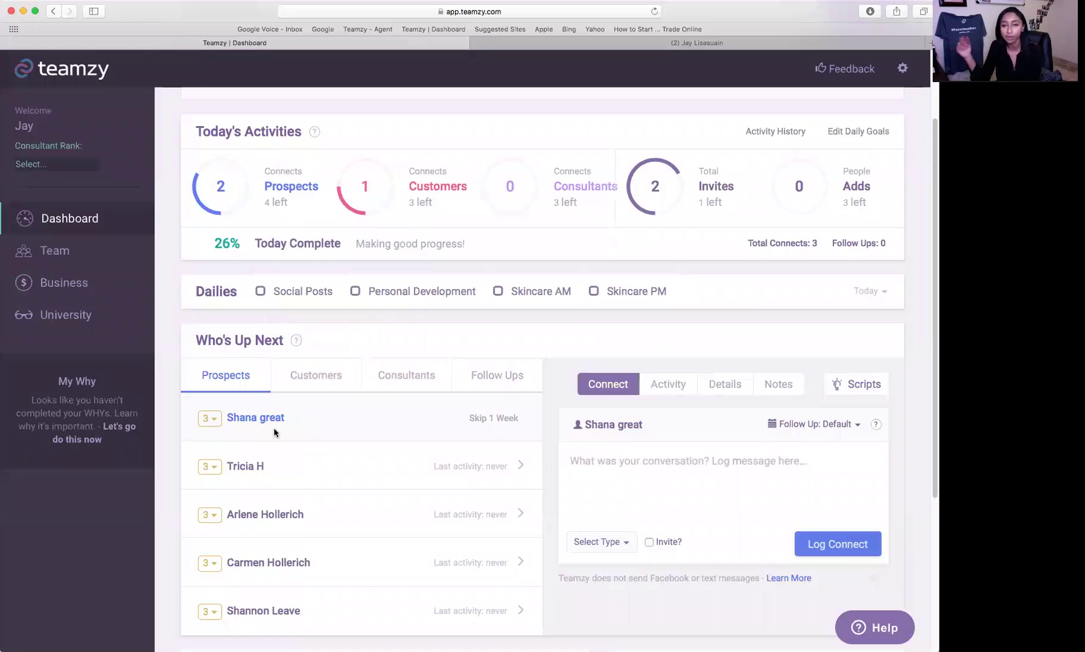
- Set the top Who's Up Next prospect's follow-up to 'In 2 Weeks'
{"action": "left_click", "coordinate": [847, 425]}
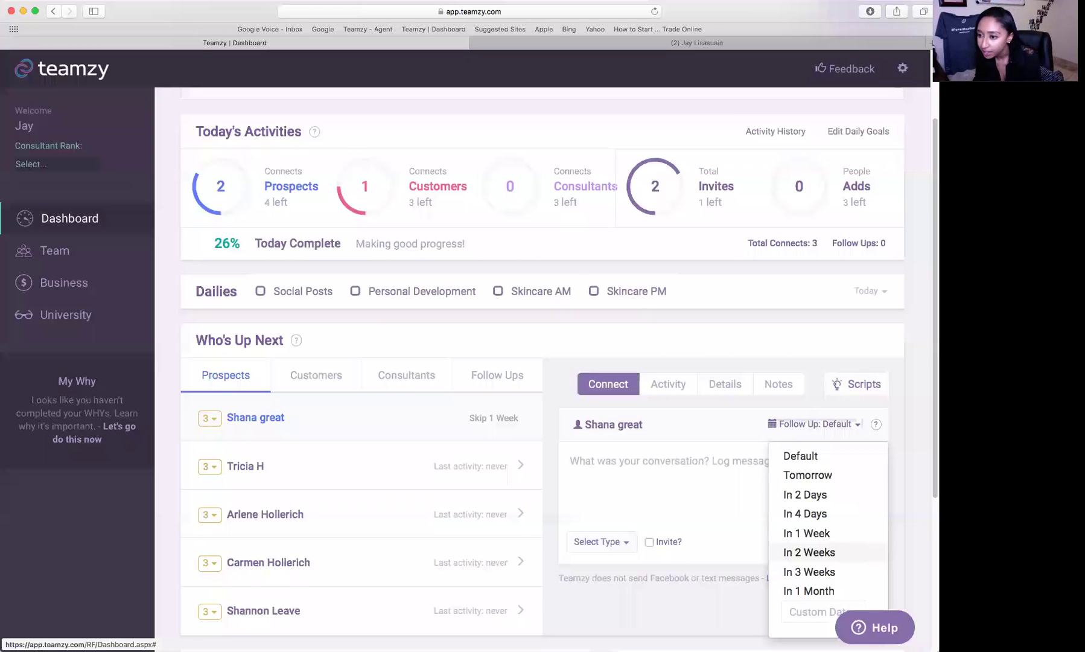
{"action": "left_click", "coordinate": [809, 552]}
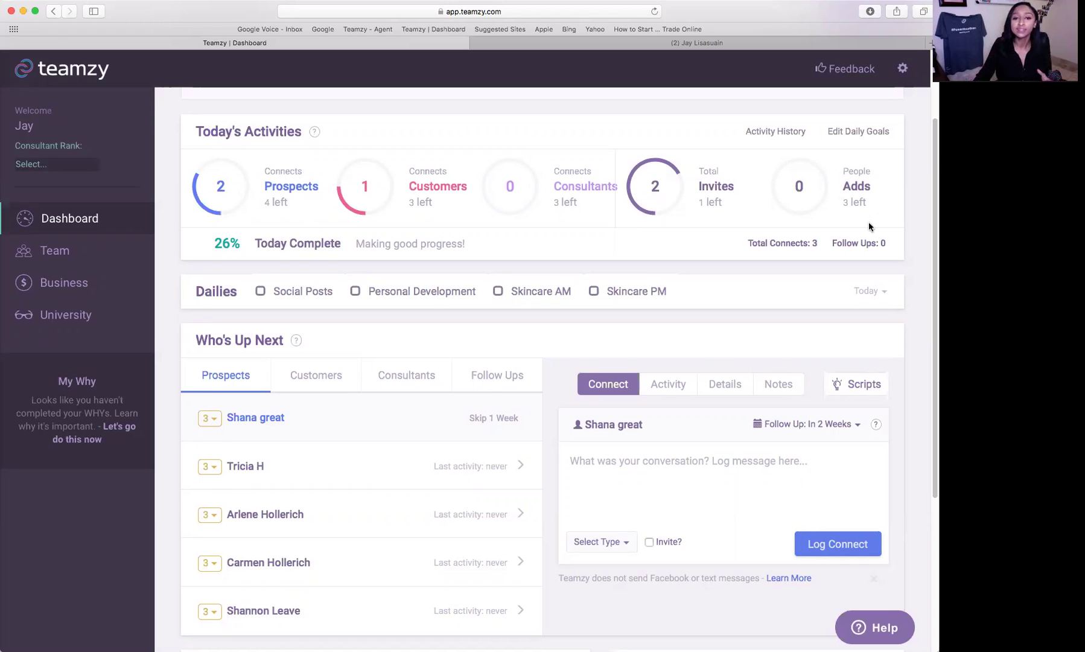
{"action": "scroll", "coordinate": [785, 254], "scroll_direction": "up", "scroll_amount": 3}
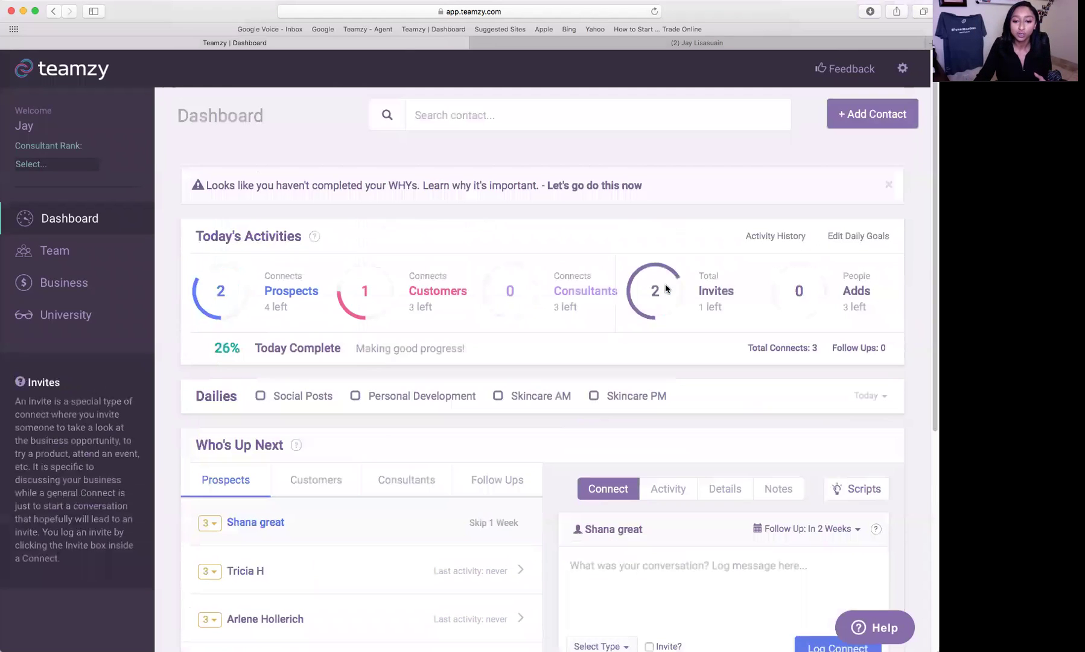
- Search for the four-star facebook-tagged customer by name and open their contact details
{"action": "left_click", "coordinate": [450, 117]}
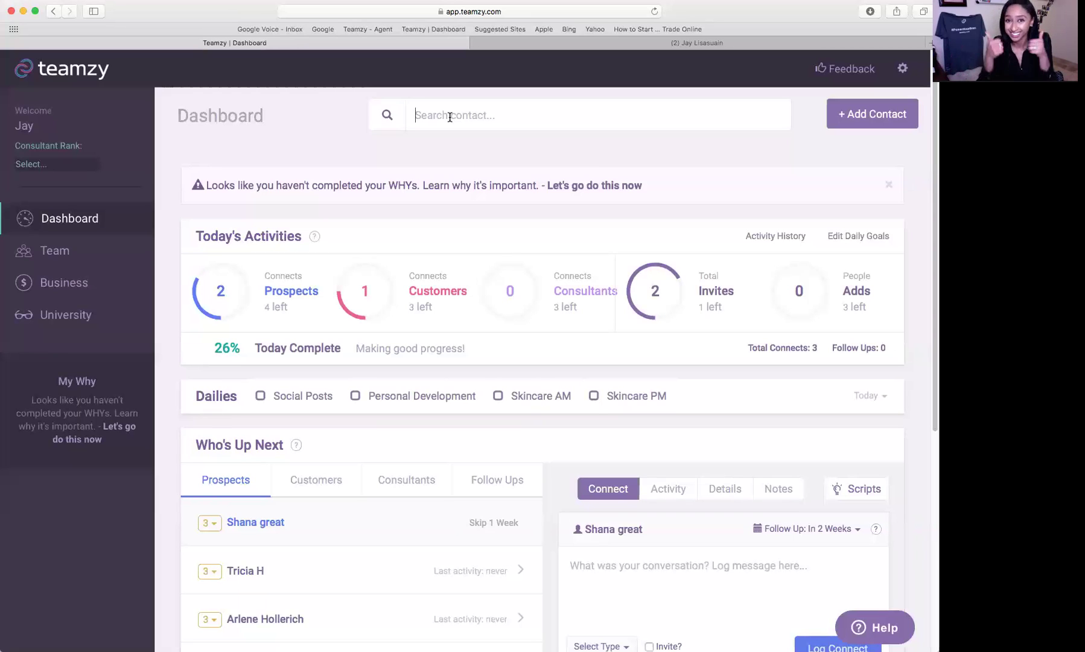
{"action": "type", "text": "rach"}
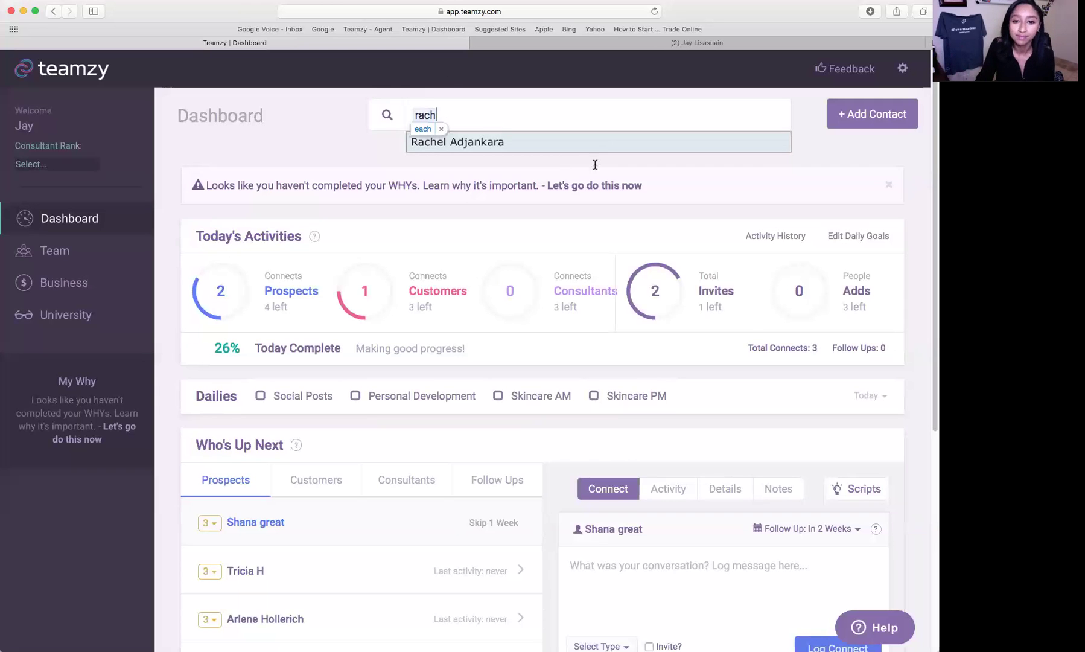
{"action": "left_click", "coordinate": [496, 139]}
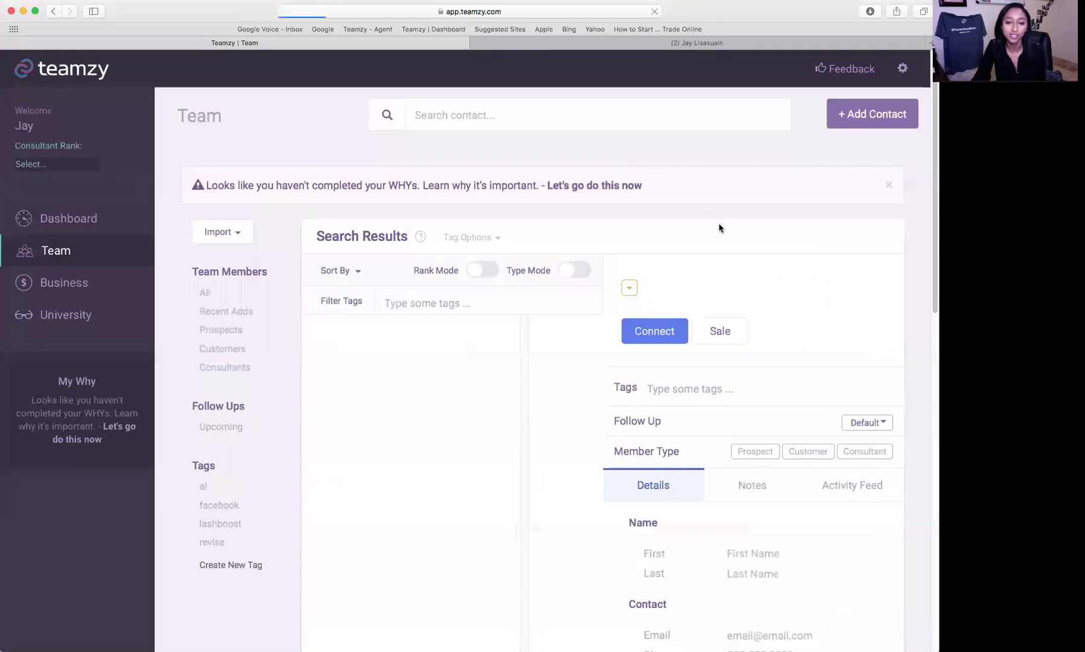
{"action": "scroll", "coordinate": [828, 309], "scroll_direction": "down", "scroll_amount": 3}
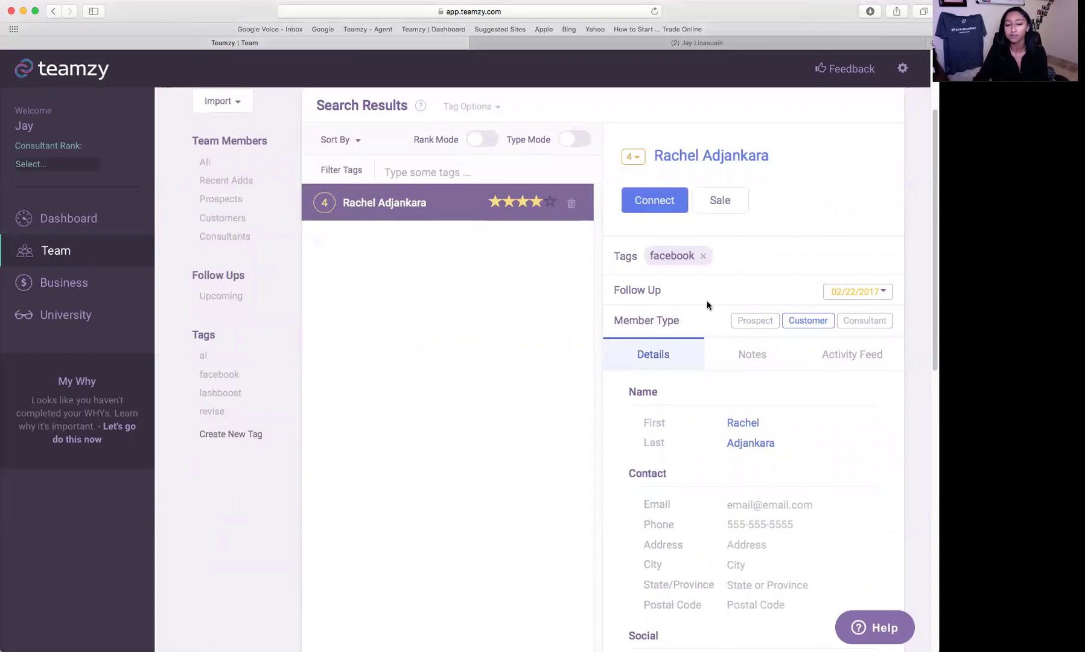
{"action": "scroll", "coordinate": [703, 301], "scroll_direction": "up", "scroll_amount": 3}
{"action": "left_click", "coordinate": [482, 108]}
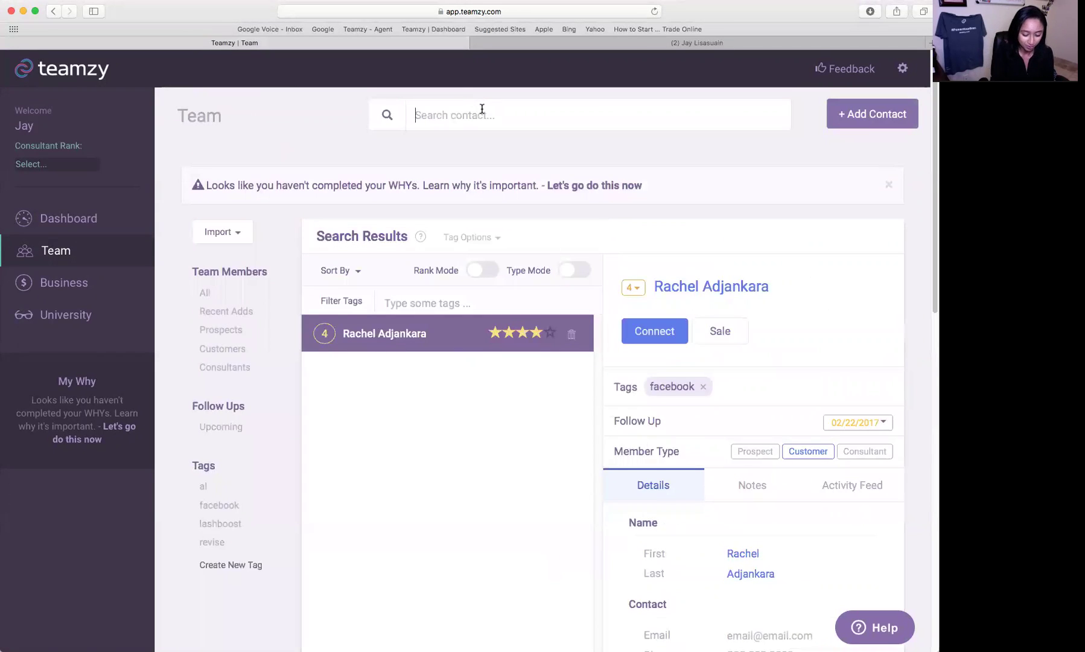
- Find the rank-3 facebook-tagged prospect and set their follow-up to 'In 2 Weeks'
{"action": "type", "text": "ha"}
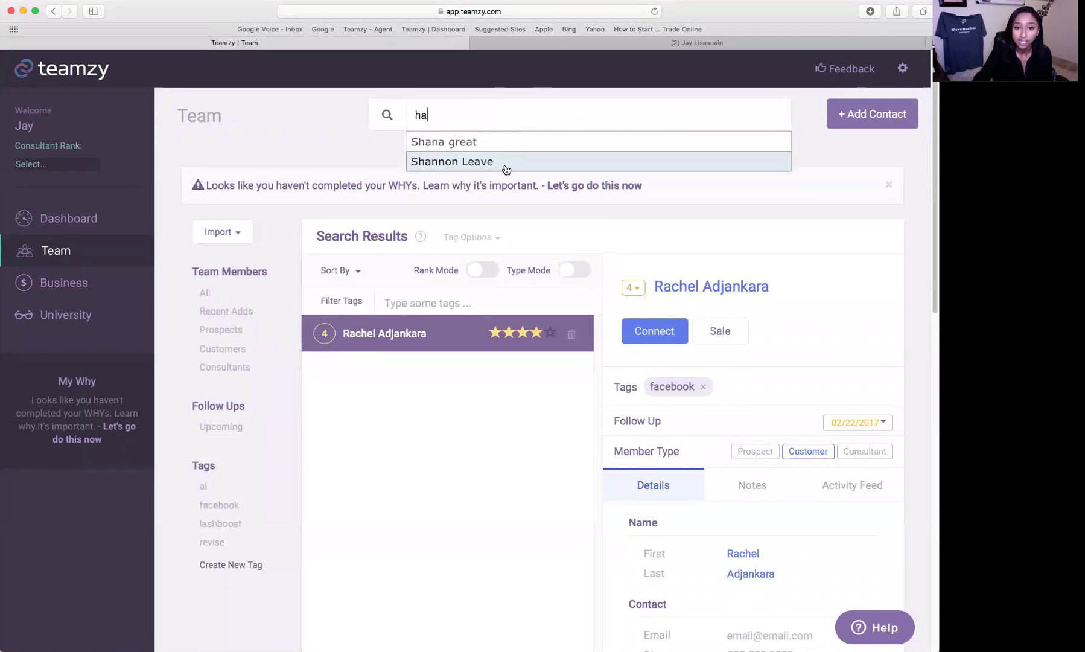
{"action": "left_click", "coordinate": [506, 162]}
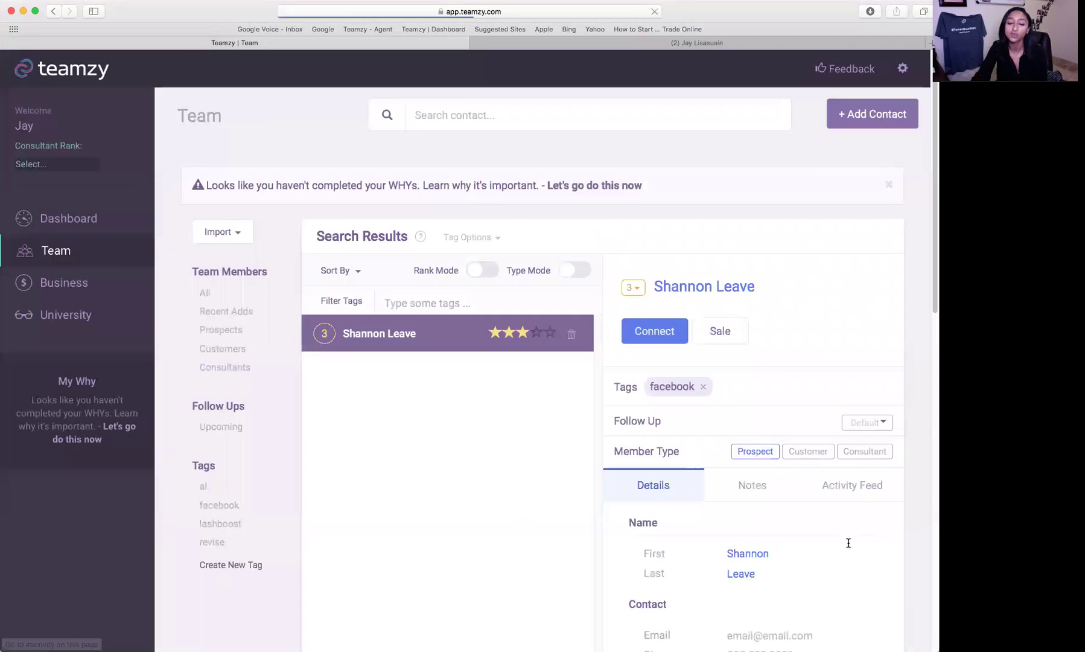
{"action": "scroll", "coordinate": [849, 543], "scroll_direction": "down", "scroll_amount": 2}
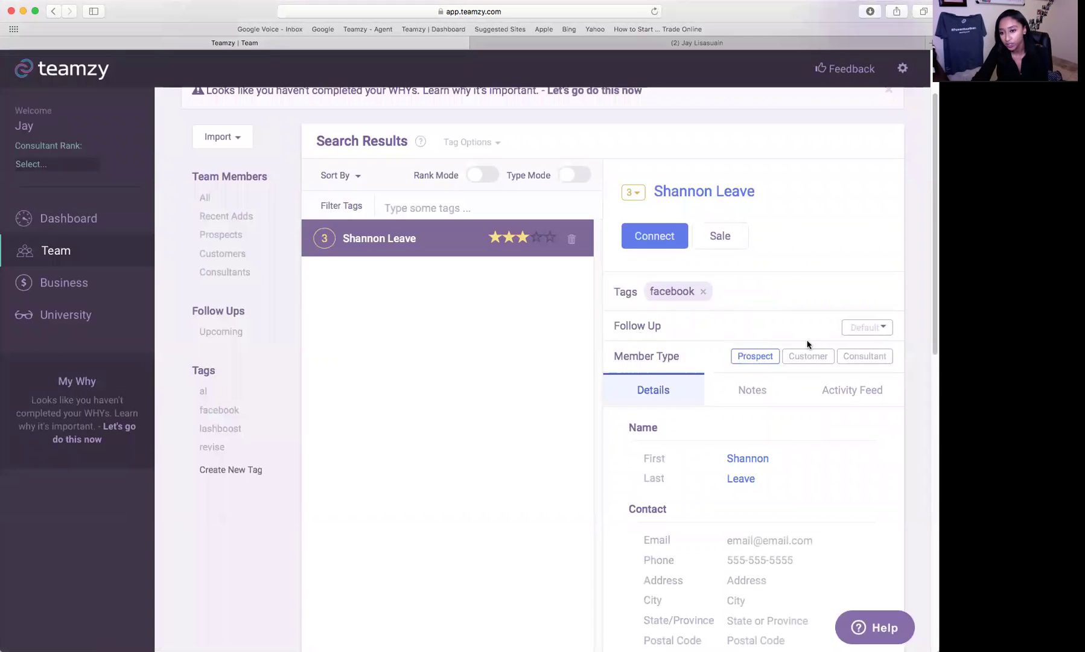
{"action": "left_click", "coordinate": [863, 327]}
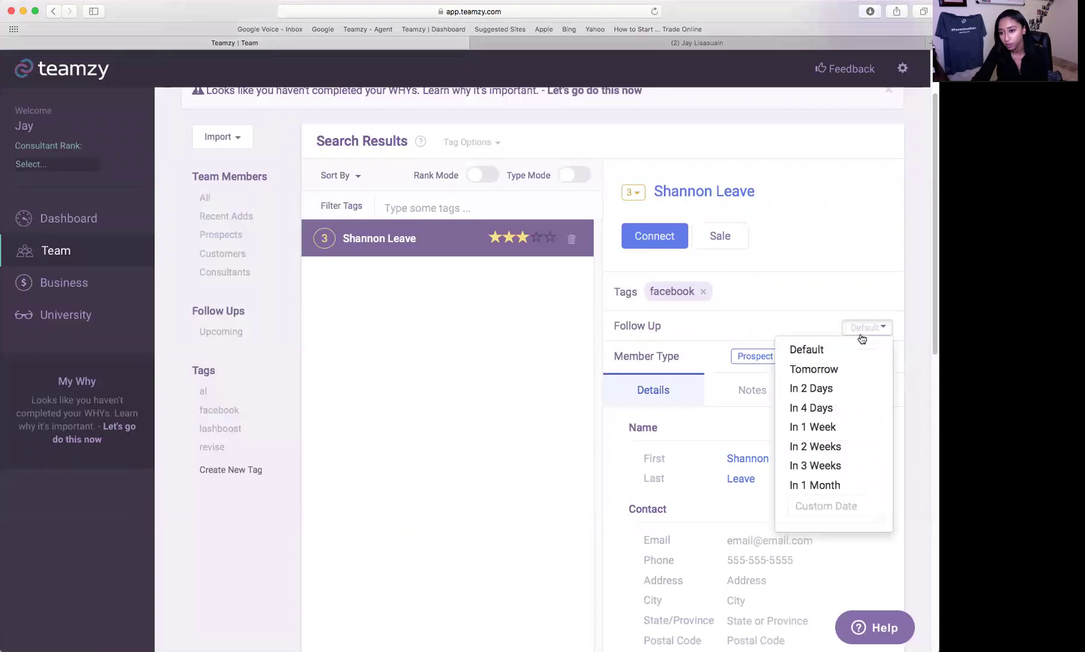
{"action": "left_click", "coordinate": [834, 451]}
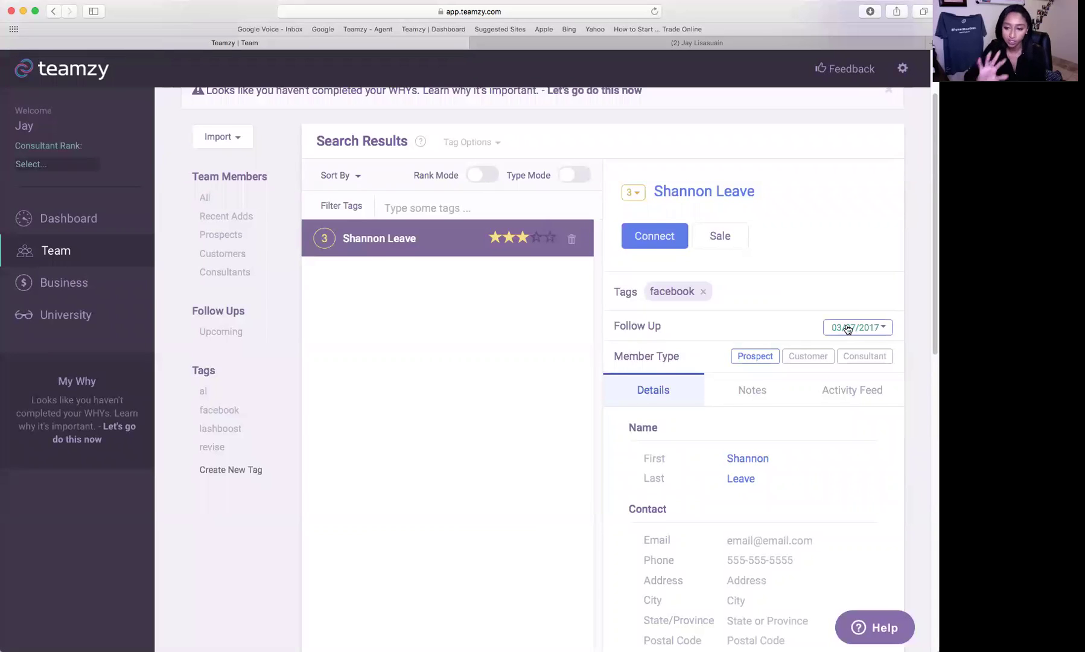
- Show the Upcoming follow-ups, now listing three contacts
{"action": "left_click", "coordinate": [204, 334]}
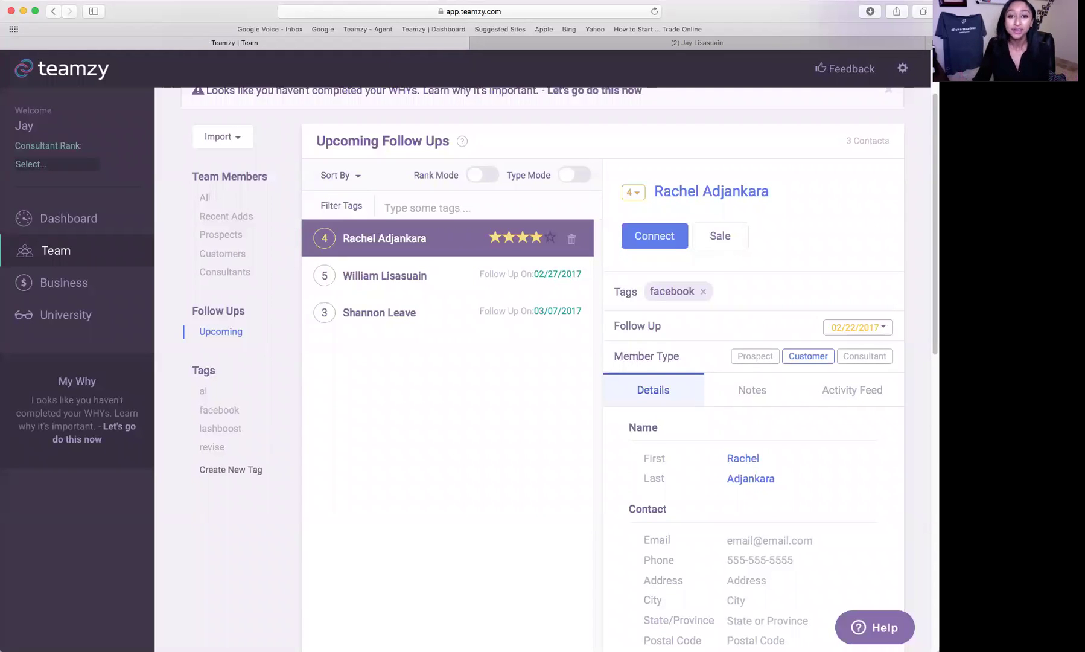
{"action": "scroll", "coordinate": [832, 314], "scroll_direction": "up", "scroll_amount": 3}
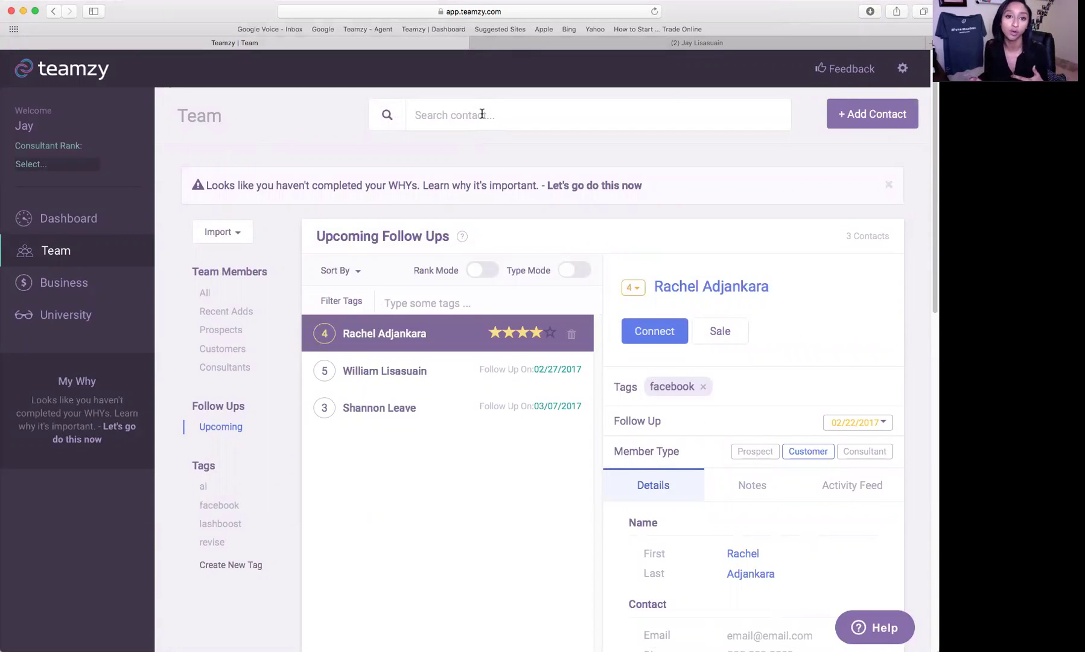
- Search for the five-star contact by name and open their details
{"action": "left_click", "coordinate": [481, 114]}
{"action": "type", "text": "w"}
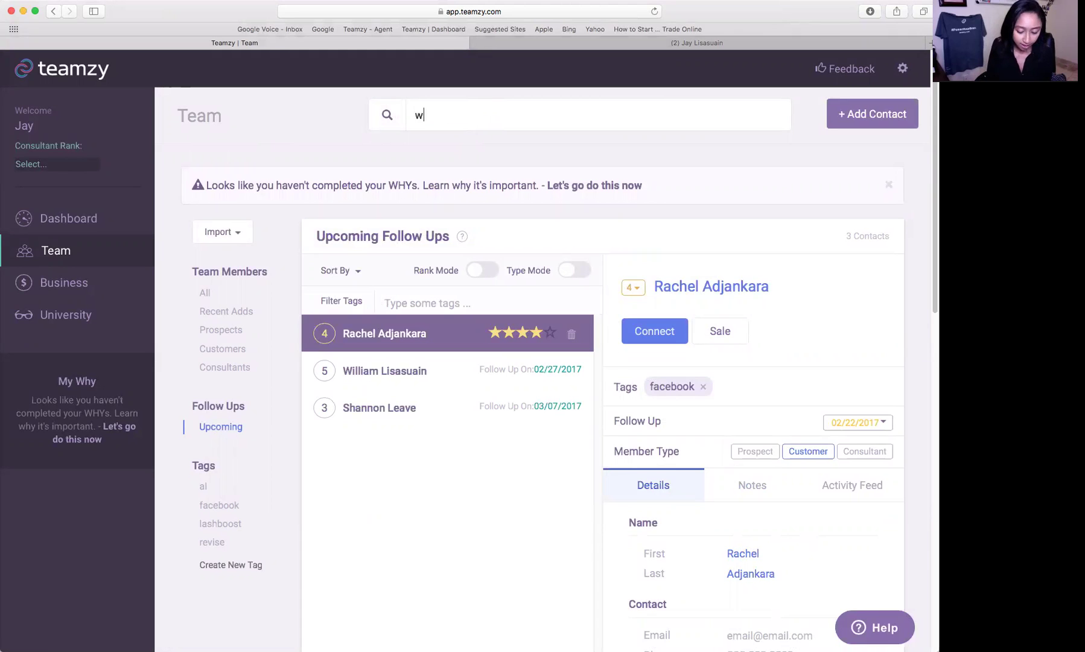
{"action": "type", "text": "illia"}
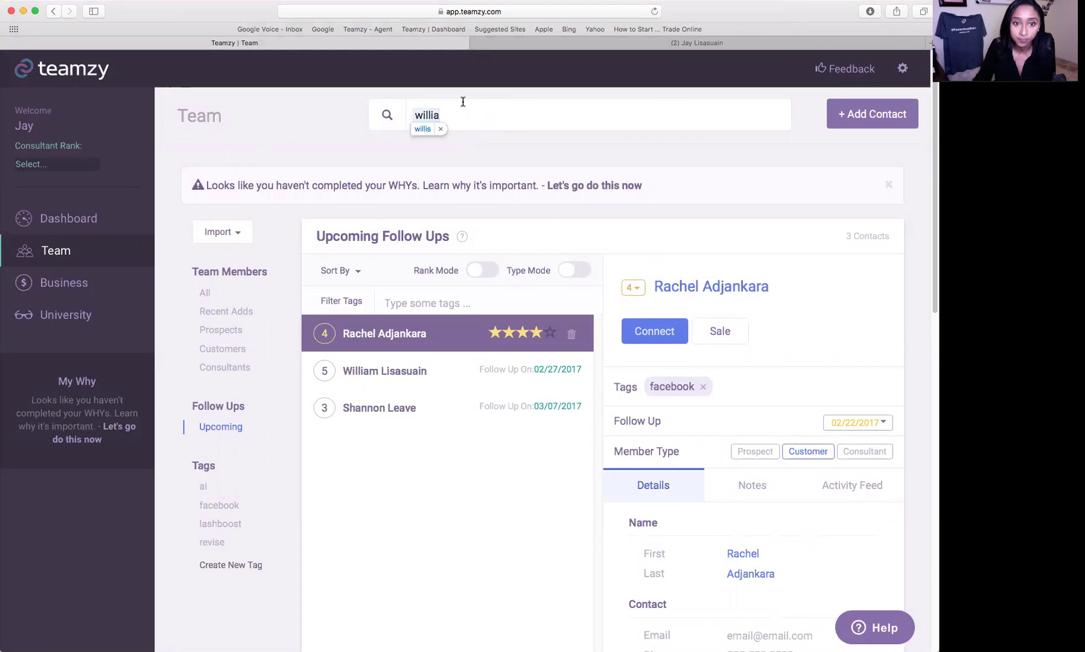
{"action": "left_click", "coordinate": [481, 141]}
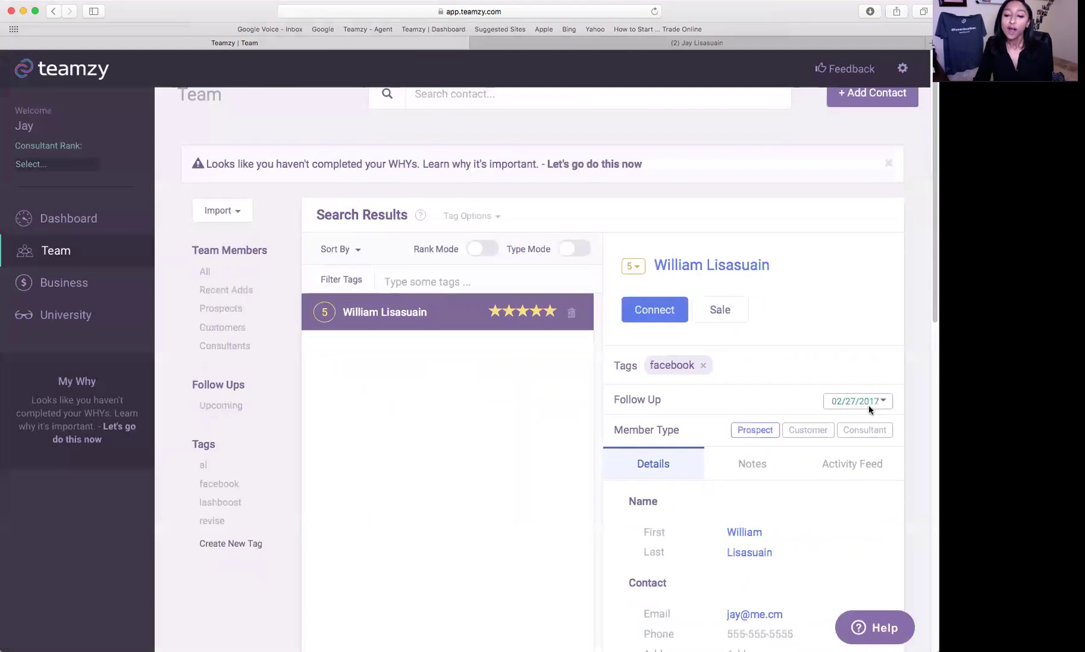
{"action": "scroll", "coordinate": [868, 405], "scroll_direction": "down", "scroll_amount": 3}
- Set their Member Type to Consultant, mark Personally Sponsored, and return to the dashboard
{"action": "left_click", "coordinate": [808, 321]}
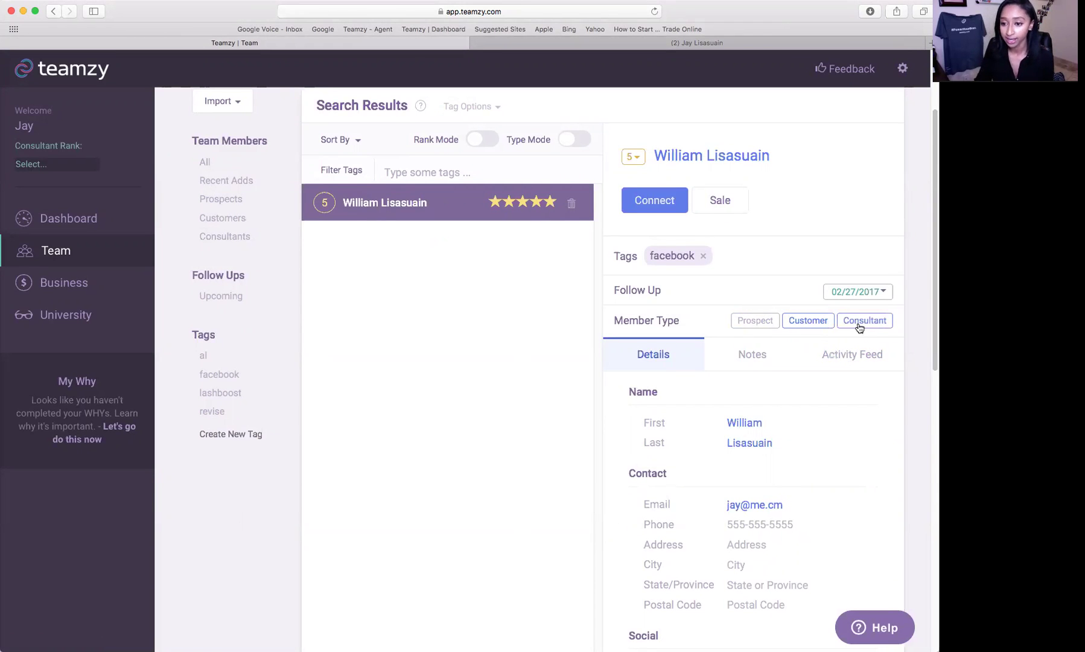
{"action": "left_click", "coordinate": [857, 324]}
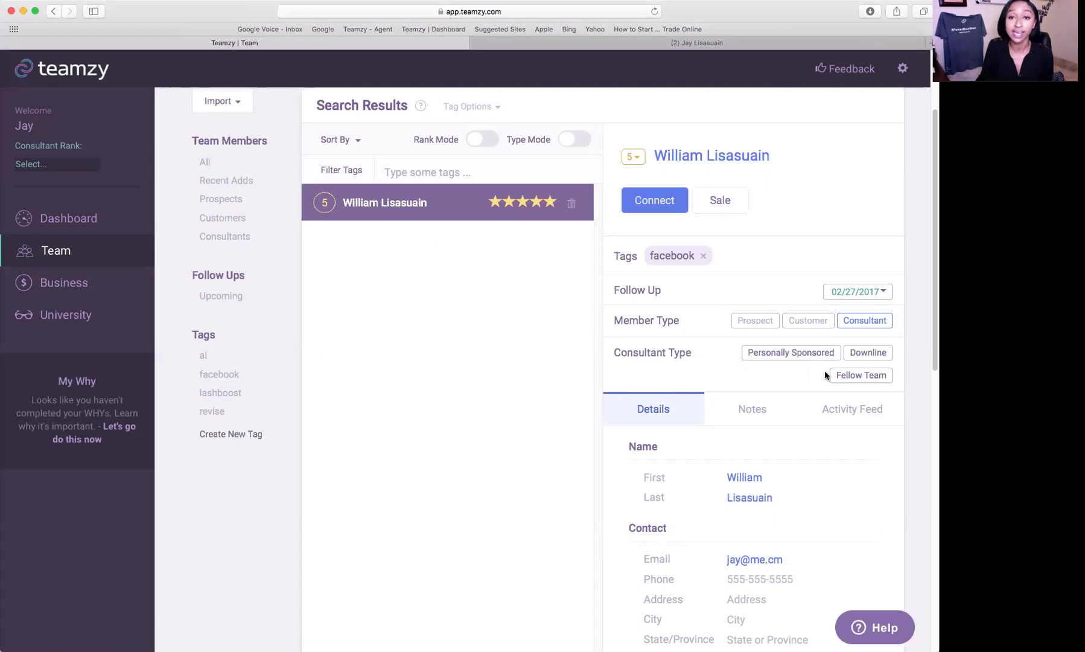
{"action": "left_click", "coordinate": [765, 353]}
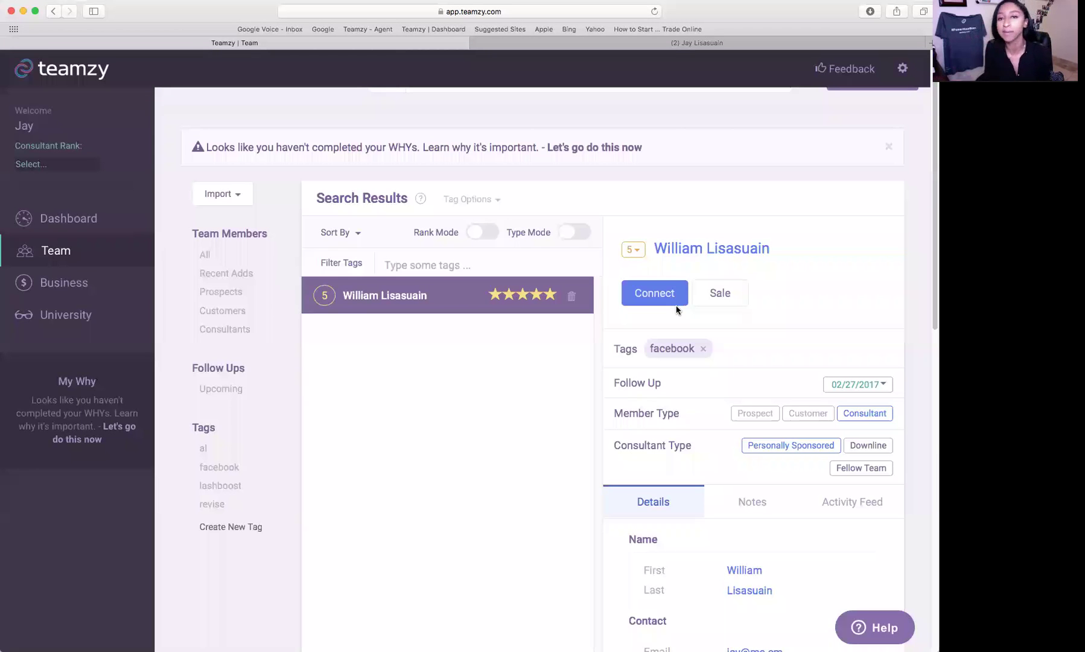
{"action": "left_click", "coordinate": [675, 305]}
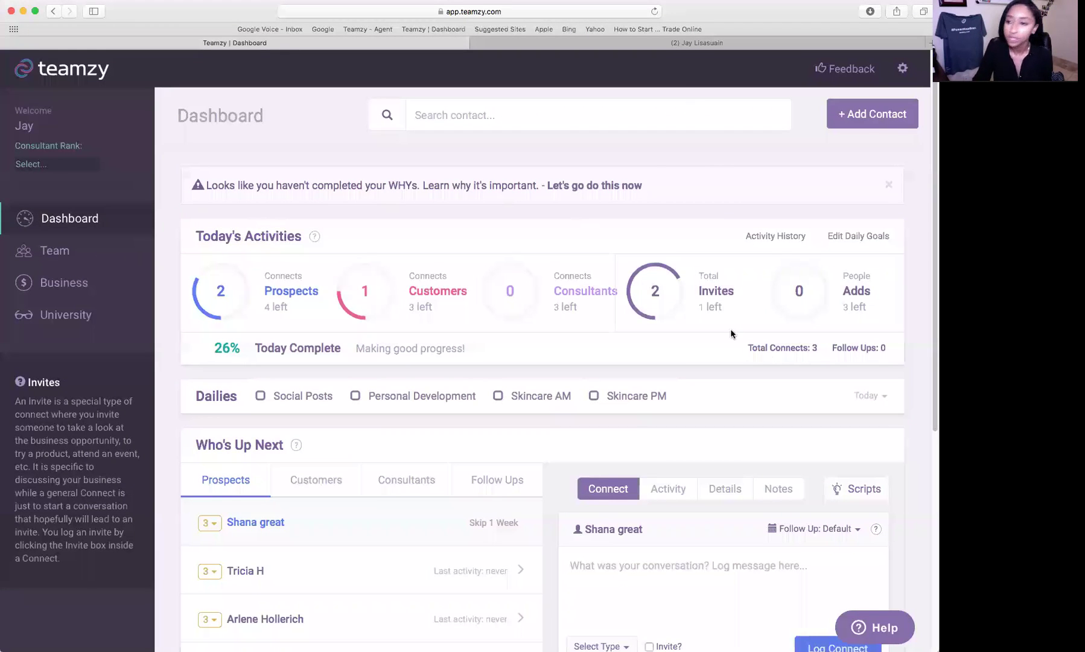
- Select the second prospect in Who's Up Next on the dashboard
{"action": "left_click", "coordinate": [55, 251]}
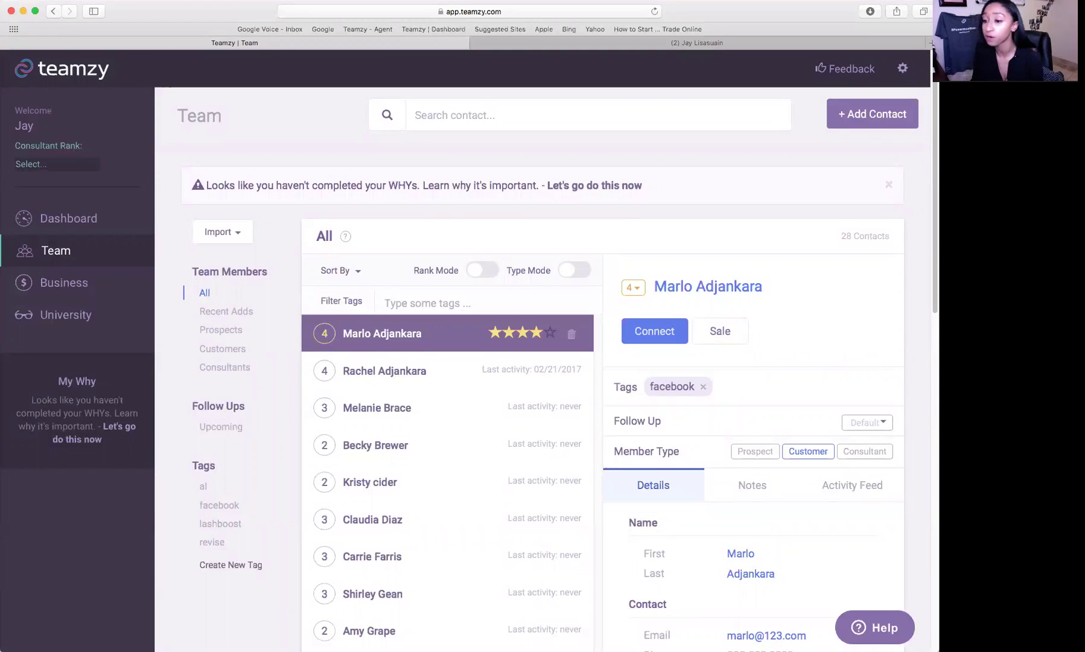
{"action": "left_click", "coordinate": [49, 234]}
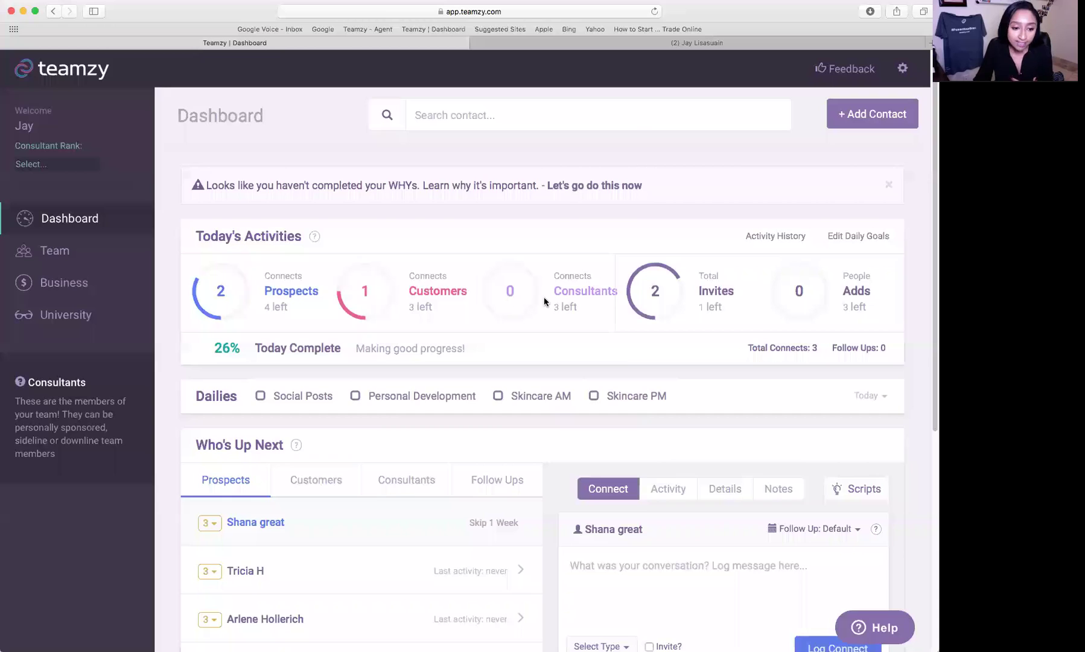
{"action": "scroll", "coordinate": [315, 388], "scroll_direction": "down", "scroll_amount": 3}
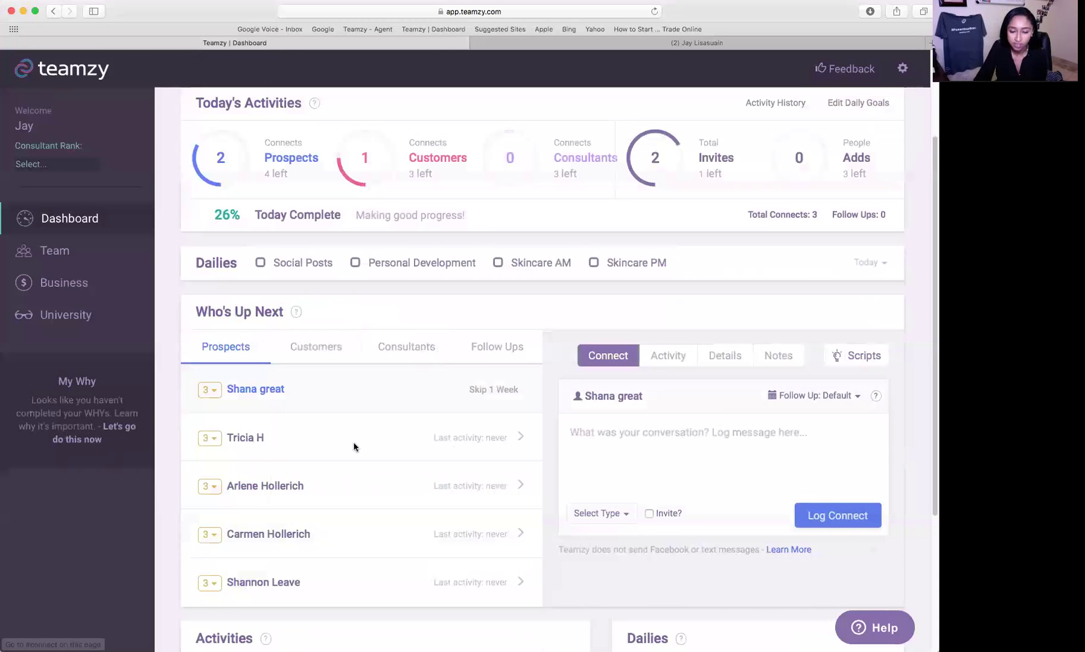
{"action": "left_click", "coordinate": [518, 438]}
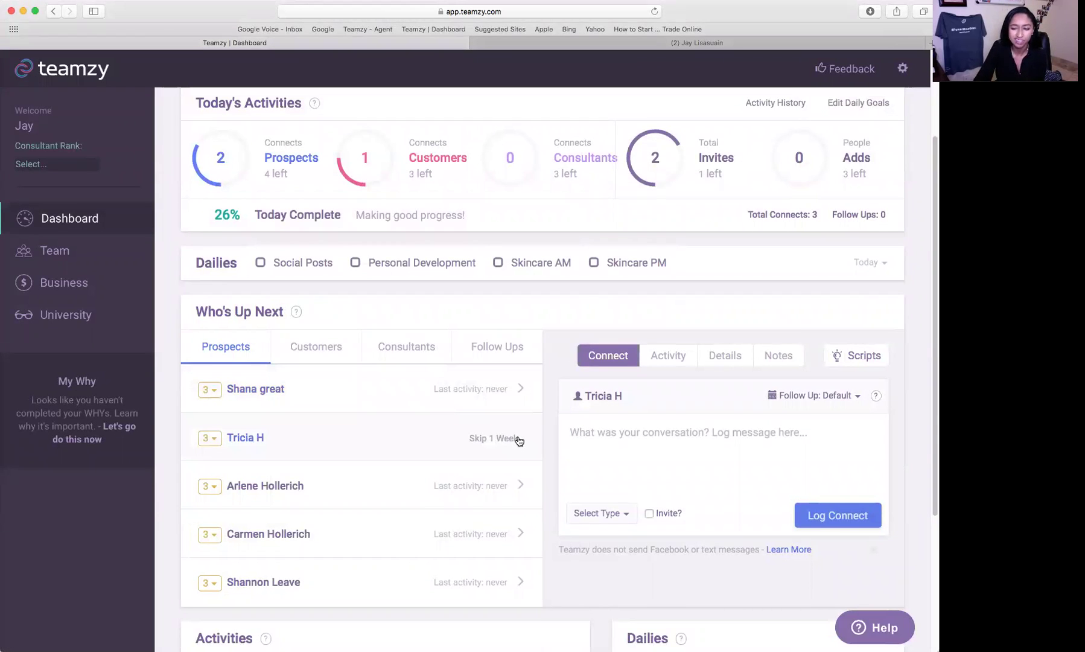
{"action": "scroll", "coordinate": [641, 443], "scroll_direction": "down", "scroll_amount": 2}
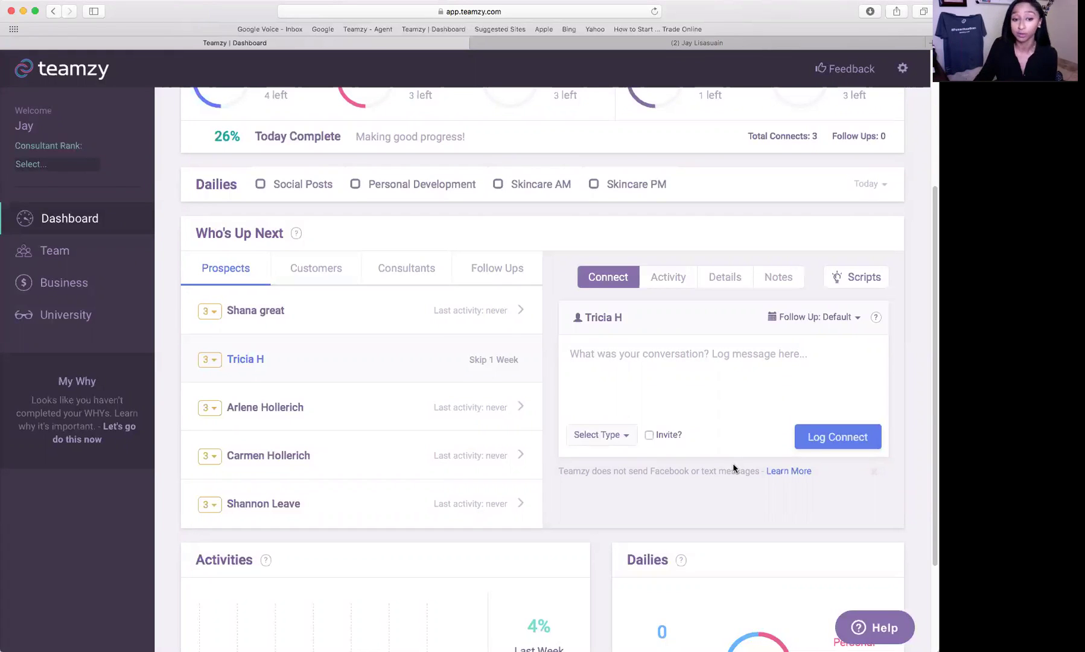
- Delete that prospect through its rank badge dropdown and confirm
{"action": "left_click", "coordinate": [209, 360]}
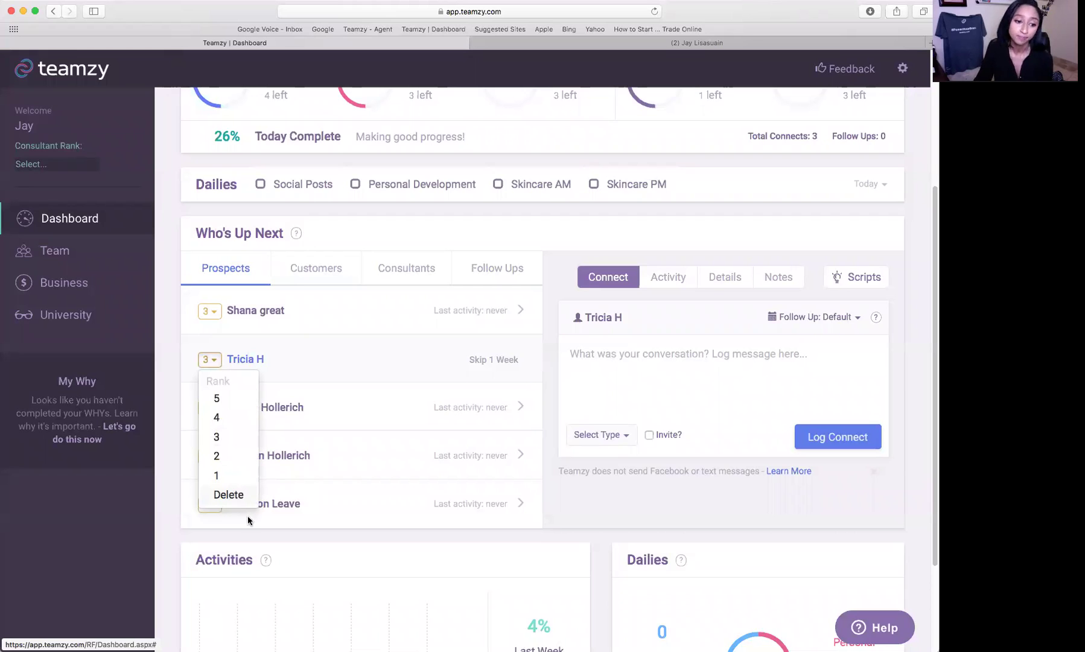
{"action": "left_click", "coordinate": [248, 520]}
{"action": "left_click", "coordinate": [212, 360]}
{"action": "left_click", "coordinate": [250, 494]}
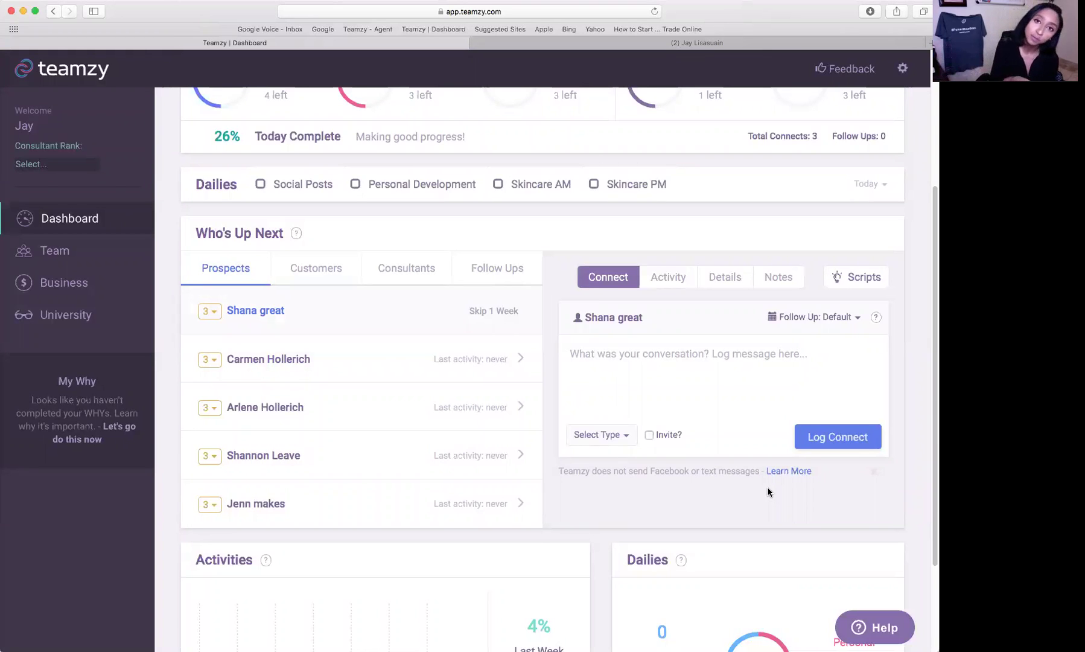
- On the Team page, start deleting the top contact, then answer No to keep it
{"action": "left_click", "coordinate": [65, 261]}
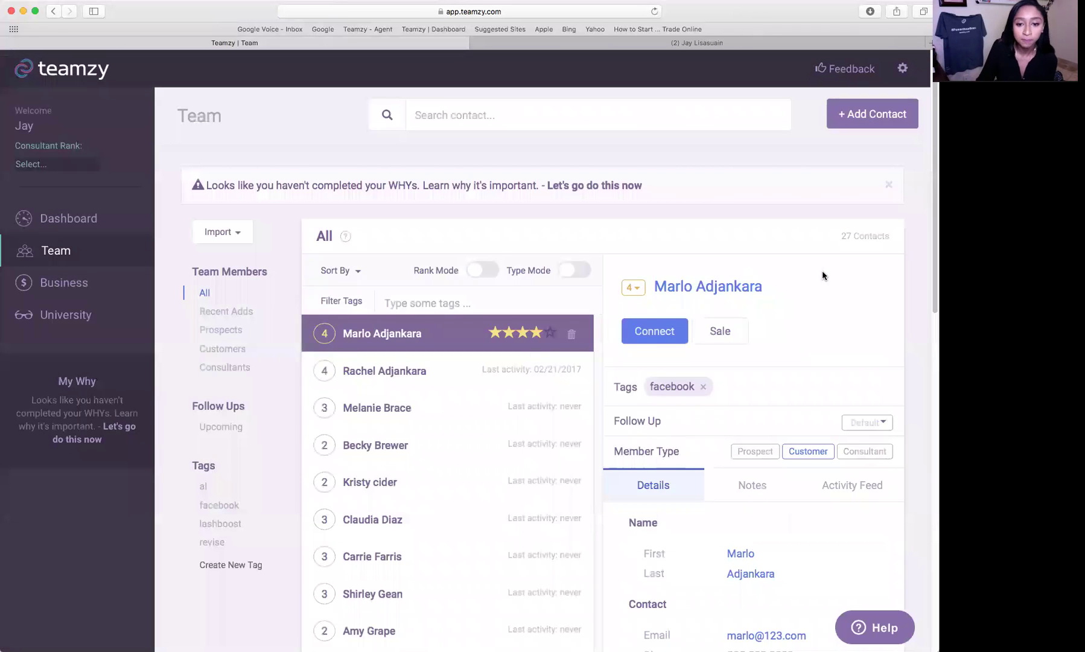
{"action": "left_click", "coordinate": [572, 337]}
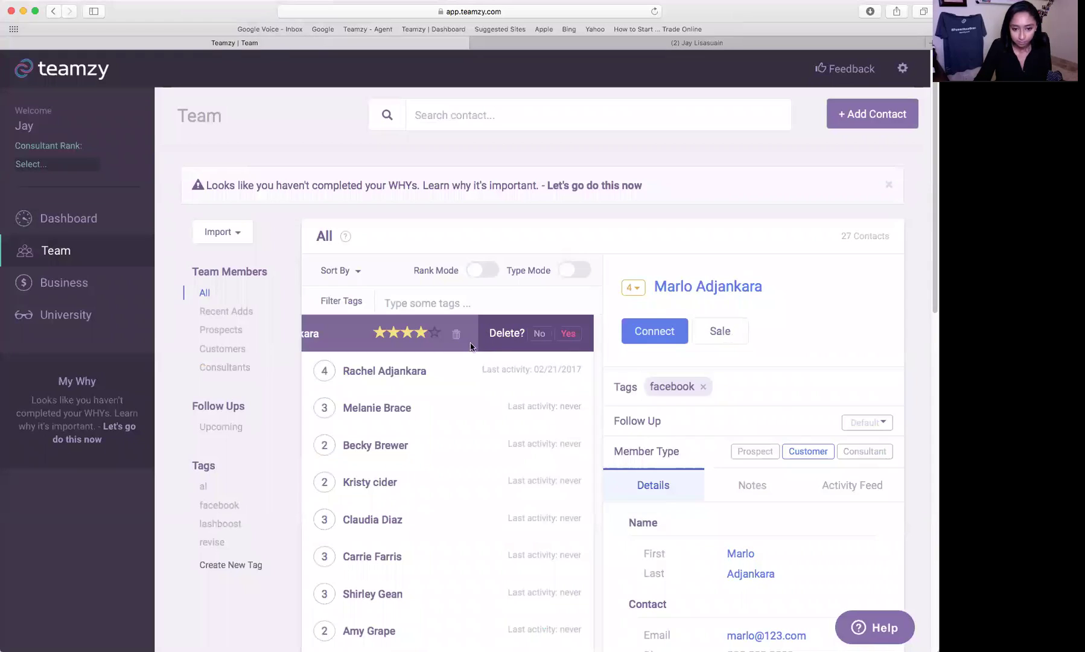
{"action": "left_click", "coordinate": [538, 334]}
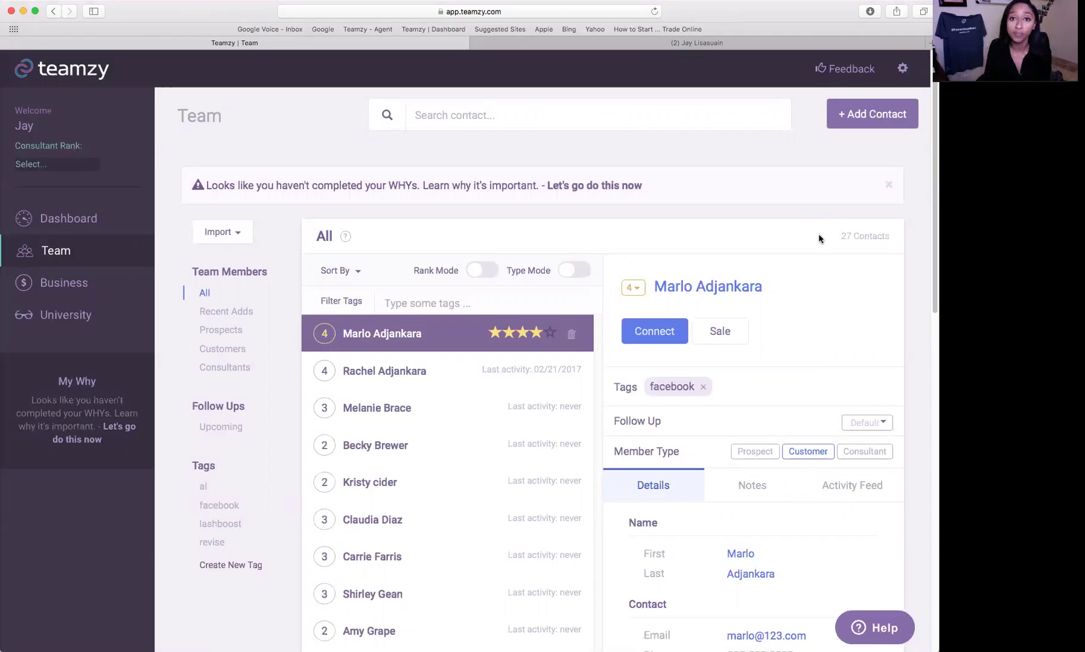
- Add a new prospect through Add Contact, entering the person's first and last name
{"action": "left_click", "coordinate": [856, 123]}
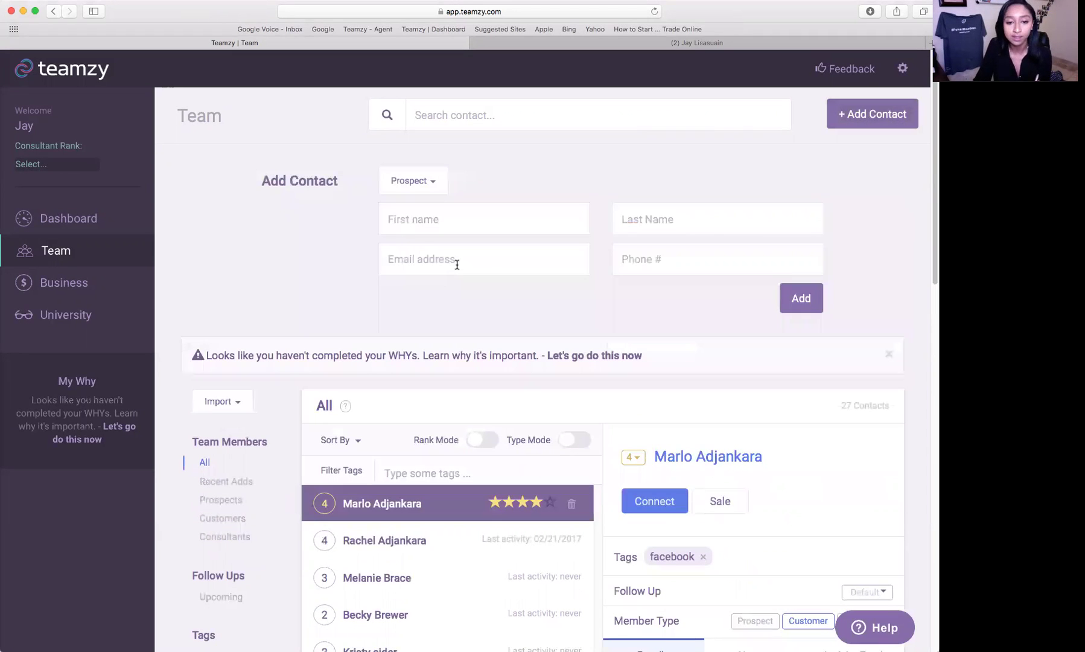
{"action": "left_click", "coordinate": [474, 216]}
{"action": "key", "text": "Tab"}
{"action": "key", "text": "Tab"}
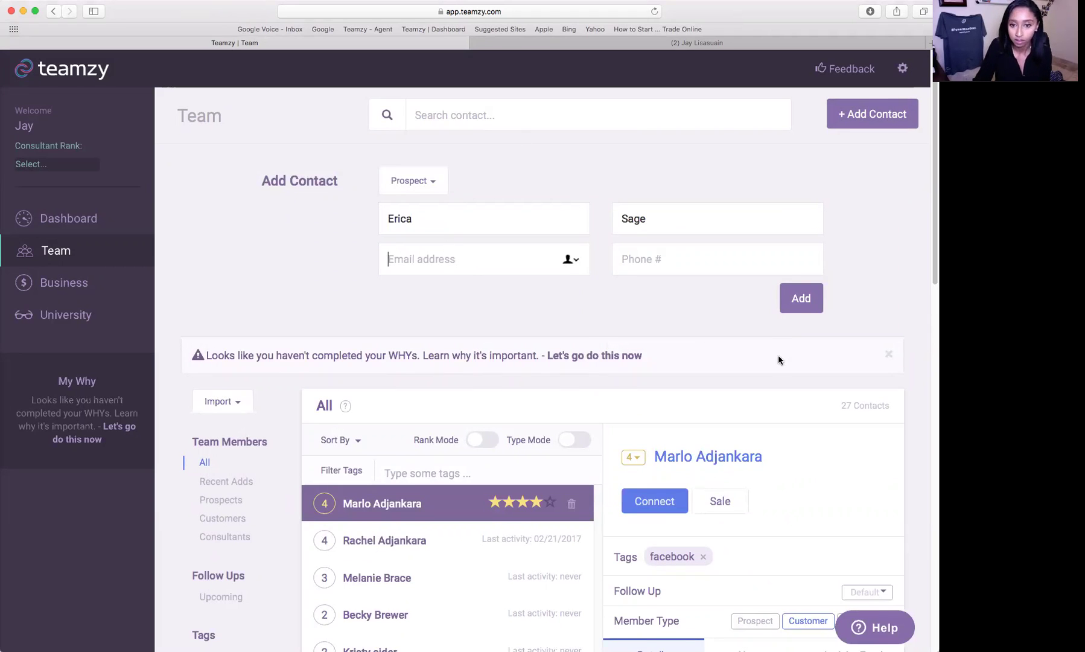
{"action": "left_click", "coordinate": [799, 307]}
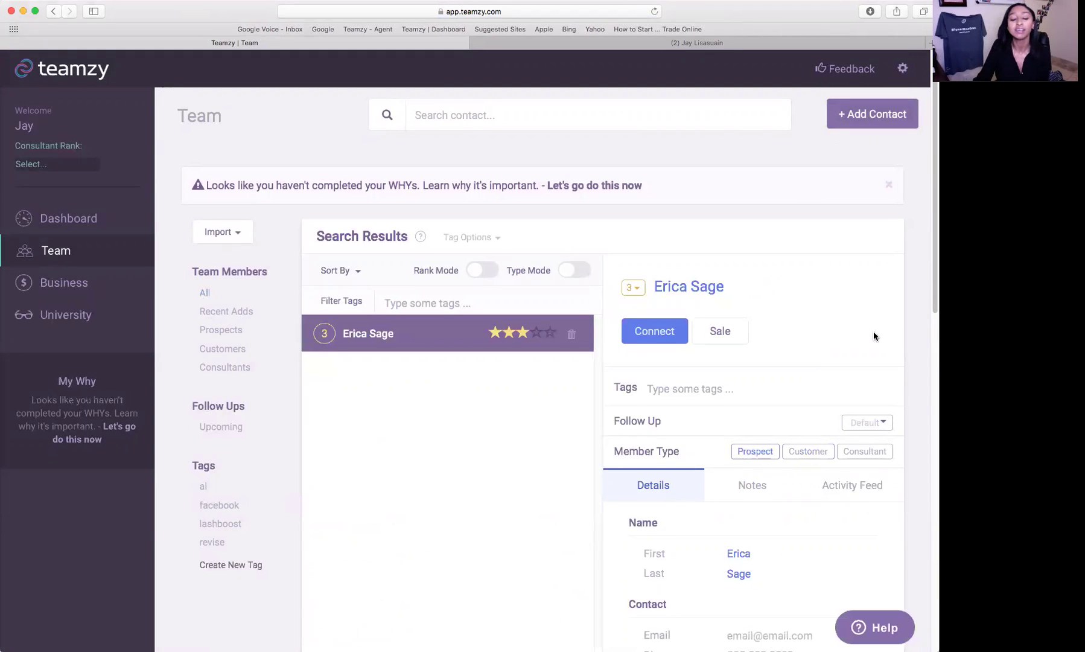
{"action": "scroll", "coordinate": [873, 332], "scroll_direction": "down", "scroll_amount": 1}
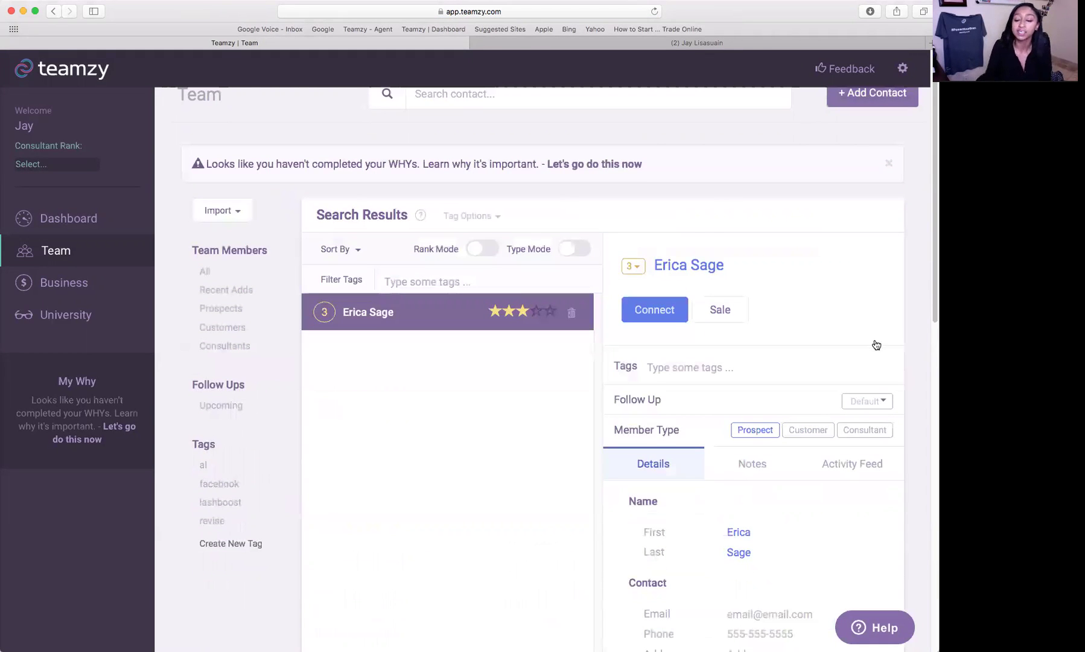
{"action": "scroll", "coordinate": [876, 345], "scroll_direction": "down", "scroll_amount": 5}
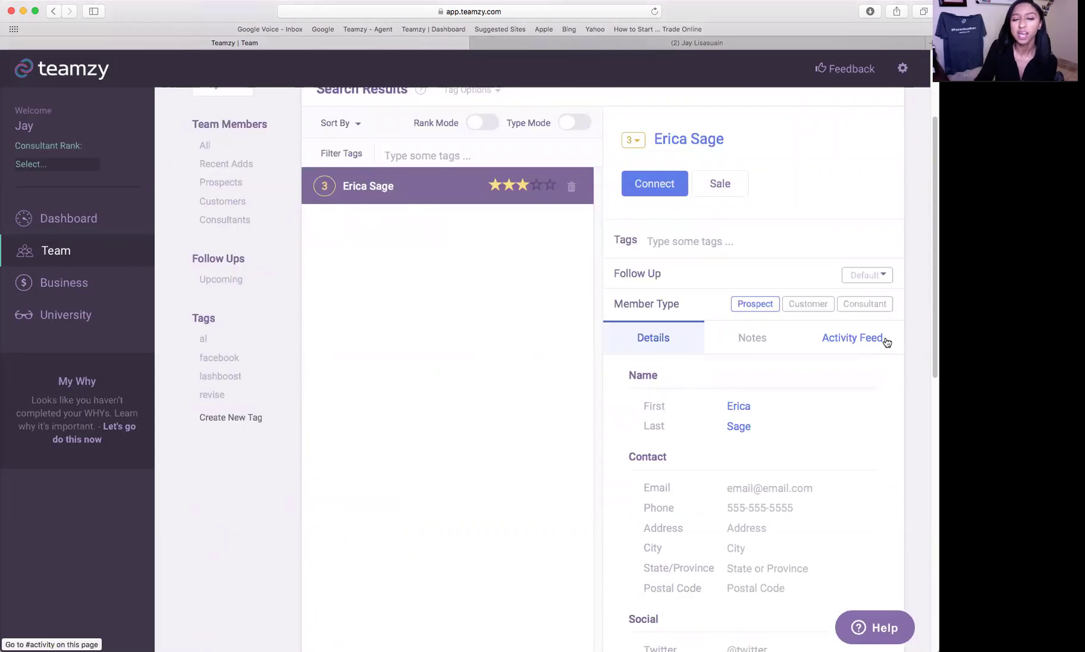
{"action": "scroll", "coordinate": [604, 280], "scroll_direction": "up", "scroll_amount": 4}
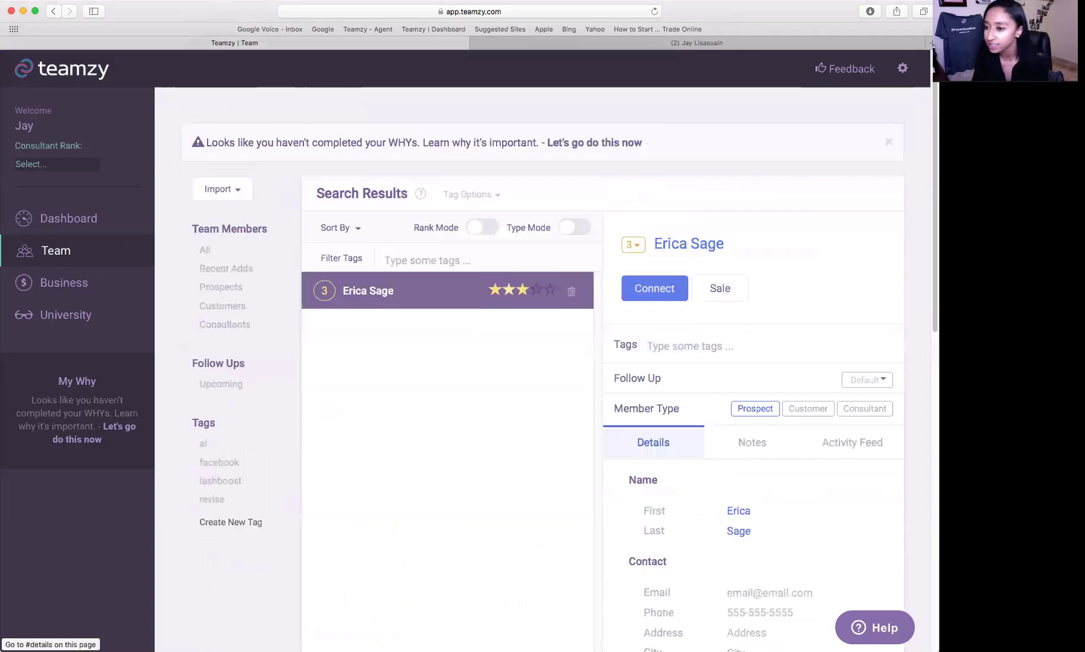
{"action": "scroll", "coordinate": [746, 327], "scroll_direction": "up", "scroll_amount": 2}
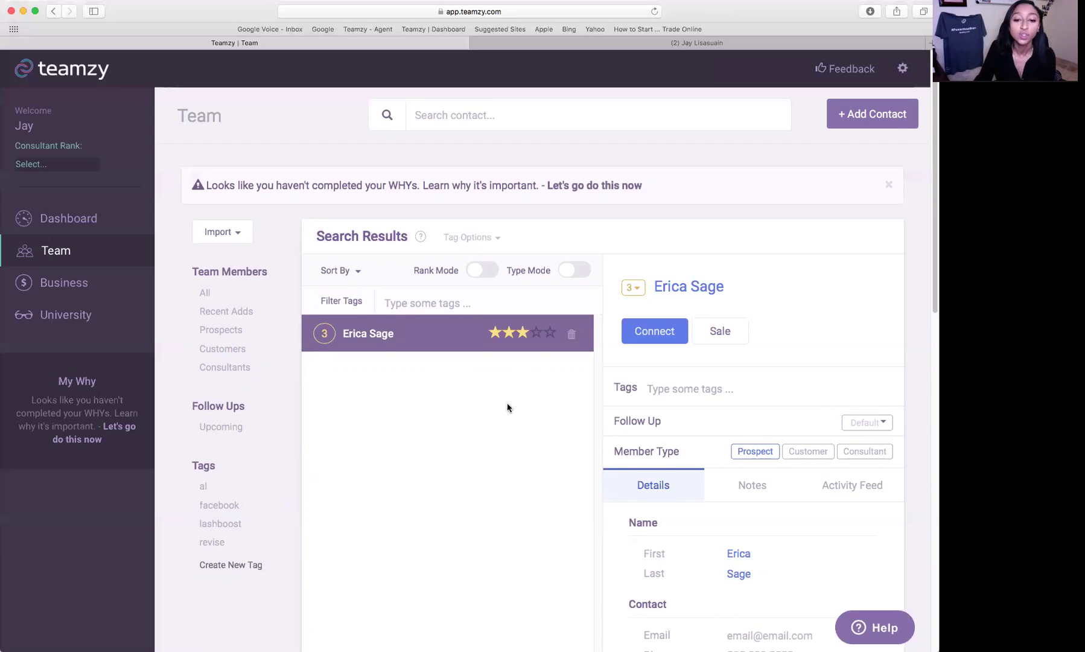
{"action": "scroll", "coordinate": [491, 448], "scroll_direction": "down", "scroll_amount": 2}
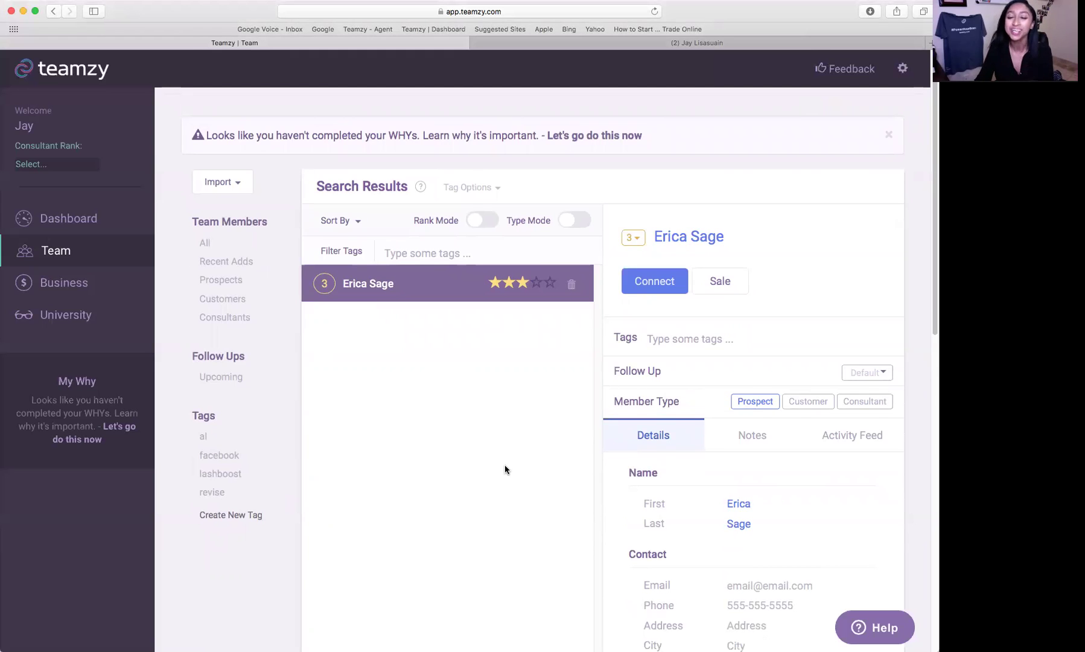
{"action": "scroll", "coordinate": [505, 464], "scroll_direction": "down", "scroll_amount": 3}
- Tag the new contact with beachbody
{"action": "left_click", "coordinate": [703, 261]}
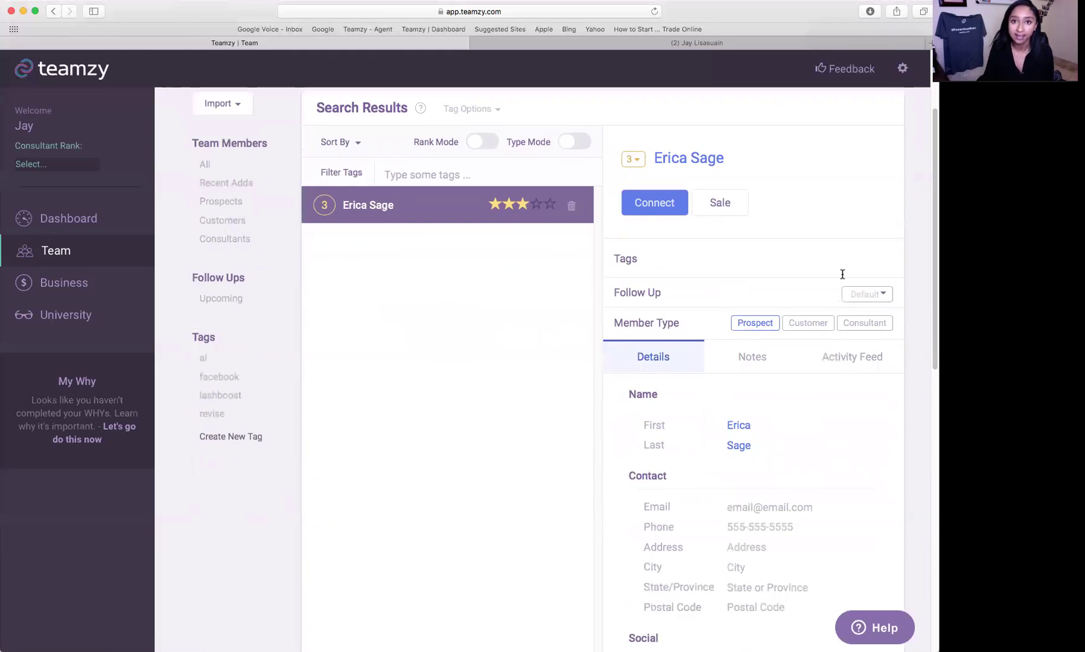
{"action": "type", "text": "beachbody"}
{"action": "key", "text": "Return"}
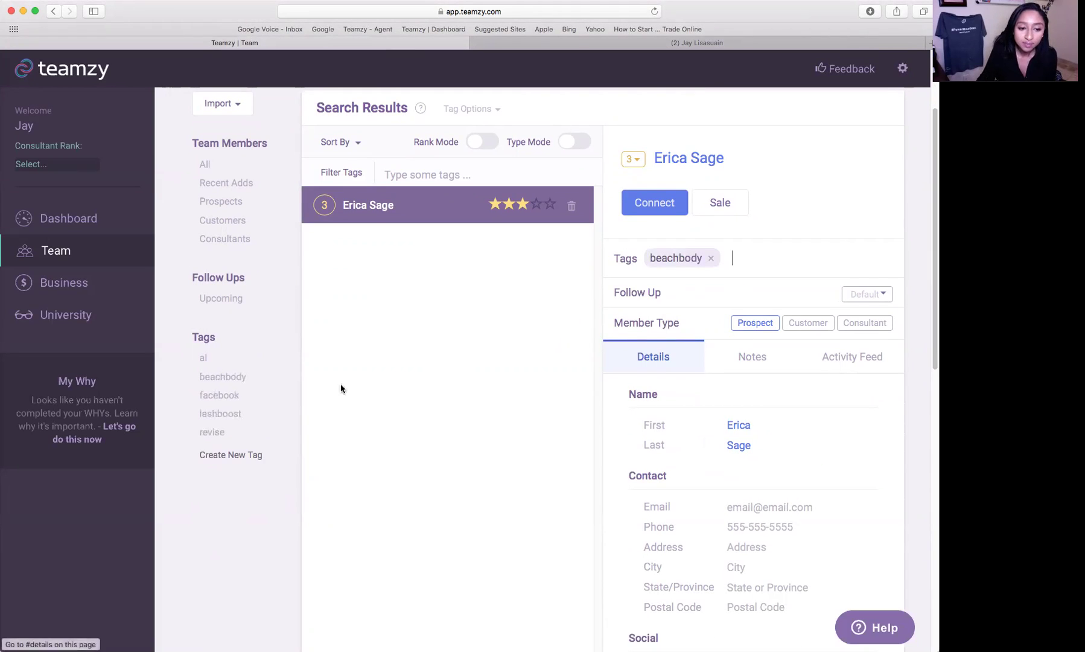
- Filter the list to beachbody-tagged contacts, then return to the full Team list
{"action": "left_click", "coordinate": [222, 382]}
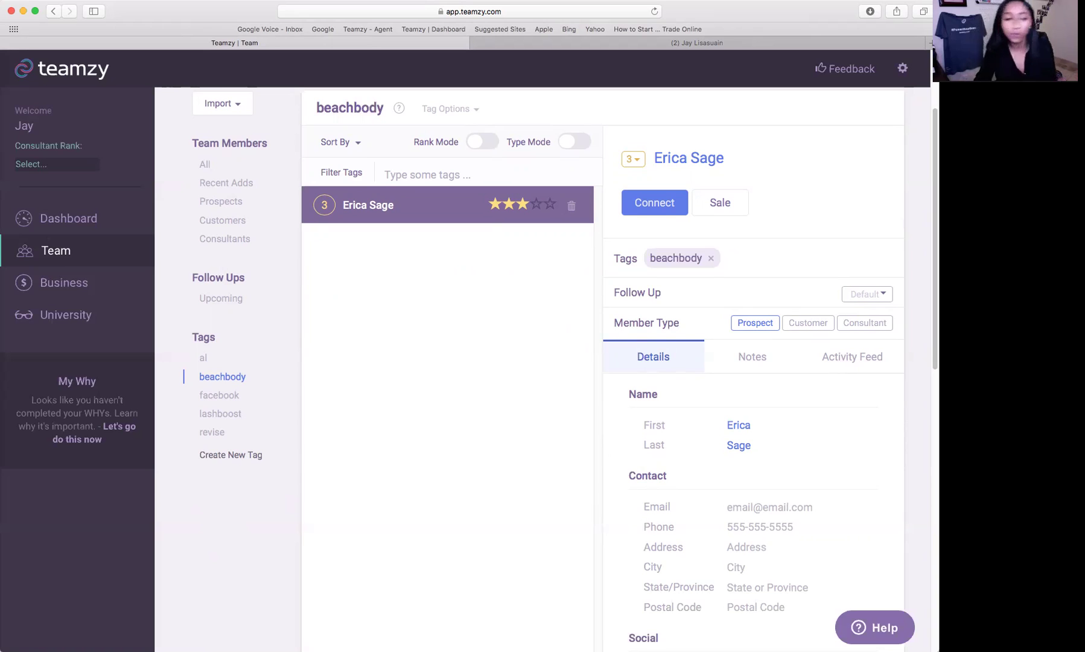
{"action": "scroll", "coordinate": [604, 362], "scroll_direction": "down", "scroll_amount": 1}
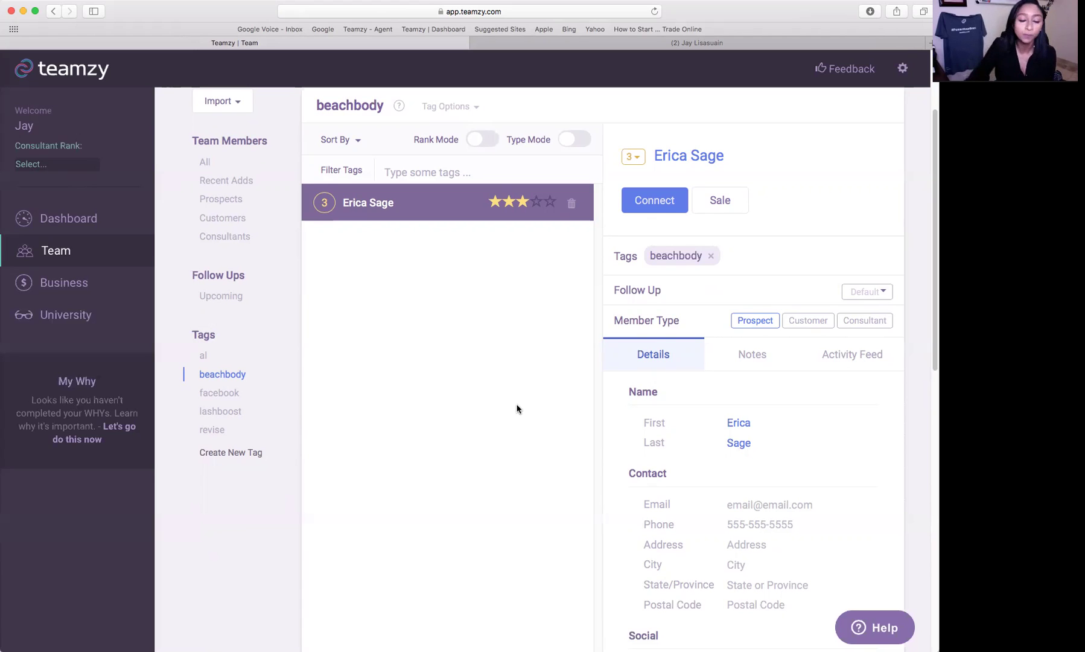
{"action": "scroll", "coordinate": [517, 408], "scroll_direction": "up", "scroll_amount": 4}
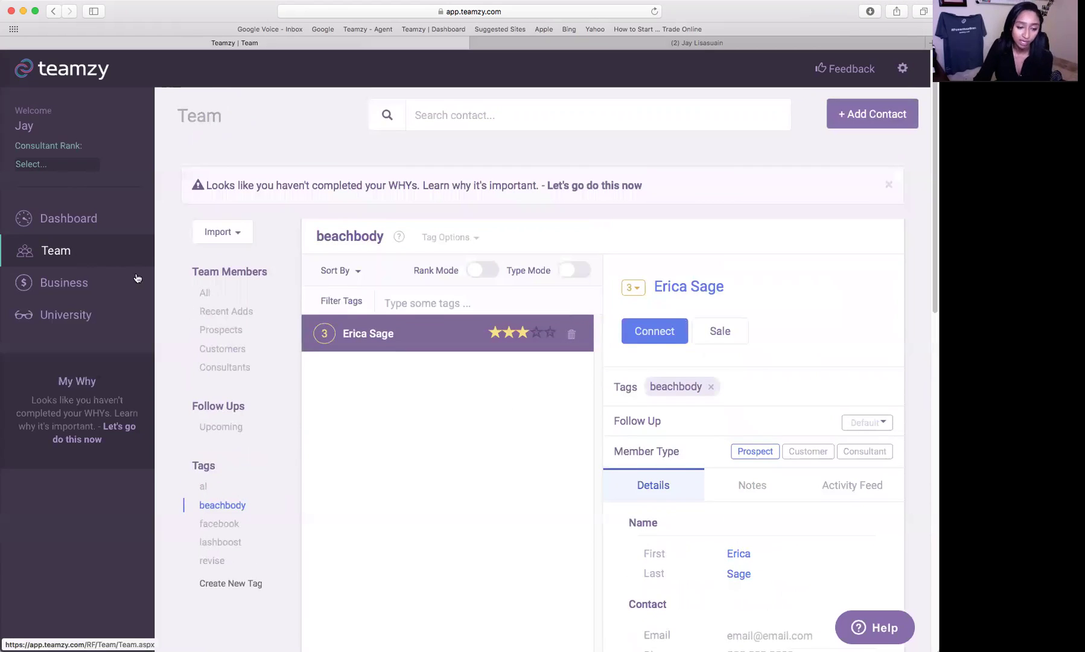
{"action": "left_click", "coordinate": [207, 293]}
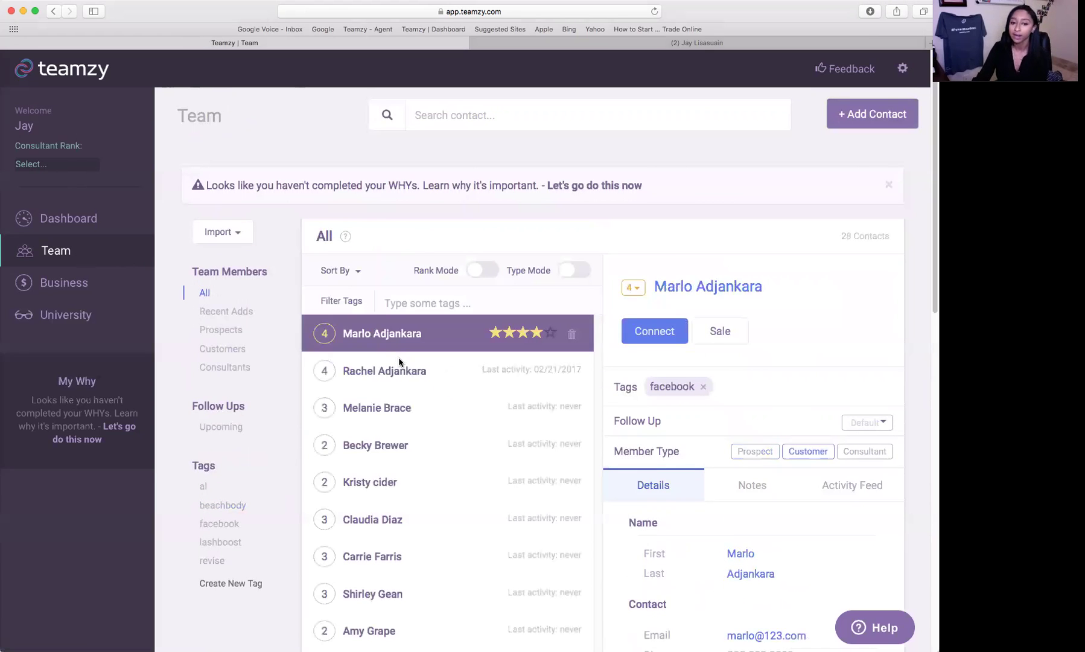
- Add a new prospect contact with the person's first and last name, and save it
{"action": "scroll", "coordinate": [714, 384], "scroll_direction": "down", "scroll_amount": 4}
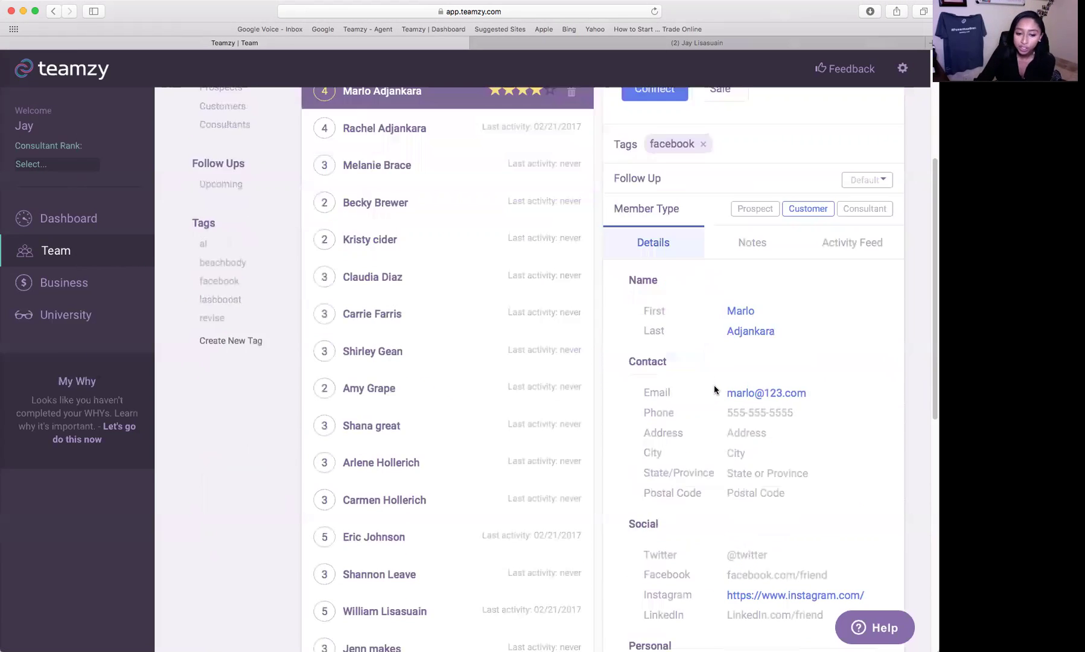
{"action": "scroll", "coordinate": [901, 113], "scroll_direction": "up", "scroll_amount": 4}
{"action": "left_click", "coordinate": [901, 113]}
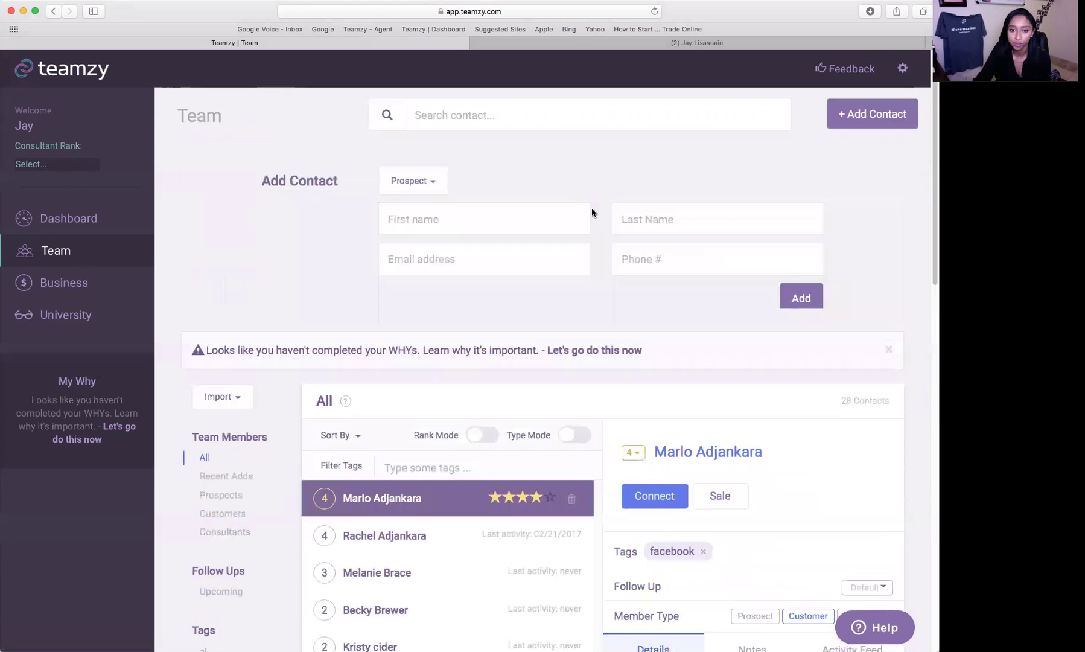
{"action": "left_click", "coordinate": [520, 224]}
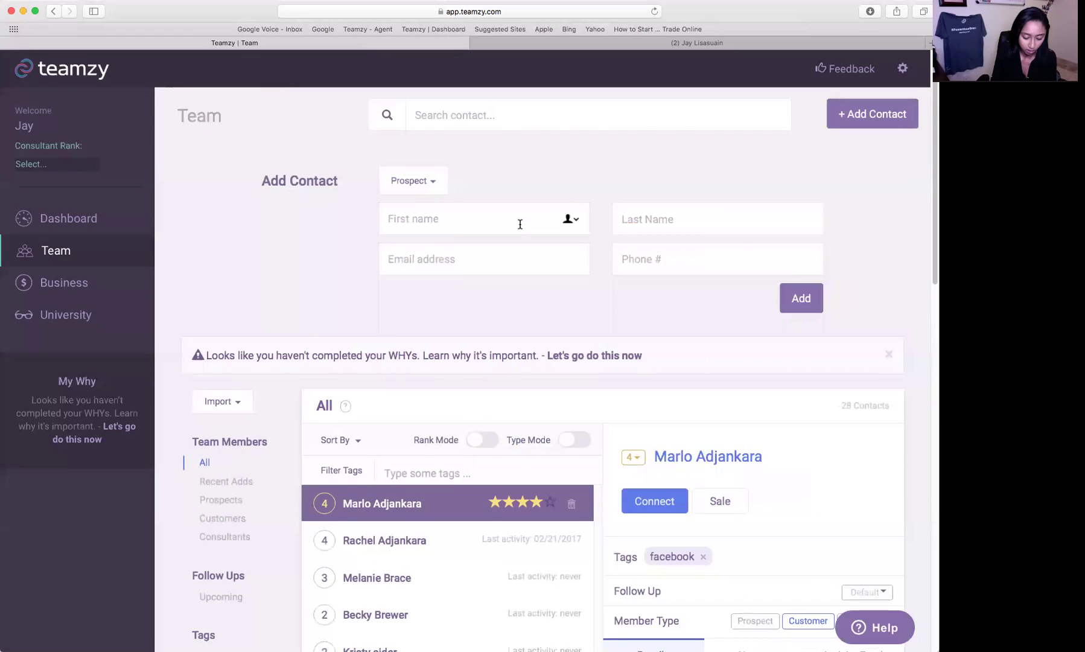
{"action": "key", "text": "Tab"}
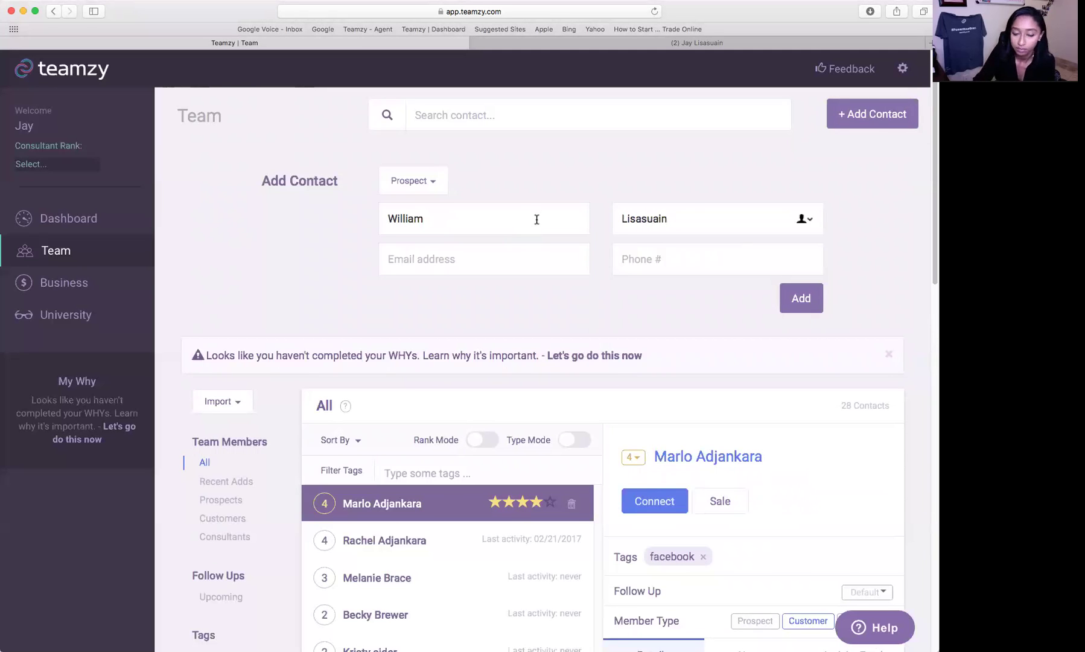
{"action": "left_click", "coordinate": [820, 299]}
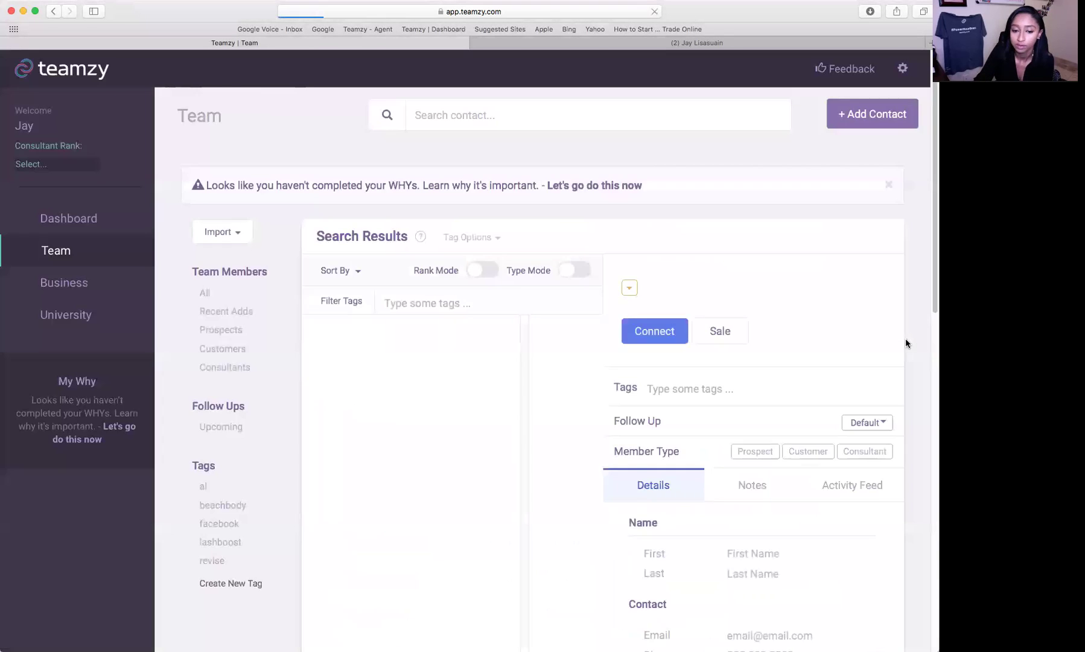
- Show All team members and delete the newer copy of the duplicated contact
{"action": "left_click", "coordinate": [210, 292]}
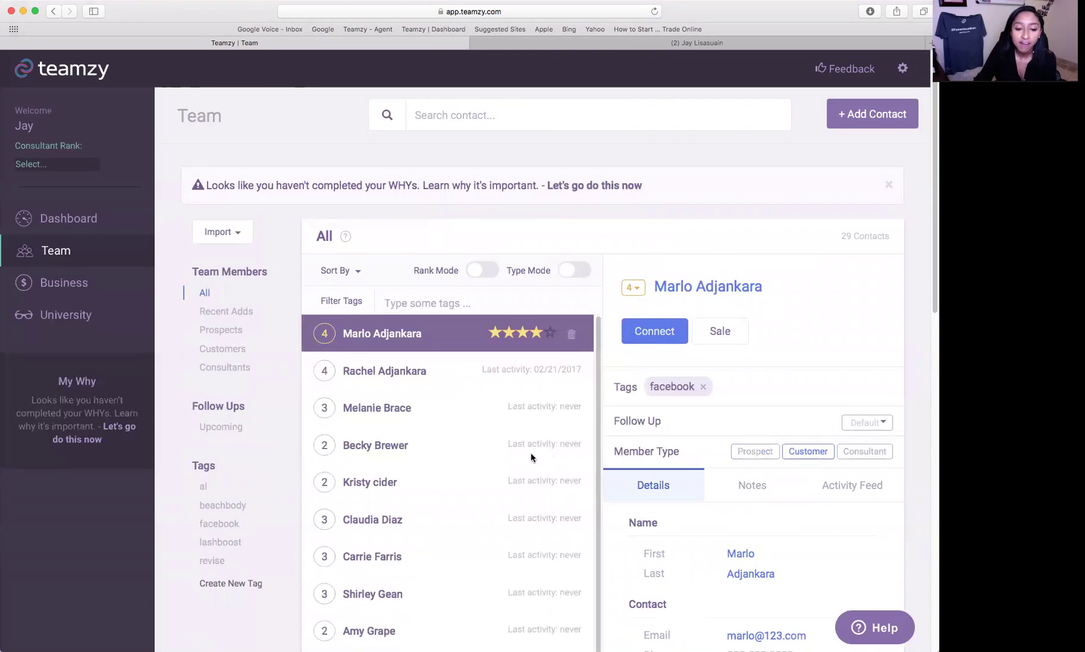
{"action": "scroll", "coordinate": [535, 457], "scroll_direction": "down", "scroll_amount": 2}
{"action": "scroll", "coordinate": [536, 454], "scroll_direction": "down", "scroll_amount": 5}
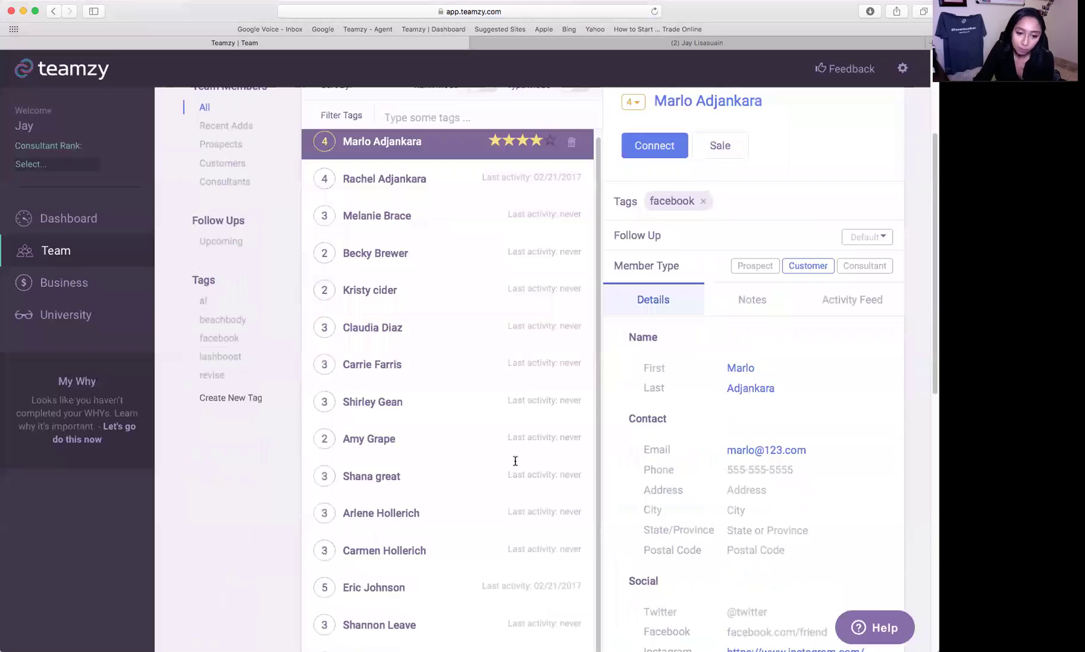
{"action": "scroll", "coordinate": [387, 363], "scroll_direction": "down", "scroll_amount": 10}
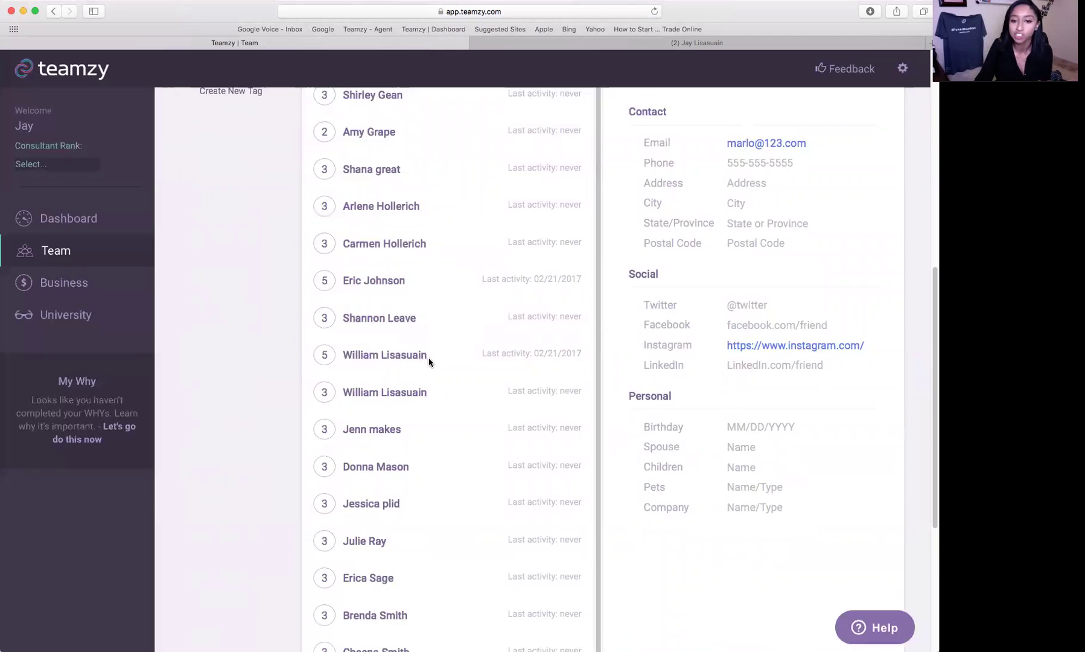
{"action": "left_click", "coordinate": [431, 357]}
{"action": "left_click", "coordinate": [387, 397]}
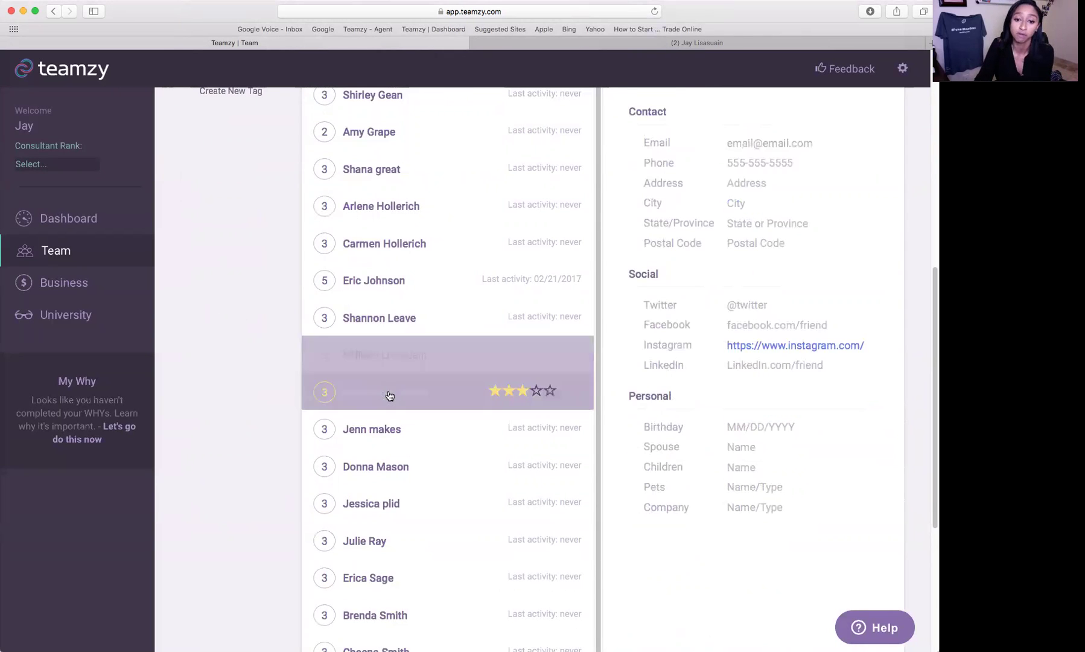
{"action": "left_click", "coordinate": [563, 396]}
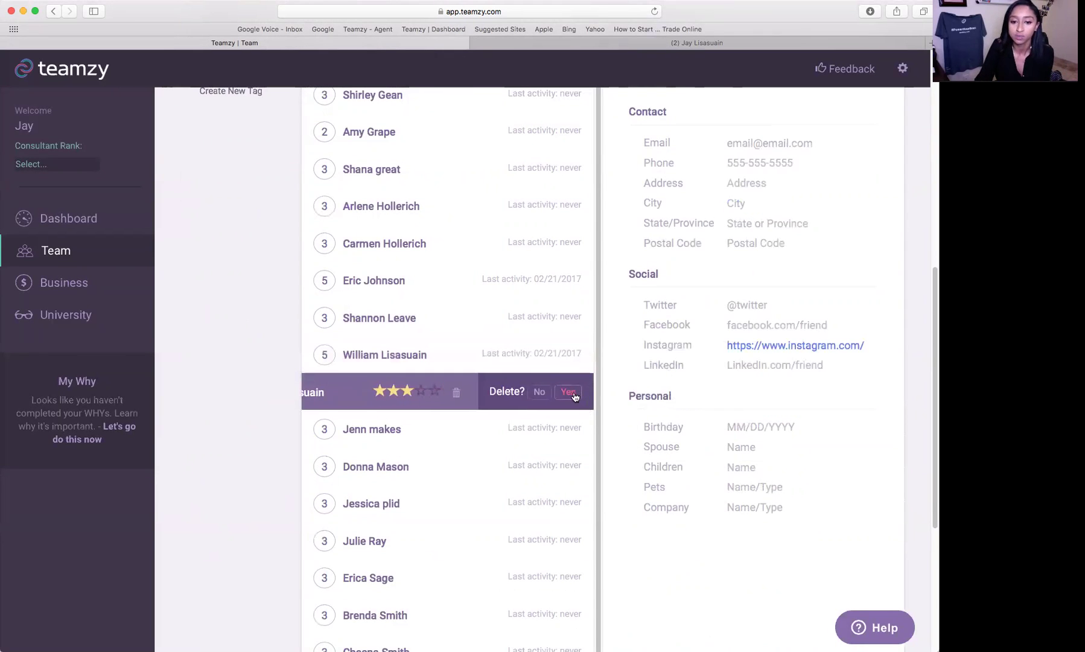
{"action": "left_click", "coordinate": [567, 398]}
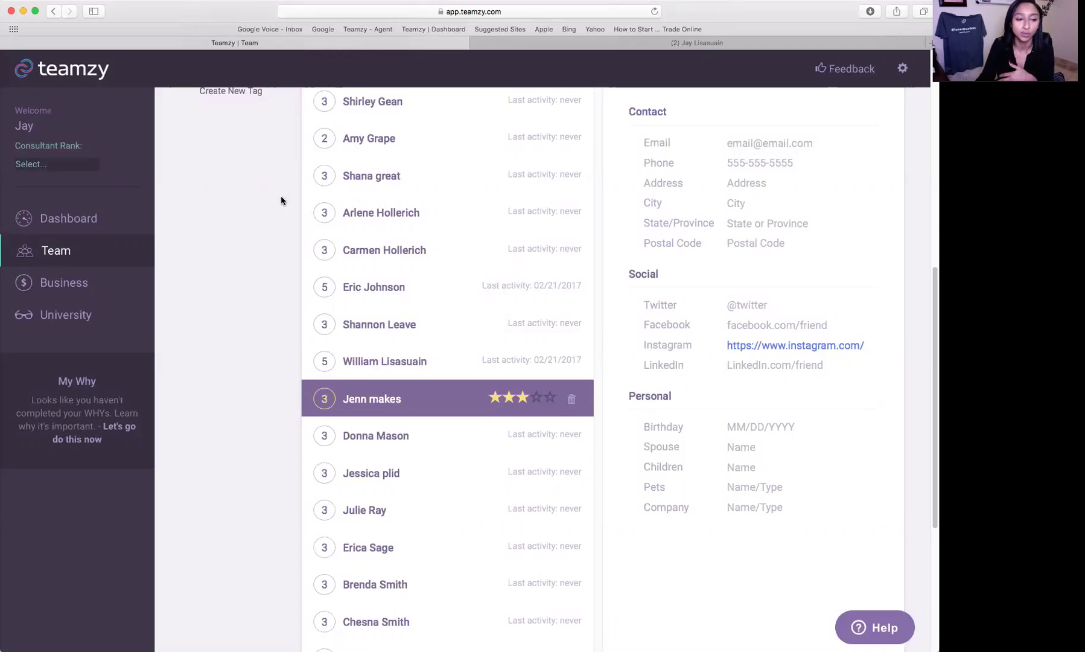
{"action": "scroll", "coordinate": [281, 196], "scroll_direction": "up", "scroll_amount": 10}
{"action": "left_click", "coordinate": [127, 220]}
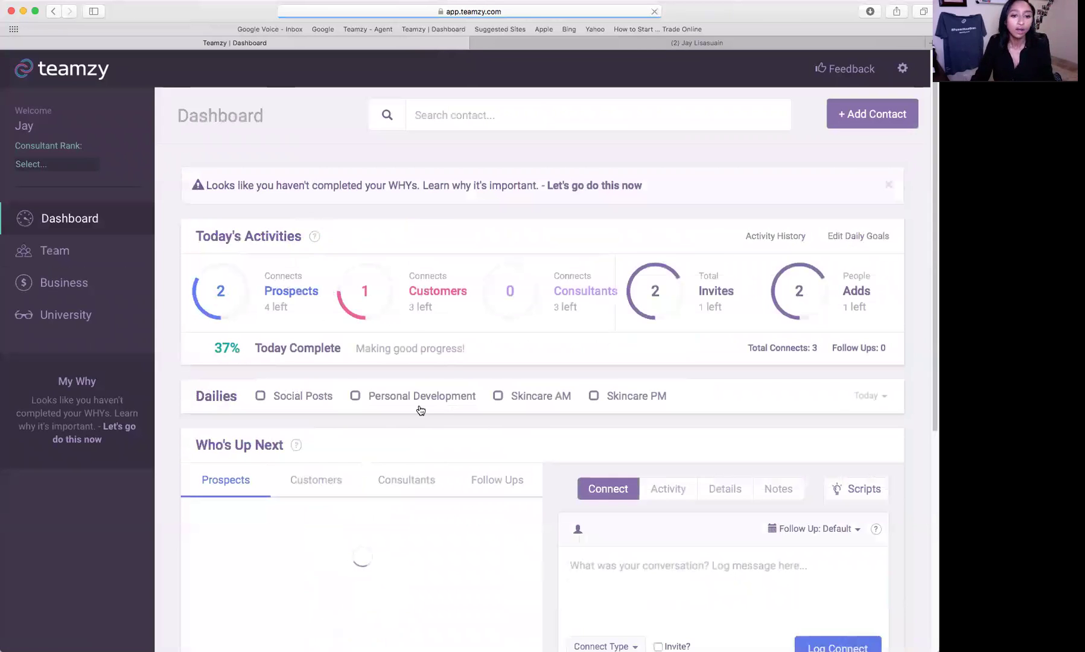
{"action": "scroll", "coordinate": [586, 374], "scroll_direction": "down", "scroll_amount": 2}
{"action": "scroll", "coordinate": [587, 373], "scroll_direction": "down", "scroll_amount": 5}
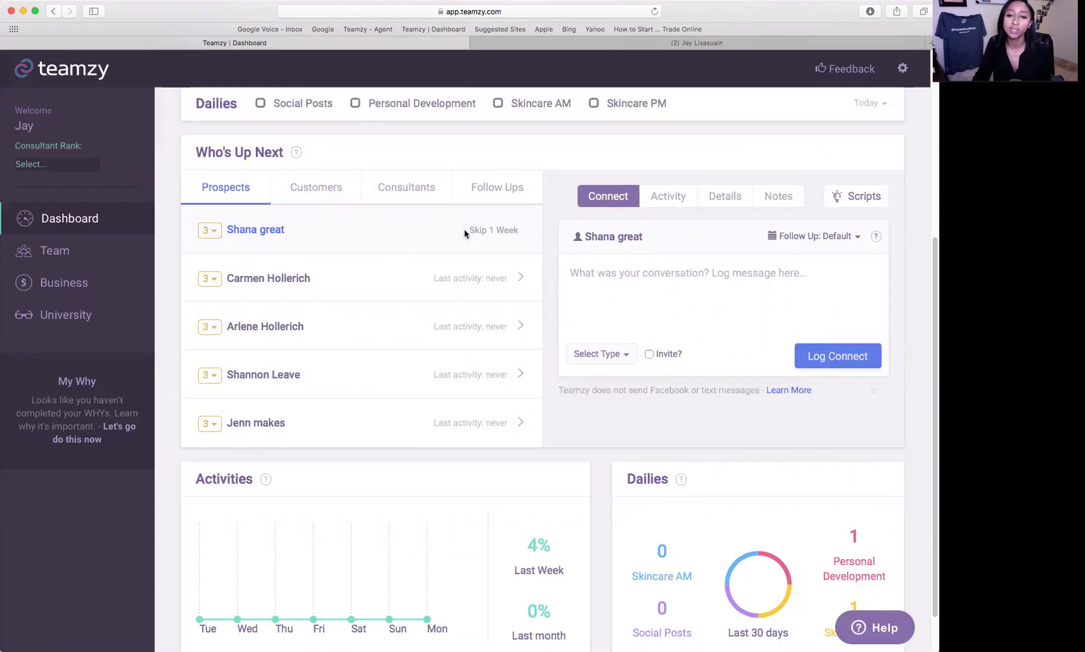
{"action": "left_click", "coordinate": [624, 241]}
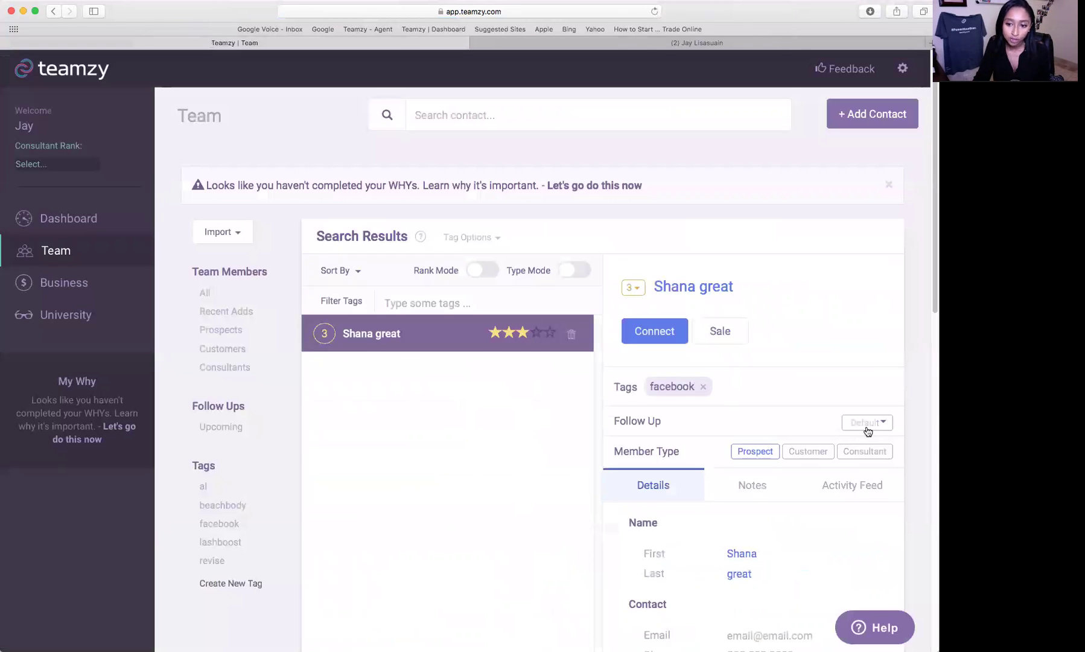
{"action": "left_click", "coordinate": [884, 424]}
{"action": "left_click", "coordinate": [97, 229]}
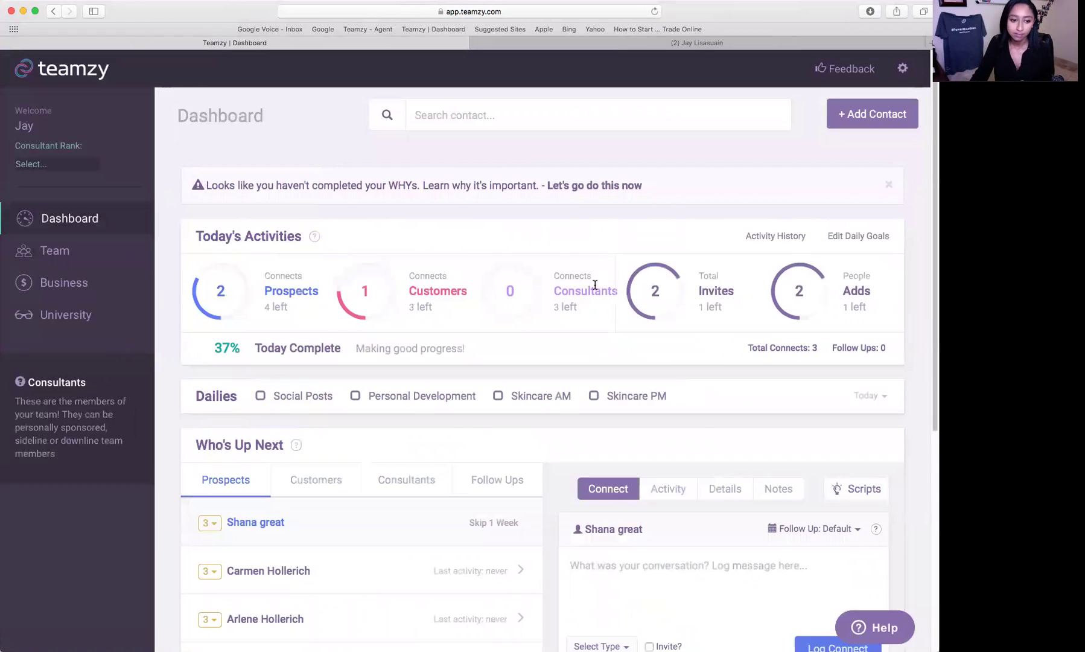
{"action": "scroll", "coordinate": [761, 470], "scroll_direction": "down", "scroll_amount": 3}
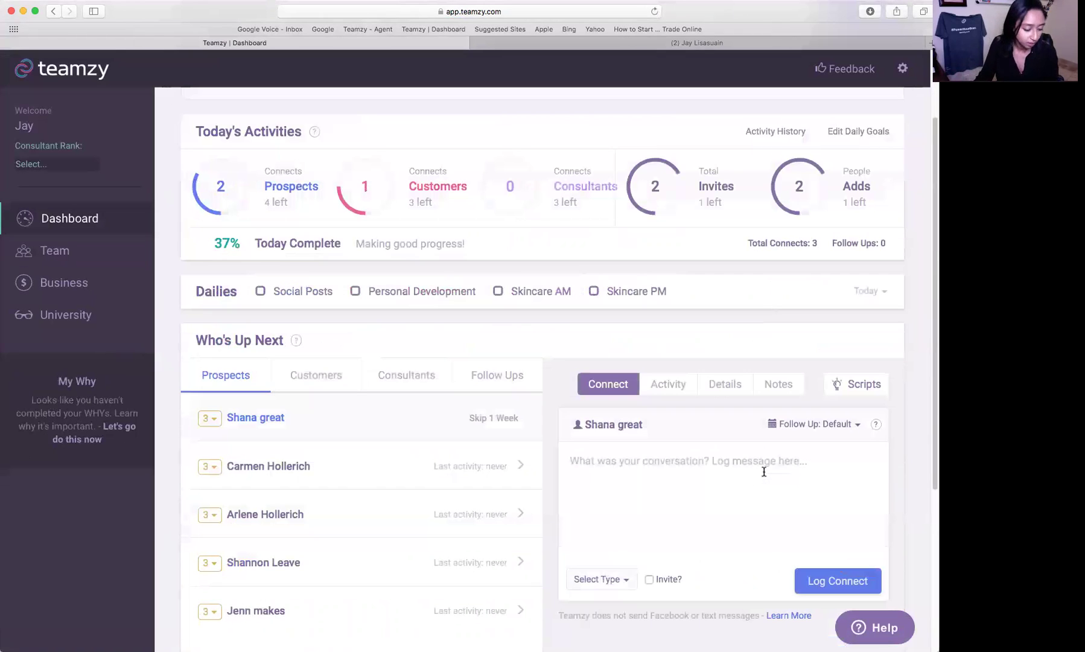
- Begin a Connect log note saying you spoke to the top prospect, not yet logged
{"action": "left_click", "coordinate": [763, 471]}
{"action": "type", "text": "db"}
{"action": "key", "text": "BackSpace"}
{"action": "key", "text": "BackSpace"}
{"action": "type", "text": "spoke to"}
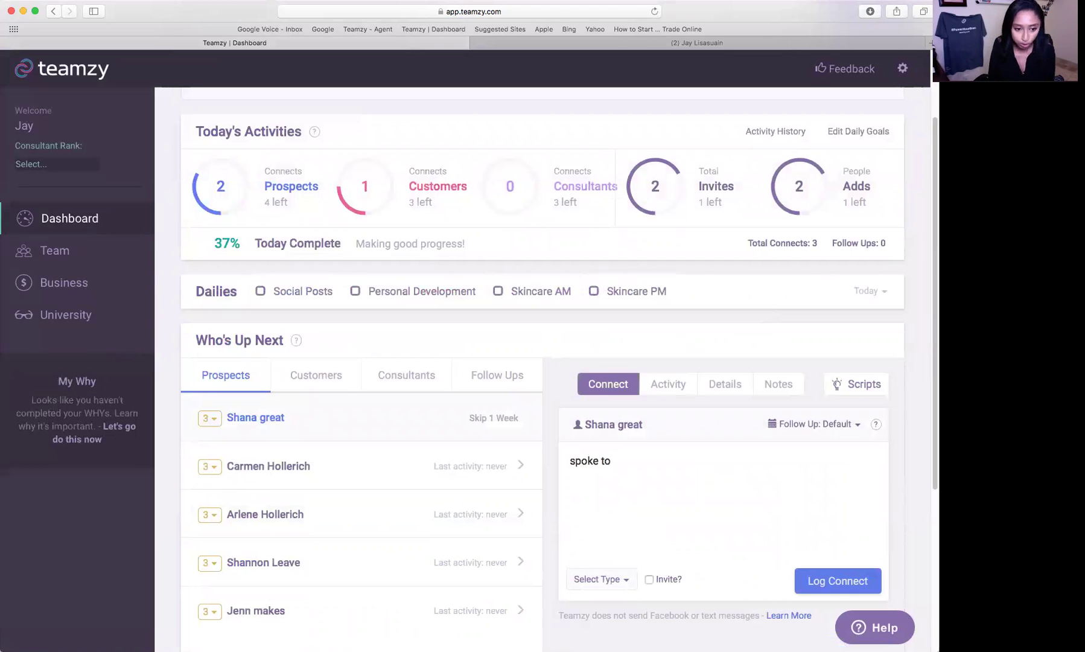
{"action": "type", "text": " shana about"}
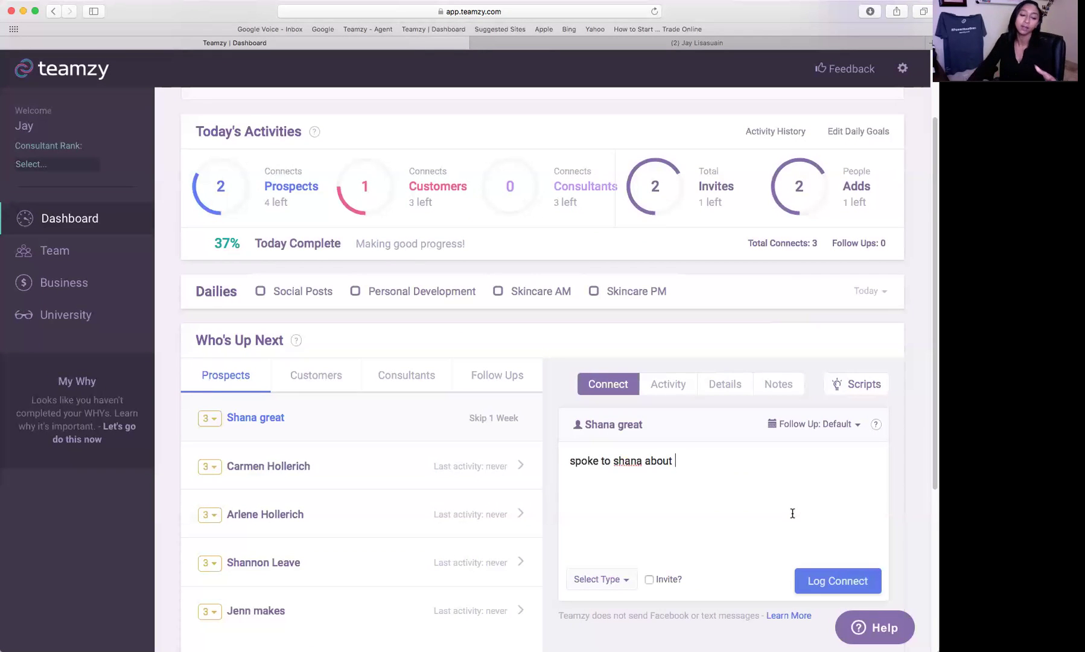
{"action": "scroll", "coordinate": [792, 513], "scroll_direction": "down", "scroll_amount": 5}
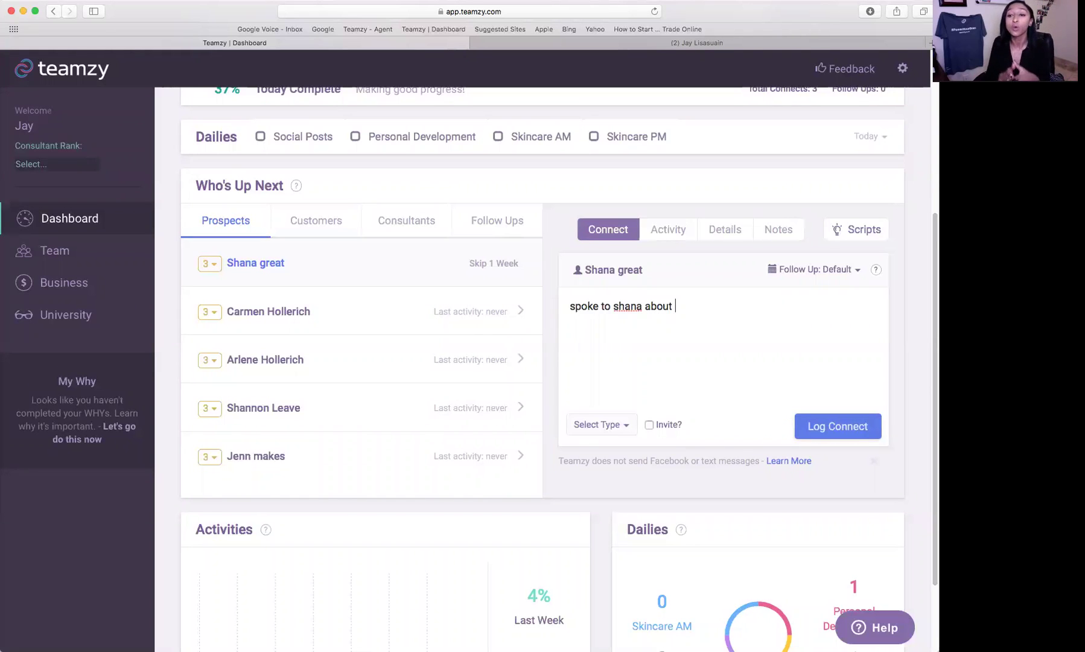
{"action": "scroll", "coordinate": [470, 279], "scroll_direction": "up", "scroll_amount": 3}
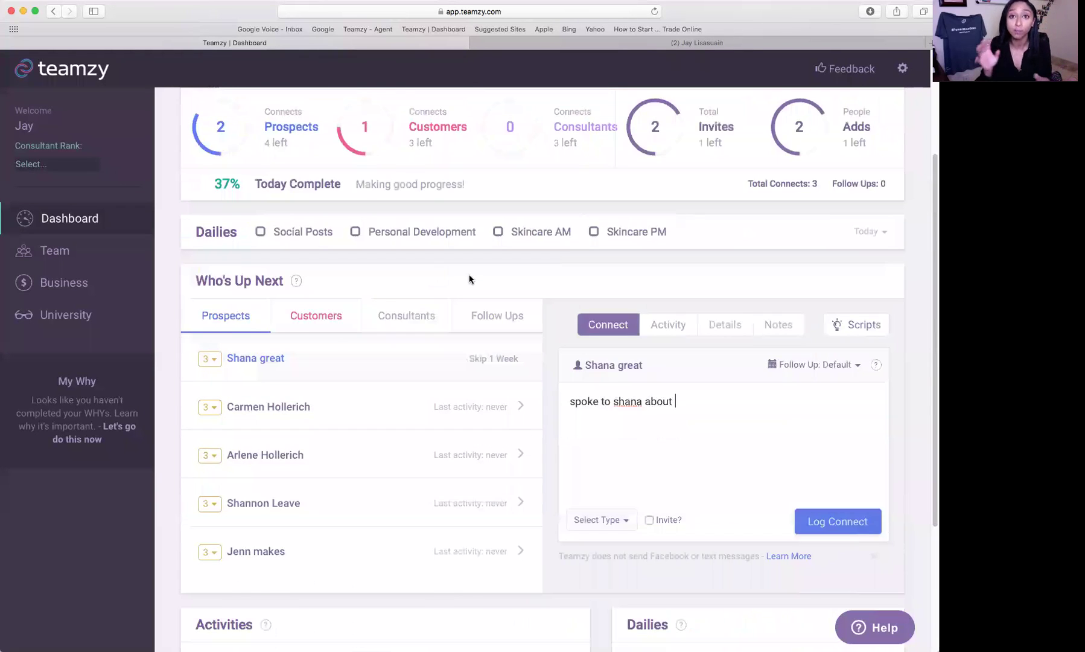
{"action": "scroll", "coordinate": [469, 279], "scroll_direction": "up", "scroll_amount": 5}
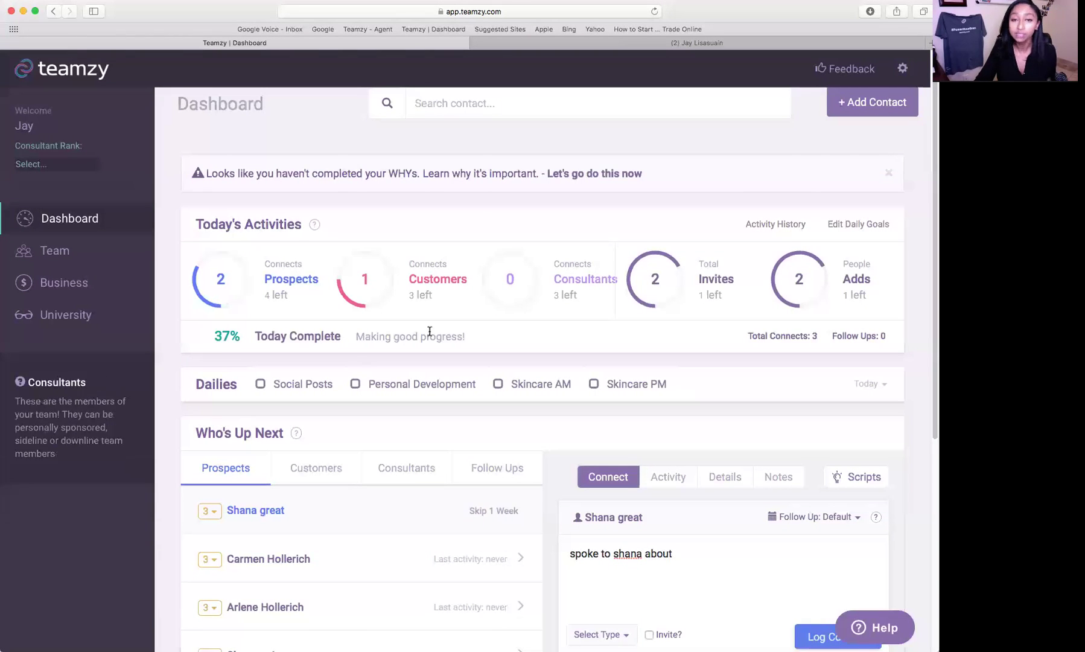
{"action": "scroll", "coordinate": [611, 289], "scroll_direction": "down", "scroll_amount": 2}
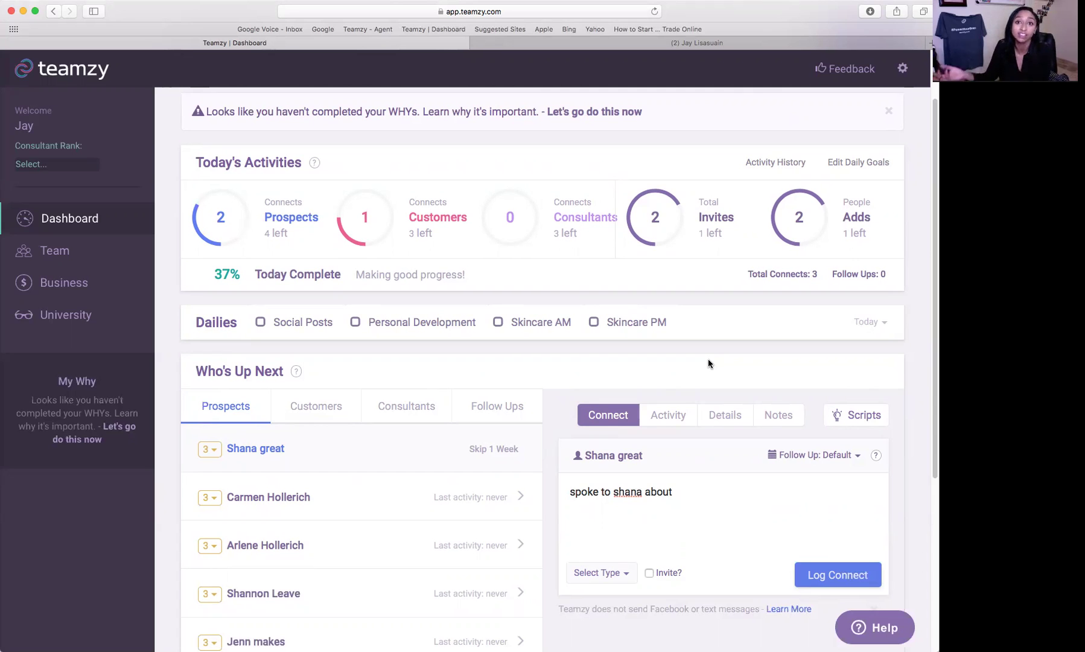
- Tick Social Posts, Personal Development and Skincare AM under today's Dailies
{"action": "left_click", "coordinate": [262, 322]}
{"action": "left_click", "coordinate": [355, 322]}
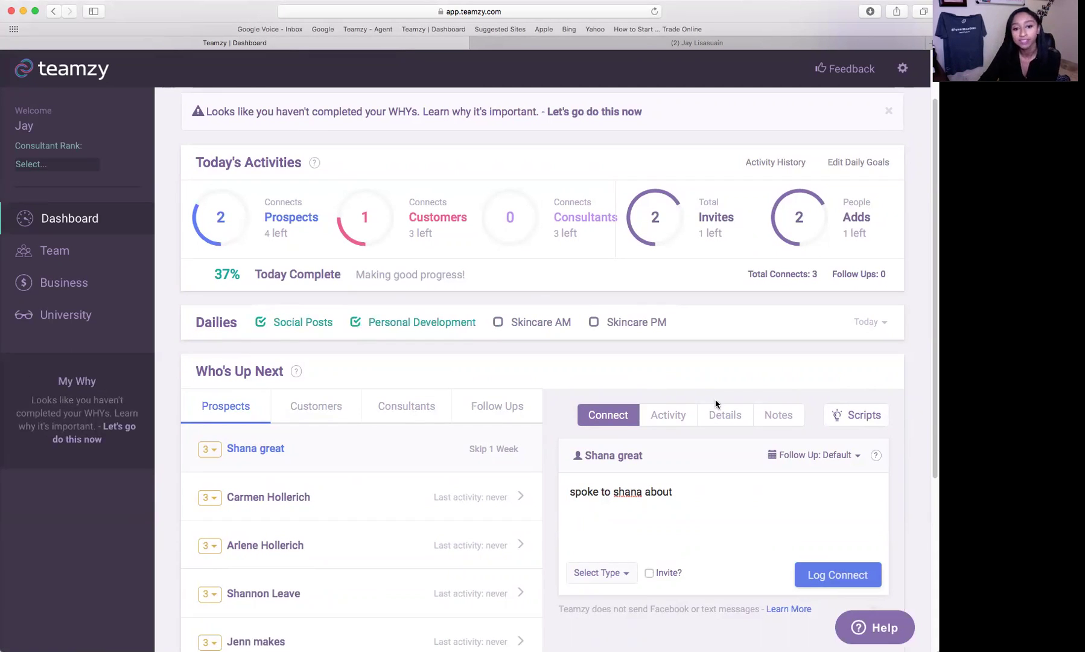
{"action": "left_click", "coordinate": [495, 324]}
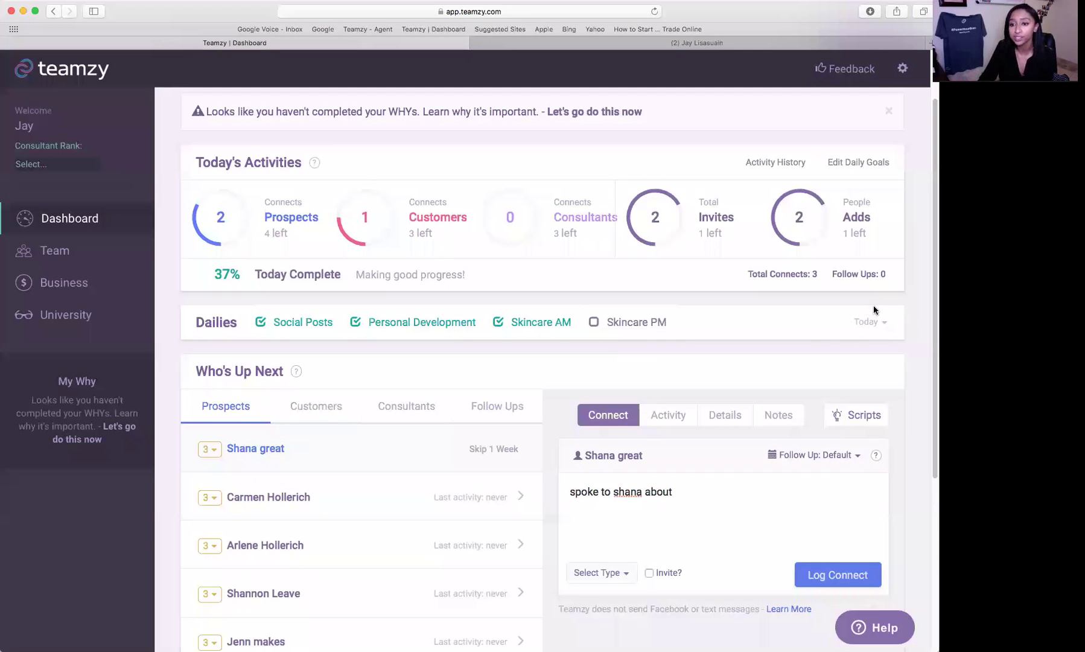
{"action": "left_click", "coordinate": [869, 322]}
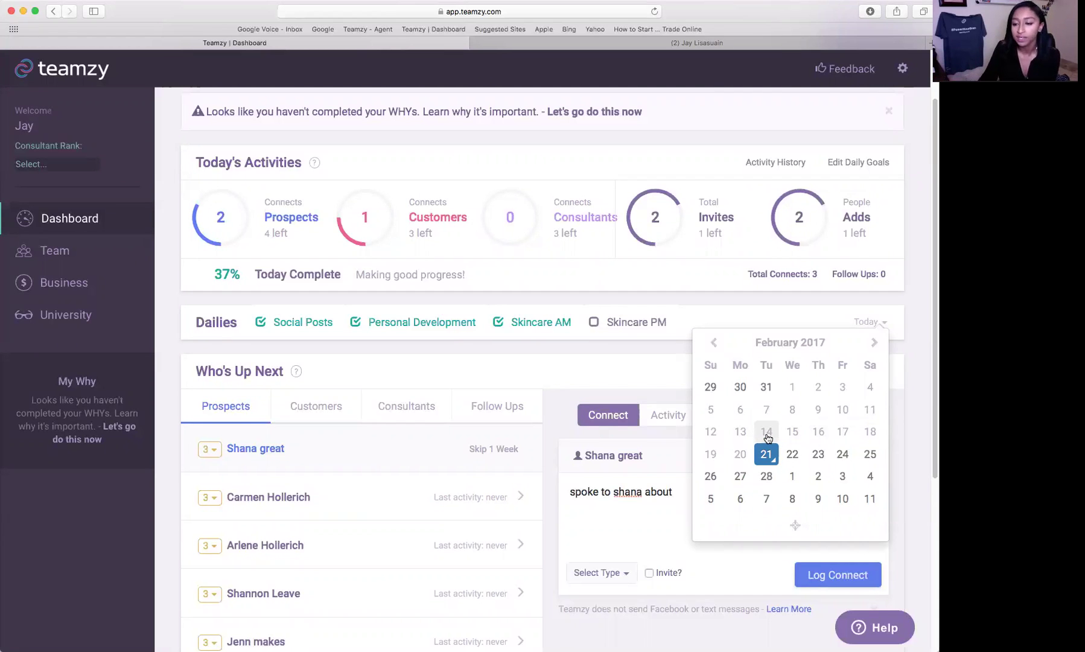
{"action": "left_click", "coordinate": [875, 322]}
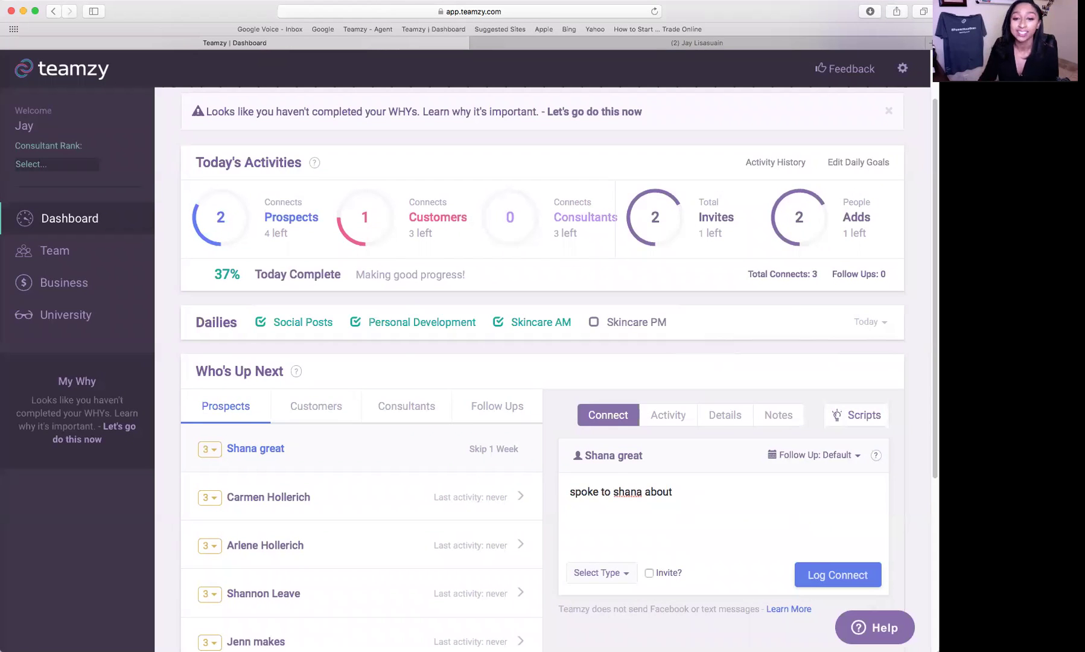
{"action": "scroll", "coordinate": [900, 371], "scroll_direction": "down", "scroll_amount": 3}
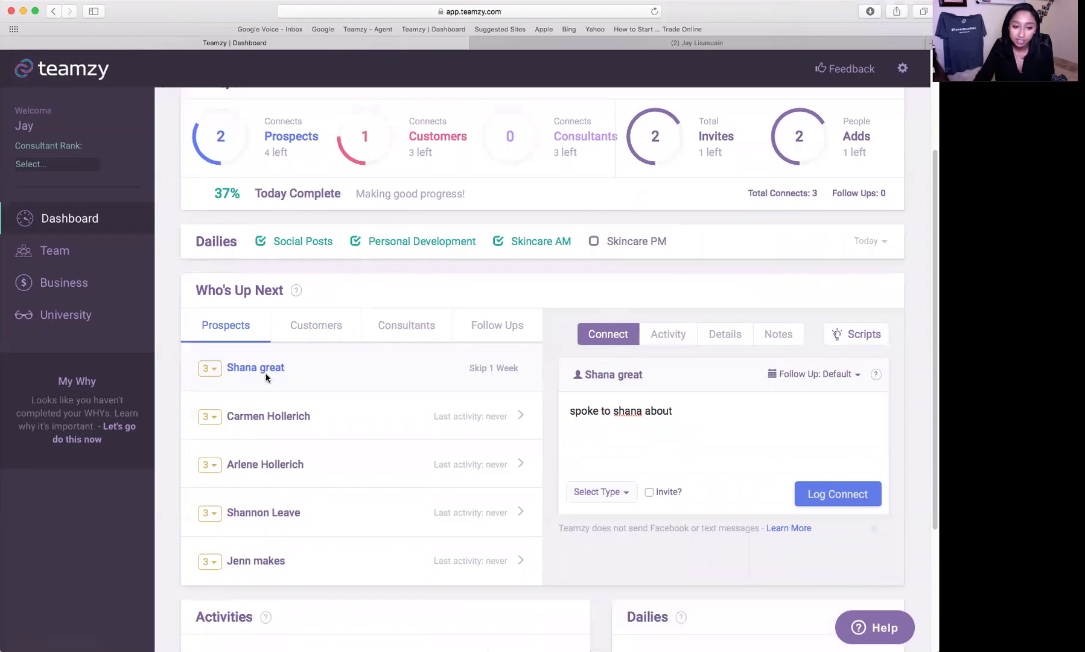
{"action": "left_click", "coordinate": [615, 494]}
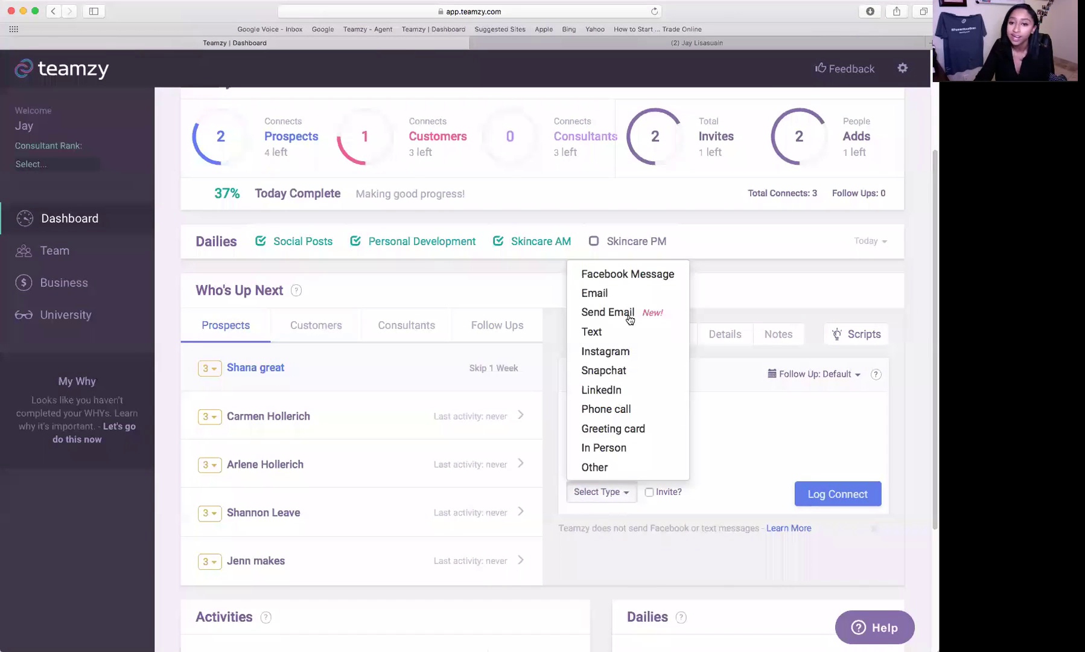
{"action": "left_click", "coordinate": [630, 315]}
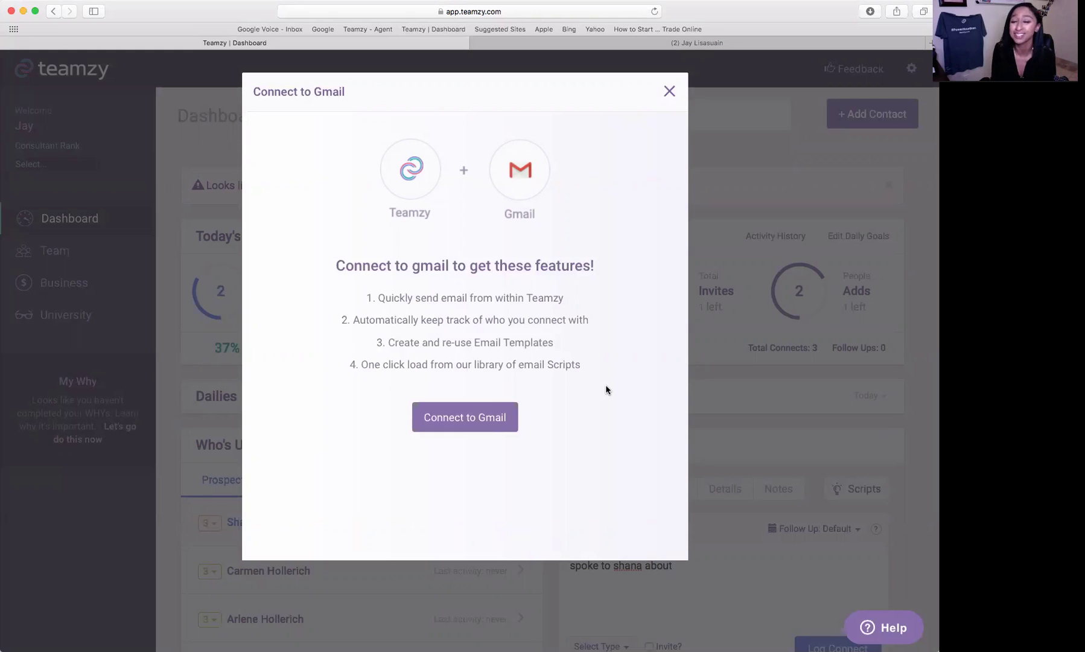
{"action": "left_click", "coordinate": [668, 91]}
{"action": "scroll", "coordinate": [730, 422], "scroll_direction": "down", "scroll_amount": 1}
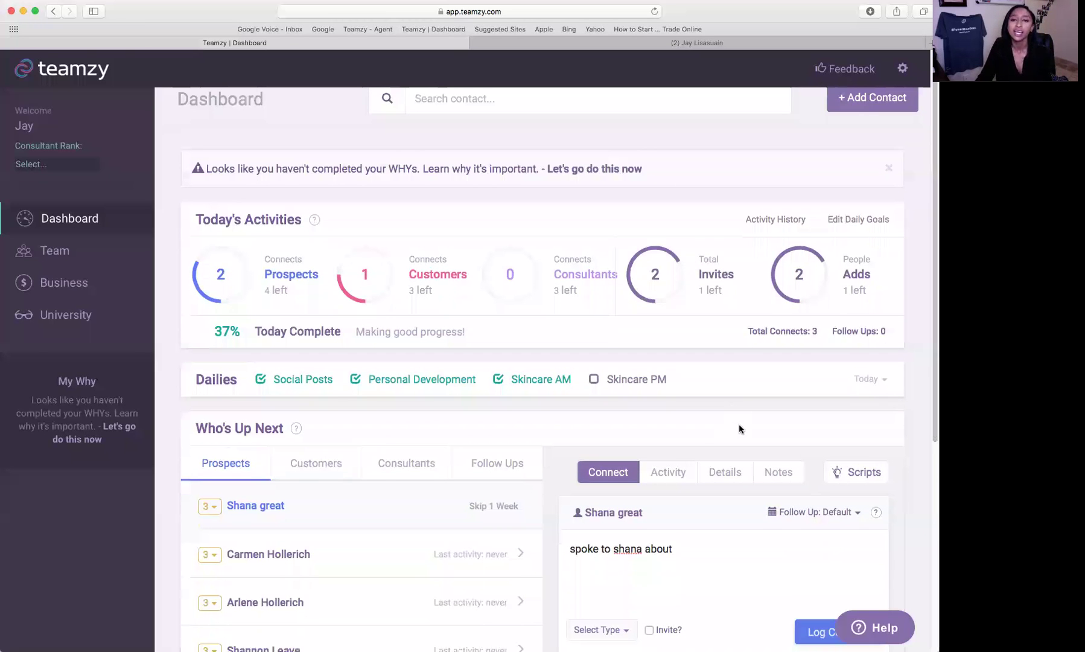
{"action": "scroll", "coordinate": [738, 425], "scroll_direction": "up", "scroll_amount": 1}
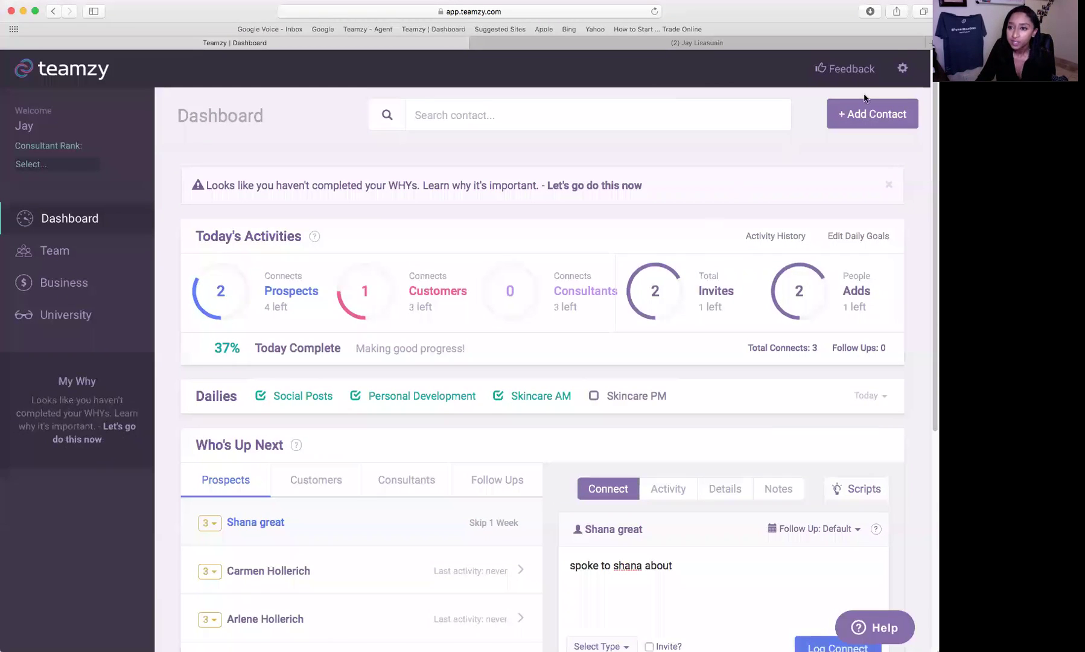
{"action": "left_click", "coordinate": [902, 70]}
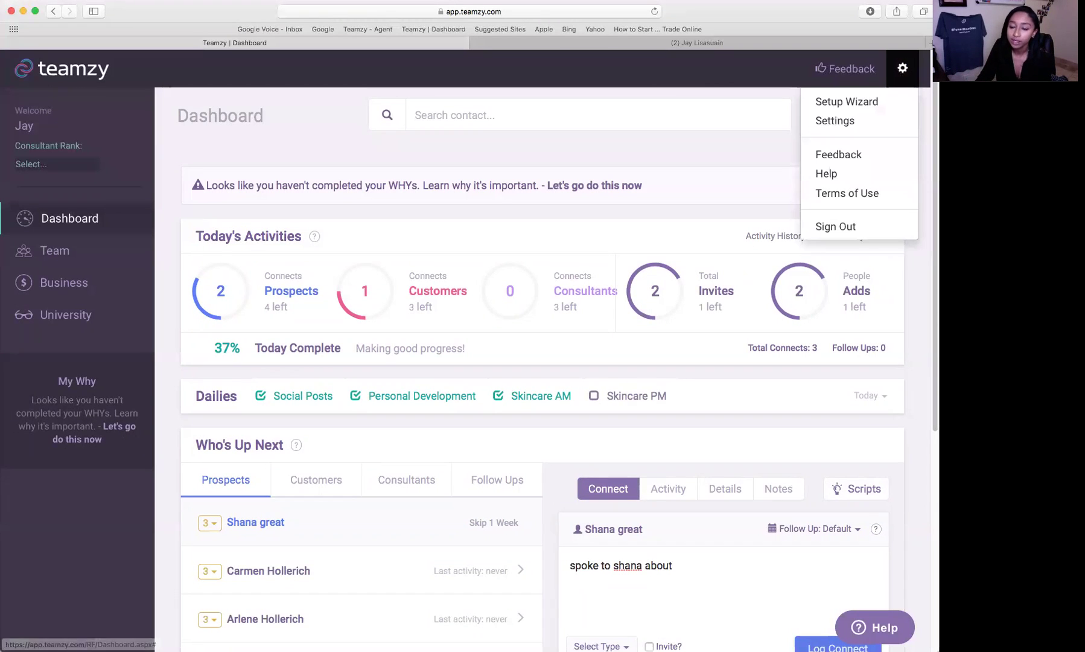
{"action": "left_click", "coordinate": [891, 124]}
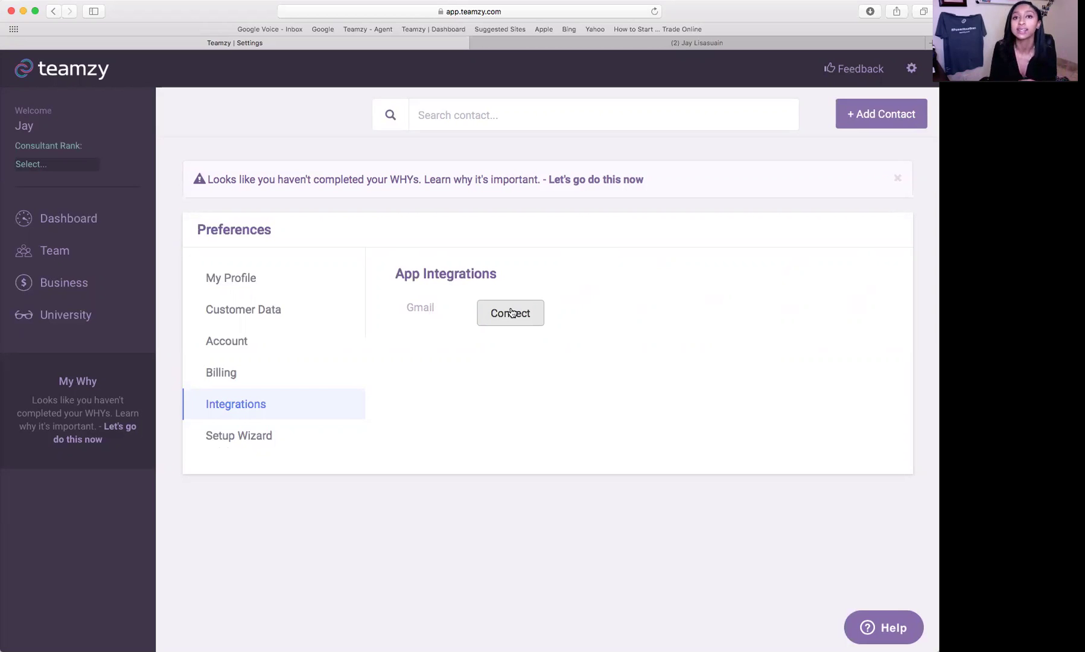
{"action": "left_click", "coordinate": [68, 218]}
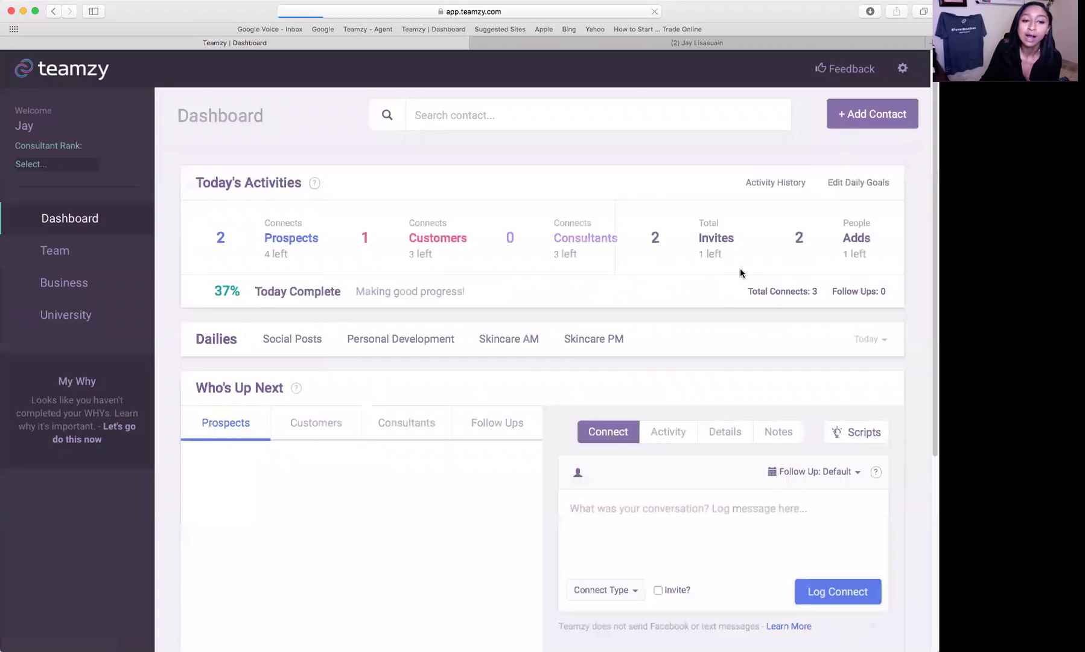
- Open the top prospect's contact record from the Who's Up Next Prospects list
{"action": "scroll", "coordinate": [742, 272], "scroll_direction": "down", "scroll_amount": 3}
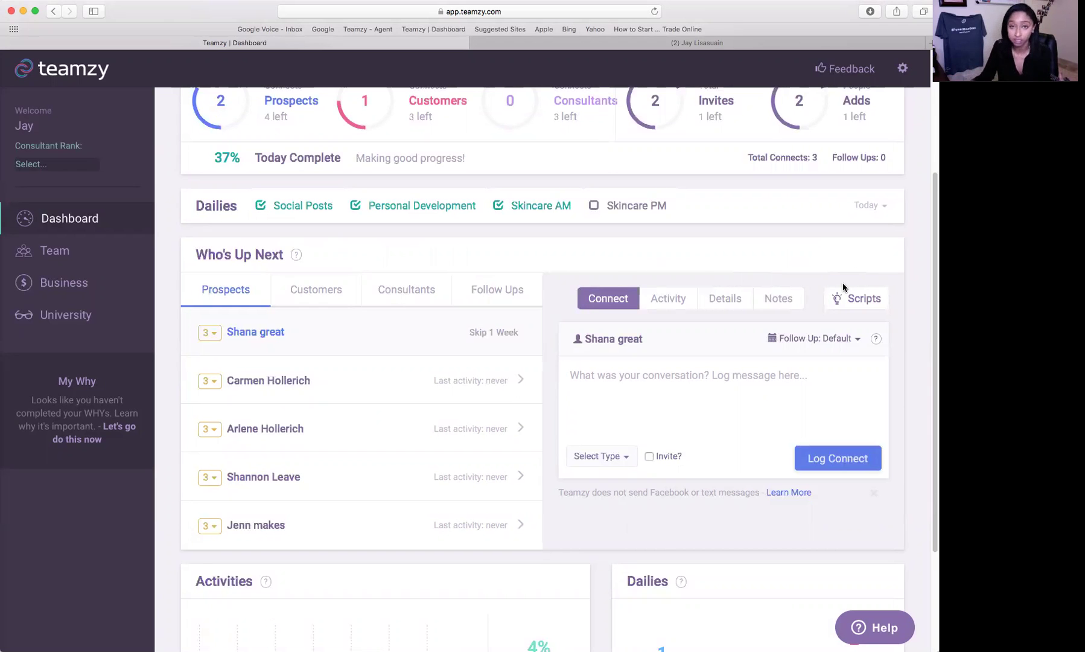
{"action": "scroll", "coordinate": [663, 313], "scroll_direction": "down", "scroll_amount": 2}
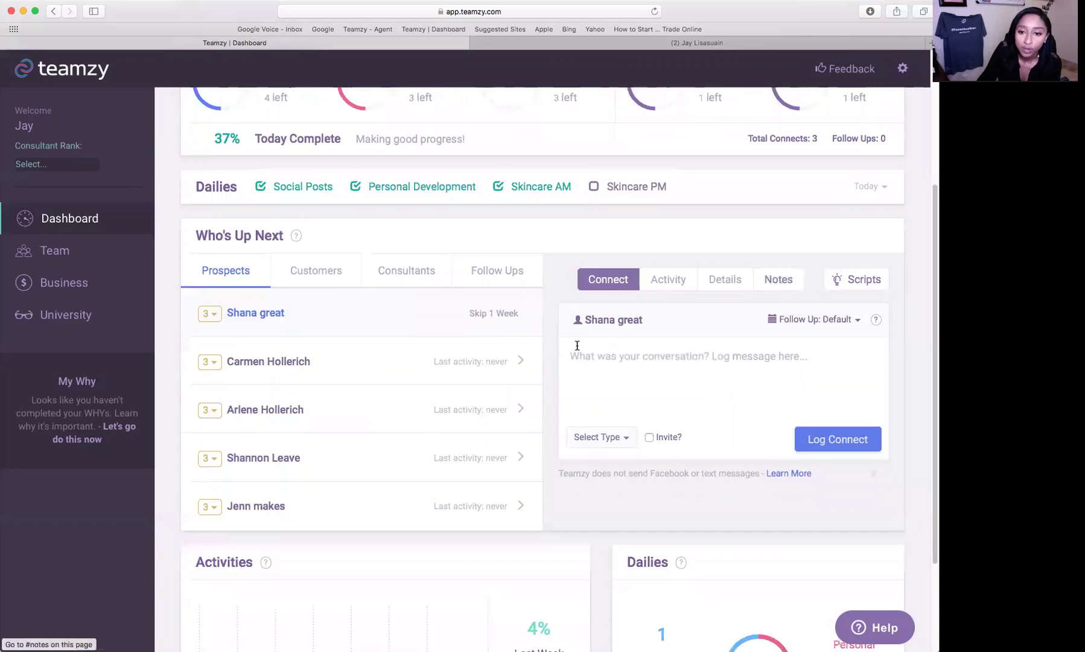
{"action": "left_click", "coordinate": [617, 305]}
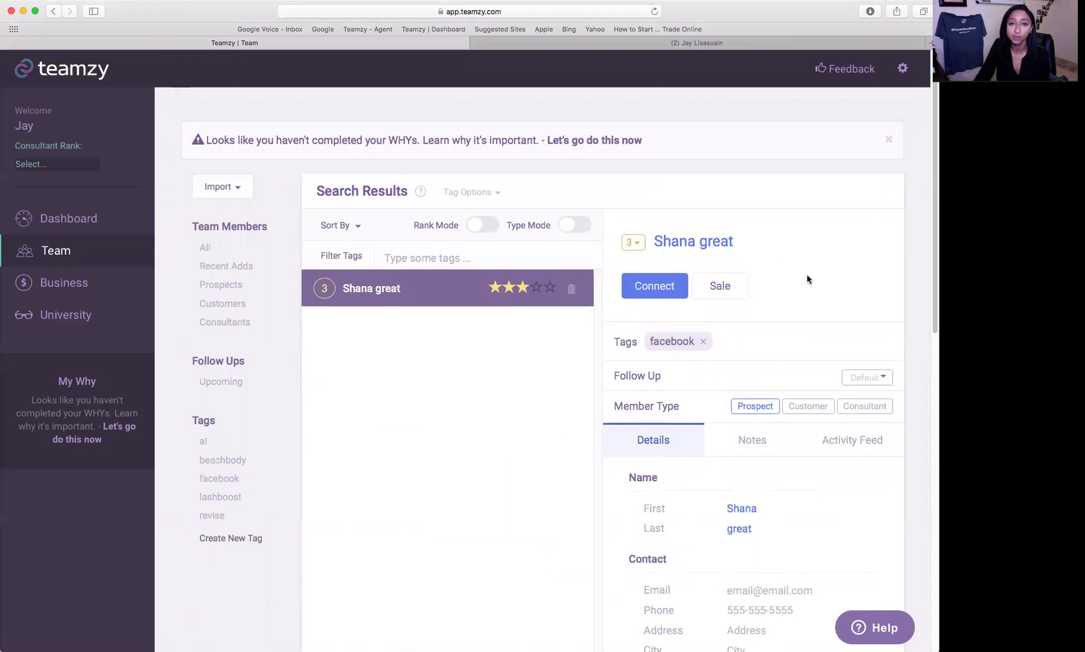
- Log a sale with sale type Regimen for this contact
{"action": "left_click", "coordinate": [735, 290]}
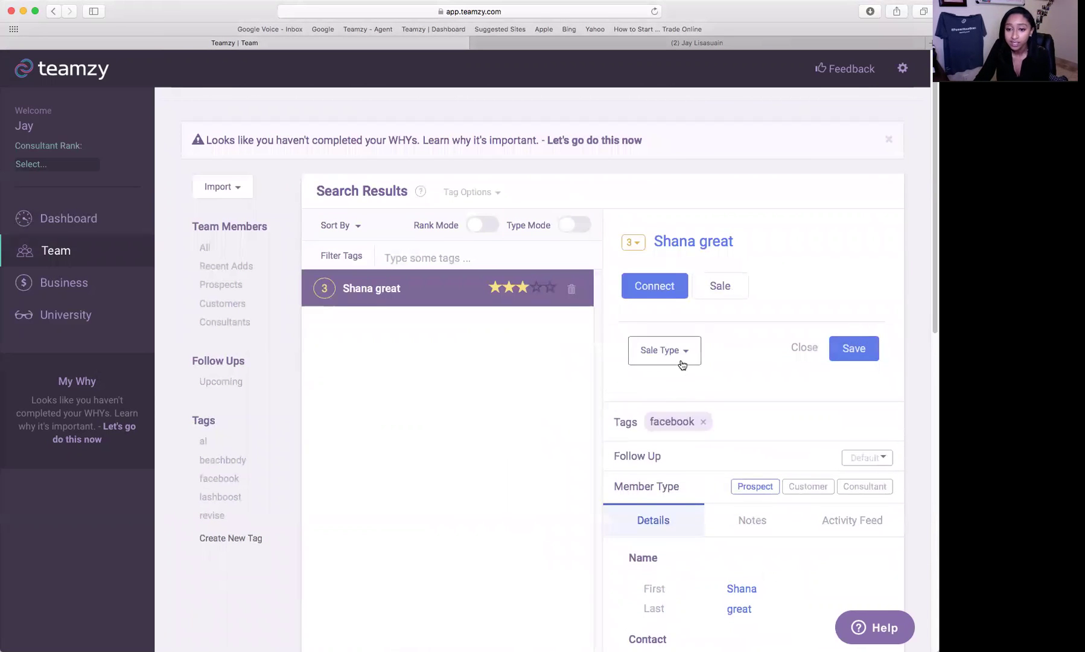
{"action": "left_click", "coordinate": [682, 356]}
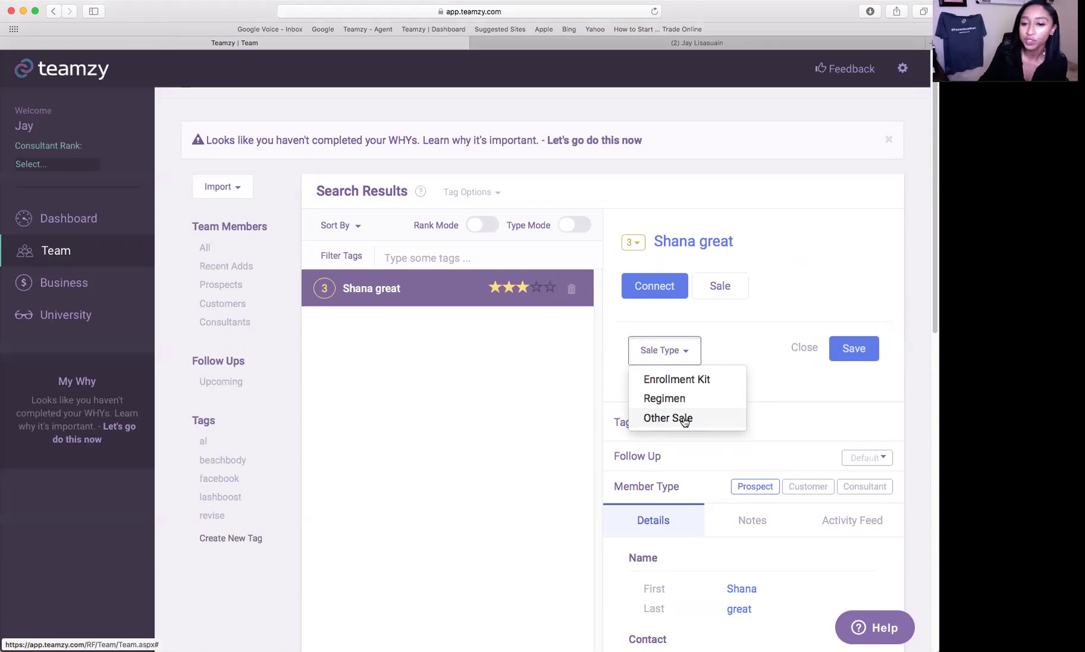
{"action": "left_click", "coordinate": [684, 420]}
{"action": "left_click", "coordinate": [683, 361]}
{"action": "left_click", "coordinate": [667, 398]}
{"action": "left_click", "coordinate": [863, 352]}
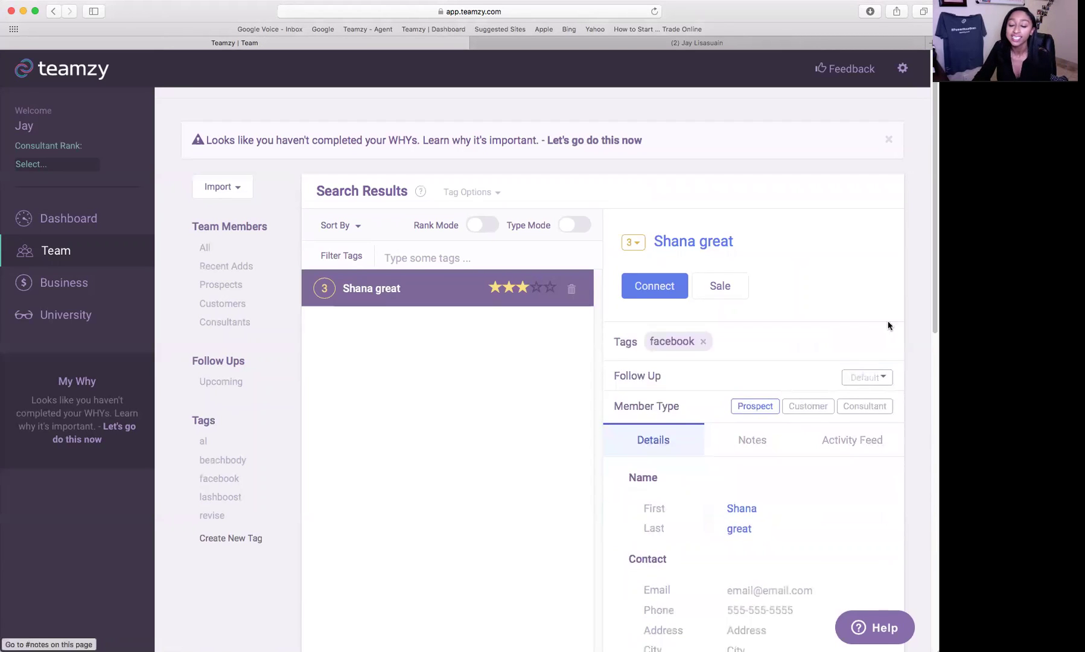
- Check the Activity Feed for today's 'Sold: Regimen' entry
{"action": "left_click", "coordinate": [856, 439]}
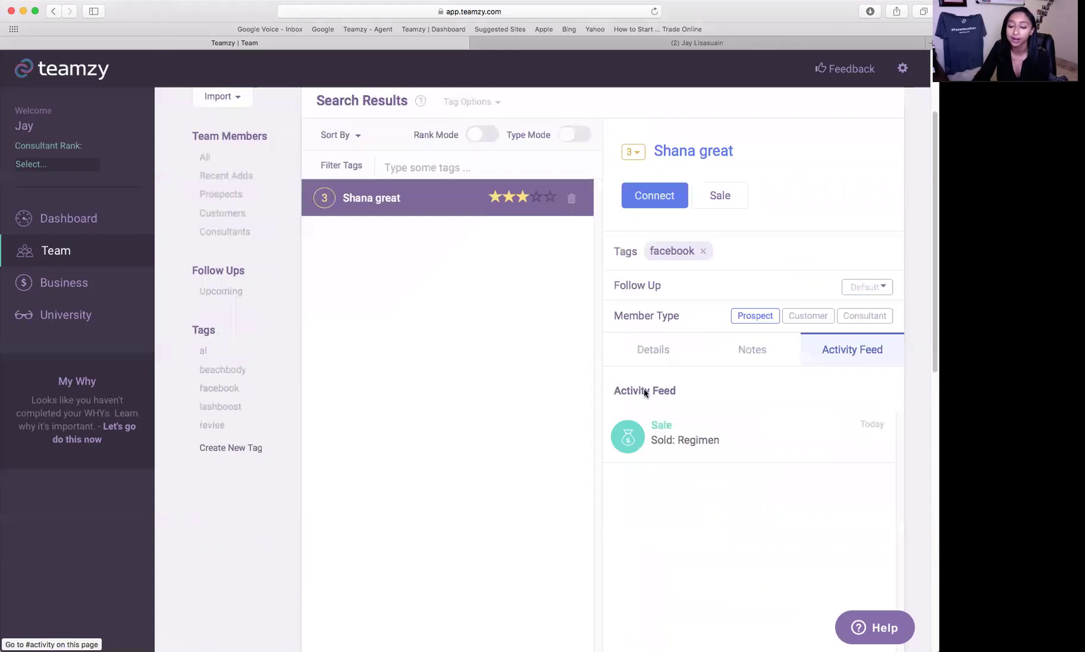
{"action": "scroll", "coordinate": [644, 393], "scroll_direction": "down", "scroll_amount": 3}
{"action": "mouse_move", "coordinate": [671, 346]}
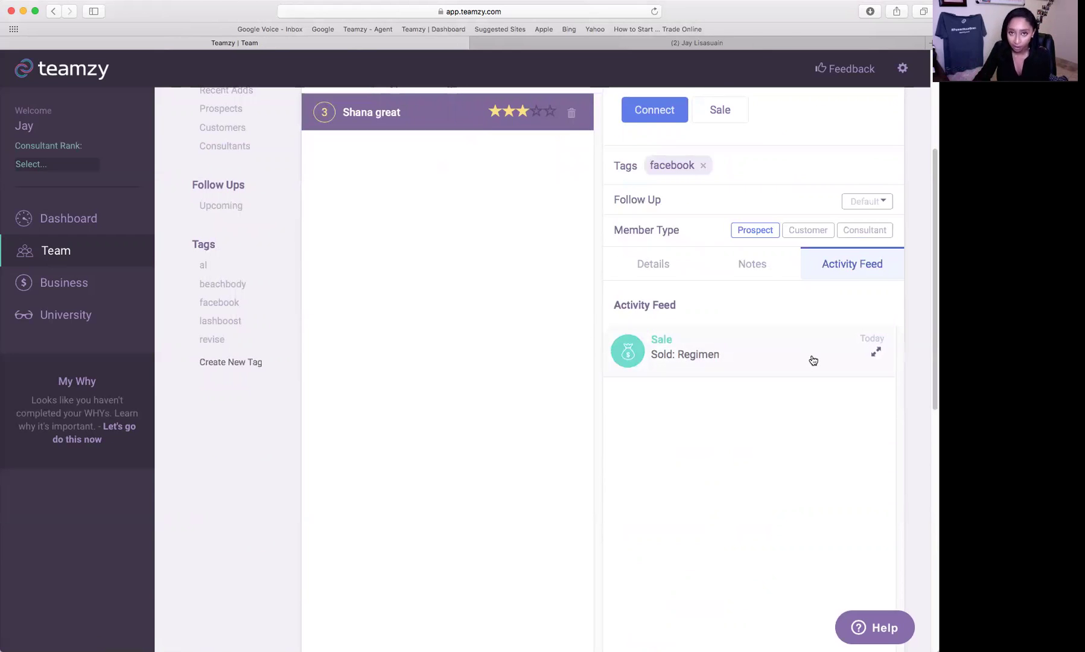
{"action": "scroll", "coordinate": [543, 302], "scroll_direction": "up", "scroll_amount": 5}
- Review past activity with the next-up prospect on the Dashboard, then go to Business
{"action": "left_click", "coordinate": [138, 218]}
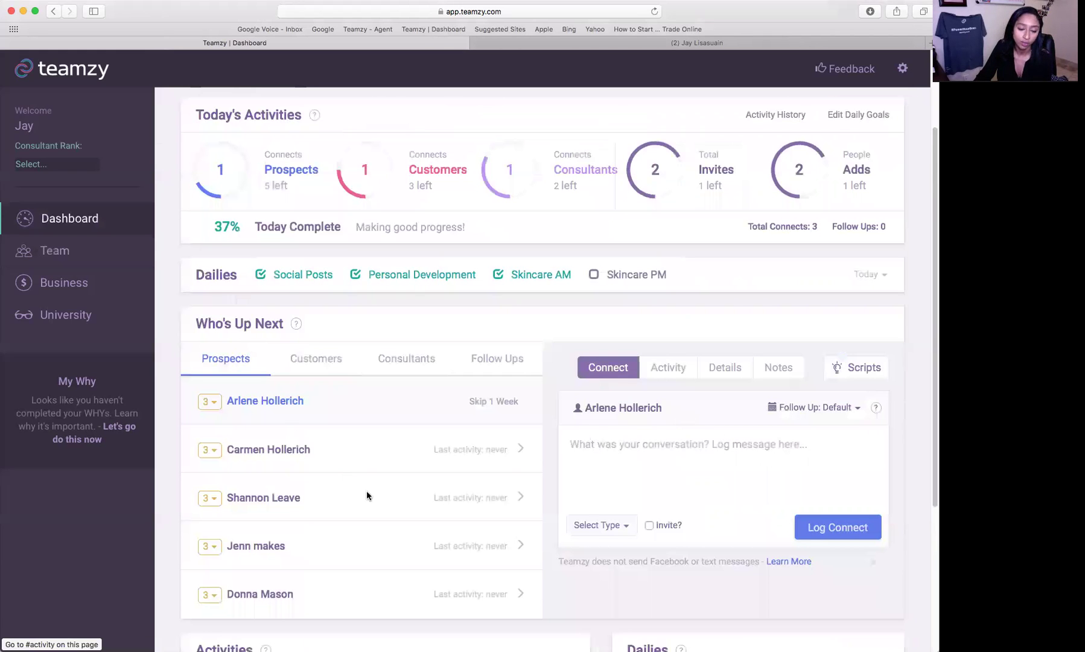
{"action": "scroll", "coordinate": [369, 477], "scroll_direction": "down", "scroll_amount": 1}
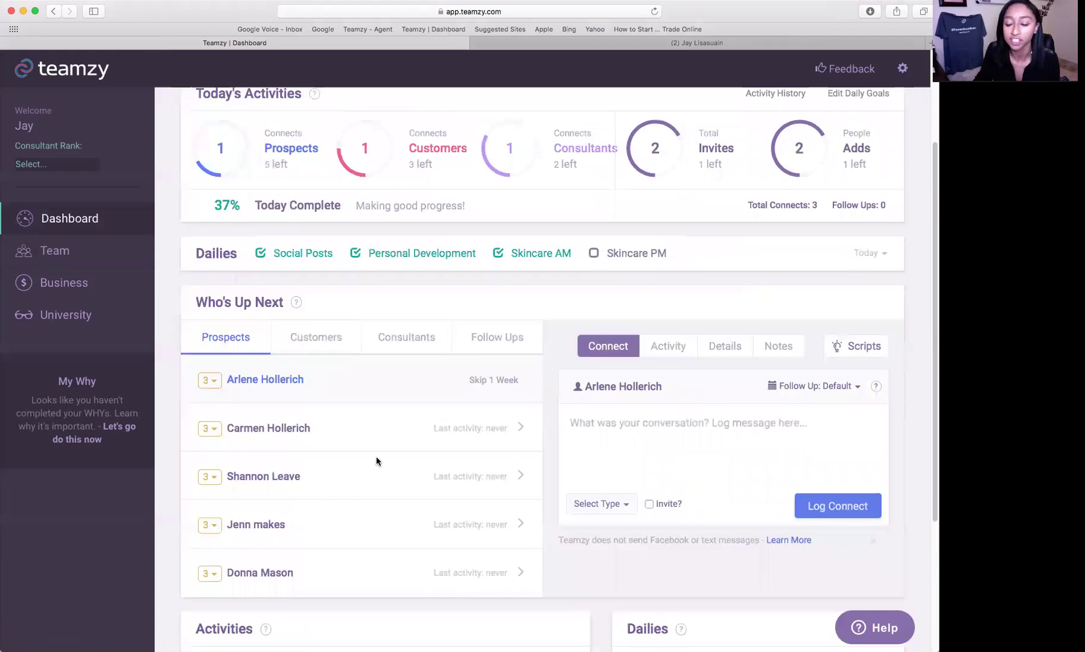
{"action": "left_click", "coordinate": [651, 348]}
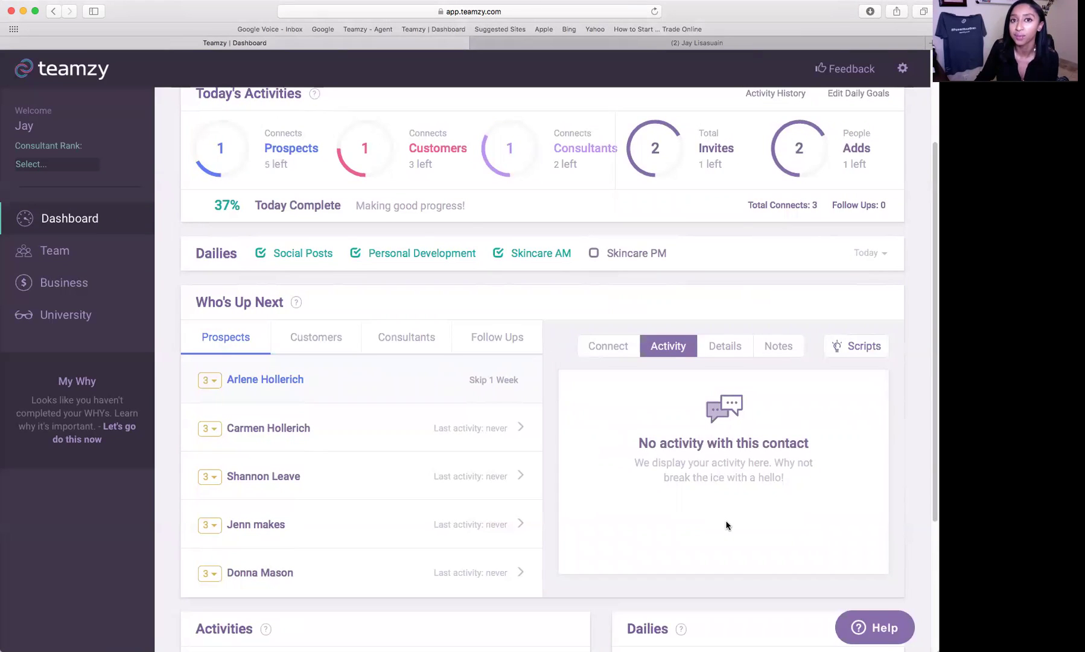
{"action": "scroll", "coordinate": [728, 525], "scroll_direction": "up", "scroll_amount": 3}
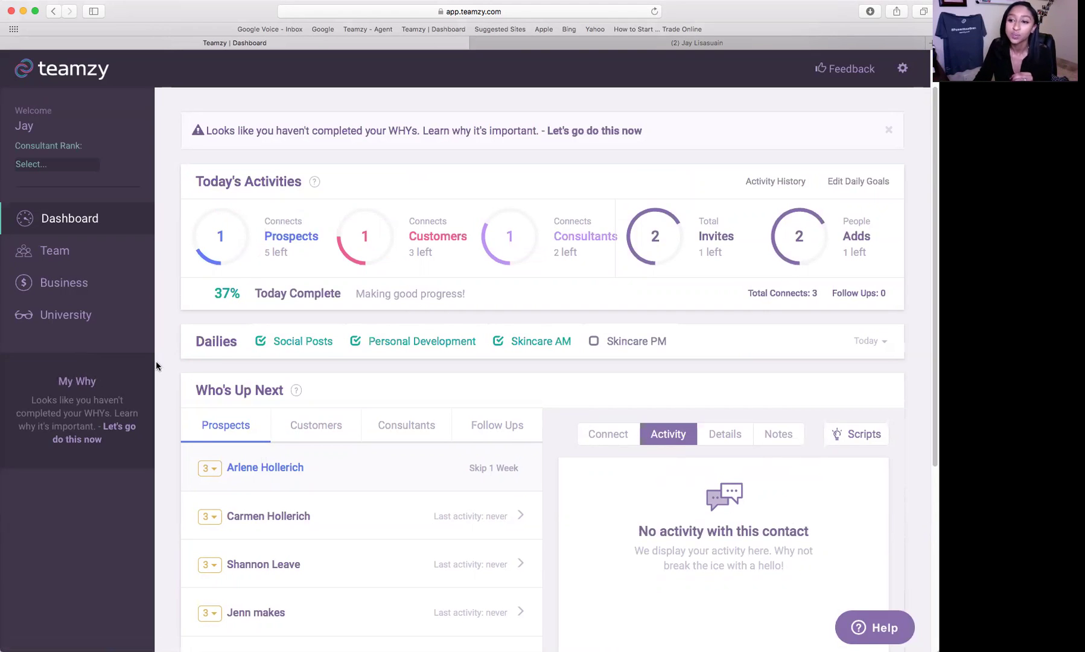
{"action": "left_click", "coordinate": [70, 283]}
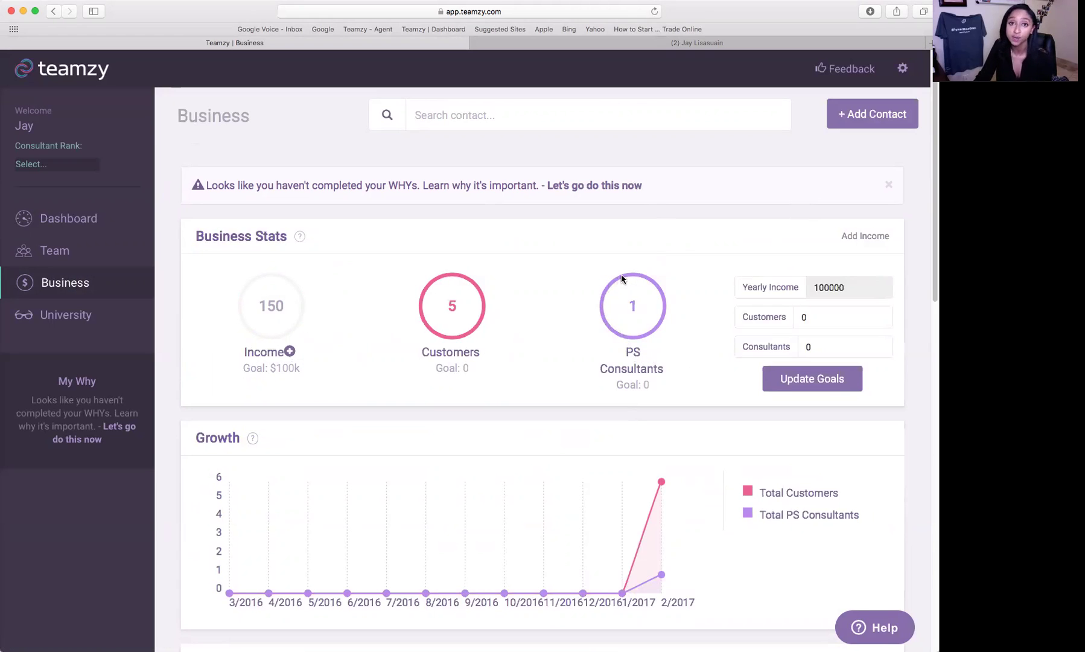
- Open the Track your Income window from the plus icon beside Income
{"action": "scroll", "coordinate": [682, 290], "scroll_direction": "down", "scroll_amount": 2}
{"action": "scroll", "coordinate": [686, 301], "scroll_direction": "down", "scroll_amount": 1}
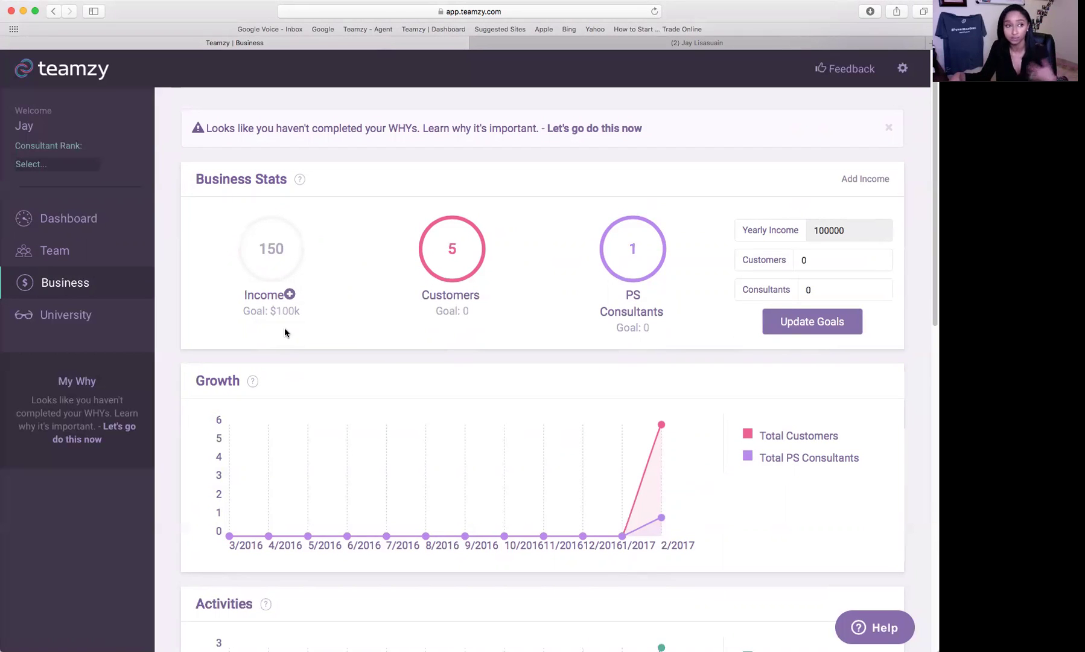
{"action": "left_click", "coordinate": [291, 296]}
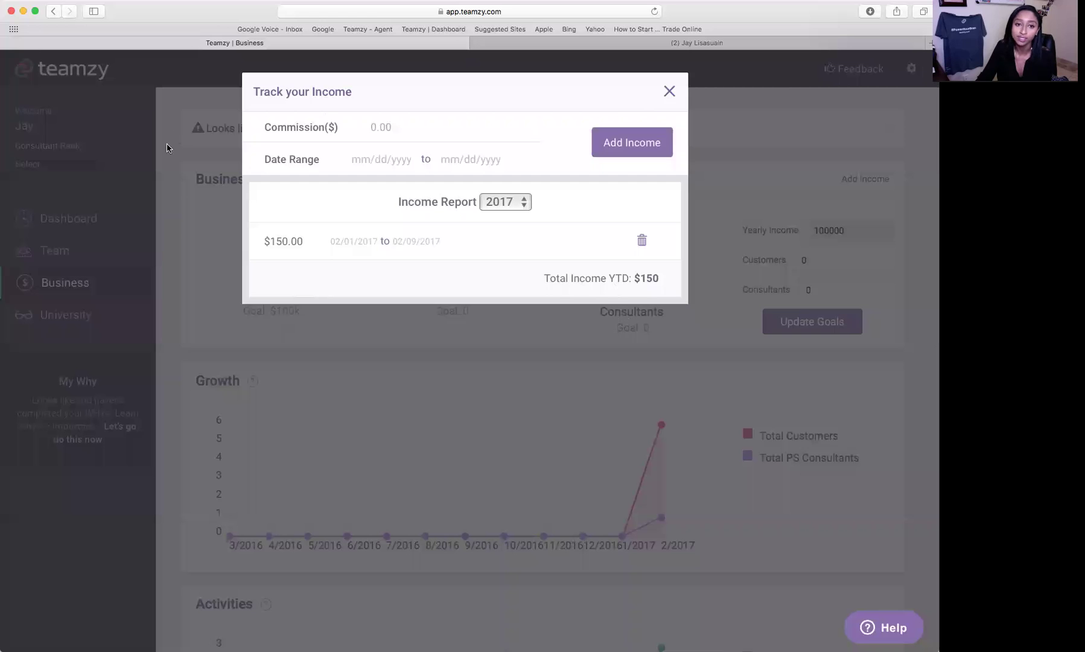
- Add a $5000.00 commission covering 01/01/2017 to 02/09/2017 and close the form
{"action": "left_click", "coordinate": [427, 122]}
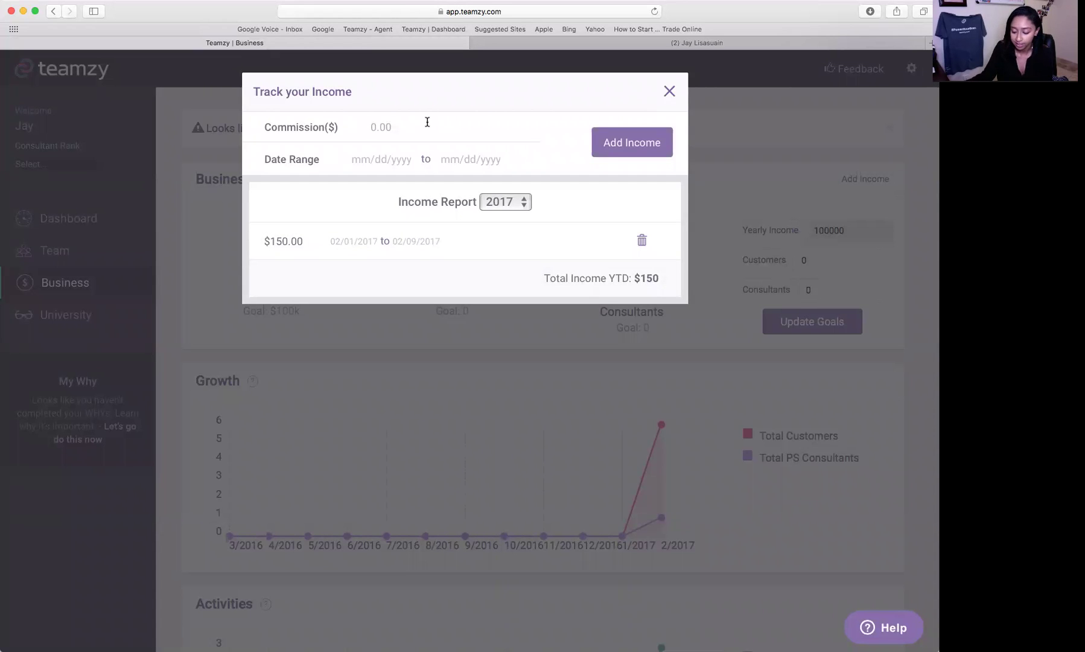
{"action": "type", "text": "5000"}
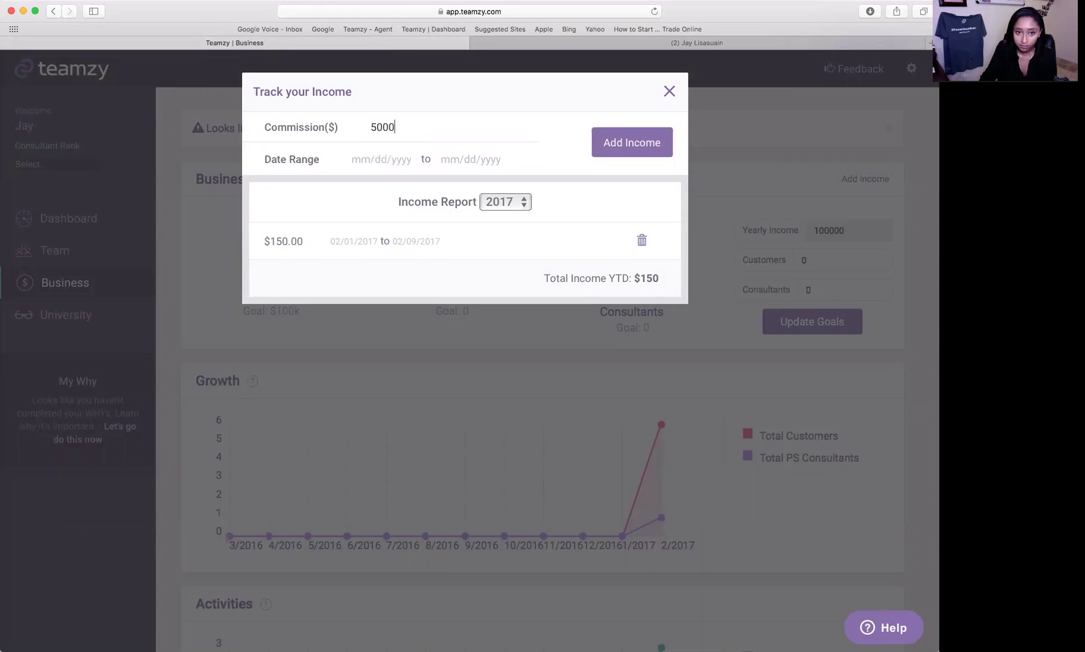
{"action": "type", "text": ".00"}
{"action": "left_click", "coordinate": [380, 160]}
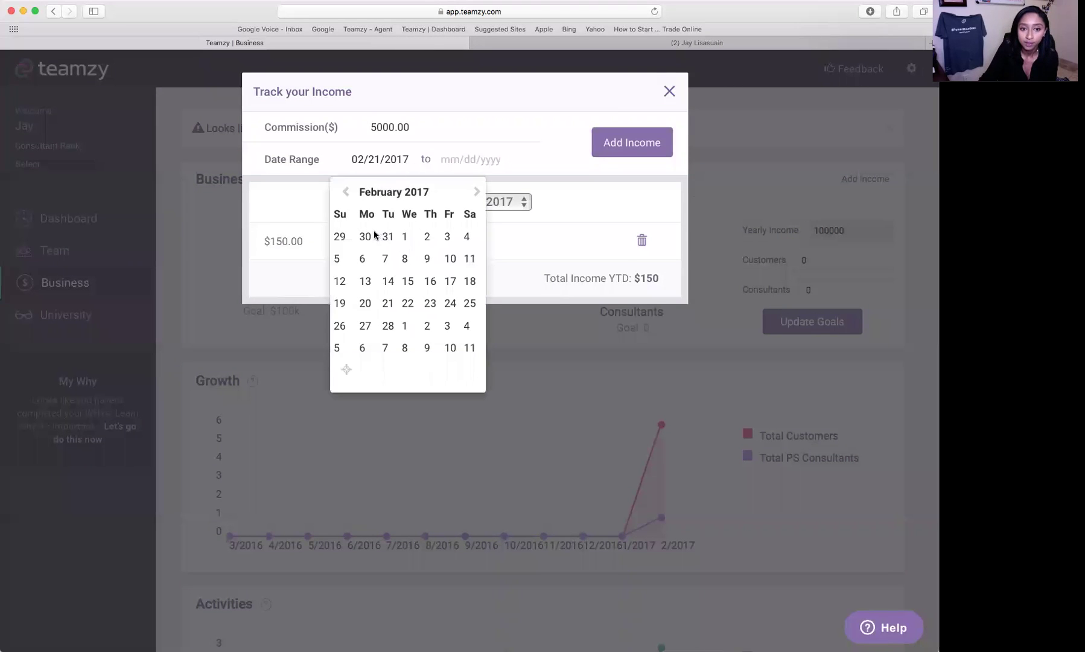
{"action": "left_click", "coordinate": [346, 192]}
{"action": "left_click", "coordinate": [339, 236]}
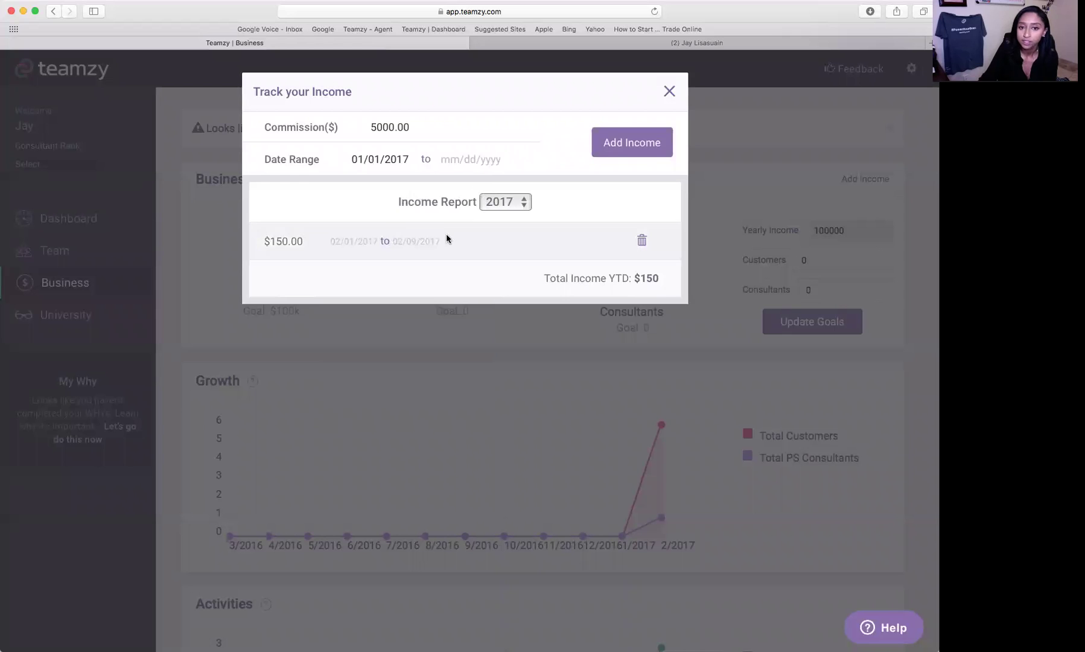
{"action": "left_click", "coordinate": [463, 158]}
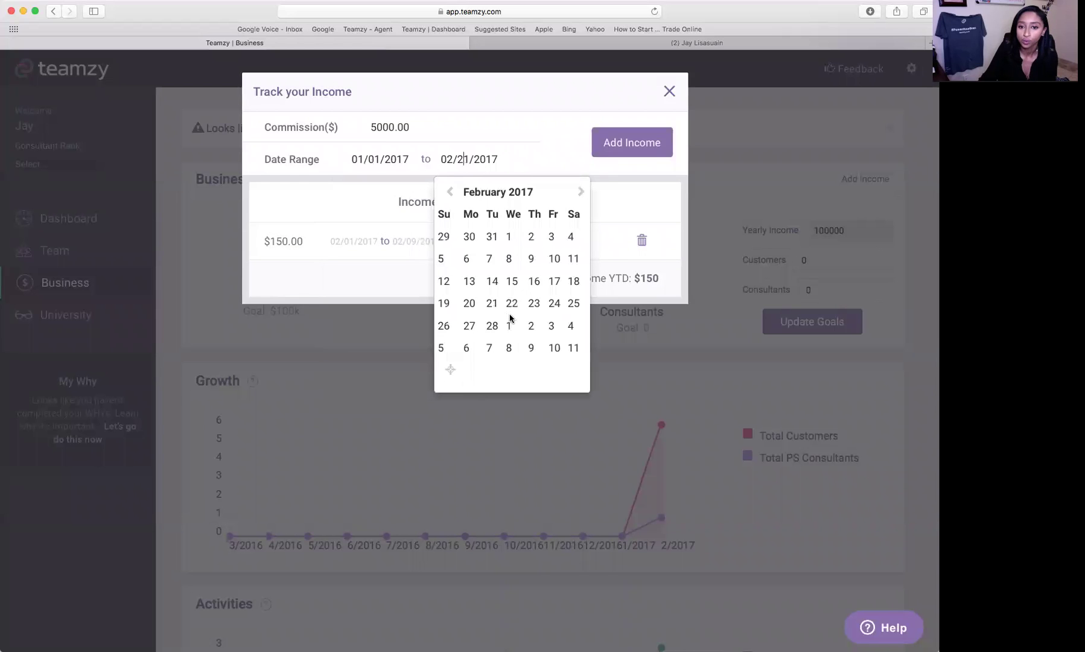
{"action": "left_click", "coordinate": [531, 259]}
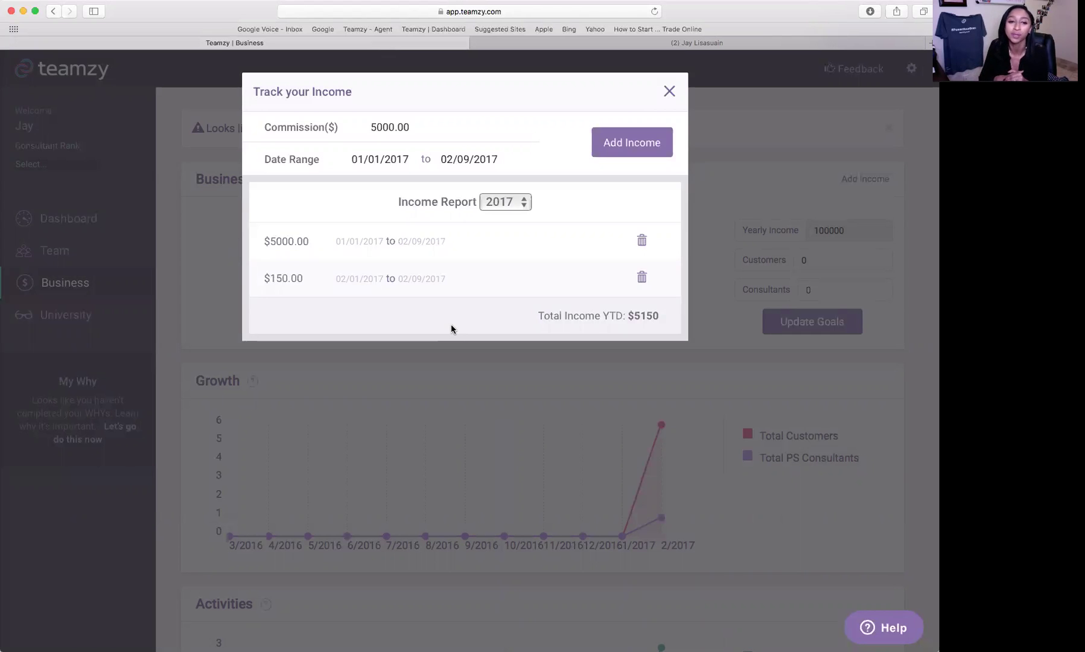
{"action": "left_click", "coordinate": [669, 96]}
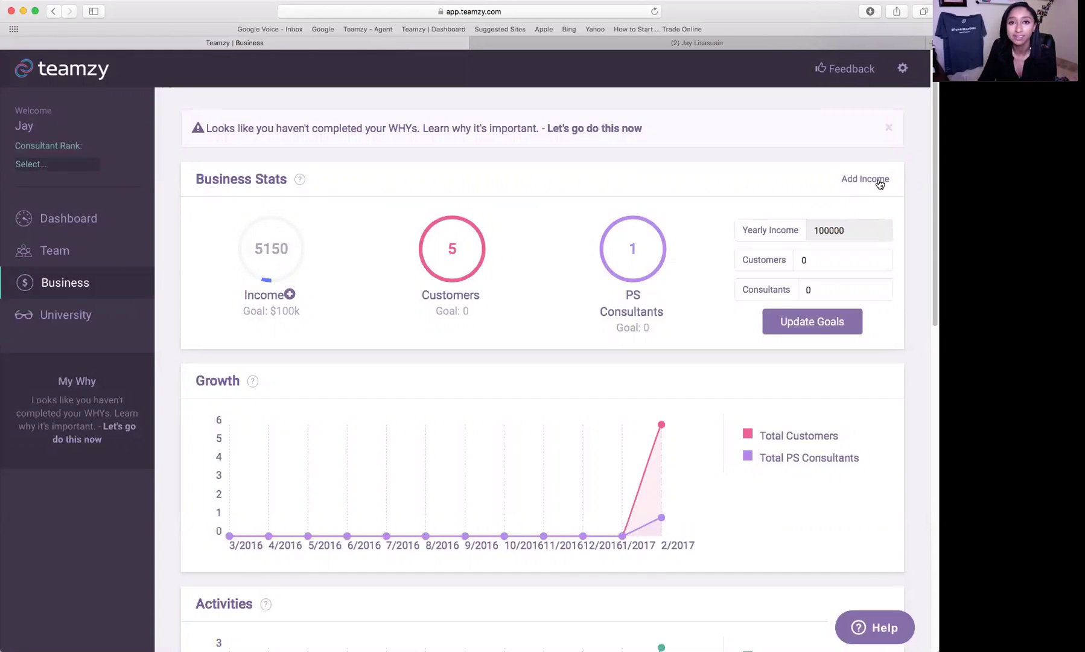
- Filter the Activity History to Sales only, leaving just today's 'Sold: Regimen' entry
{"action": "scroll", "coordinate": [682, 350], "scroll_direction": "down", "scroll_amount": 2}
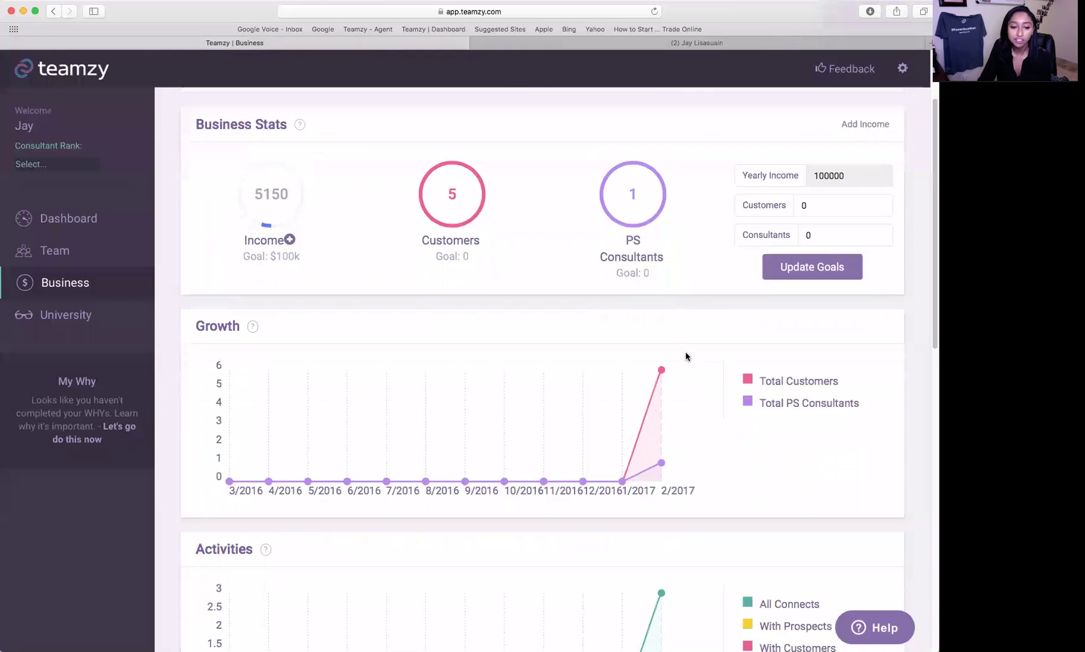
{"action": "scroll", "coordinate": [686, 356], "scroll_direction": "down", "scroll_amount": 3}
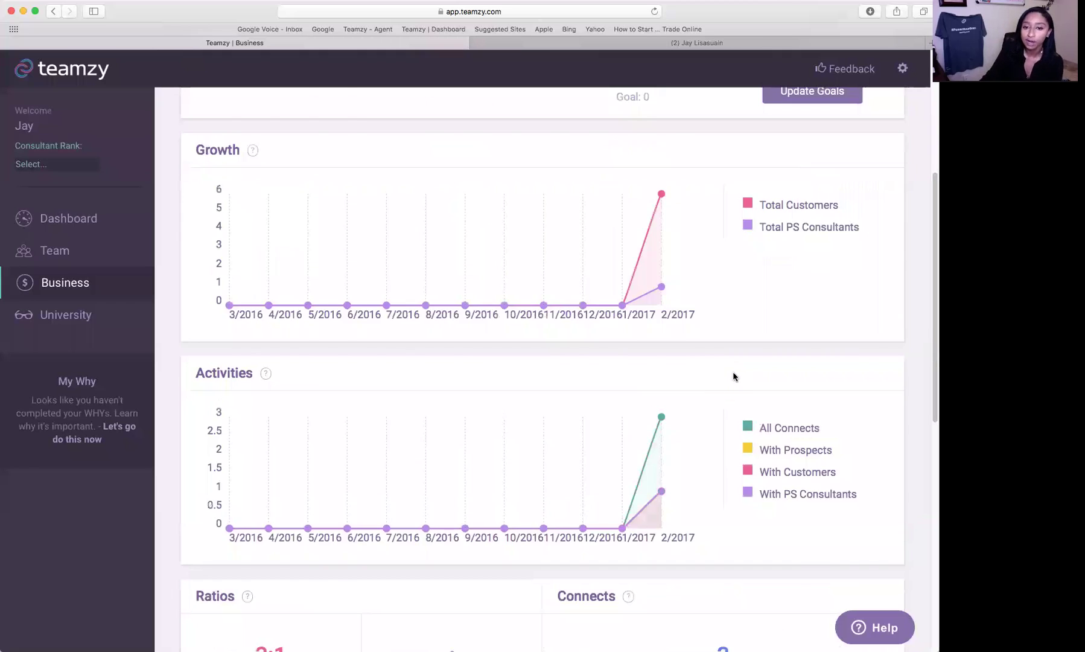
{"action": "scroll", "coordinate": [734, 377], "scroll_direction": "down", "scroll_amount": 3}
{"action": "scroll", "coordinate": [739, 380], "scroll_direction": "down", "scroll_amount": 3}
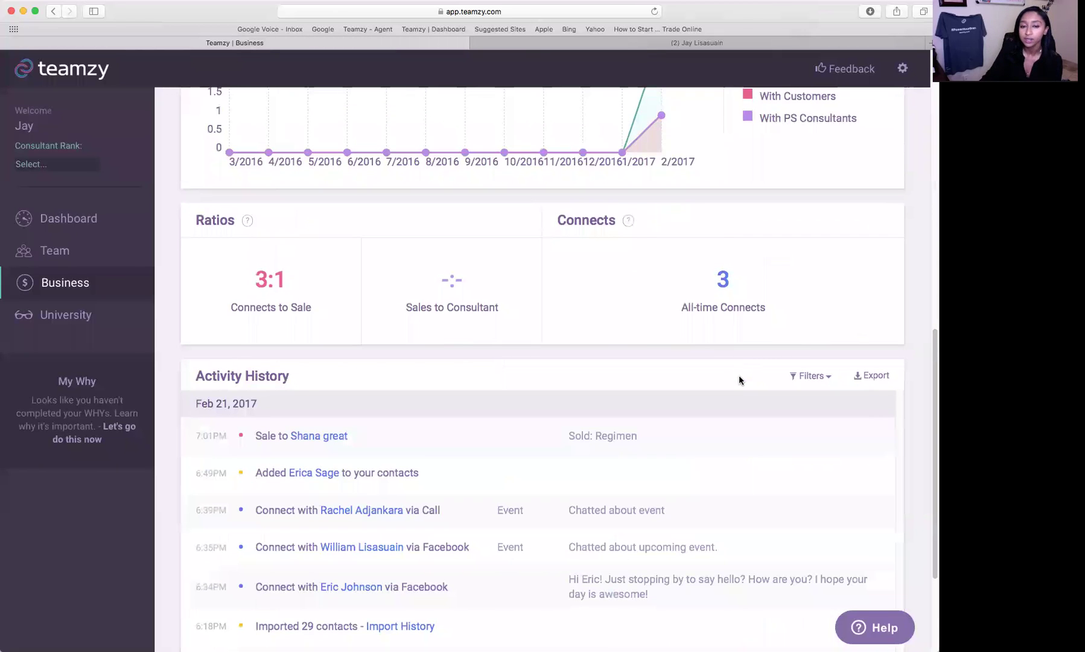
{"action": "scroll", "coordinate": [753, 257], "scroll_direction": "down", "scroll_amount": 2}
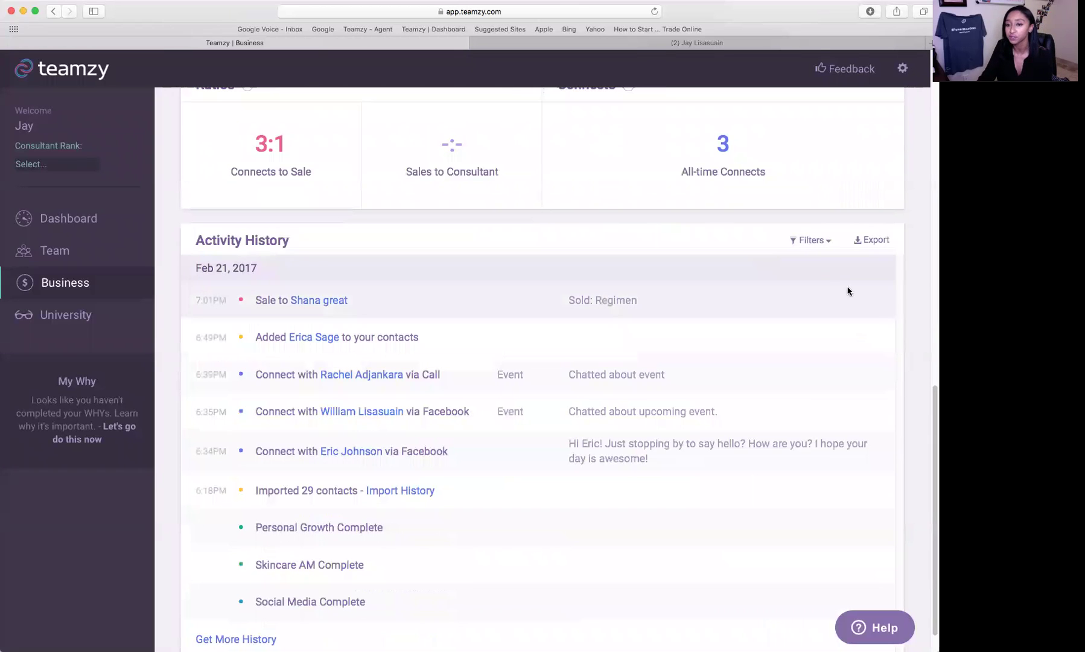
{"action": "left_click", "coordinate": [825, 241]}
{"action": "left_click", "coordinate": [810, 315]}
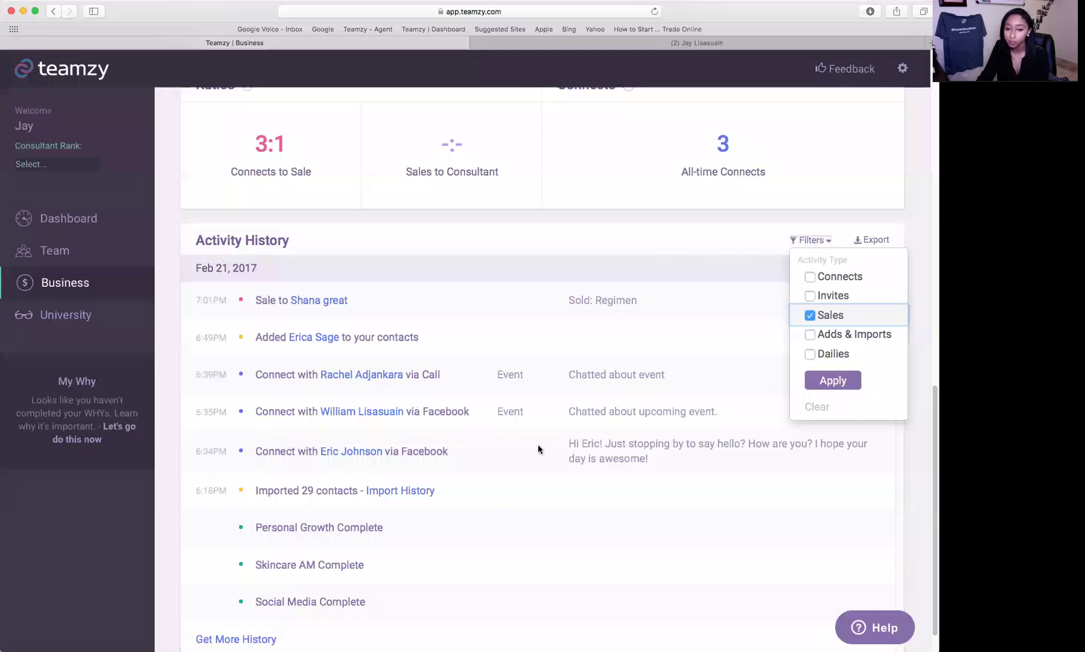
{"action": "left_click", "coordinate": [785, 452]}
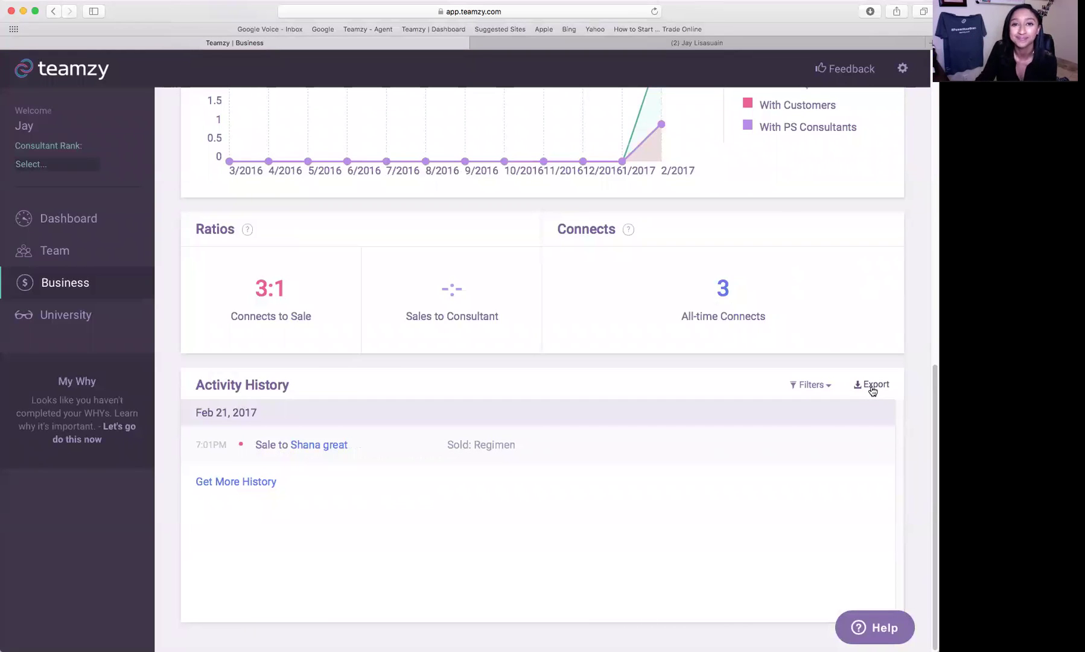
{"action": "scroll", "coordinate": [212, 347], "scroll_direction": "up", "scroll_amount": 2}
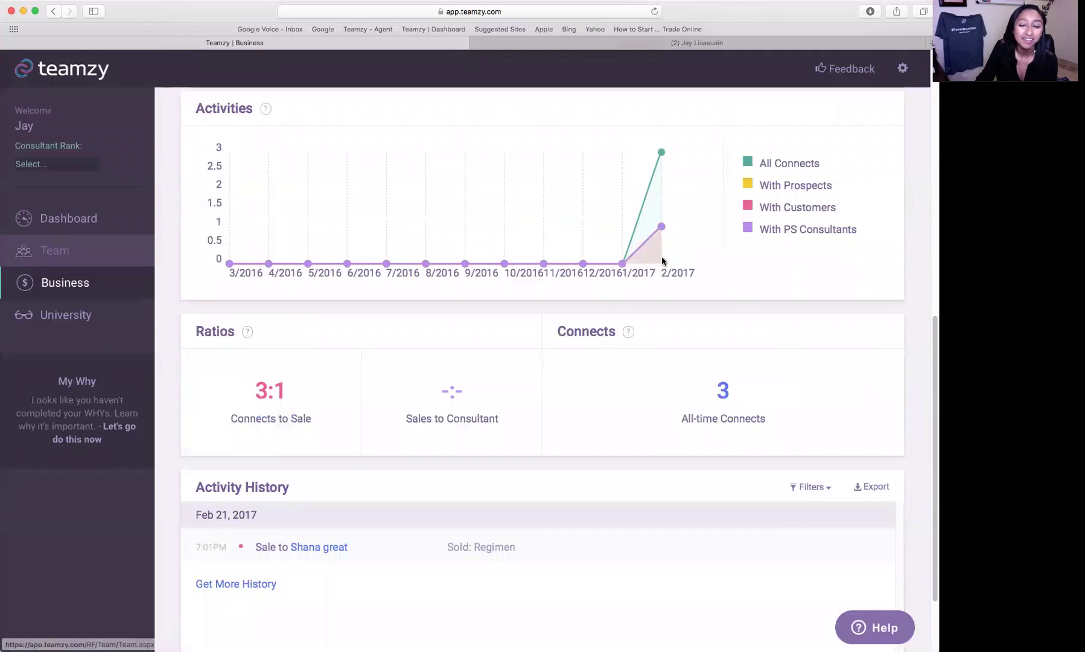
- Return to the Dashboard, still at 37% of today's goals, and bring up the gear account menu
{"action": "key", "text": "super+bracketleft"}
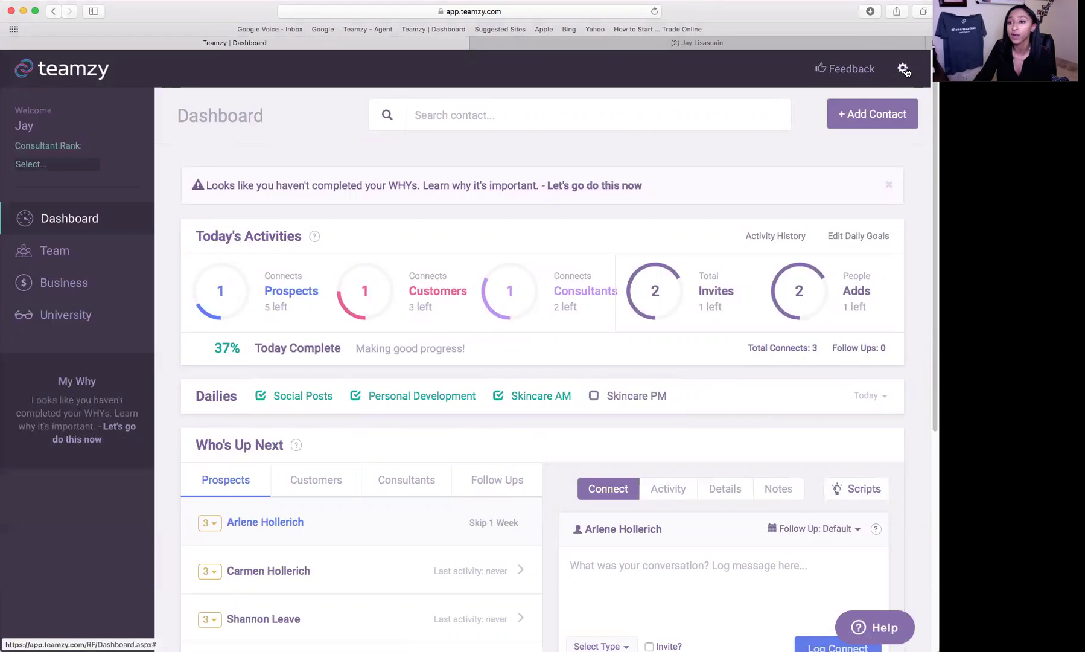
{"action": "left_click", "coordinate": [867, 124]}
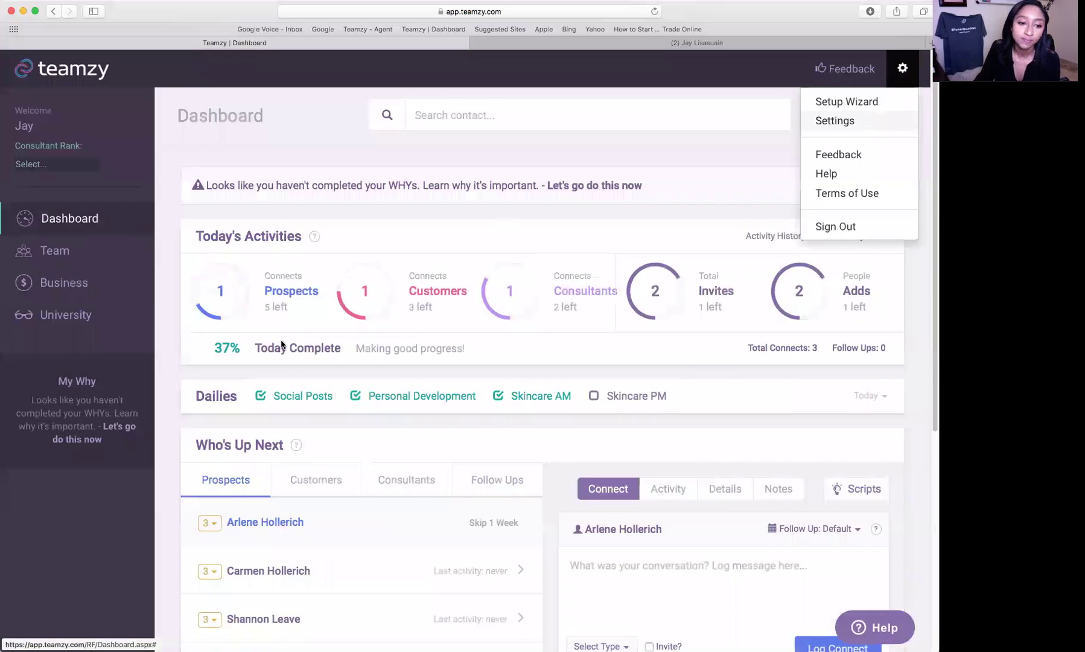
- Open the Billing page and scroll to the Monthly $29.99 and Yearly $299.88 plans
{"action": "left_click", "coordinate": [258, 375]}
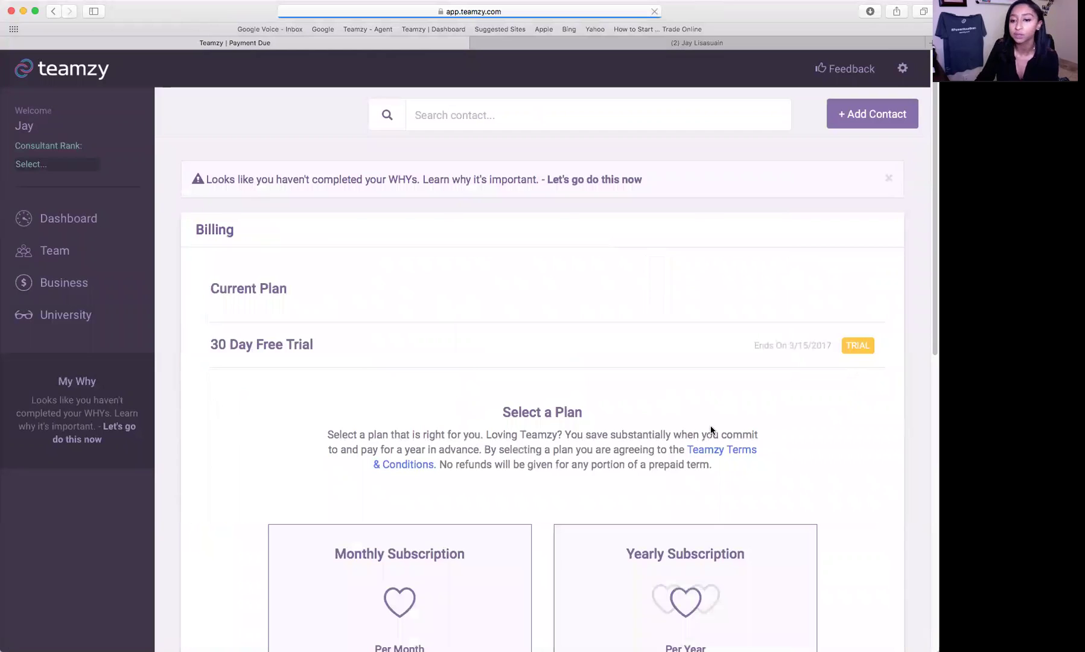
{"action": "scroll", "coordinate": [734, 363], "scroll_direction": "down", "scroll_amount": 4}
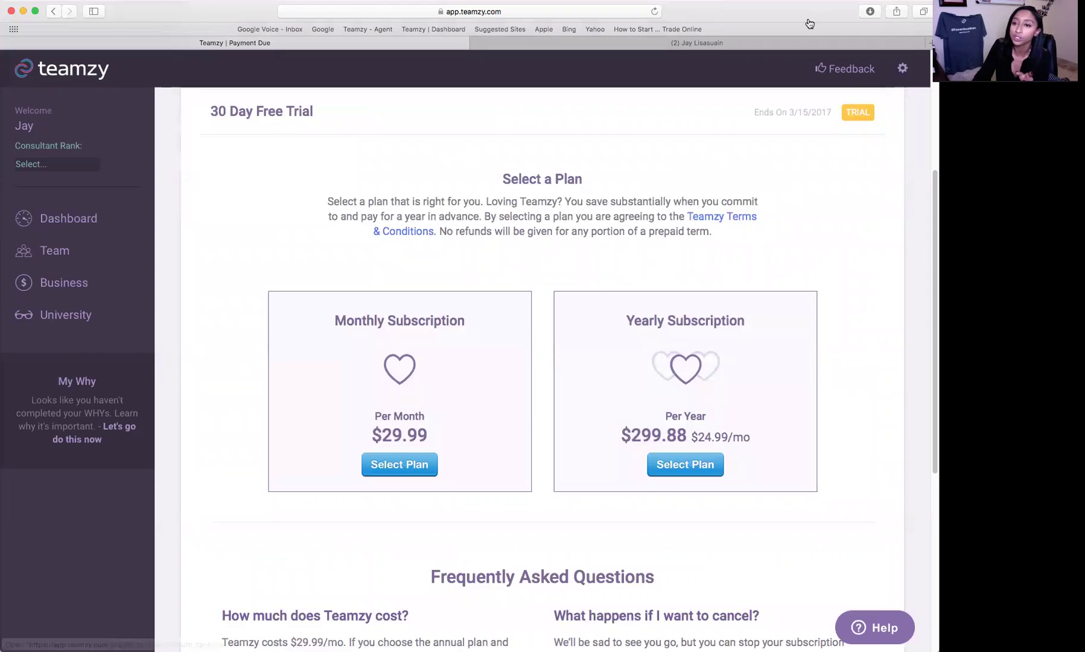
{"action": "left_click", "coordinate": [903, 67]}
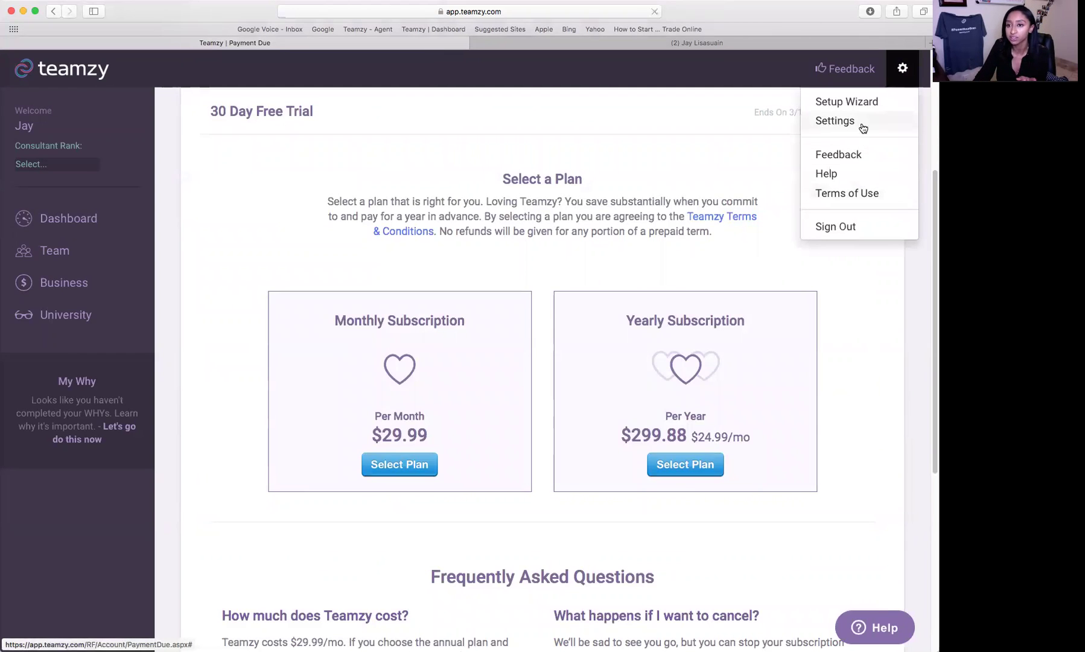
- Open My Profile preferences and put the cursor in the email Signature field
{"action": "left_click", "coordinate": [861, 122]}
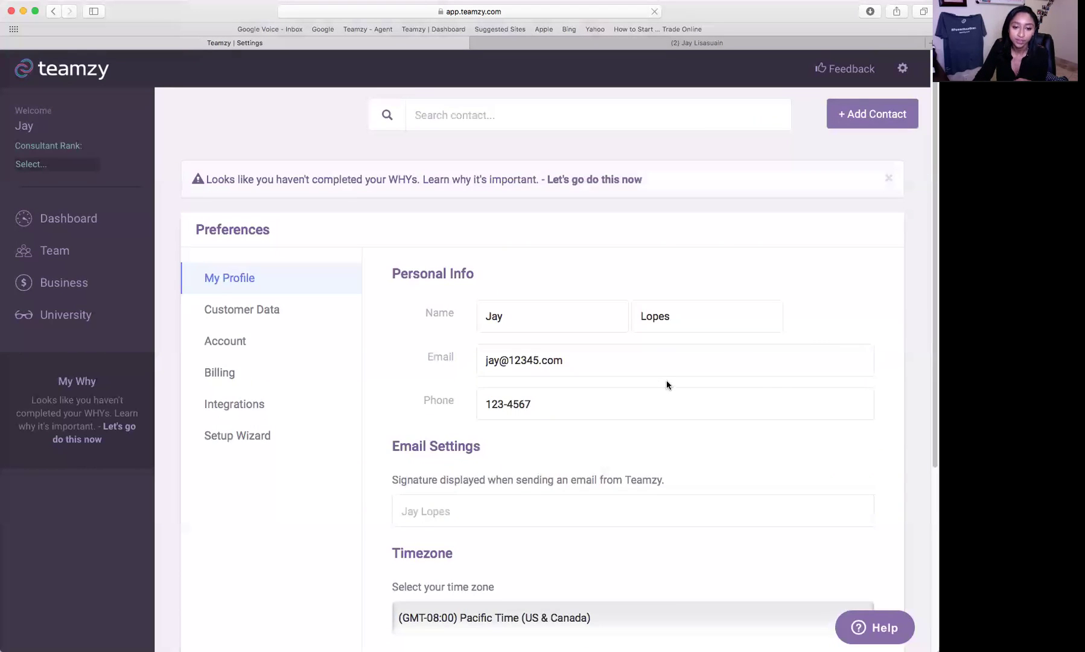
{"action": "scroll", "coordinate": [666, 379], "scroll_direction": "down", "scroll_amount": 2}
{"action": "left_click", "coordinate": [576, 451]}
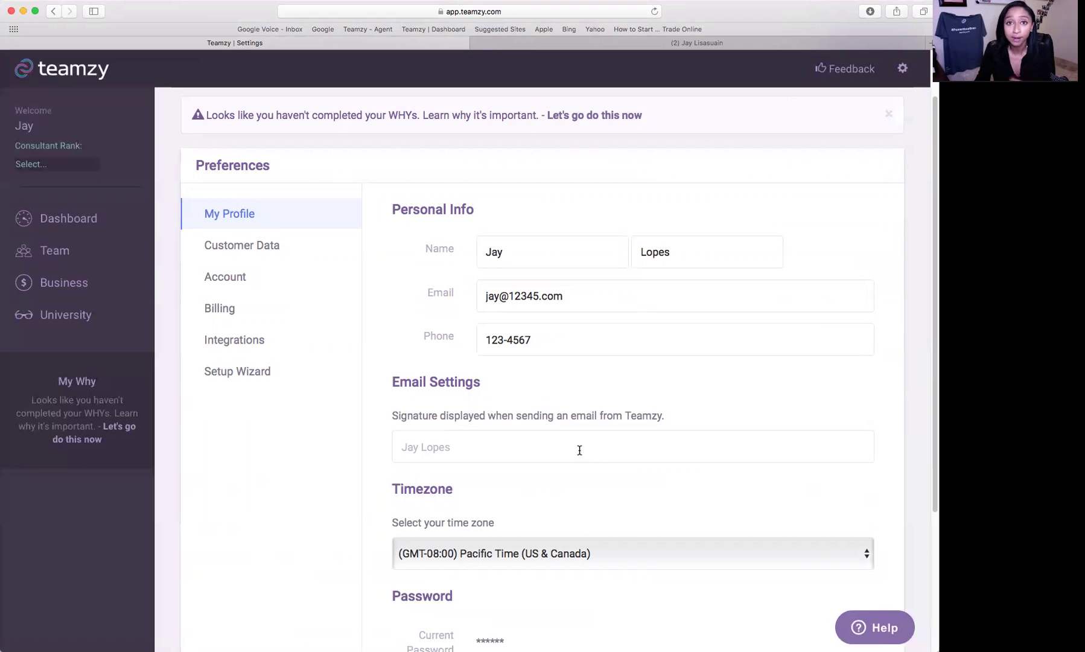
{"action": "left_click", "coordinate": [579, 450]}
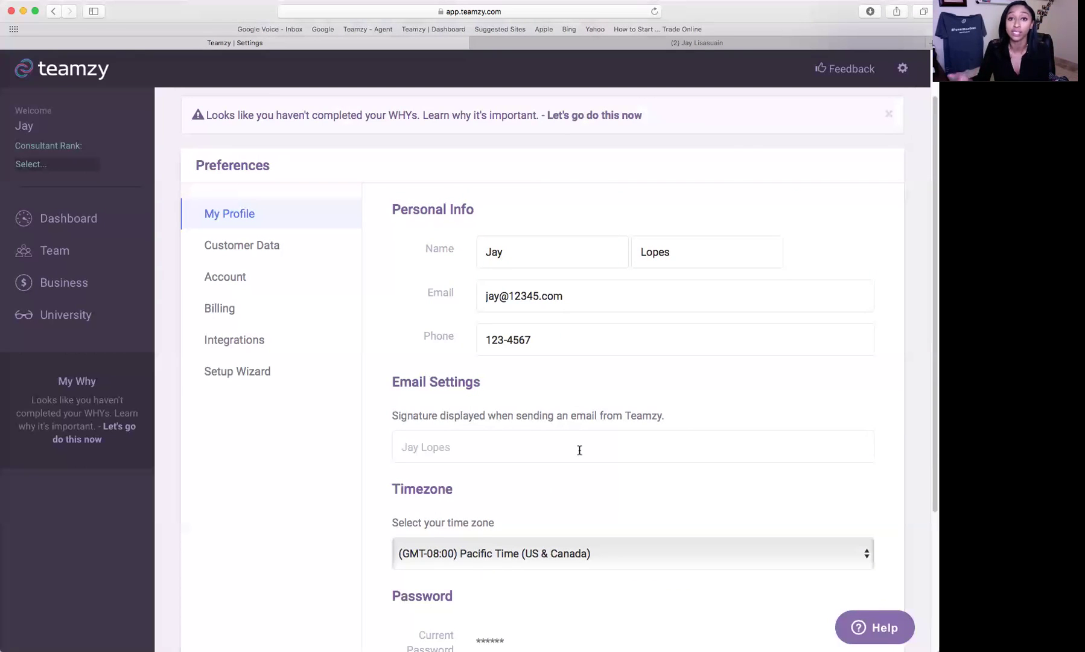